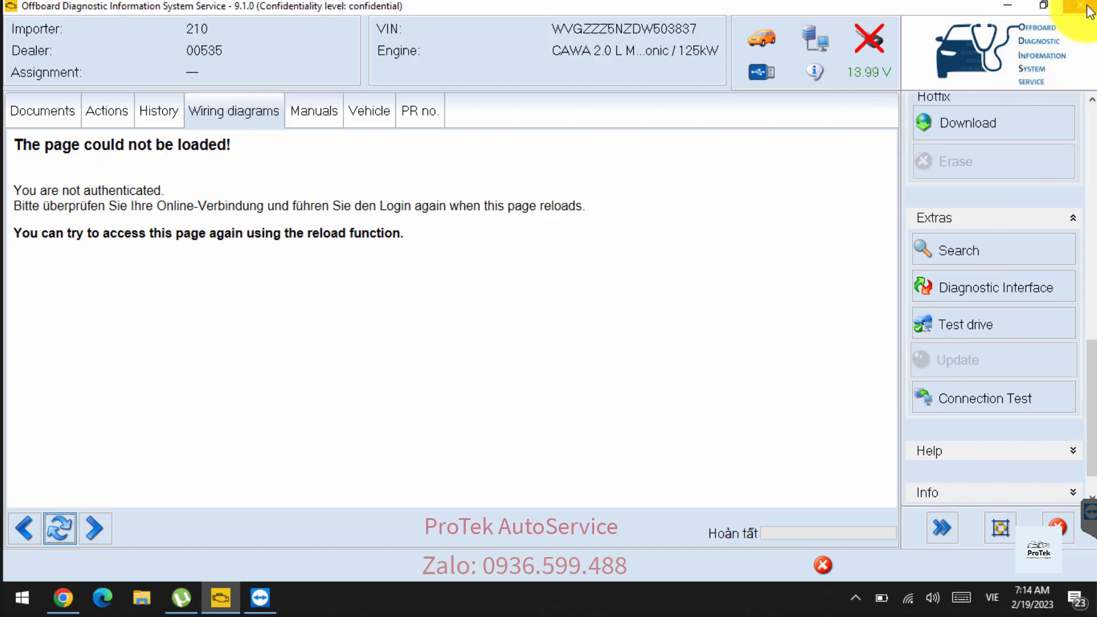
# Step: Exit Offboard Diagnostic Information System Service, ending the Offboard DiagLauncher task in Task Manager, and minimise Task Manager
pyautogui.click(1081, 6)
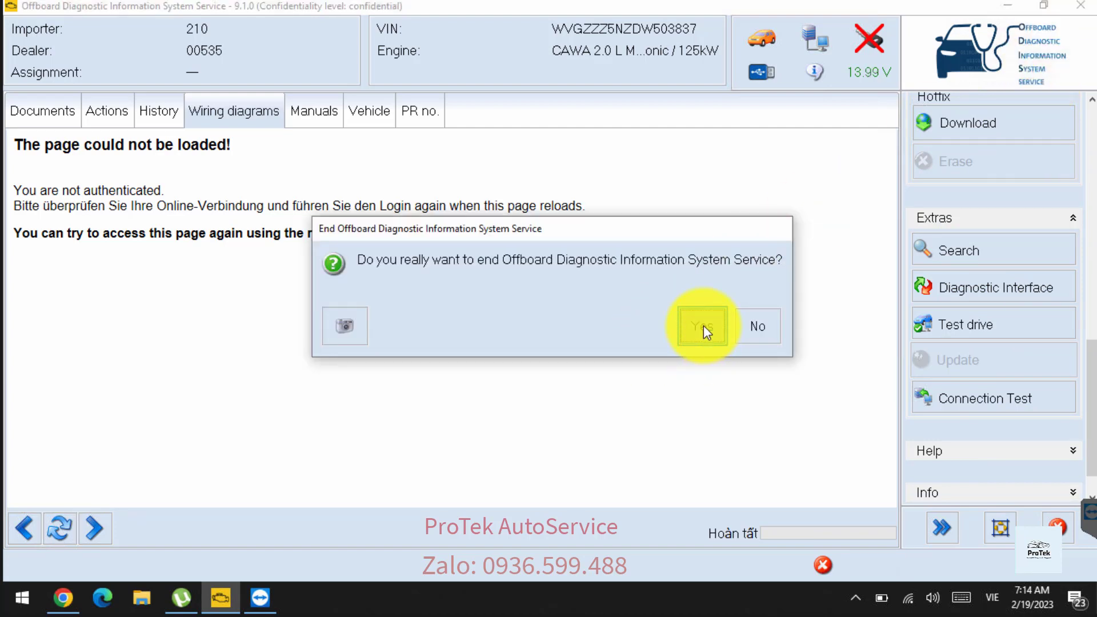
pyautogui.click(704, 331)
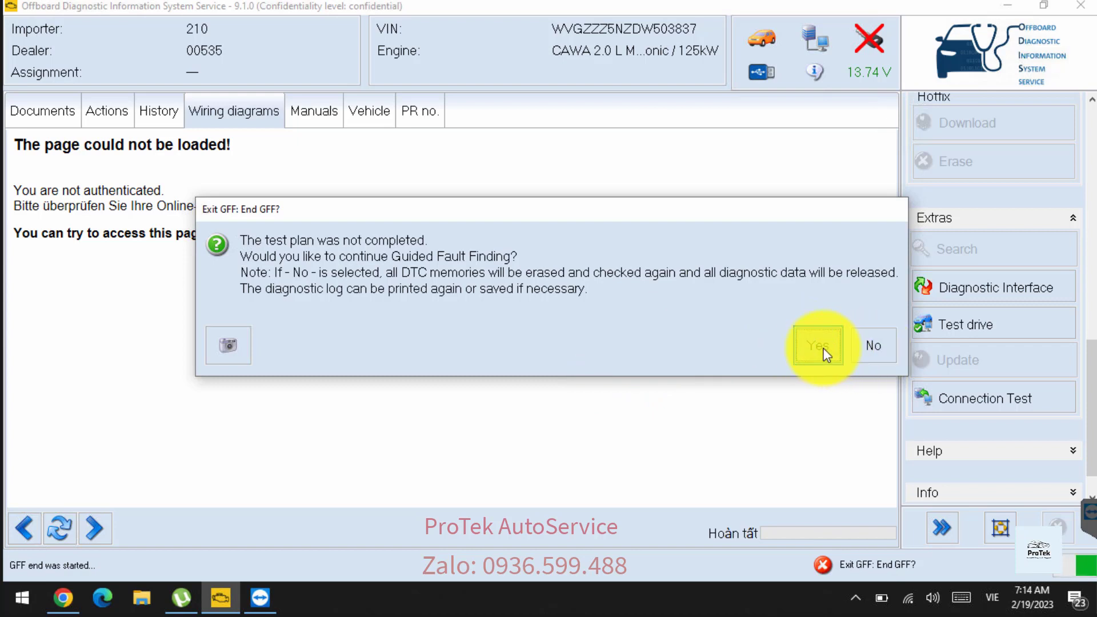
pyautogui.rightClick(512, 588)
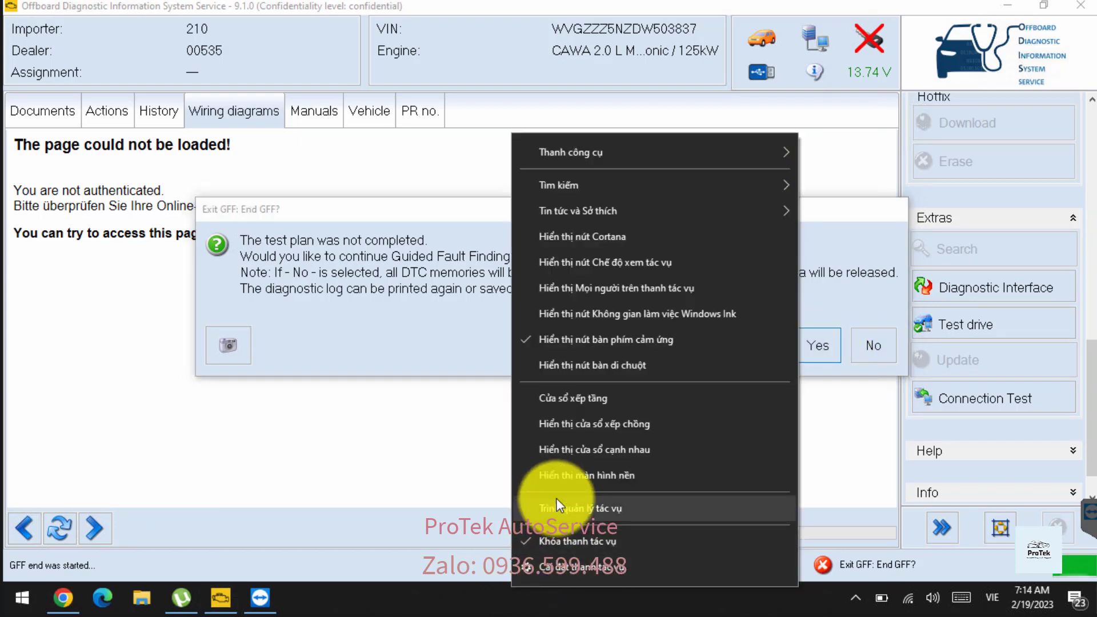
pyautogui.click(557, 503)
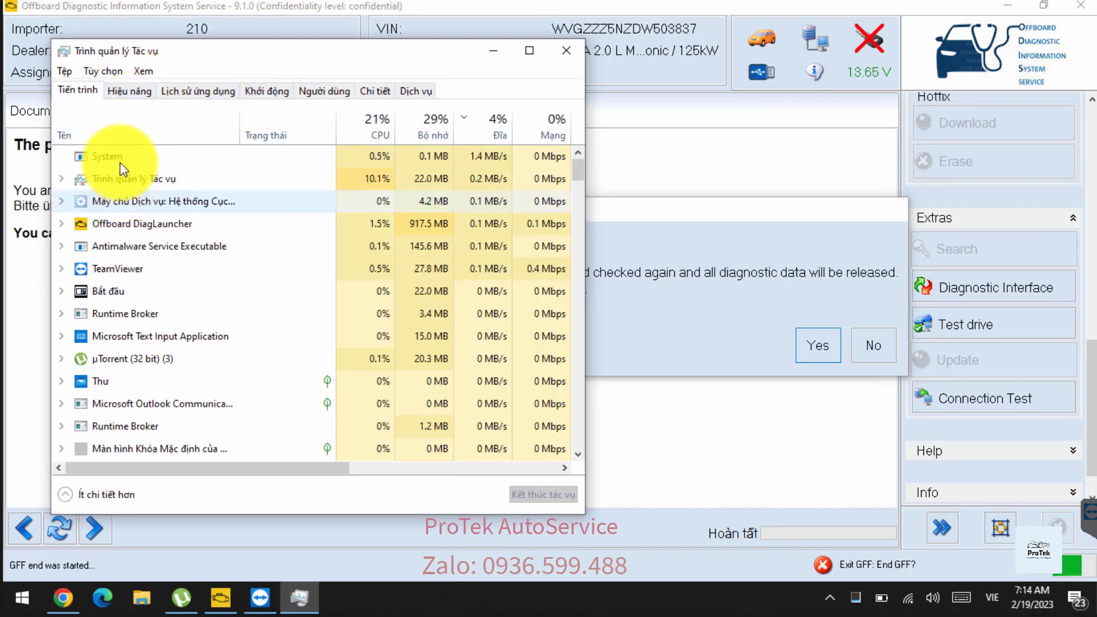
pyautogui.click(122, 138)
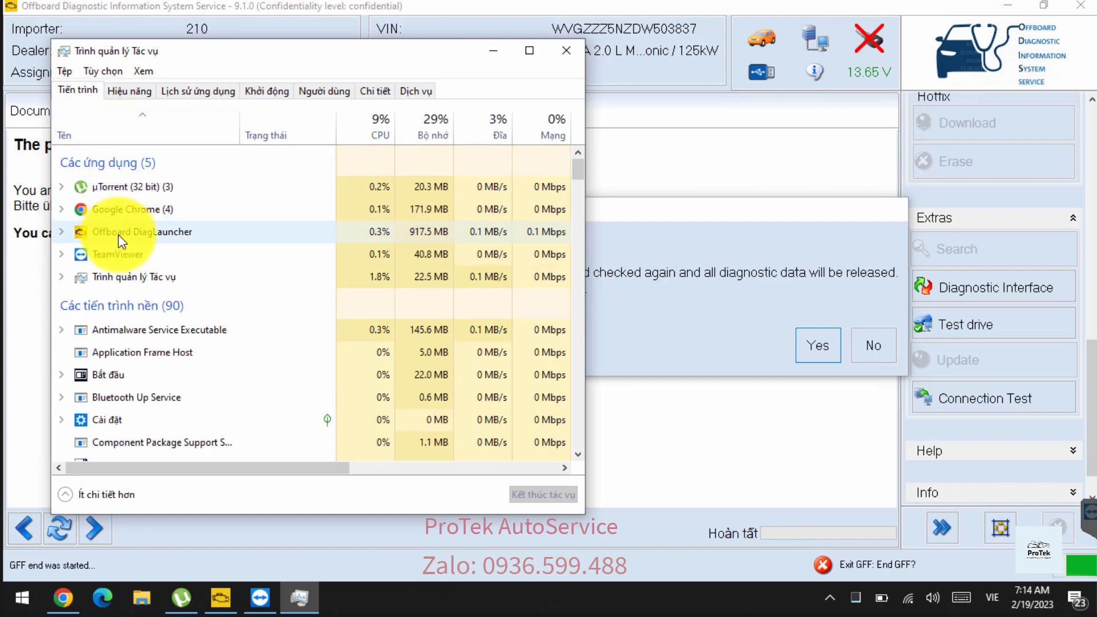
pyautogui.rightClick(119, 234)
pyautogui.click(162, 262)
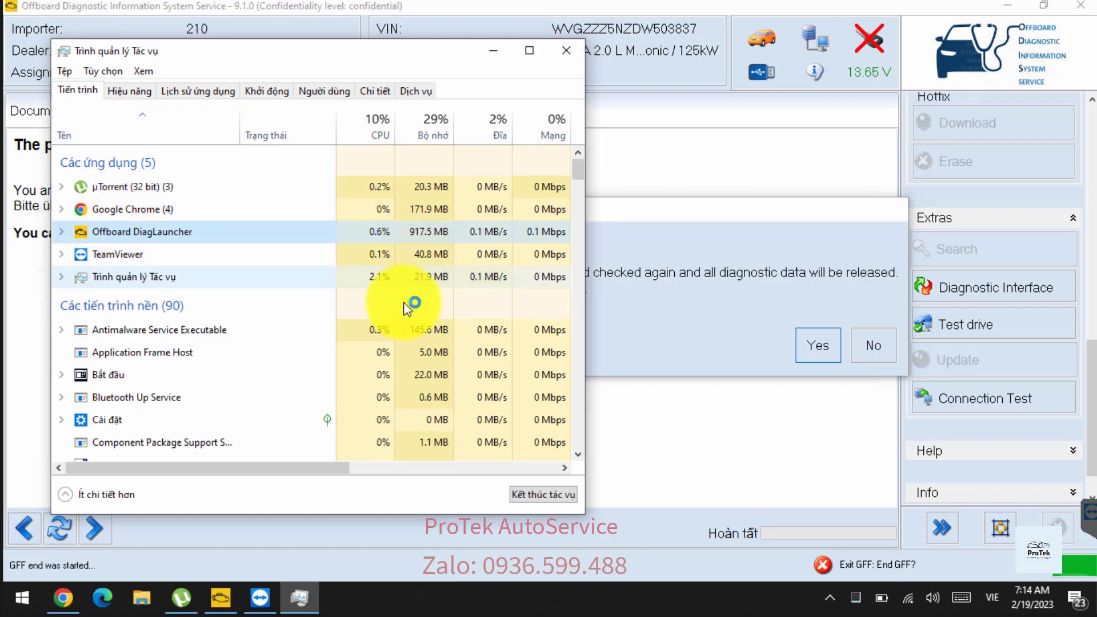
pyautogui.click(815, 345)
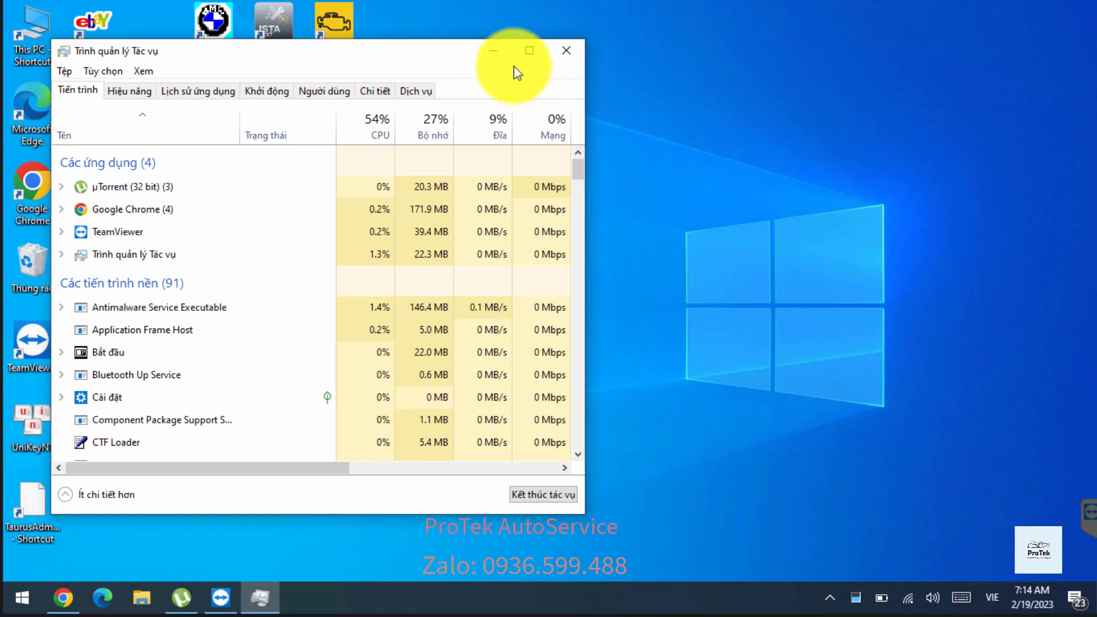
pyautogui.click(491, 51)
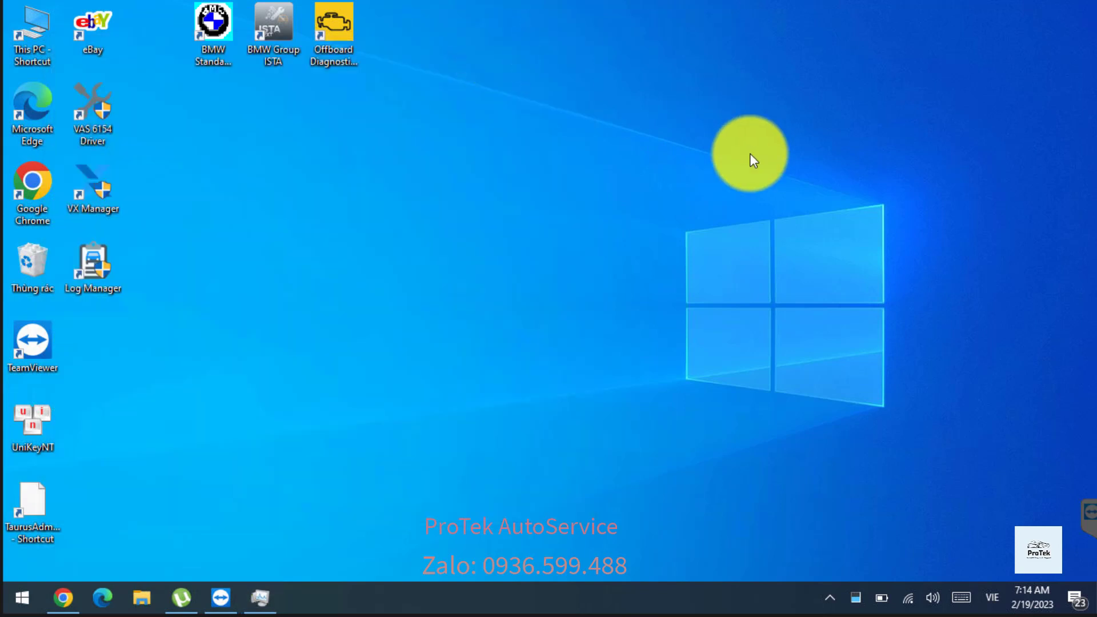
# Step: Relaunch Offboard Diagnostic Information System Service from the desktop and cancel the releasenotes_en_US.pdf download
pyautogui.click(337, 54)
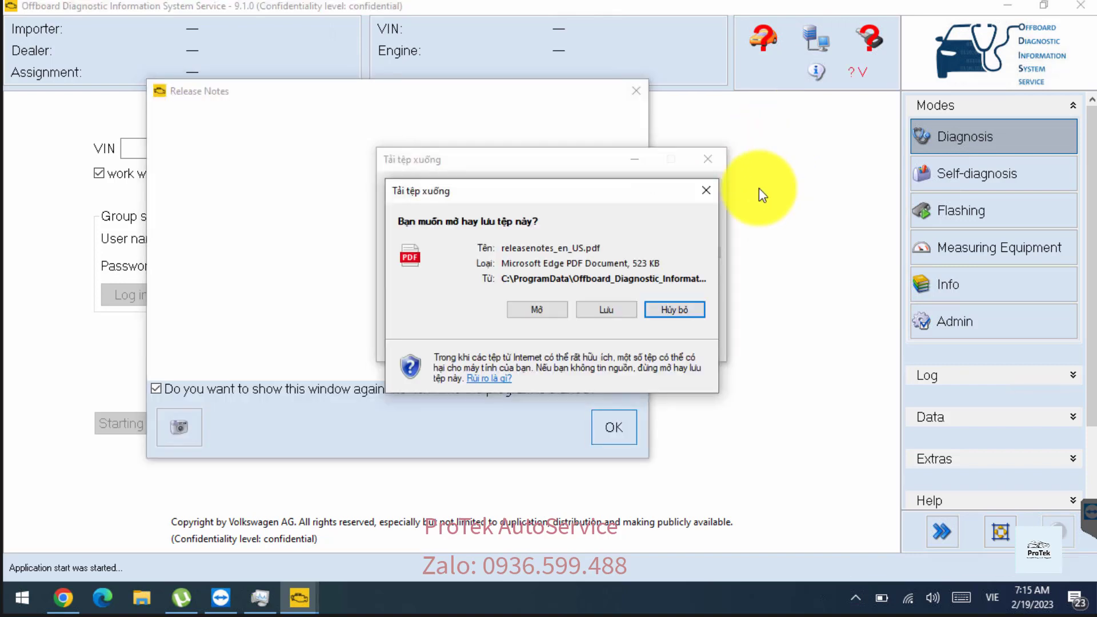
pyautogui.click(691, 314)
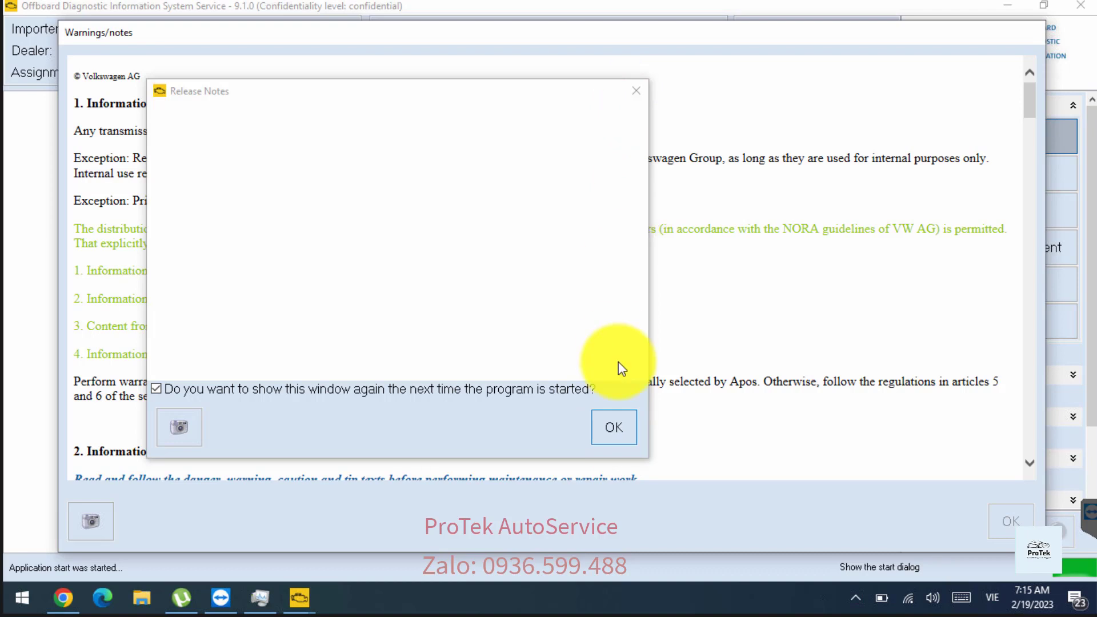
# Step: Try to dismiss the Release Notes window, toggling its option to show again at the next program start
pyautogui.click(613, 431)
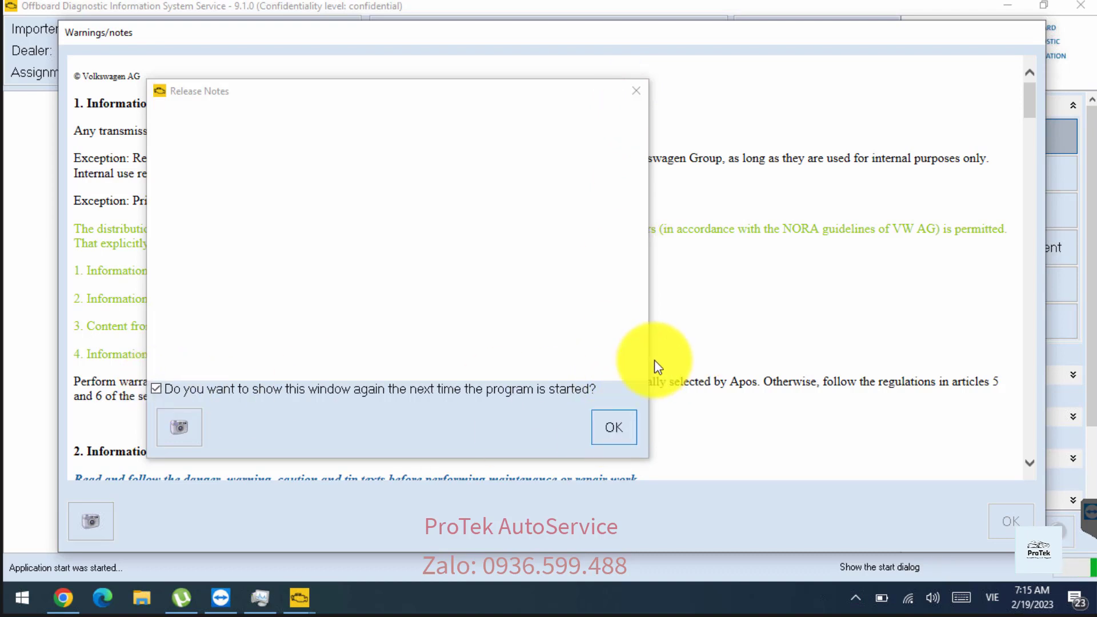
pyautogui.click(156, 389)
pyautogui.click(156, 390)
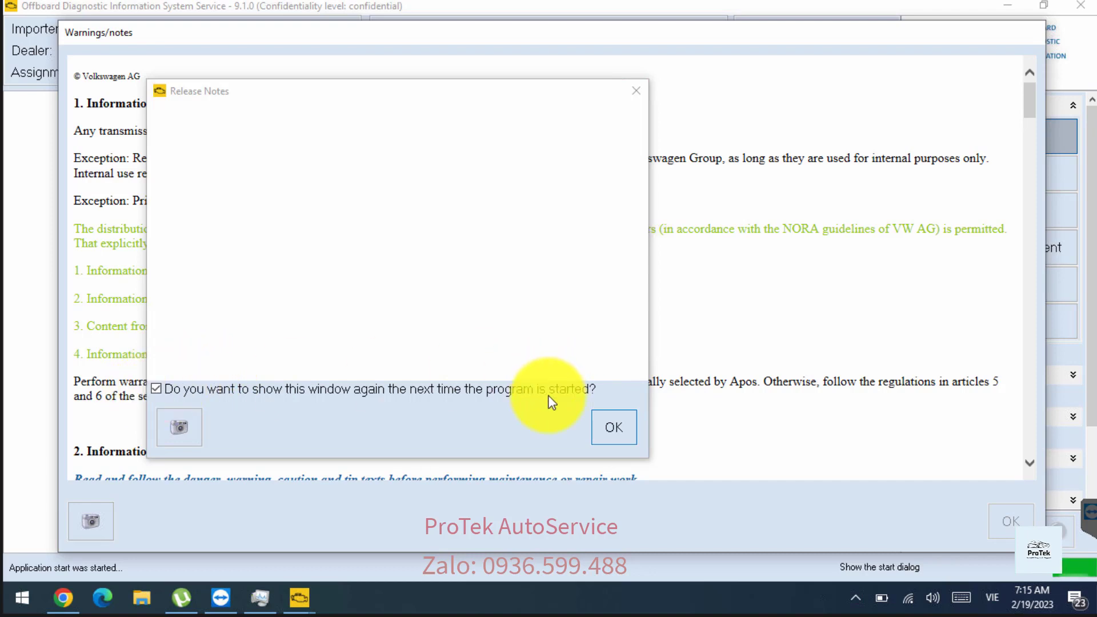
pyautogui.click(607, 424)
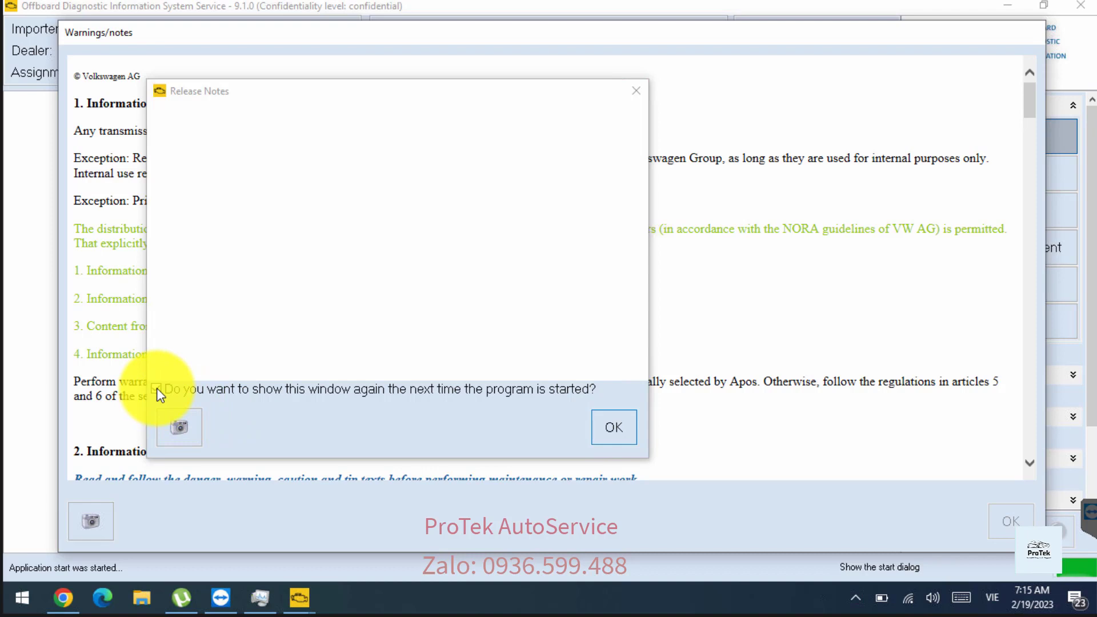
pyautogui.click(593, 437)
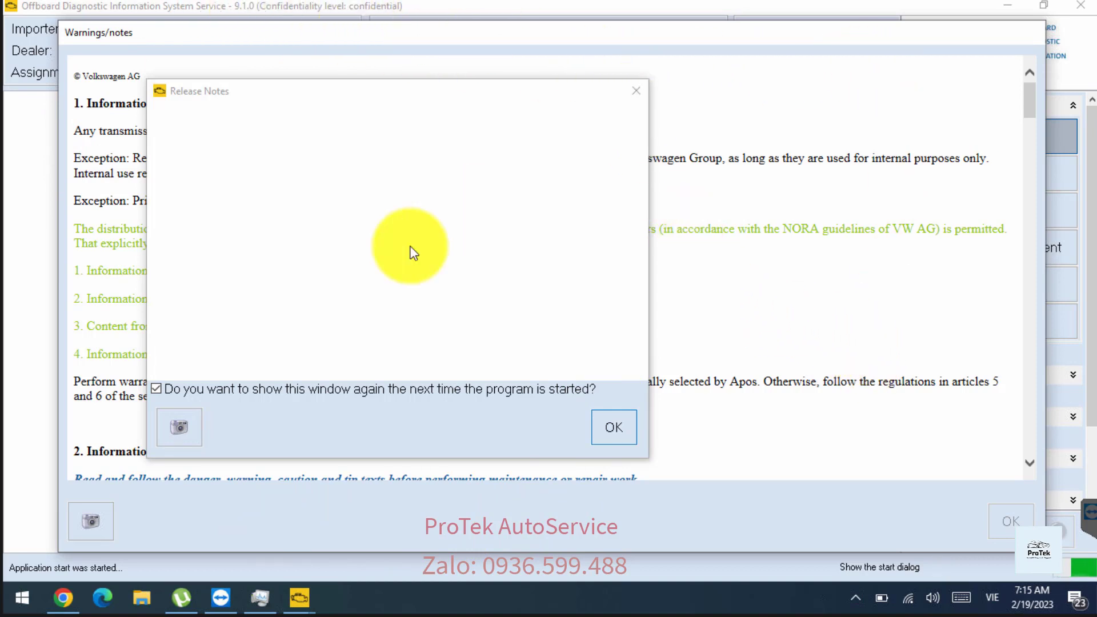
pyautogui.click(156, 388)
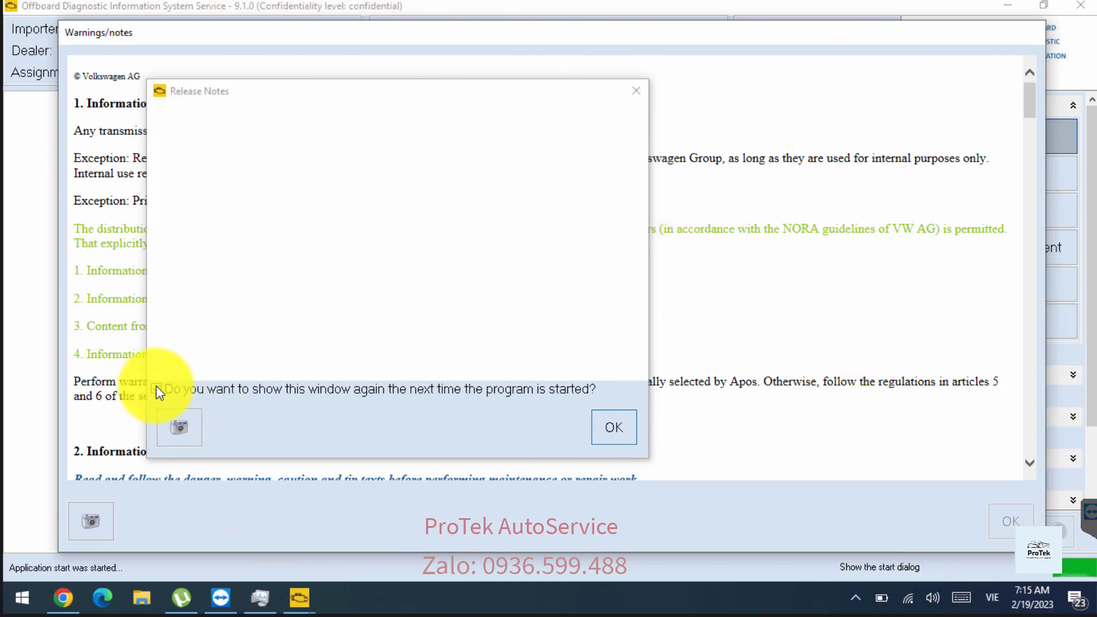
pyautogui.click(156, 388)
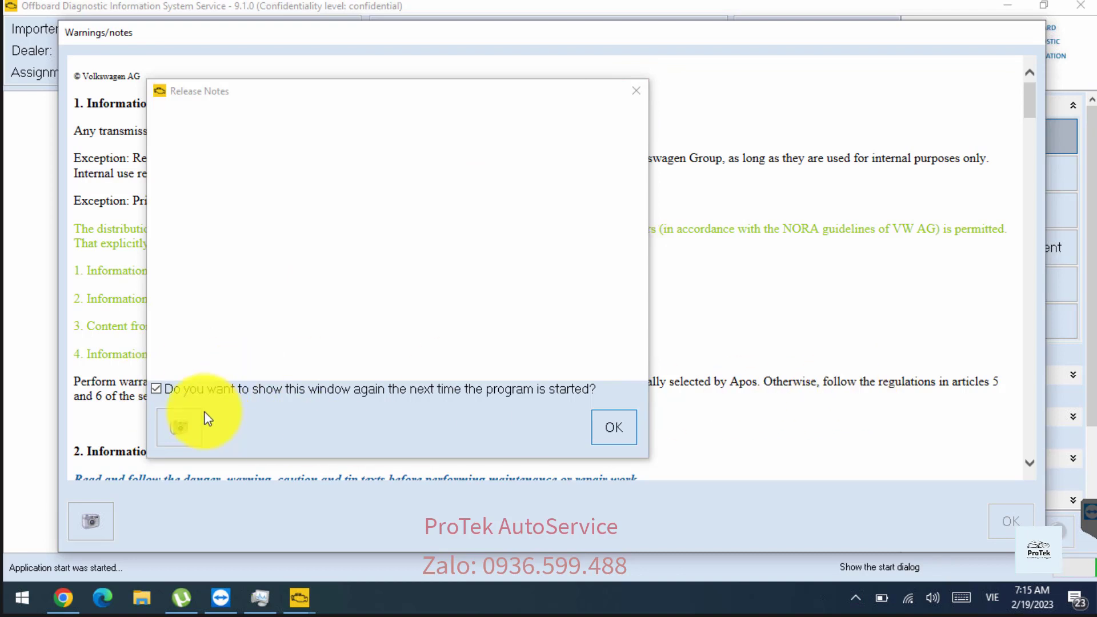
pyautogui.click(157, 389)
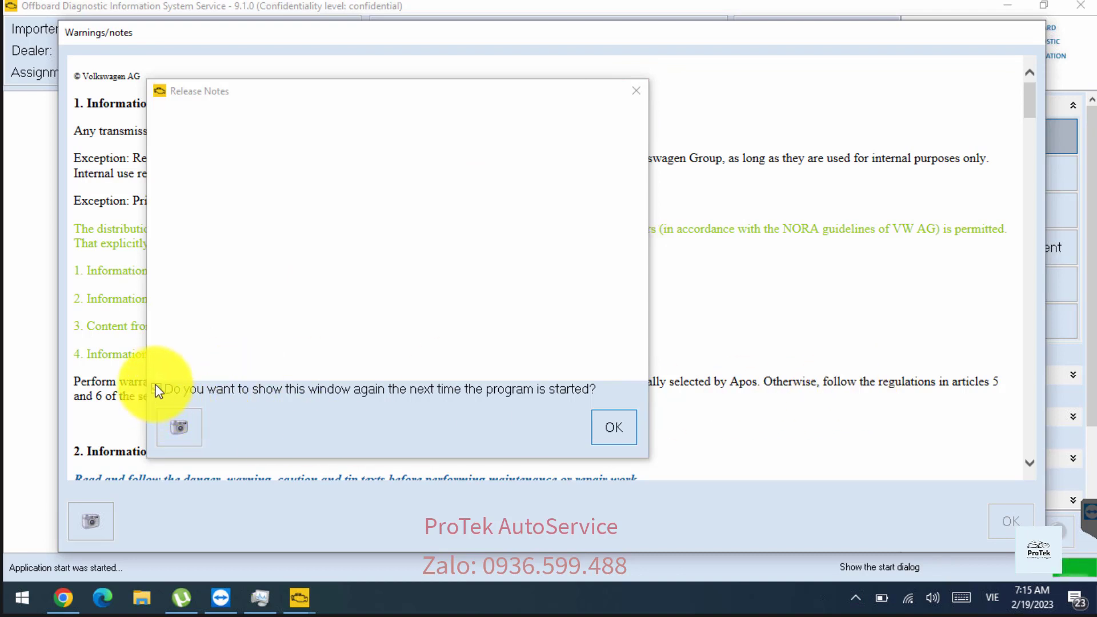
pyautogui.click(156, 389)
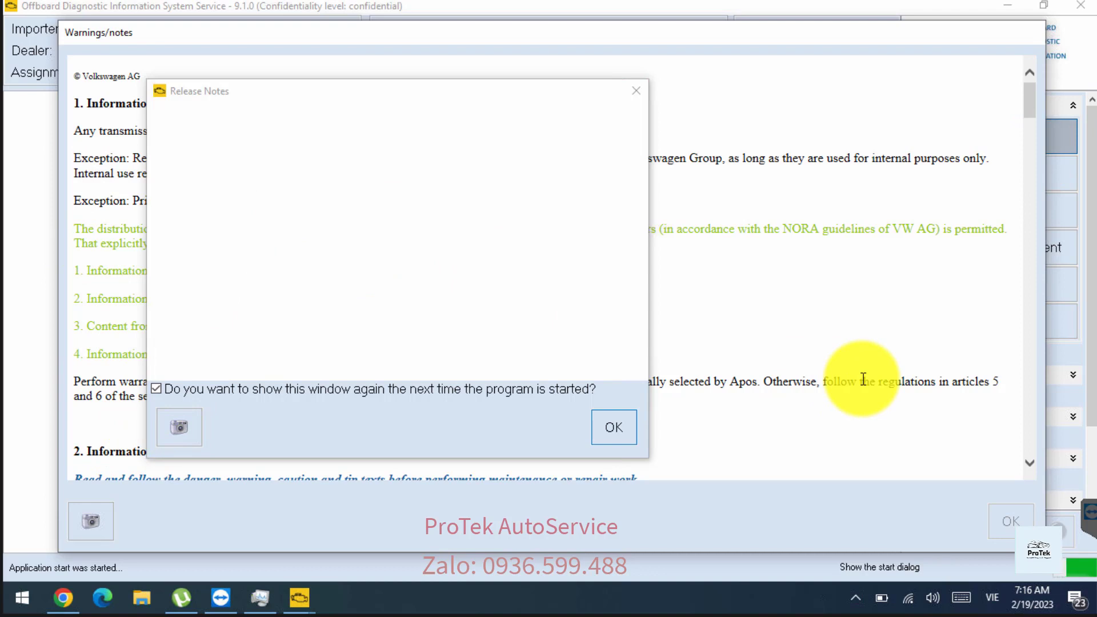
pyautogui.click(618, 430)
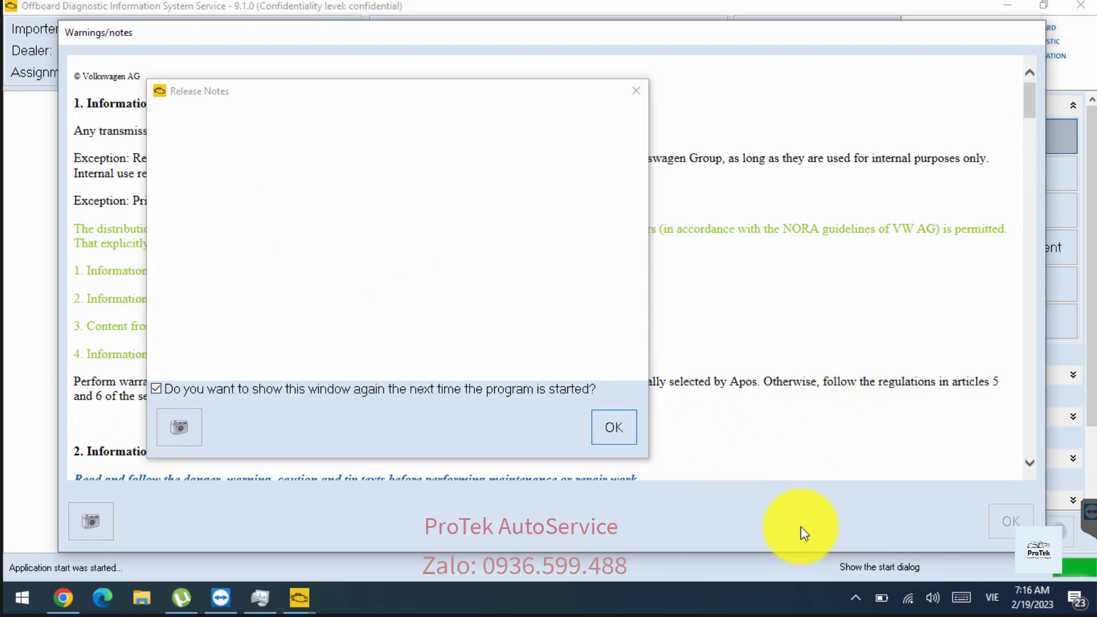
# Step: Close the Release Notes window and acknowledge the Warnings/notes after reaching the end of the text
pyautogui.click(296, 598)
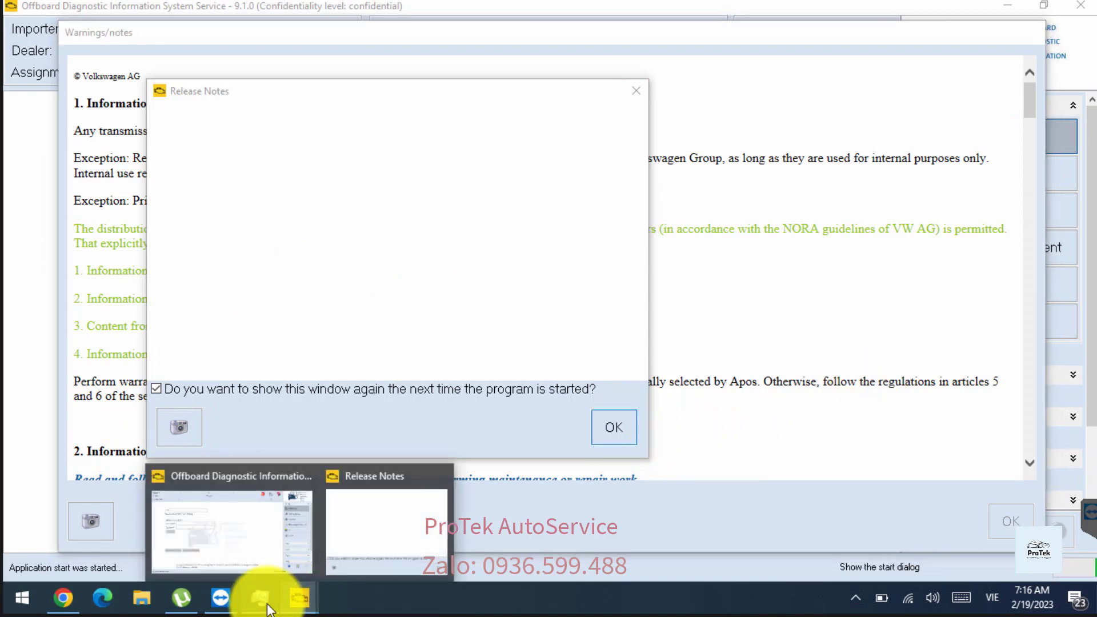
pyautogui.click(264, 600)
pyautogui.click(264, 599)
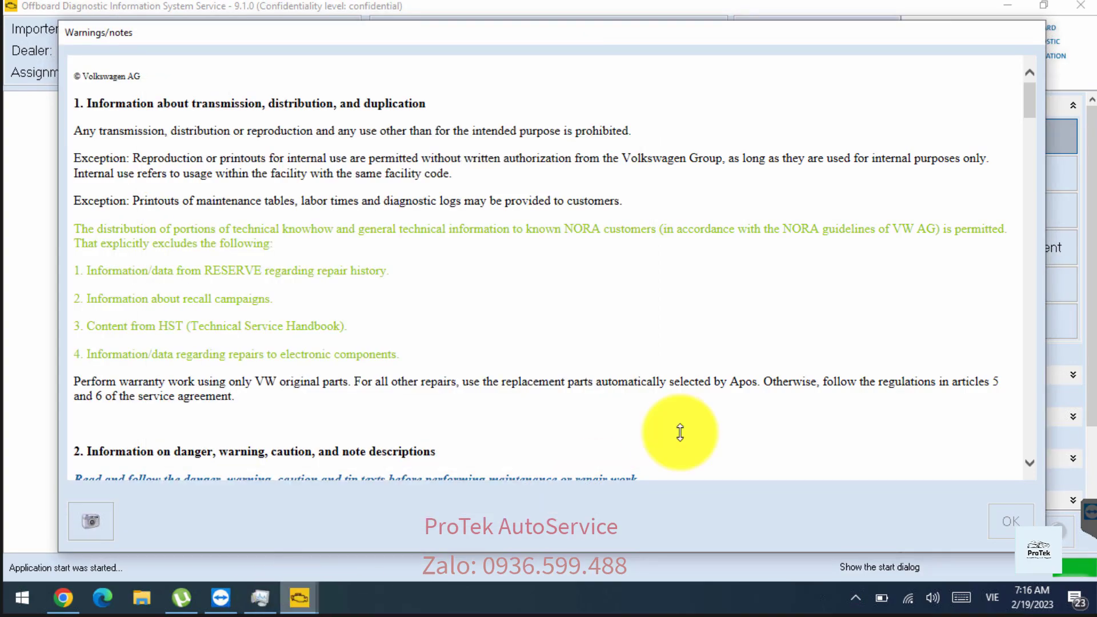
pyautogui.moveTo(1026, 102); pyautogui.dragTo(1026, 437)
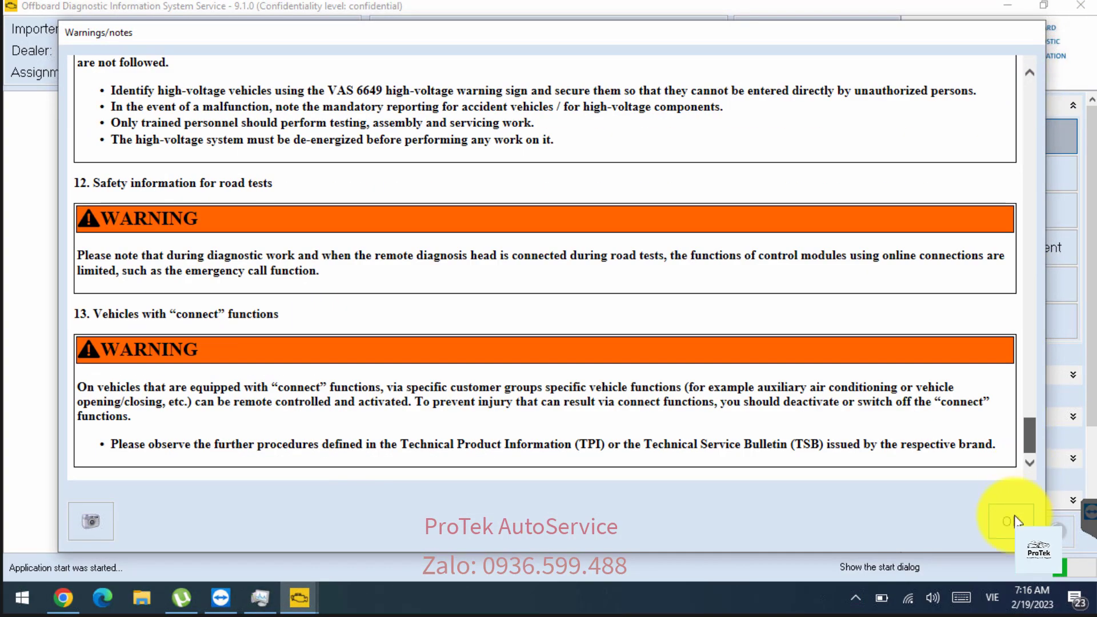
pyautogui.click(1012, 521)
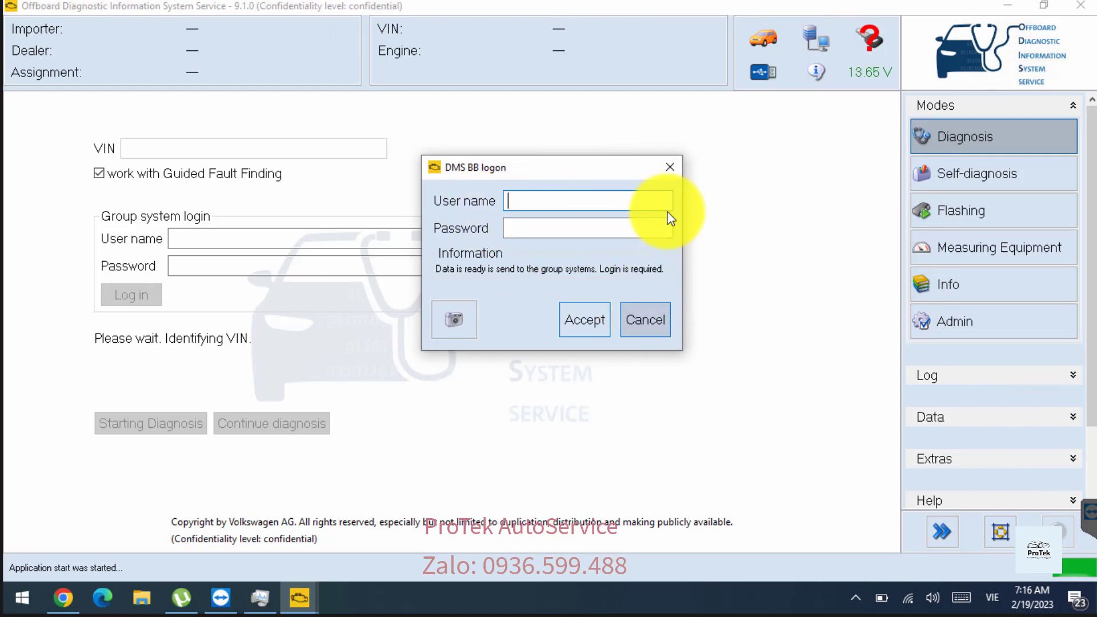
# Step: Dismiss the DMS BB logon without credentials and set the VAS 6154 as the diagnostic interface
pyautogui.click(1073, 459)
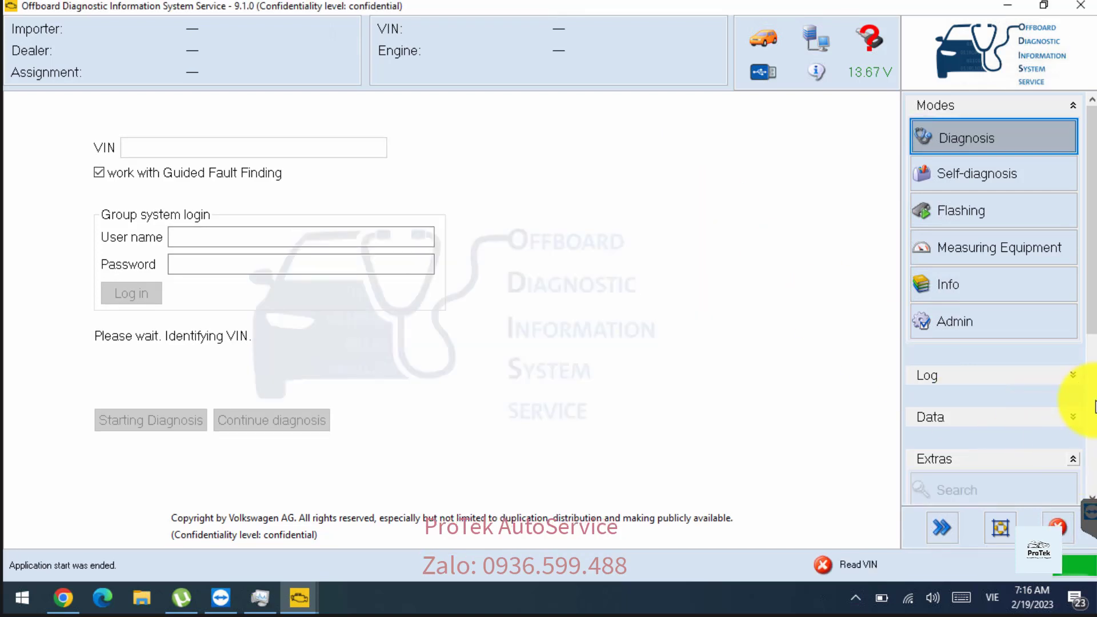
pyautogui.moveTo(1091, 294); pyautogui.dragTo(1089, 386)
pyautogui.click(1012, 360)
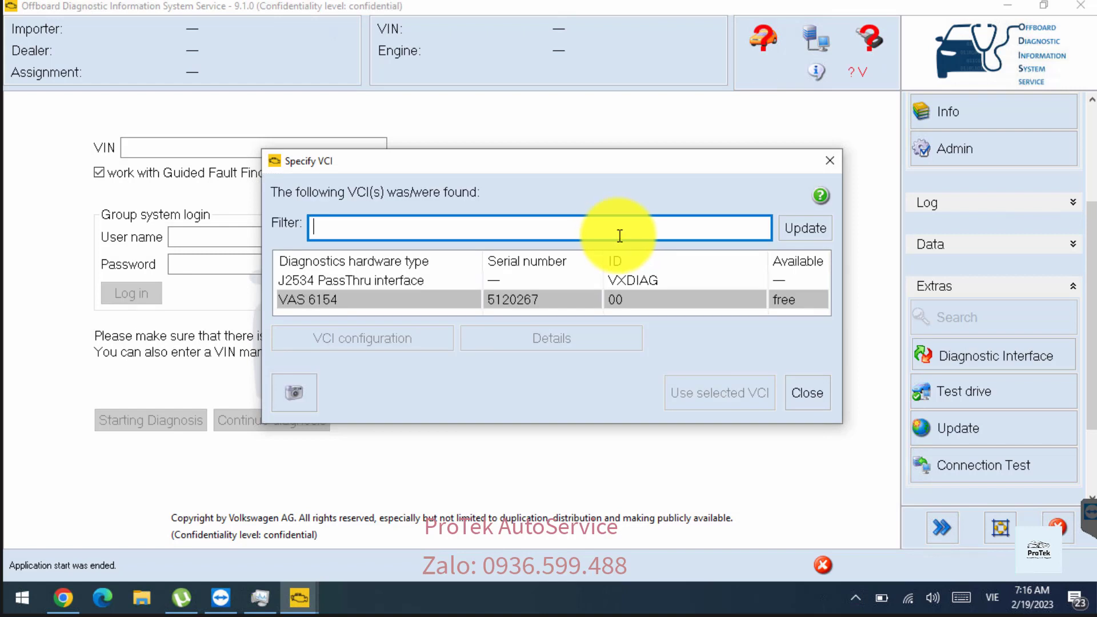
pyautogui.click(596, 303)
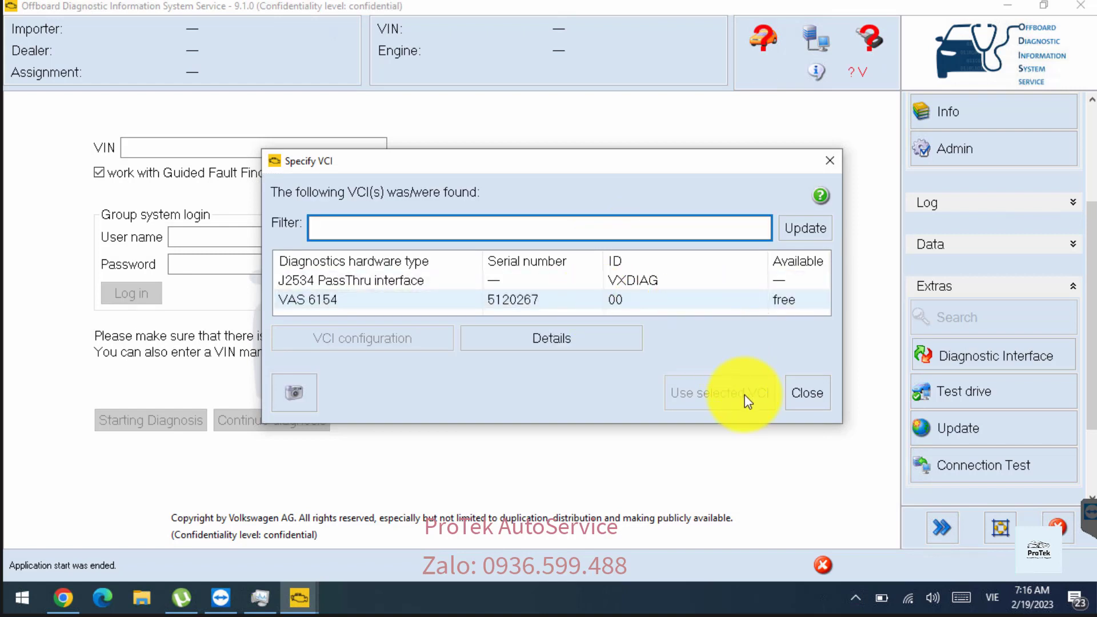
pyautogui.click(537, 302)
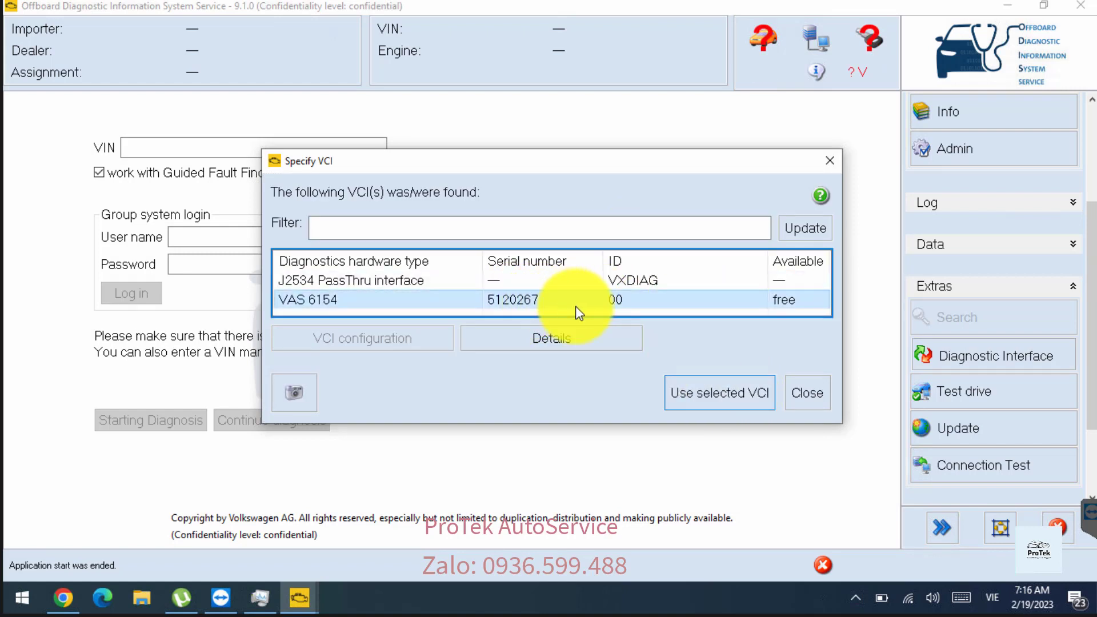
pyautogui.click(739, 397)
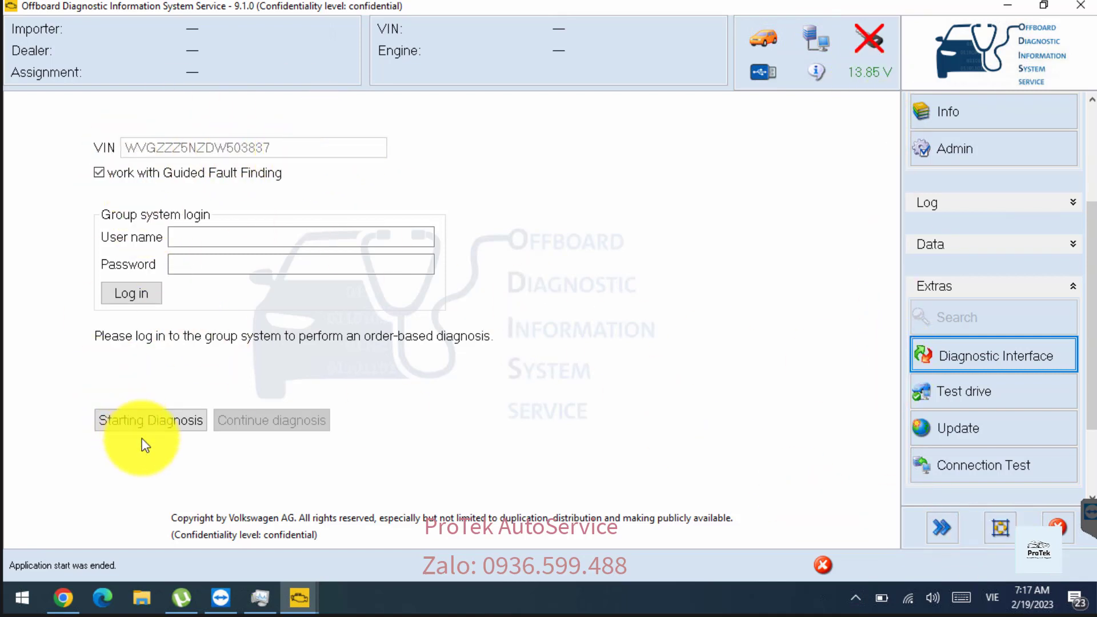
# Step: Start the diagnosis with Guided Fault Finding and continue past the ignition check
pyautogui.click(143, 423)
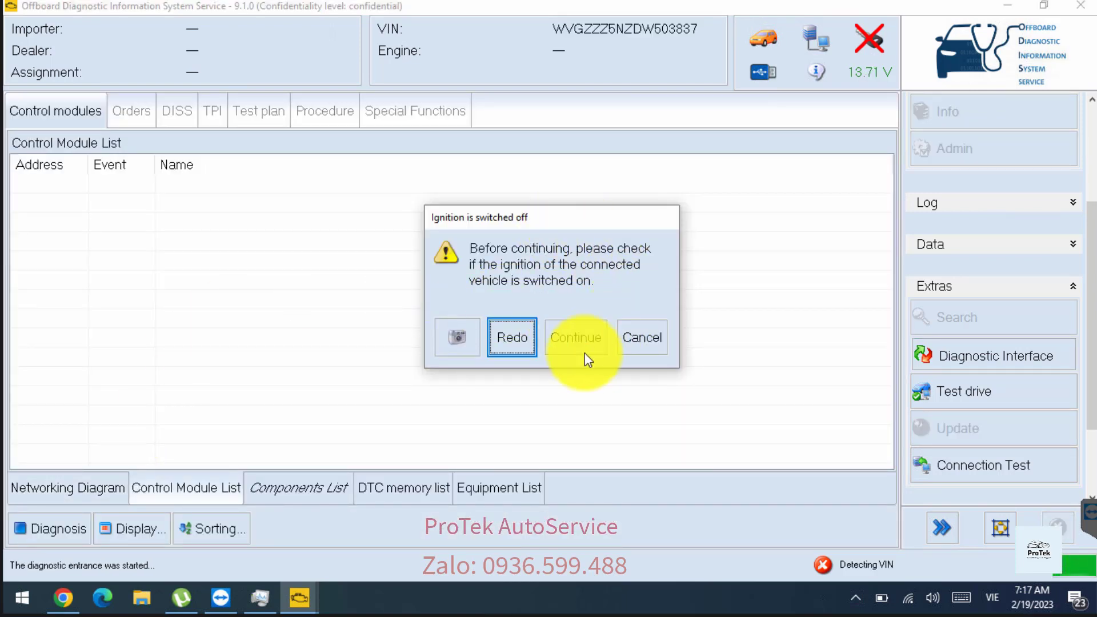
pyautogui.click(592, 341)
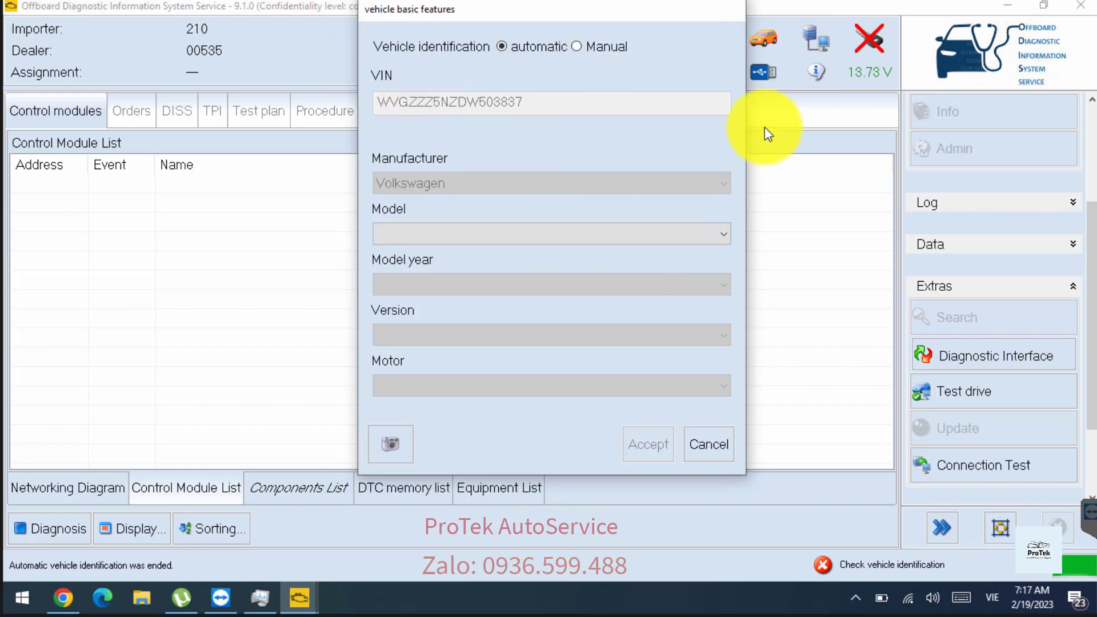
# Step: Set the vehicle model to 5N - Tiguan 2008 > and motor to CAWB 2.0 L Motronic/147kW, accept, and continue without a repair order
pyautogui.click(724, 235)
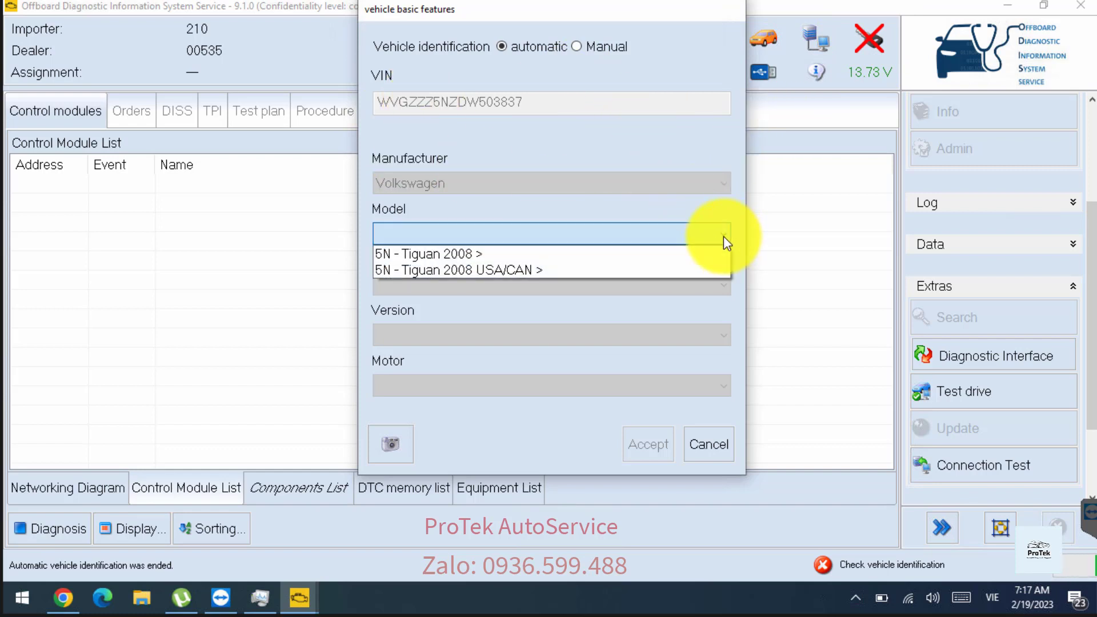
pyautogui.click(482, 252)
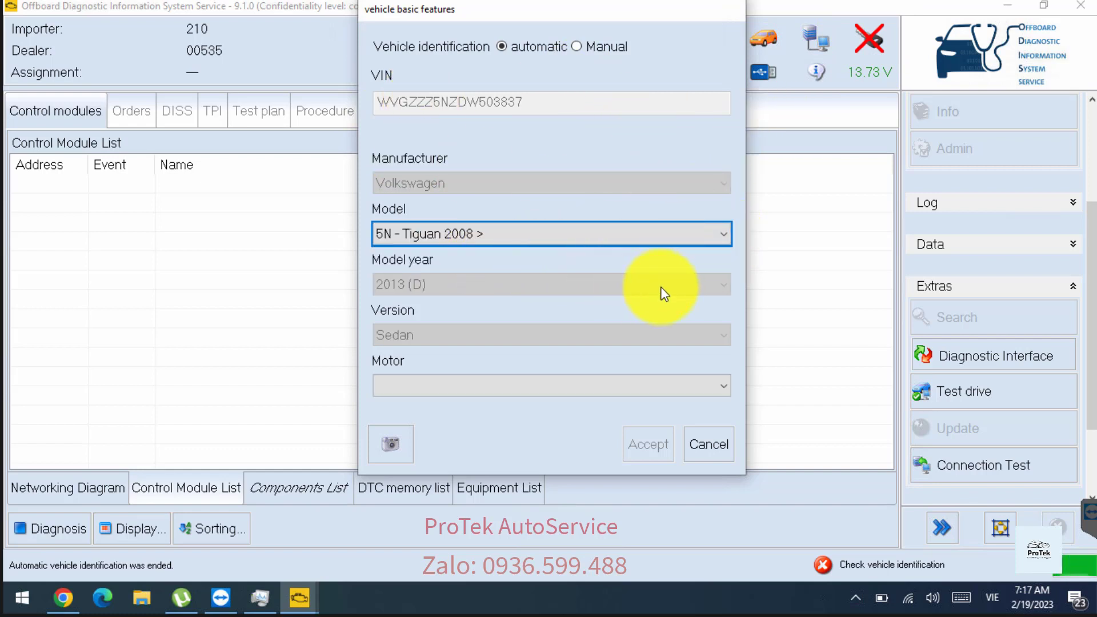
pyautogui.click(626, 387)
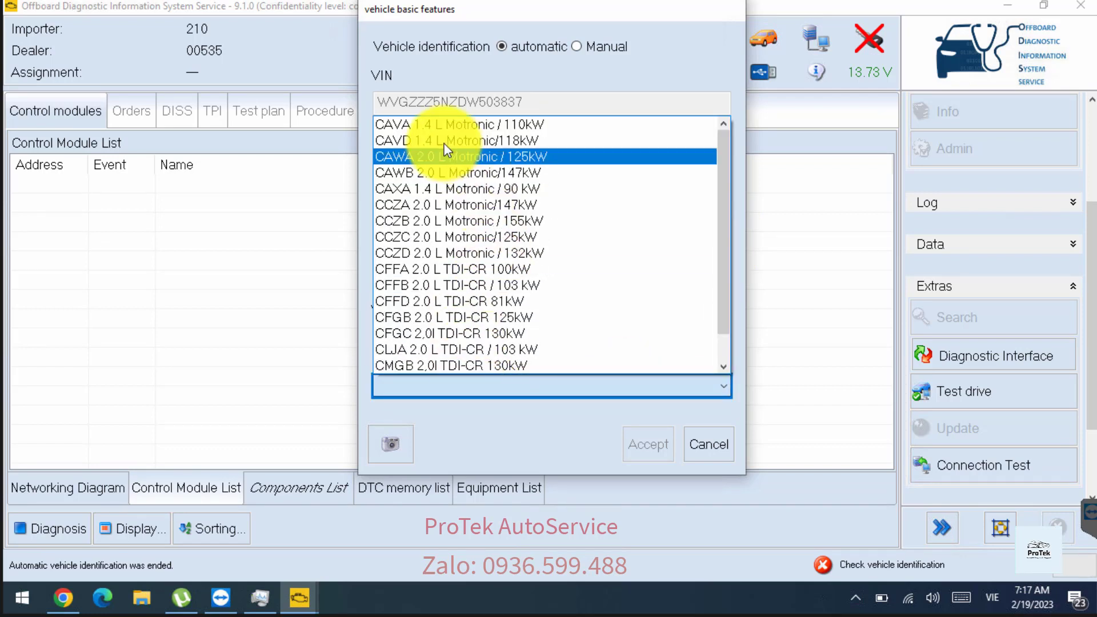
pyautogui.click(434, 192)
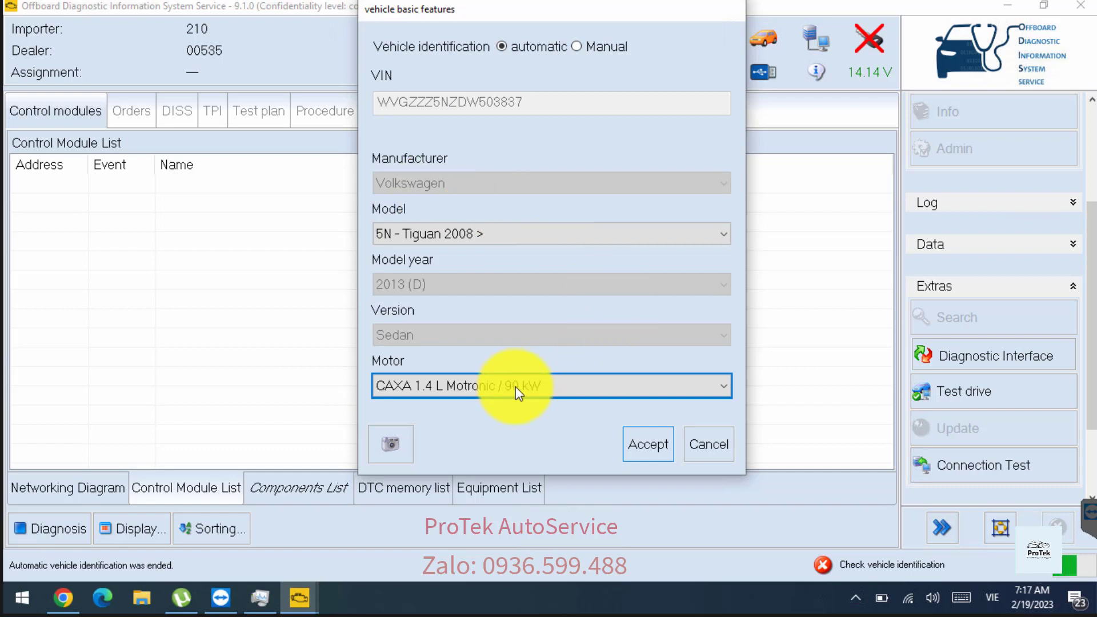
pyautogui.click(712, 387)
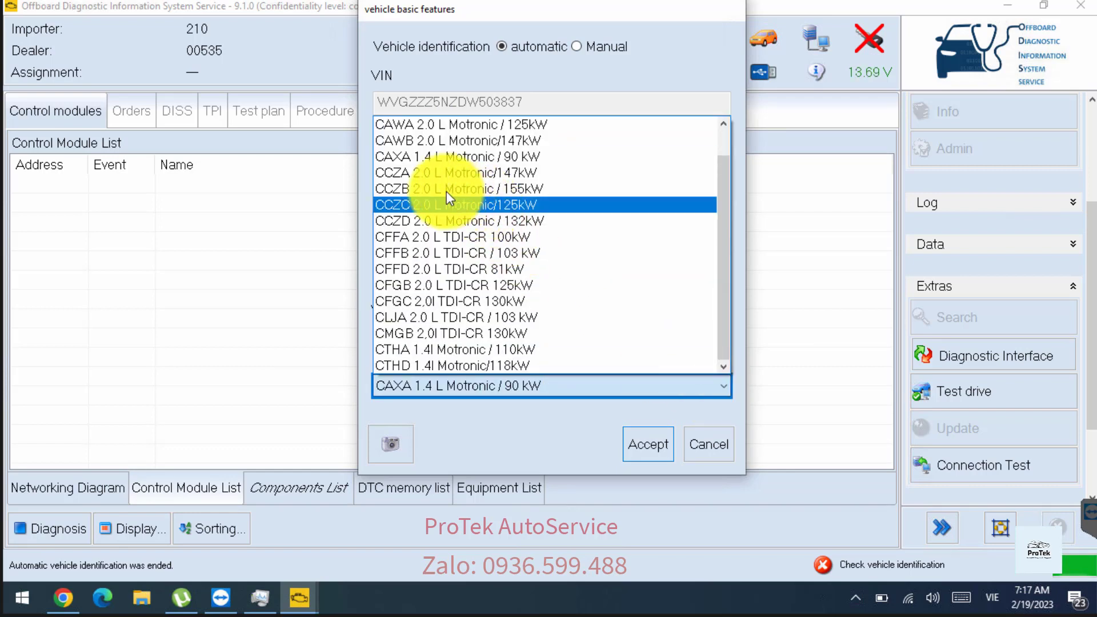
pyautogui.click(439, 141)
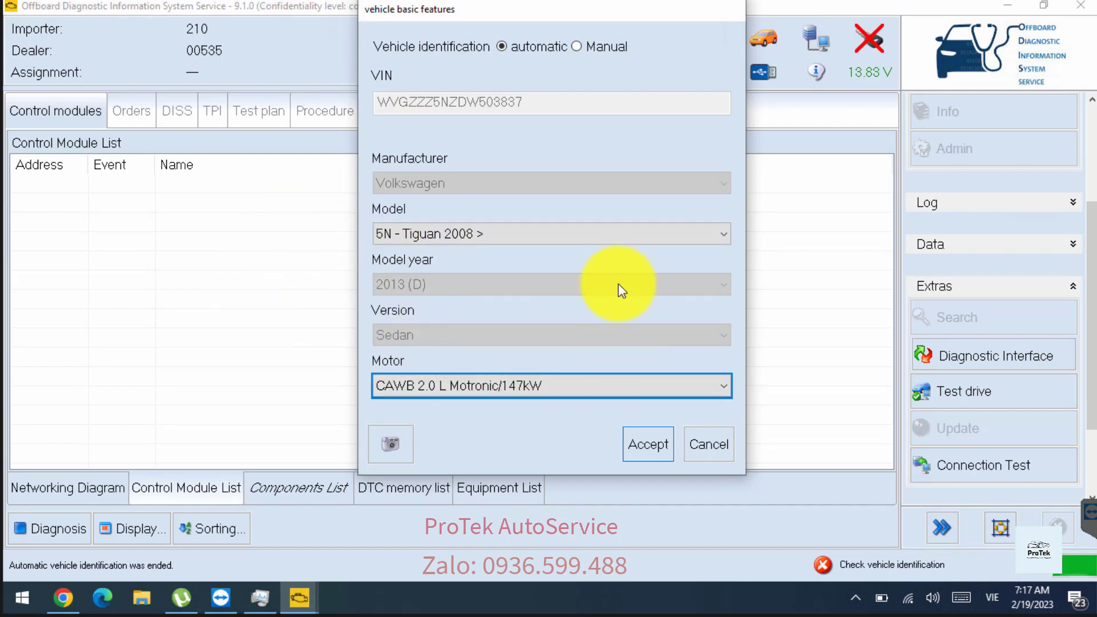
pyautogui.click(644, 451)
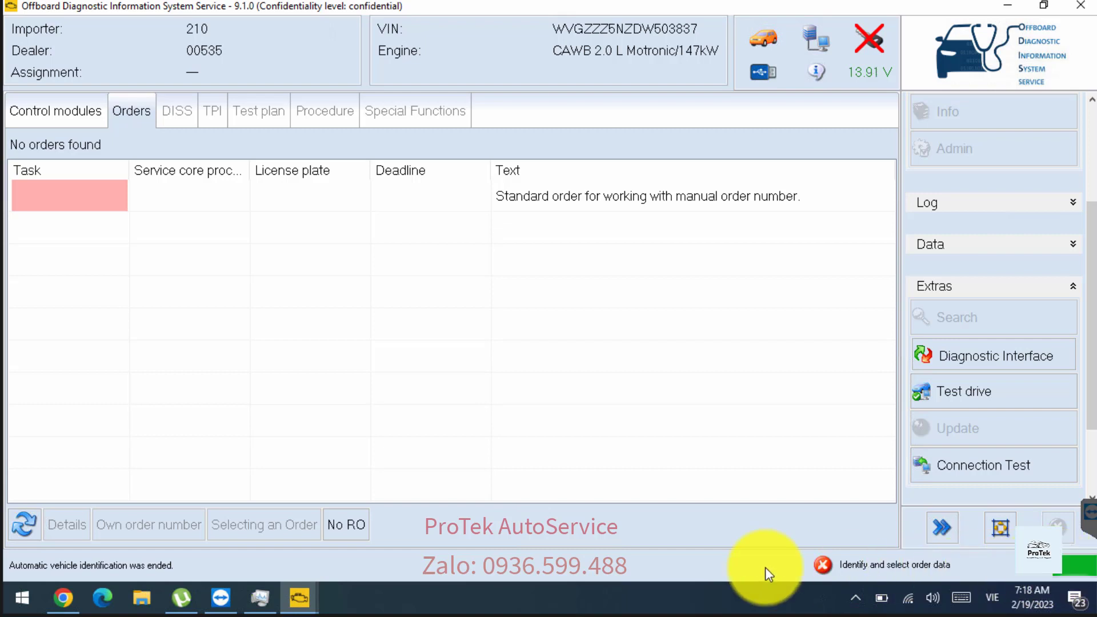
pyautogui.click(342, 526)
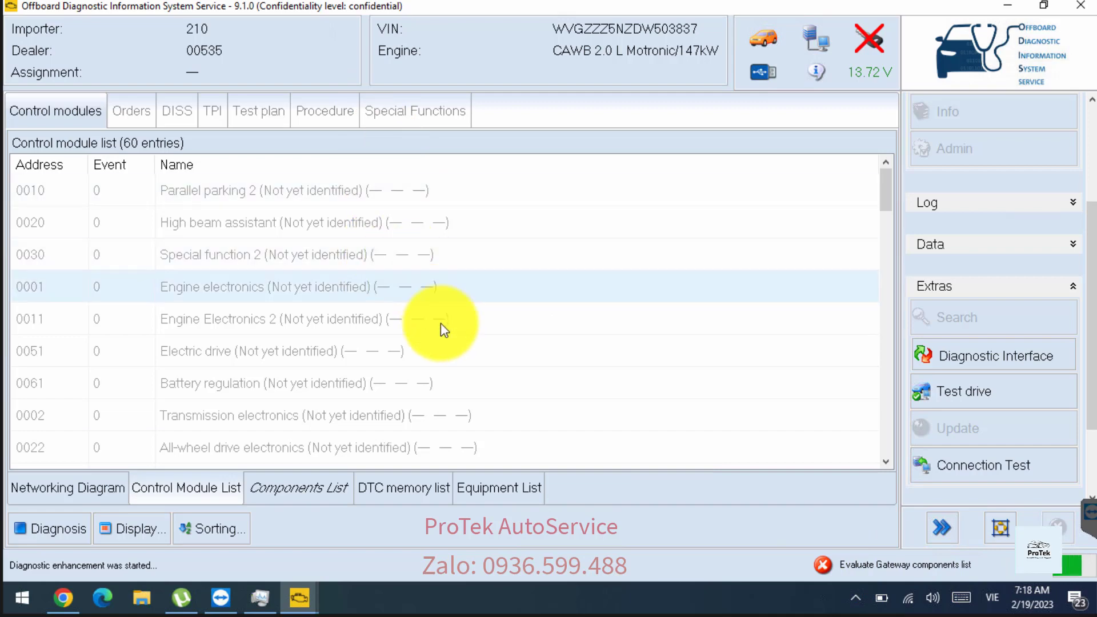
# Step: Look through the whole control module list while the gateway components list is being evaluated
pyautogui.scroll(-15, 442, 354)
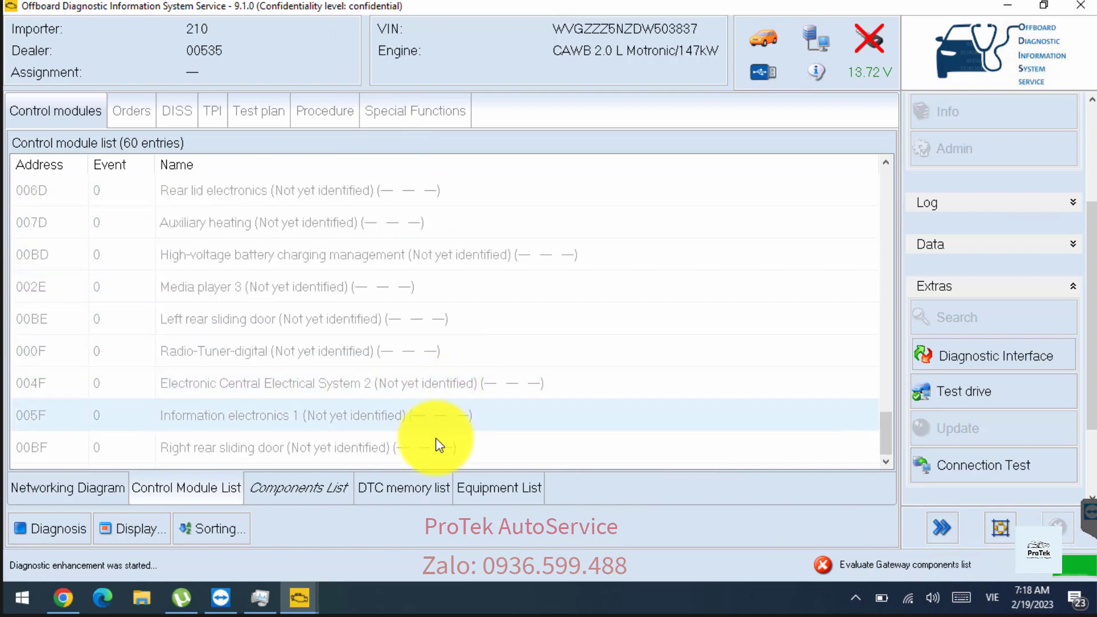
pyautogui.scroll(15, 429, 430)
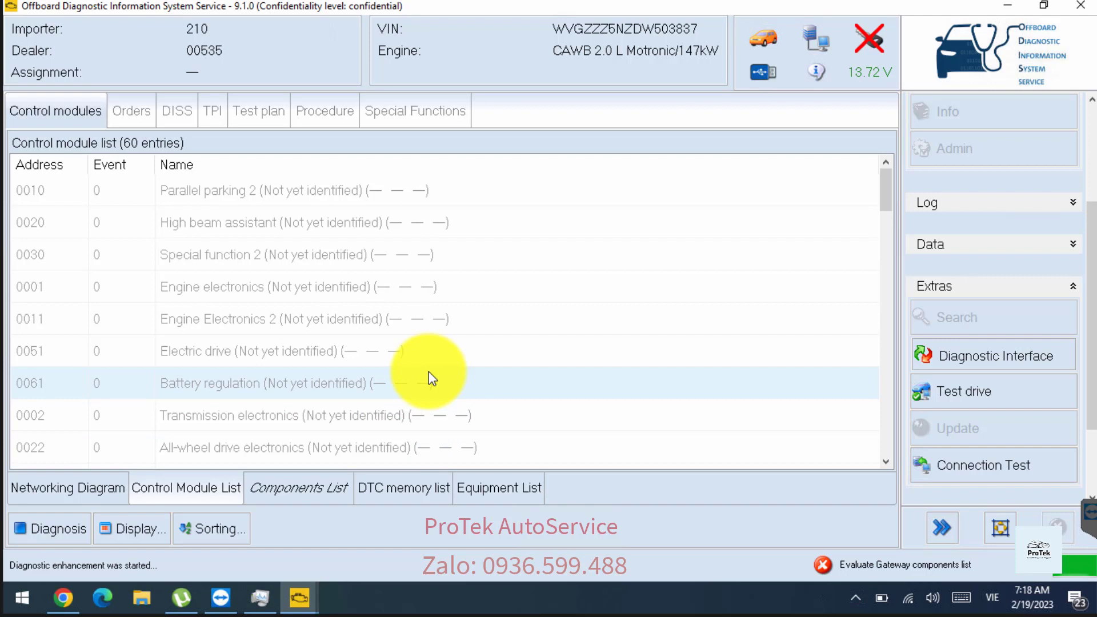
pyautogui.scroll(-4, 480, 291)
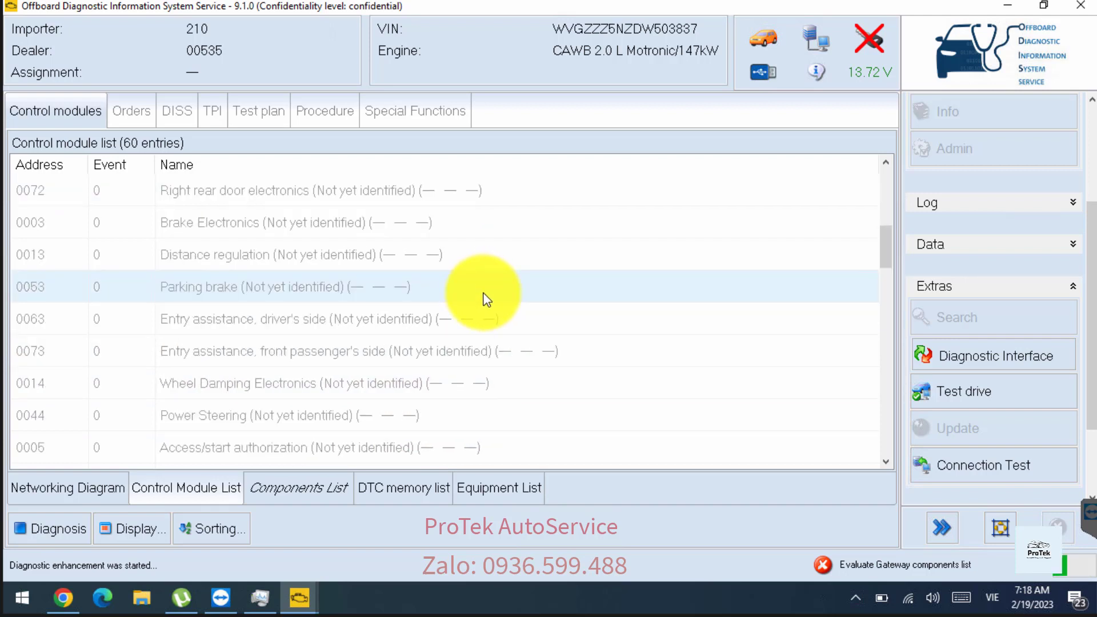
pyautogui.scroll(-13, 488, 308)
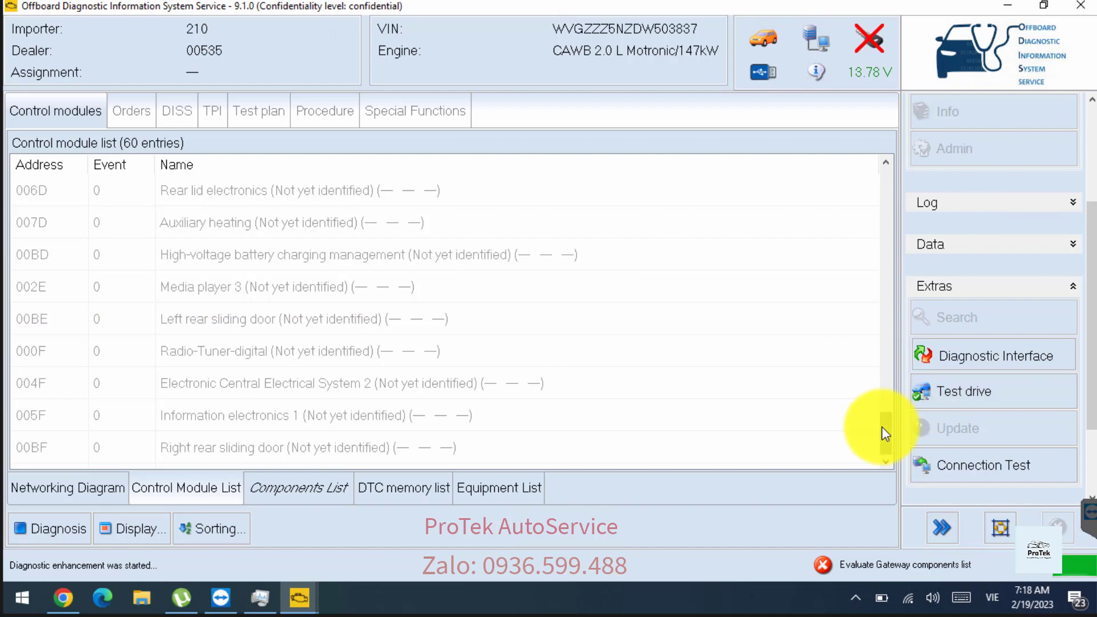
pyautogui.moveTo(882, 427); pyautogui.dragTo(882, 499)
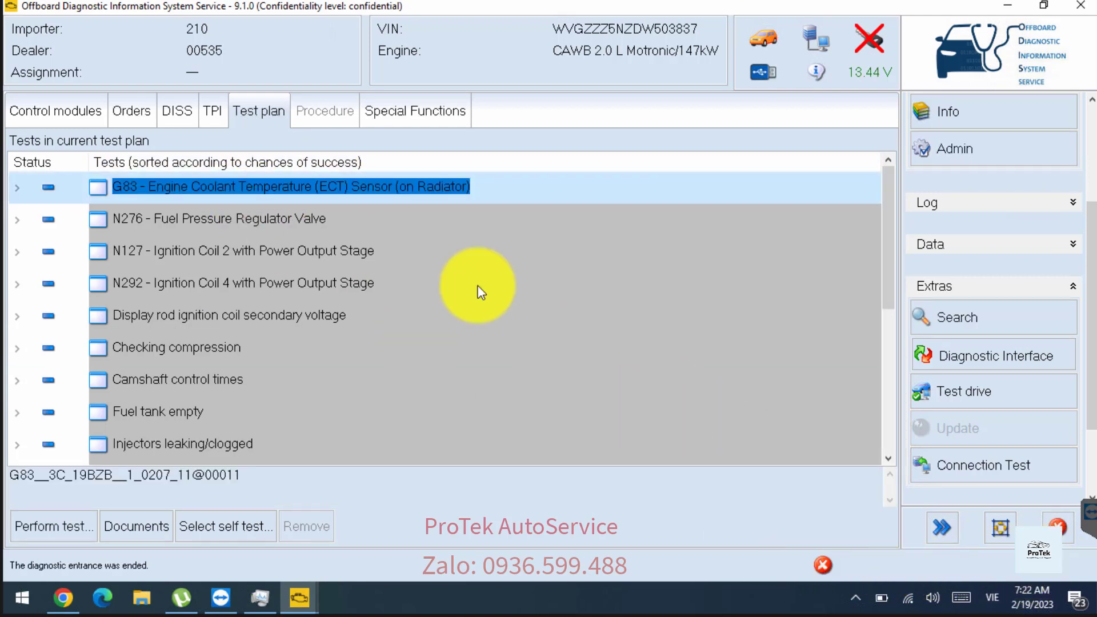
# Step: Review the remaining tests in the test plan and examine the control module list for modules with recorded events
pyautogui.scroll(-2, 478, 354)
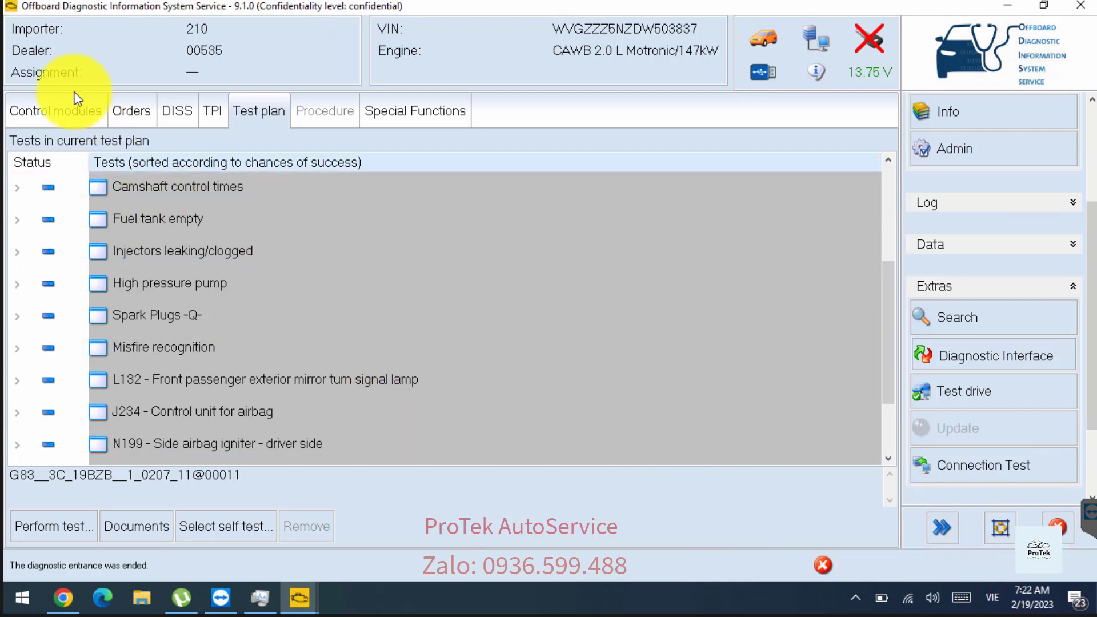
pyautogui.click(46, 106)
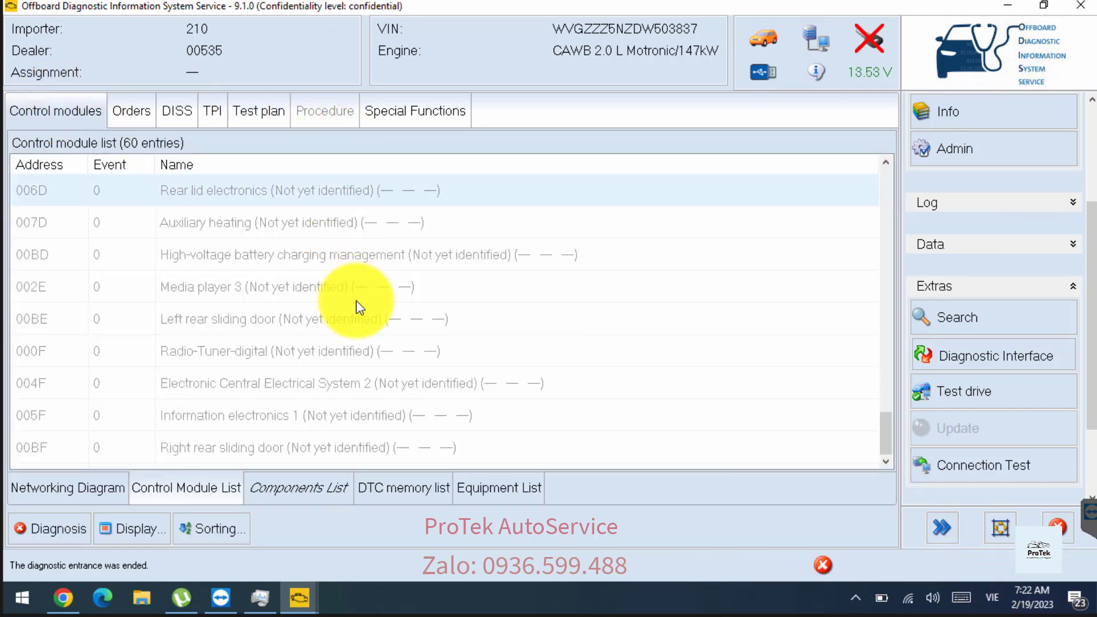
pyautogui.moveTo(887, 440); pyautogui.dragTo(876, 184)
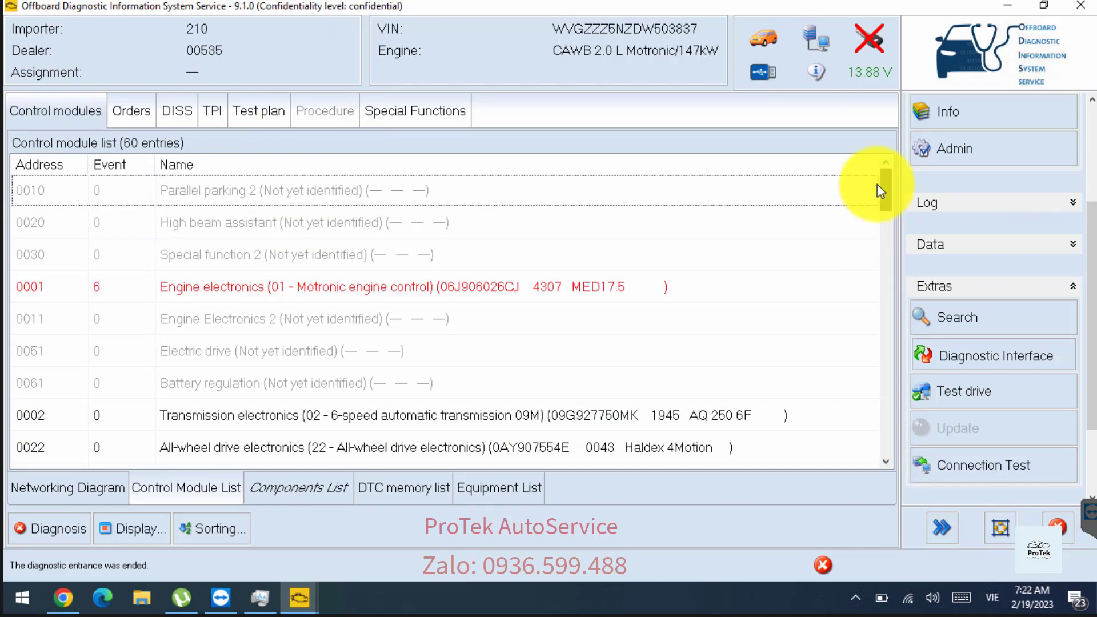
pyautogui.scroll(-3, 371, 350)
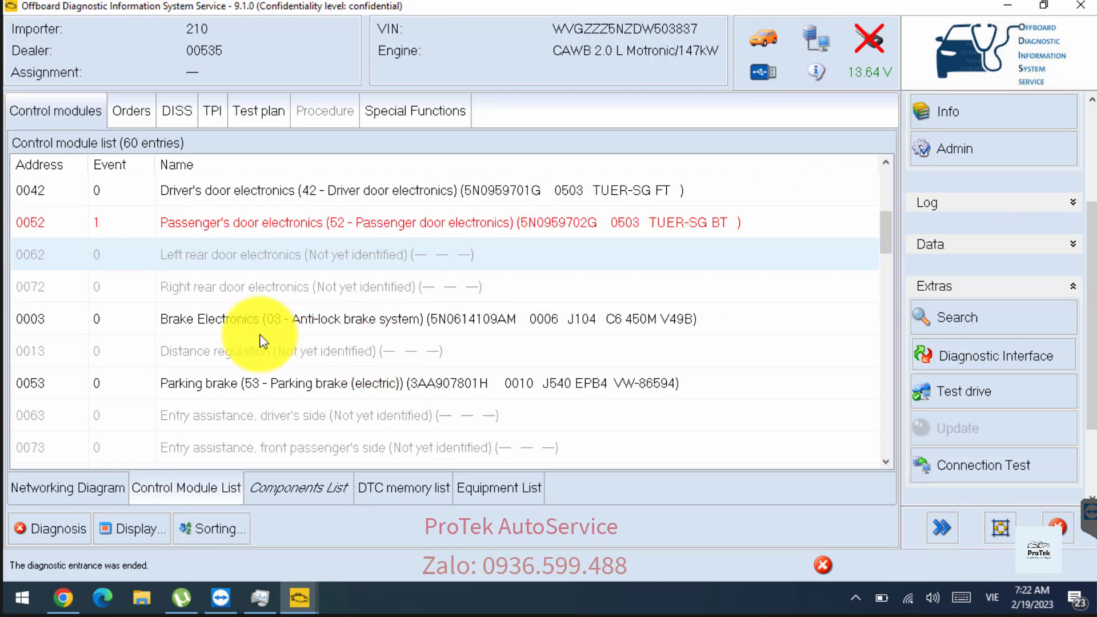
pyautogui.scroll(3, 485, 318)
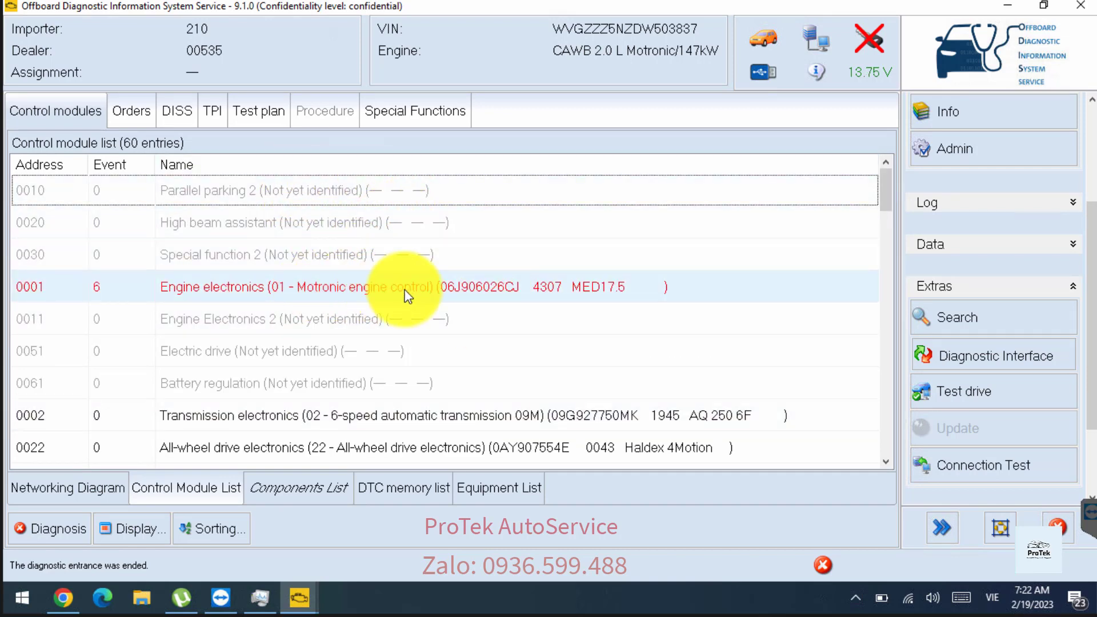
pyautogui.scroll(-2, 506, 420)
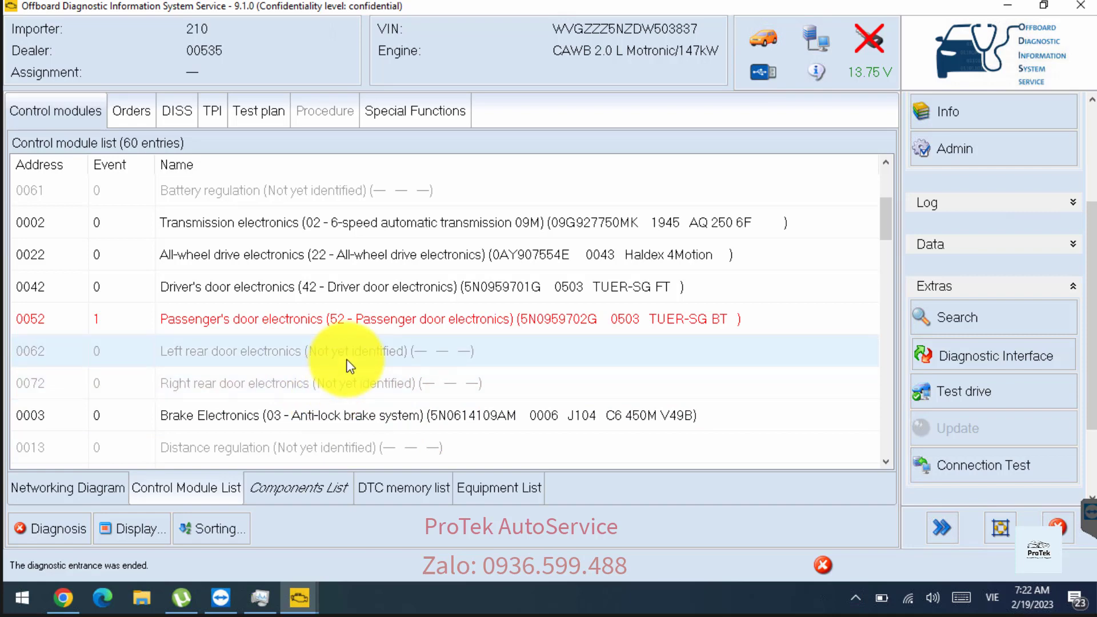
pyautogui.scroll(-1, 369, 378)
pyautogui.scroll(-1, 362, 377)
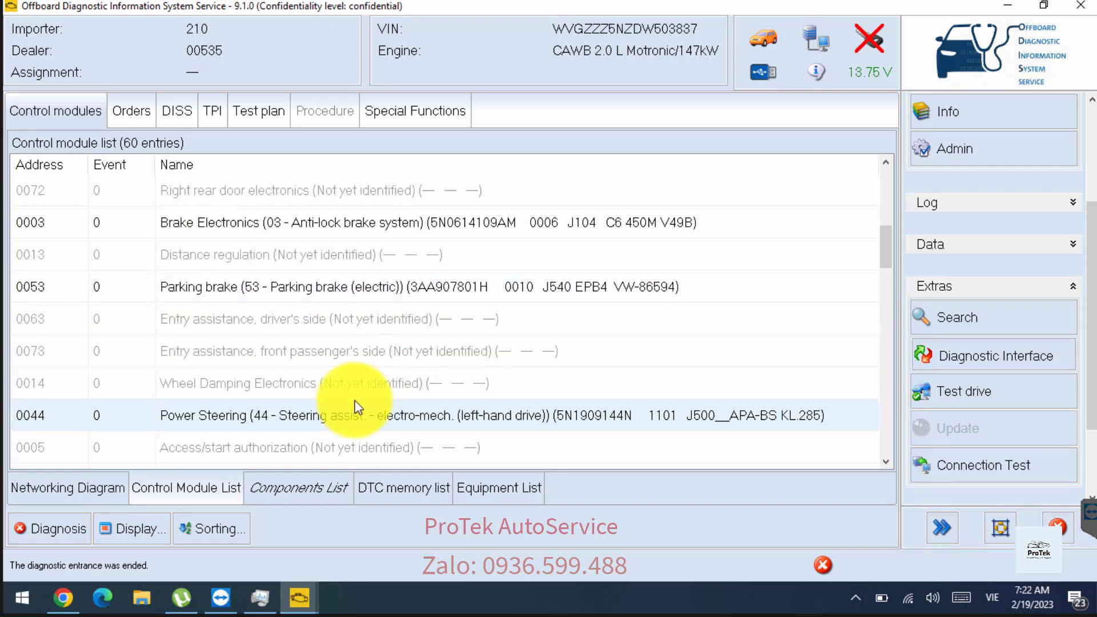
pyautogui.scroll(5, 355, 407)
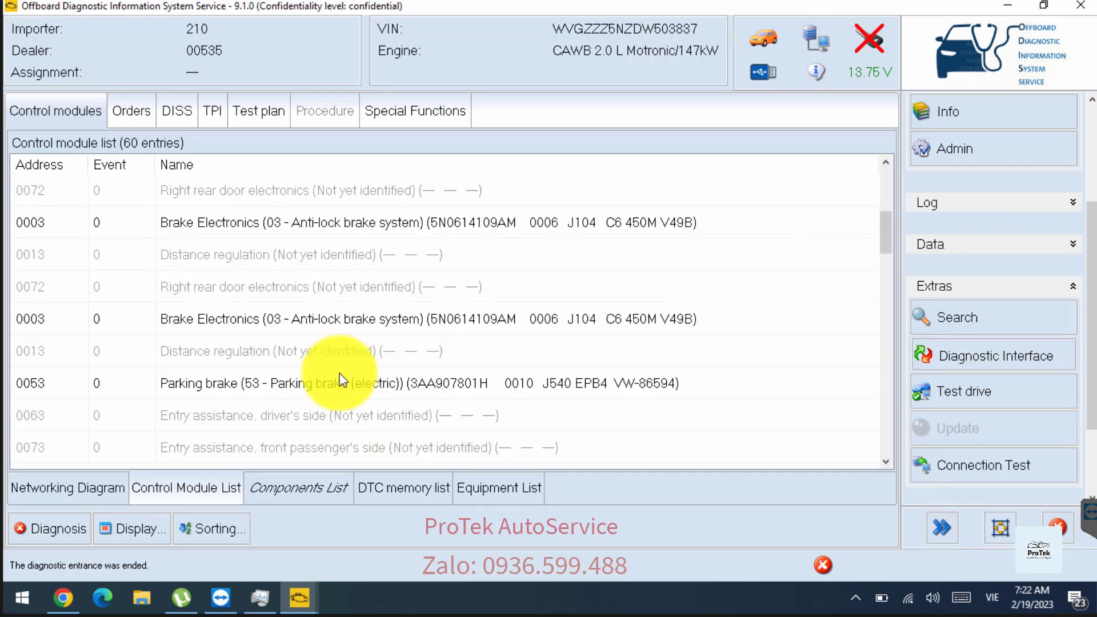
# Step: Sort the control module list by name and look through it for modules with recorded events
pyautogui.click(198, 165)
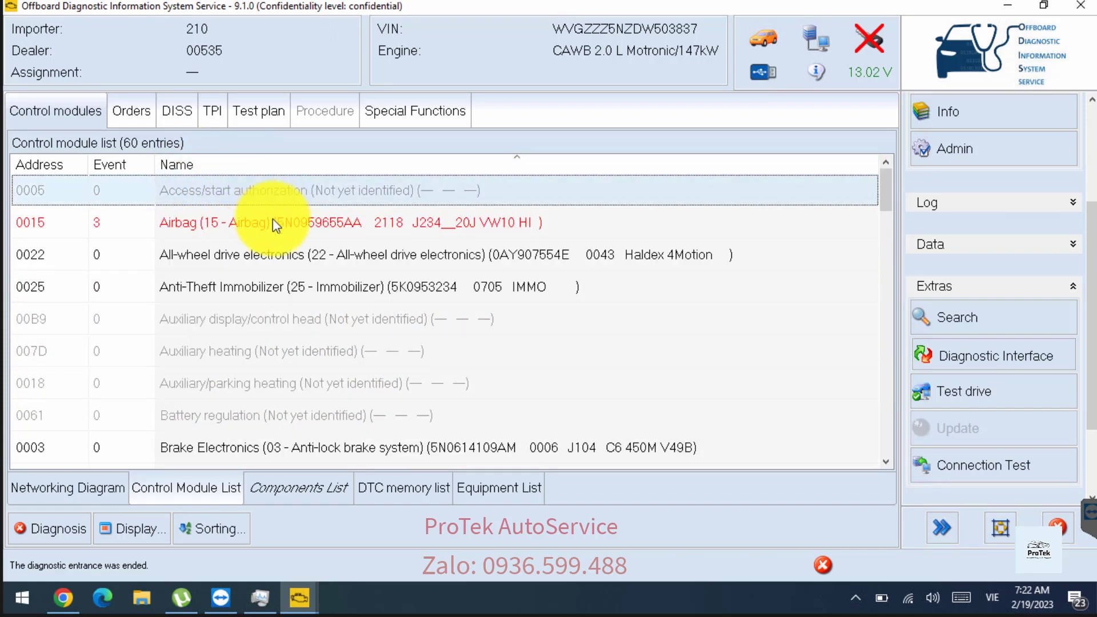
pyautogui.scroll(-2, 289, 257)
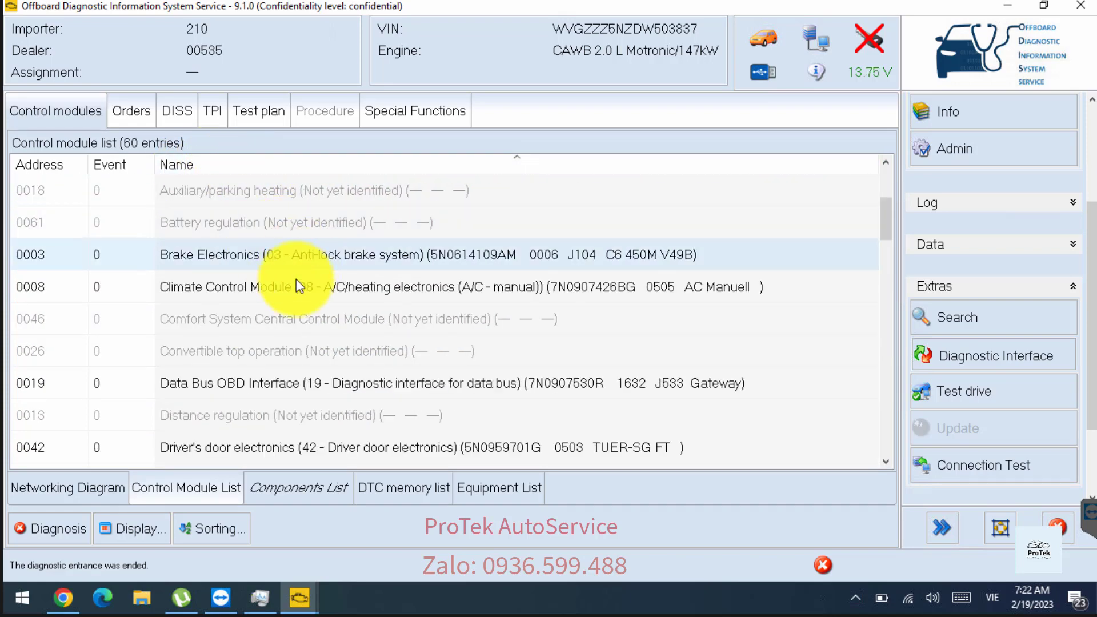
pyautogui.scroll(-2, 314, 379)
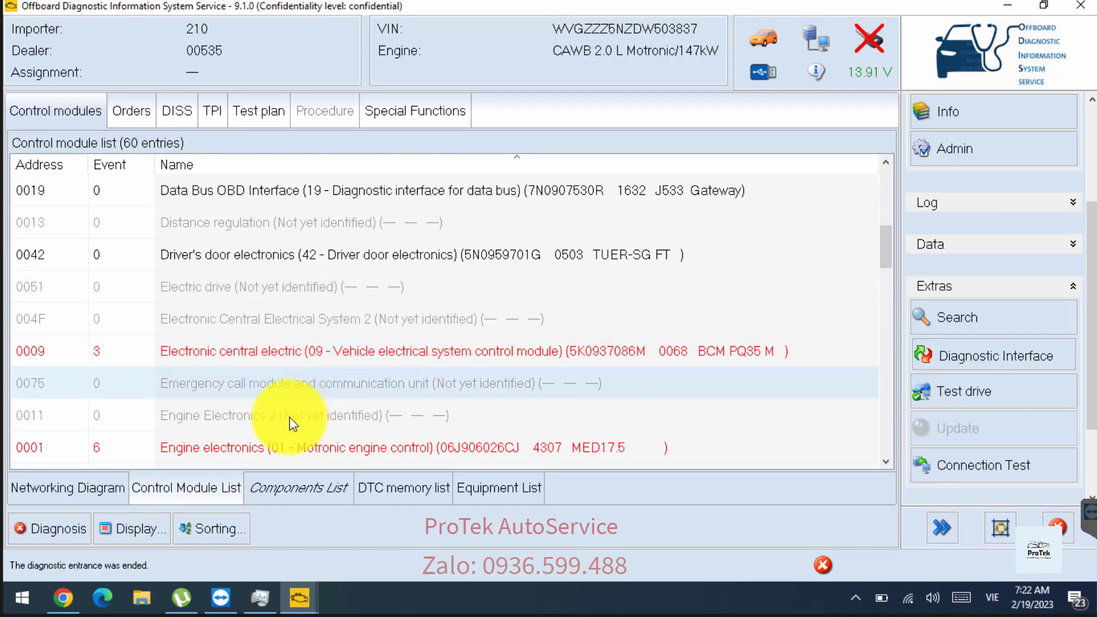
pyautogui.scroll(-2, 293, 424)
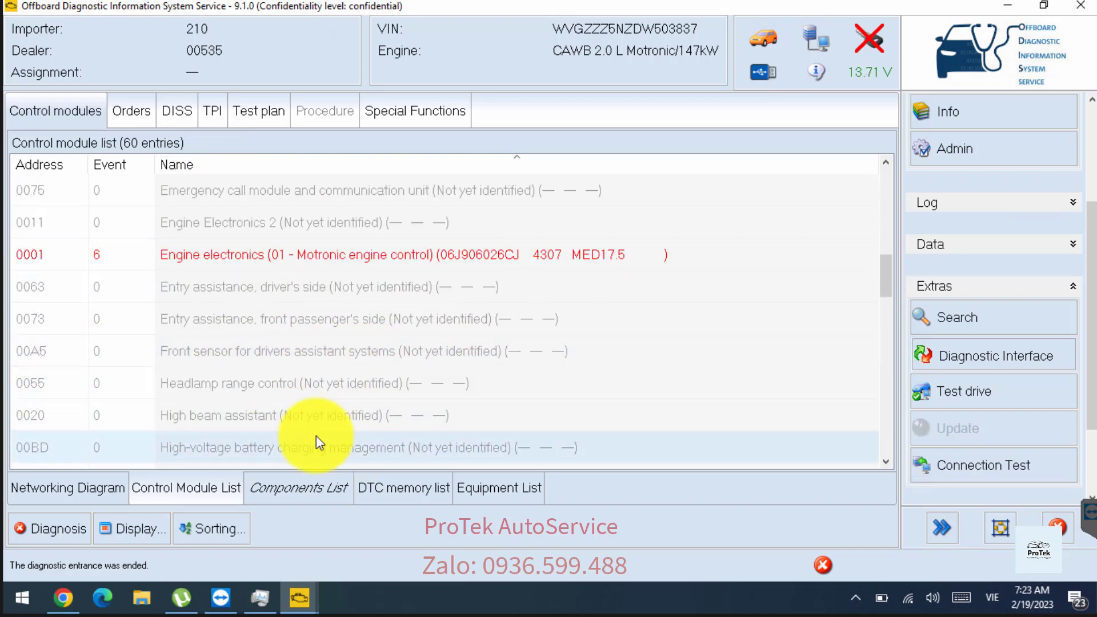
# Step: Show the DTC memory list to review the control modules that have stored faults
pyautogui.click(389, 491)
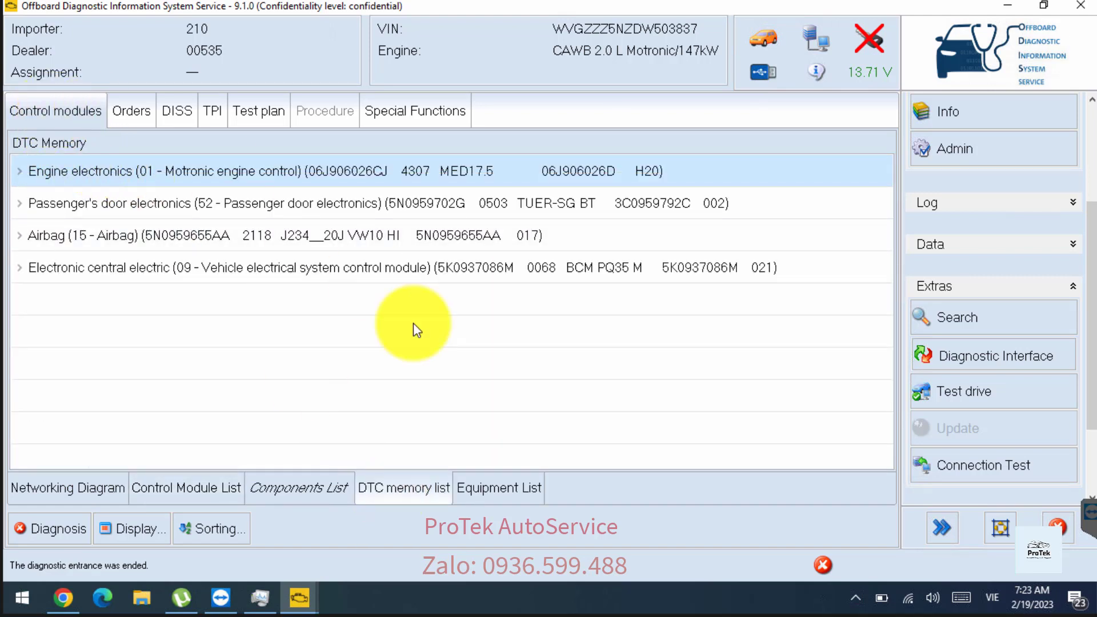
pyautogui.click(380, 492)
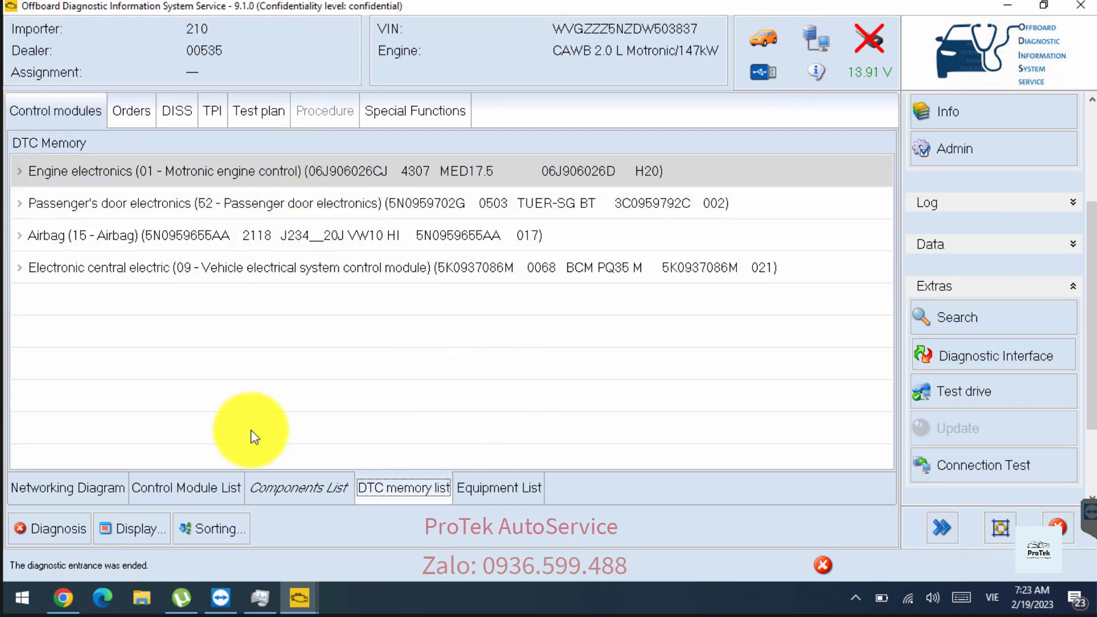
# Step: Show the Networking Diagram and identify the red modules TBF_52, EZE_09, AIR_15 and MOT_01 by selecting each one
pyautogui.click(55, 494)
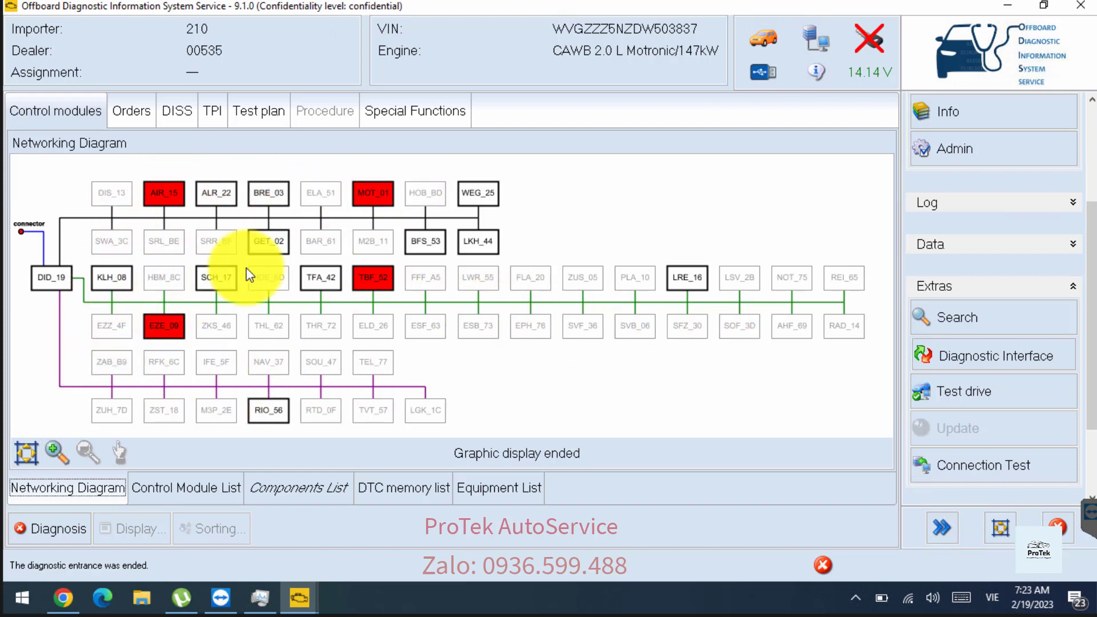
pyautogui.click(372, 279)
pyautogui.click(160, 325)
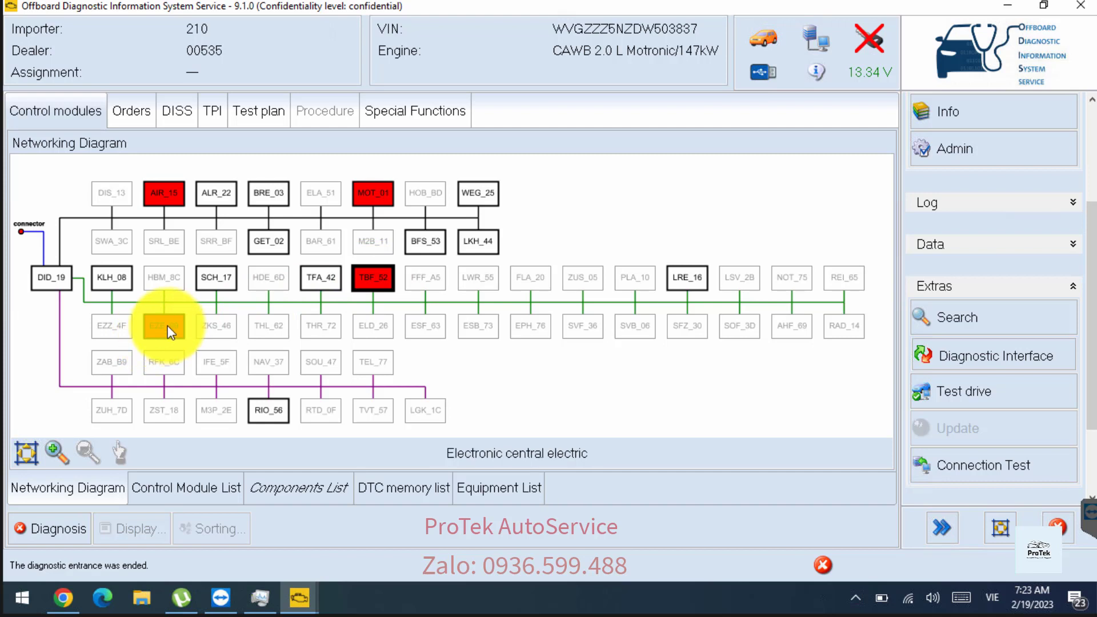
pyautogui.click(180, 188)
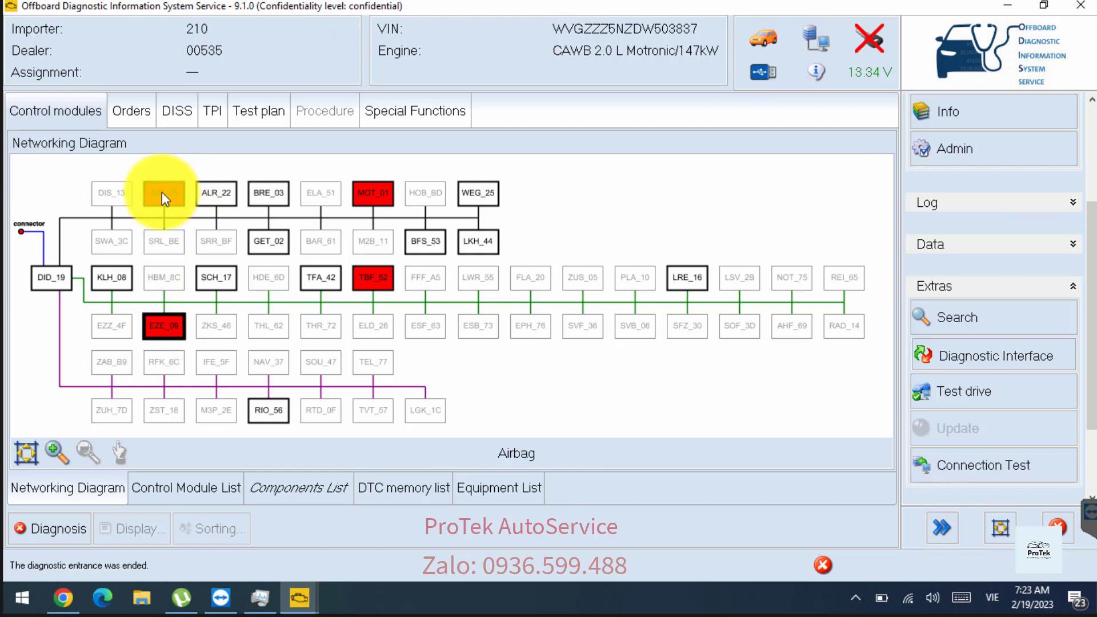
pyautogui.click(372, 194)
pyautogui.click(371, 274)
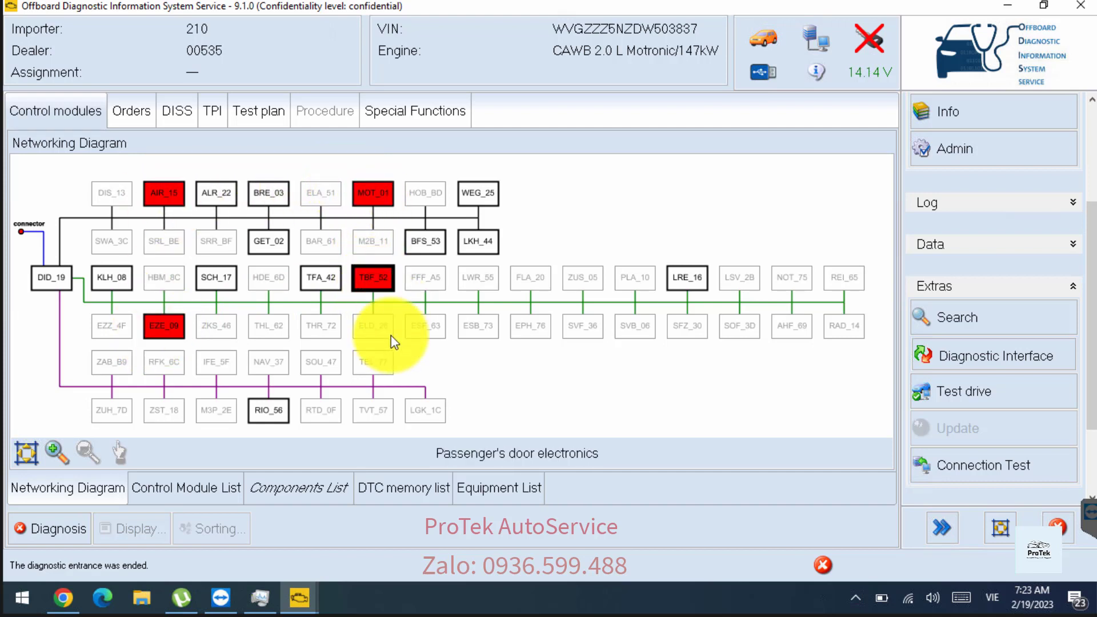
# Step: Identify modules BRE_03, ALR_22 and WEG_25 in the networking diagram, and check the four red modules again
pyautogui.click(266, 195)
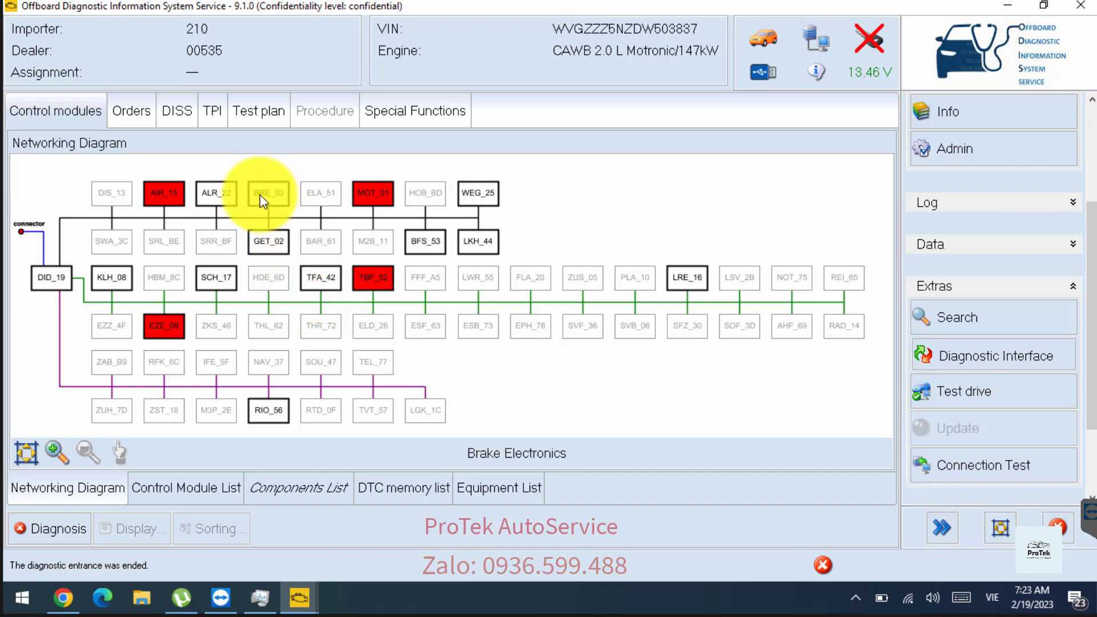
pyautogui.click(212, 196)
pyautogui.click(480, 192)
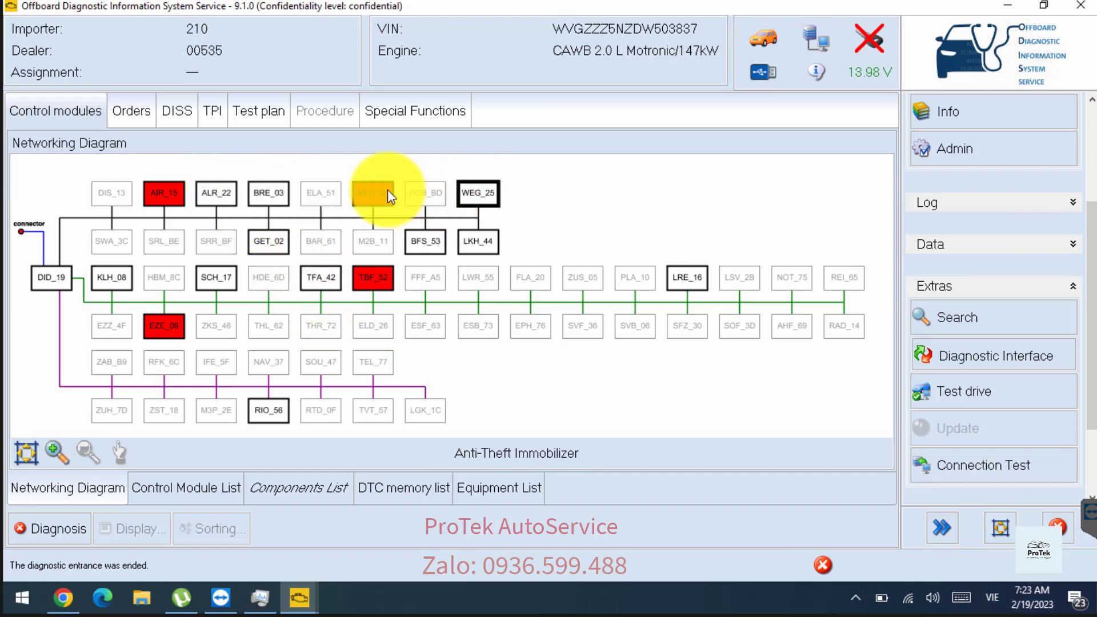
pyautogui.click(379, 192)
pyautogui.click(370, 279)
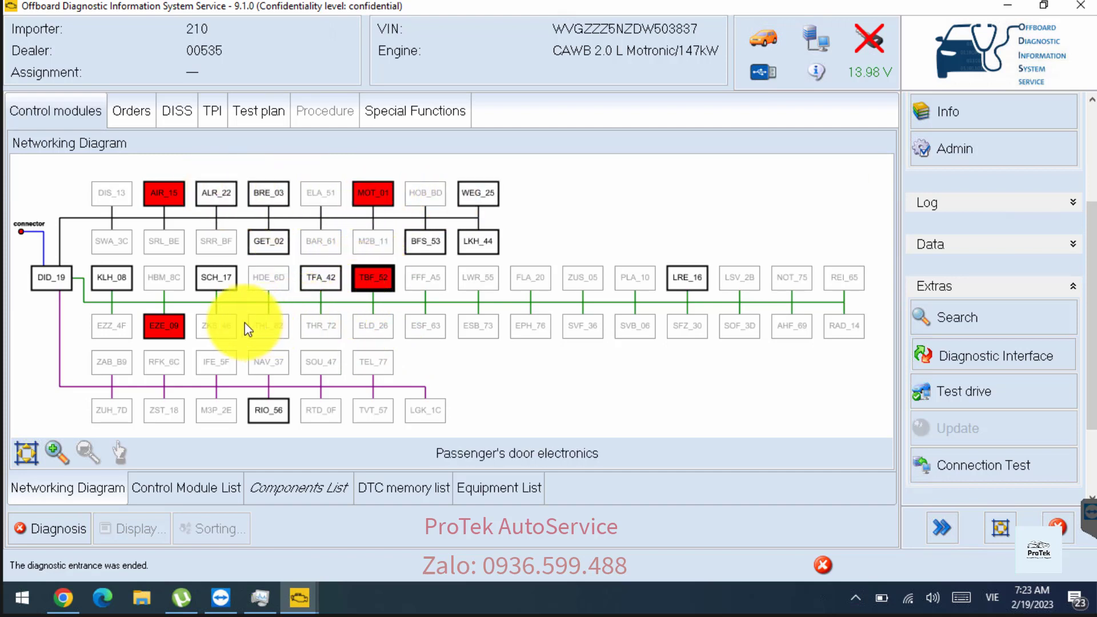
pyautogui.click(163, 326)
pyautogui.click(163, 198)
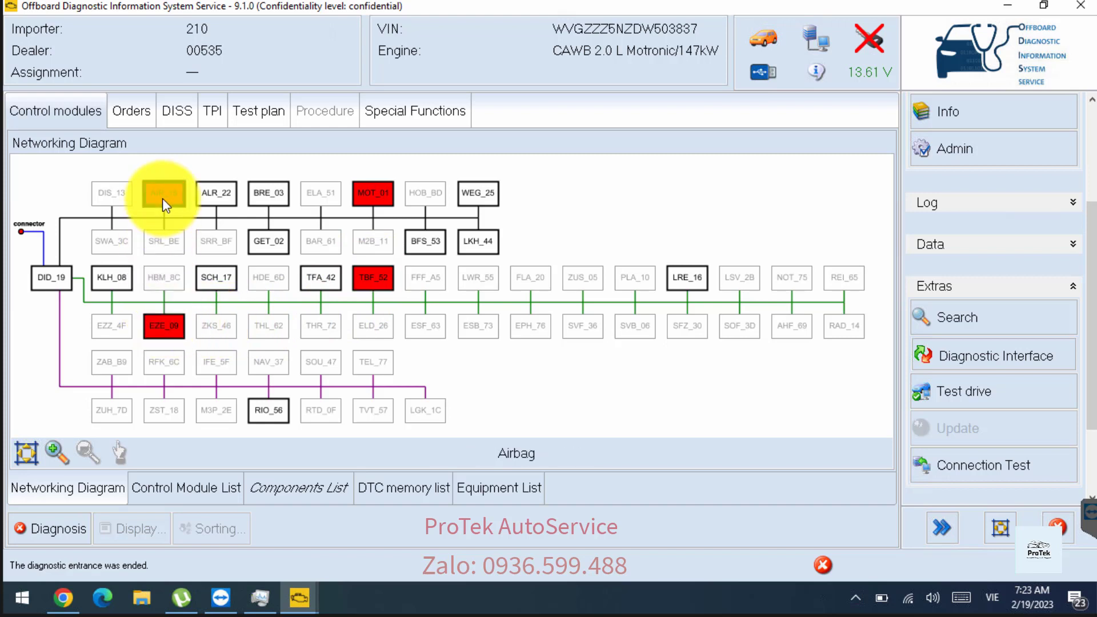
# Step: Identify modules TBF_52, AIR_15, GET_02 and ALR_22 in the networking diagram
pyautogui.click(375, 280)
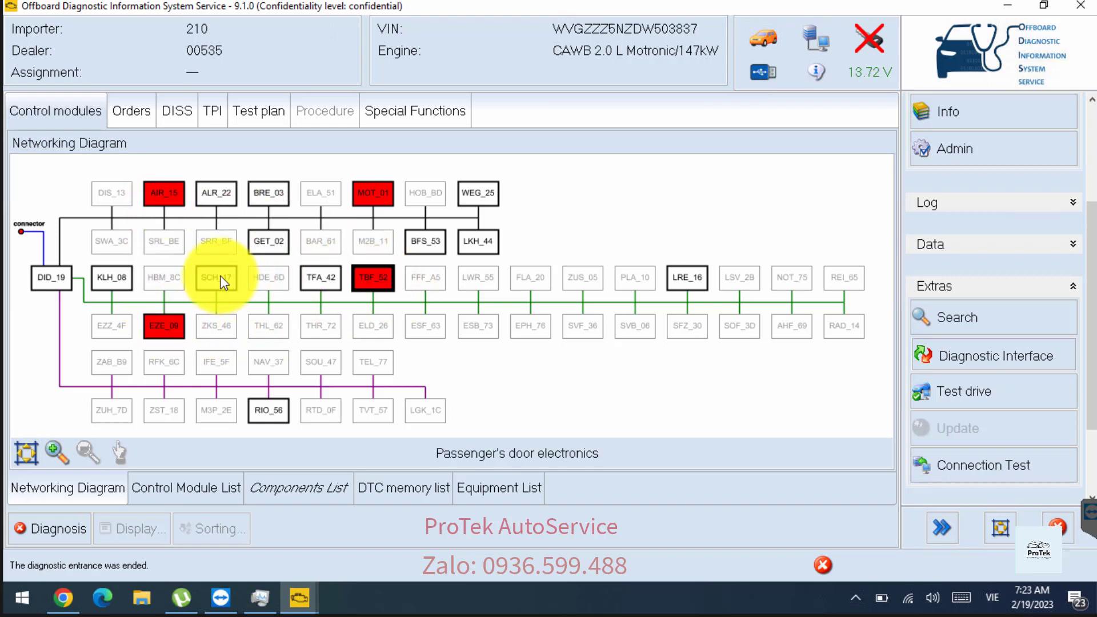
pyautogui.click(168, 201)
pyautogui.click(269, 241)
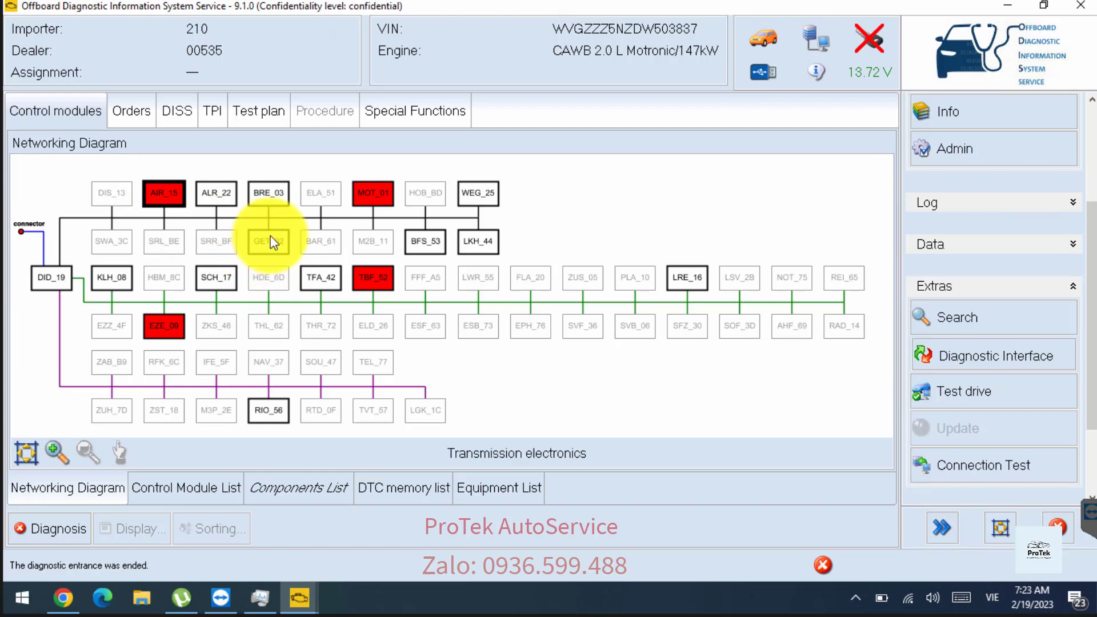
pyautogui.click(215, 193)
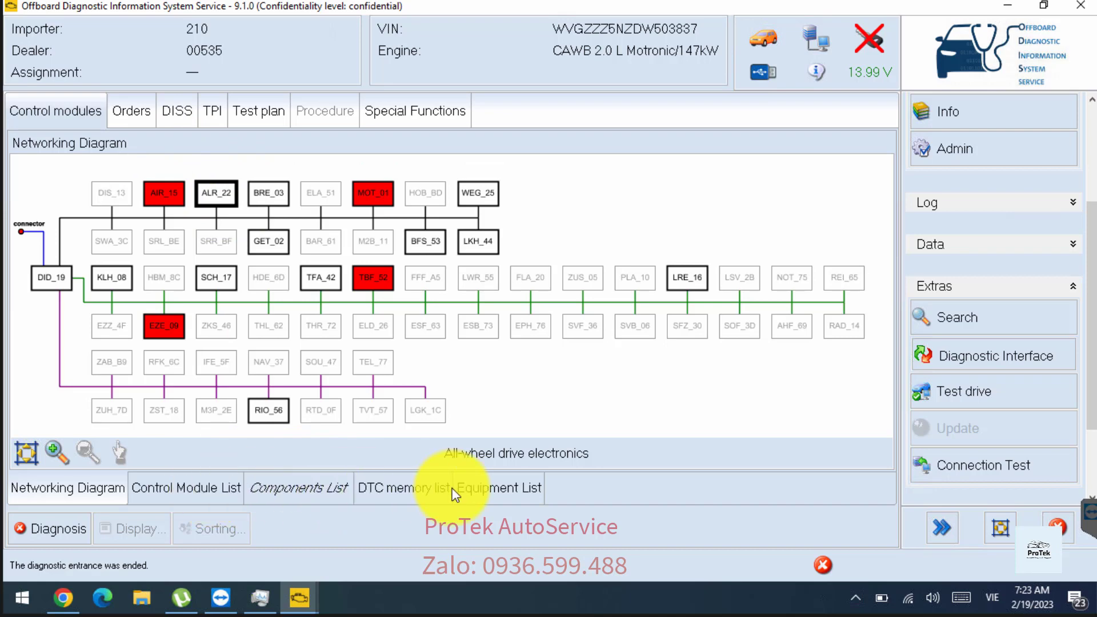
# Step: Look through the control module list for modules with recorded events and compare it with the DTC memory list
pyautogui.click(396, 489)
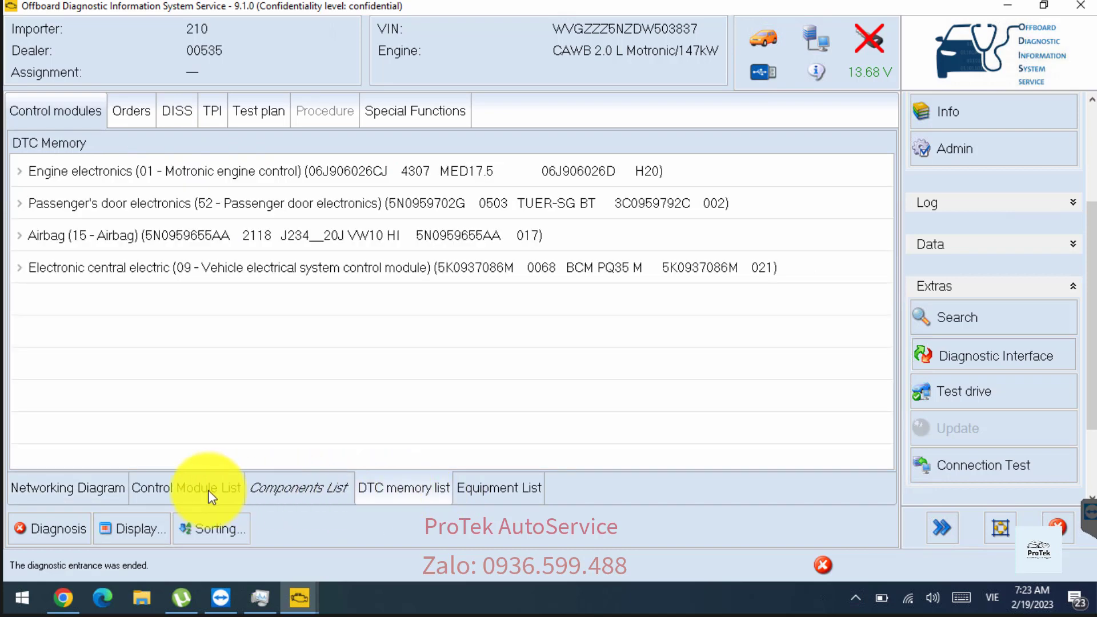
pyautogui.click(211, 491)
pyautogui.click(226, 258)
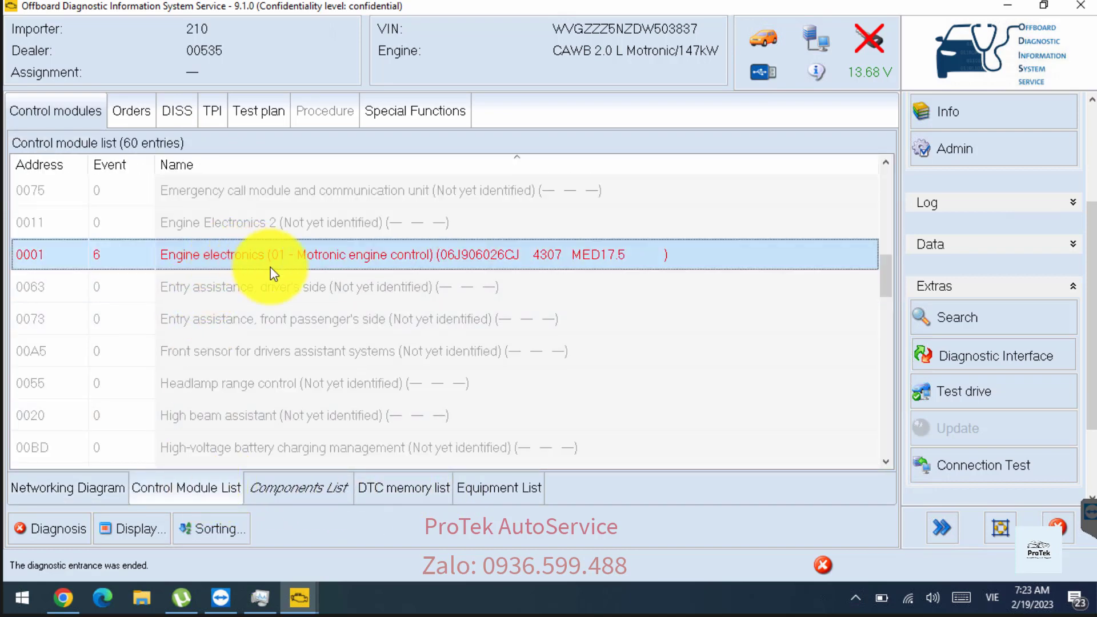
pyautogui.scroll(-8, 349, 352)
pyautogui.scroll(2, 350, 352)
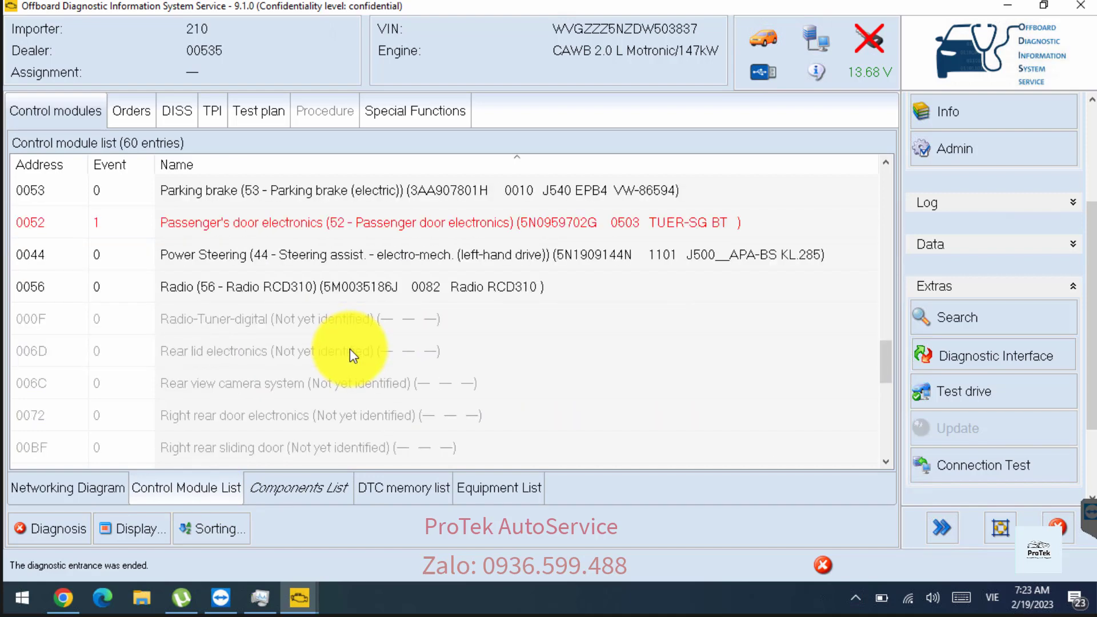
pyautogui.scroll(1, 350, 348)
pyautogui.scroll(-8, 462, 352)
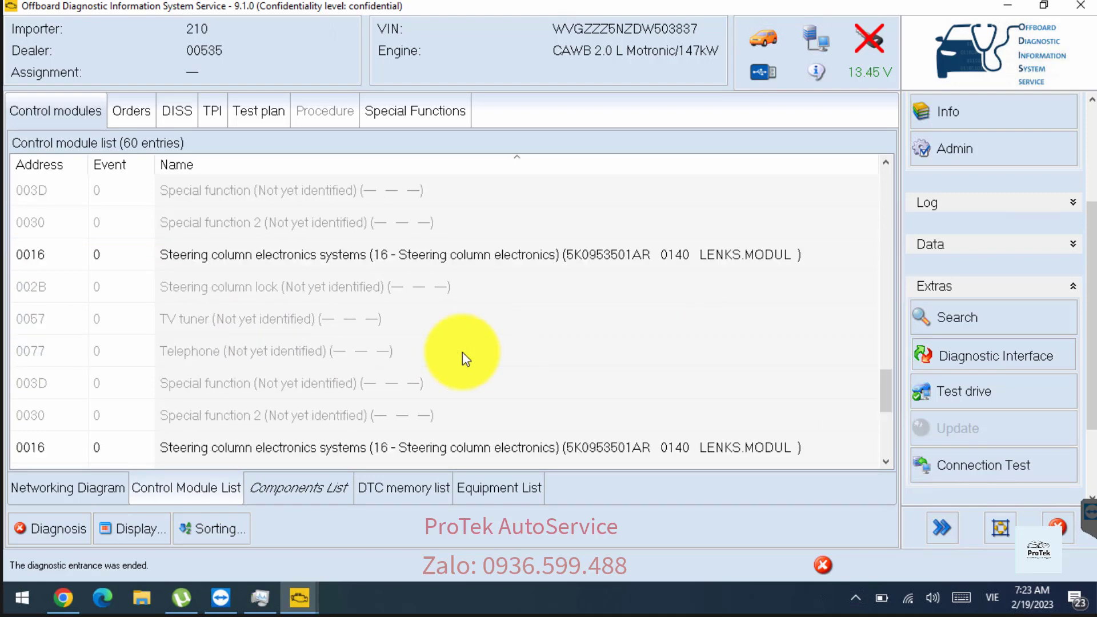
pyautogui.scroll(5, 462, 352)
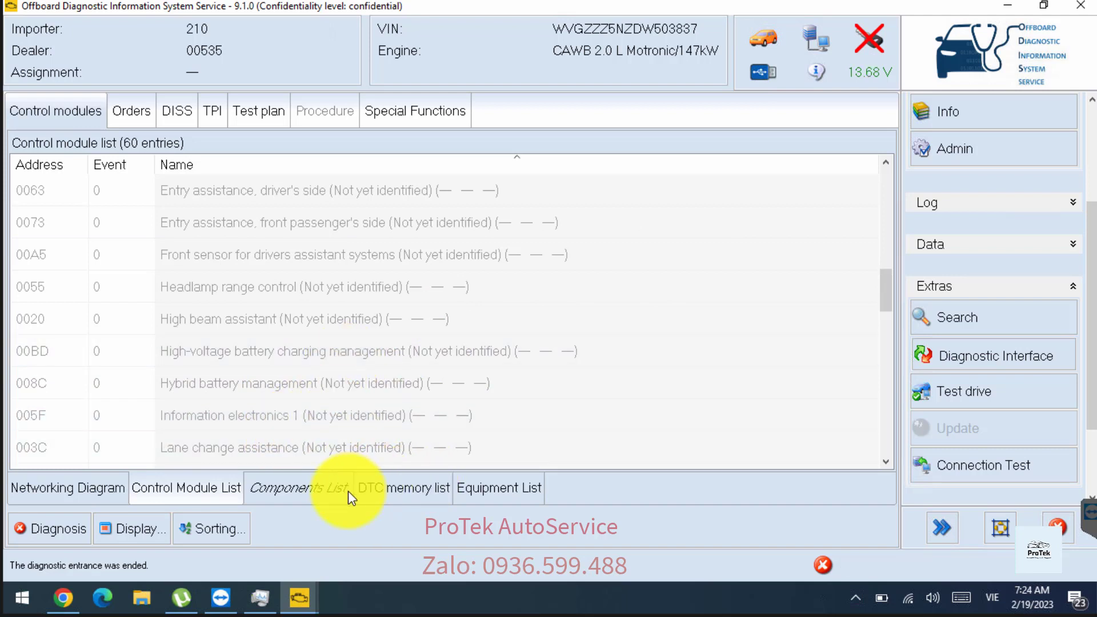
pyautogui.click(403, 491)
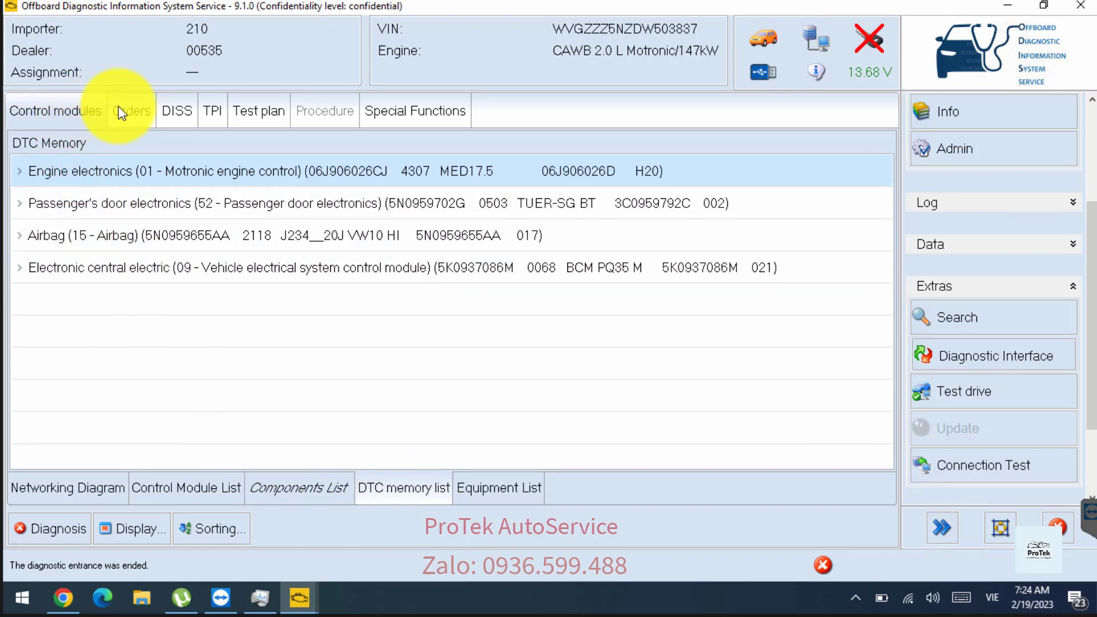
# Step: Show the test plan and look through the tests sorted according to chances of success
pyautogui.click(255, 114)
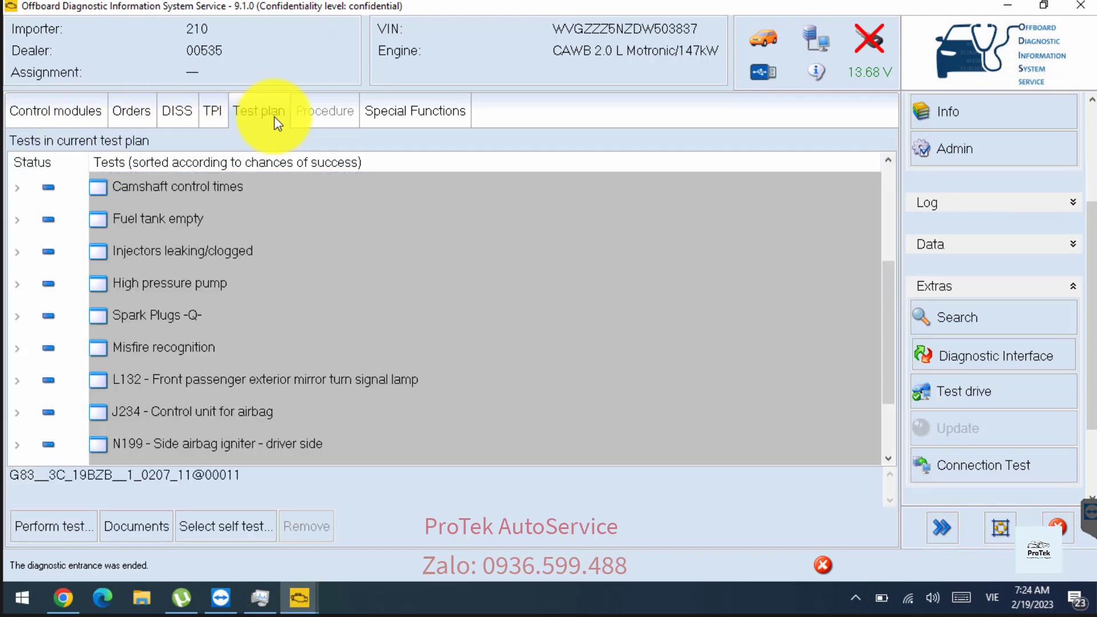
pyautogui.click(365, 289)
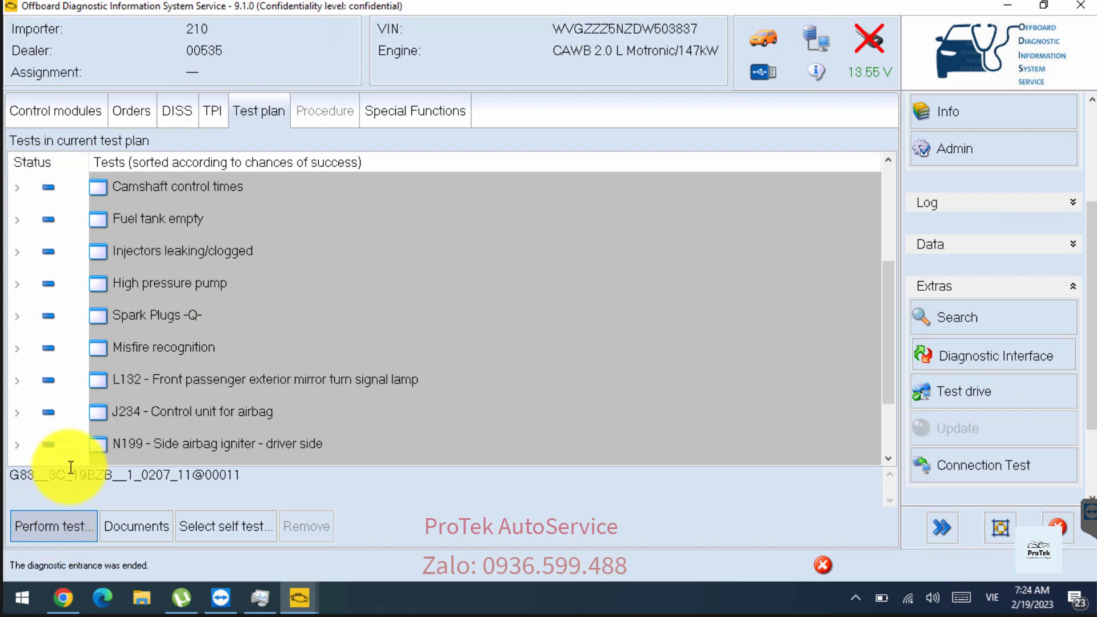
pyautogui.click(118, 183)
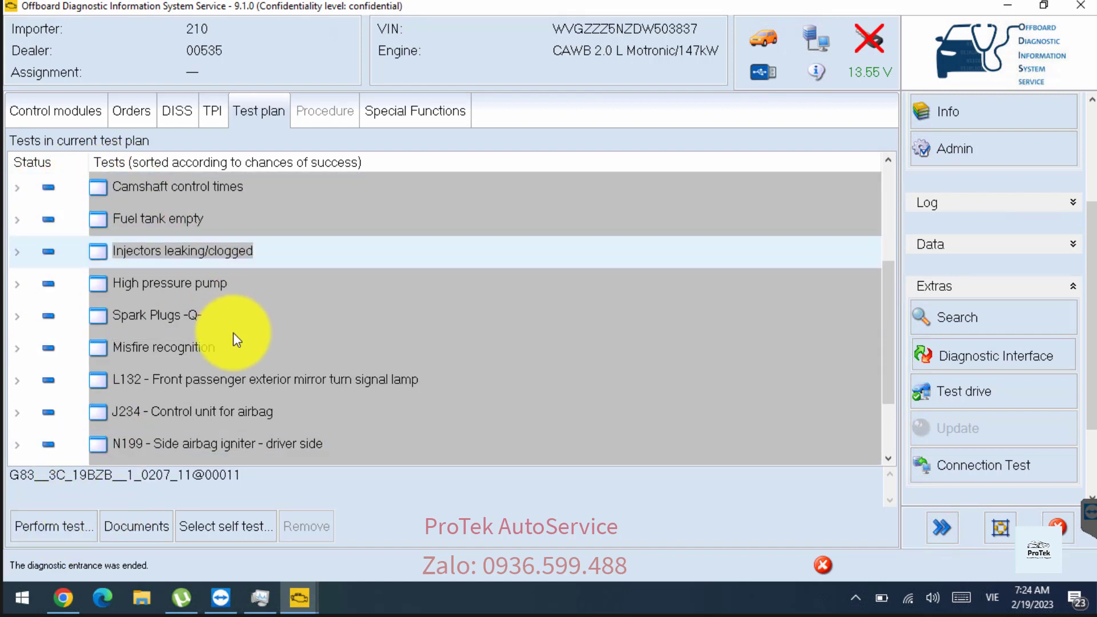
pyautogui.scroll(-1, 172, 303)
pyautogui.scroll(3, 126, 257)
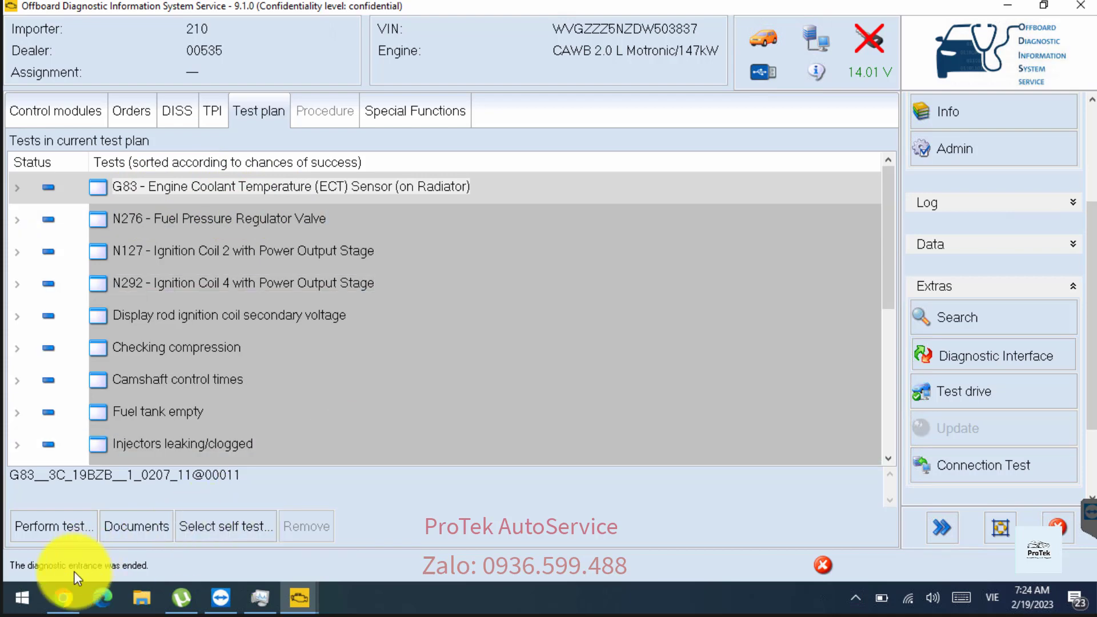
# Step: Return to the DTC memory list and expand the stored faults of Engine electronics and Passenger's door electronics
pyautogui.click(60, 111)
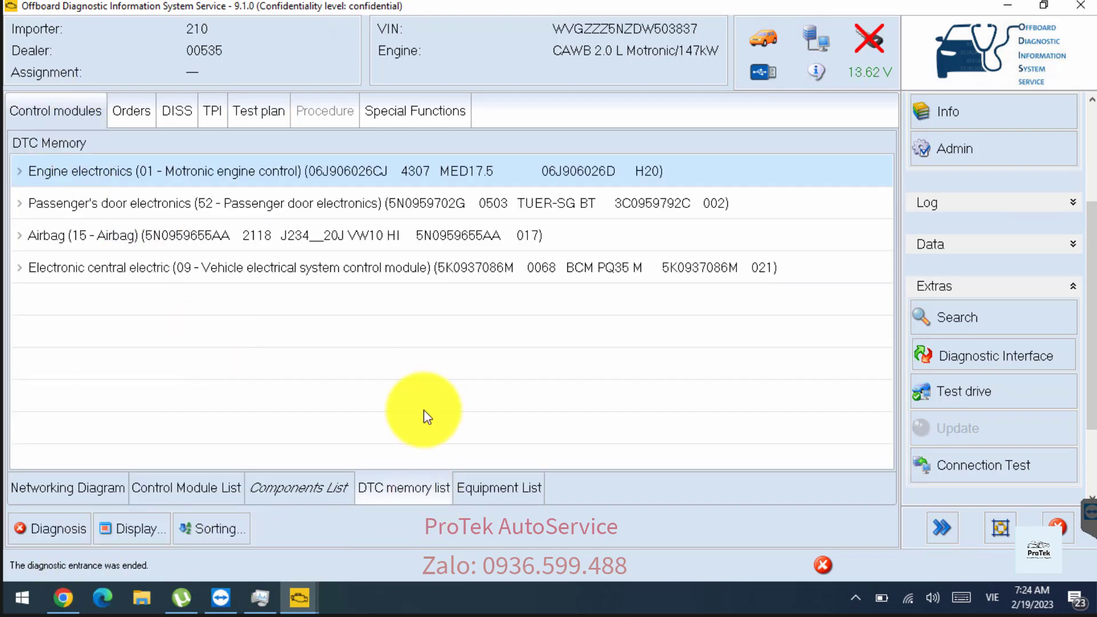
pyautogui.click(403, 485)
pyautogui.click(23, 170)
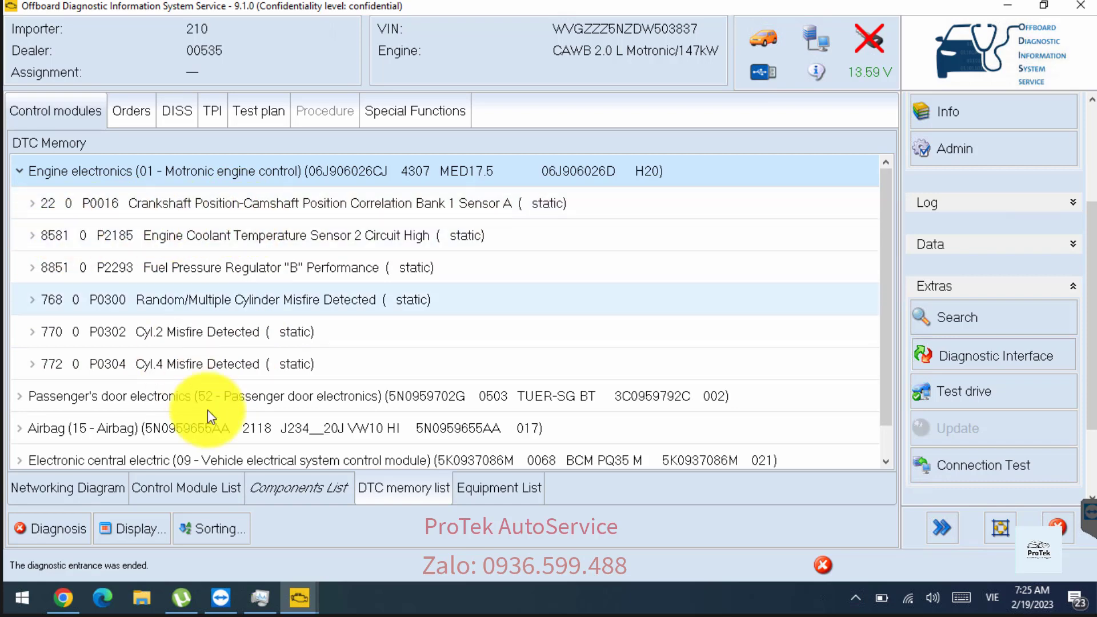
pyautogui.scroll(-1, 85, 343)
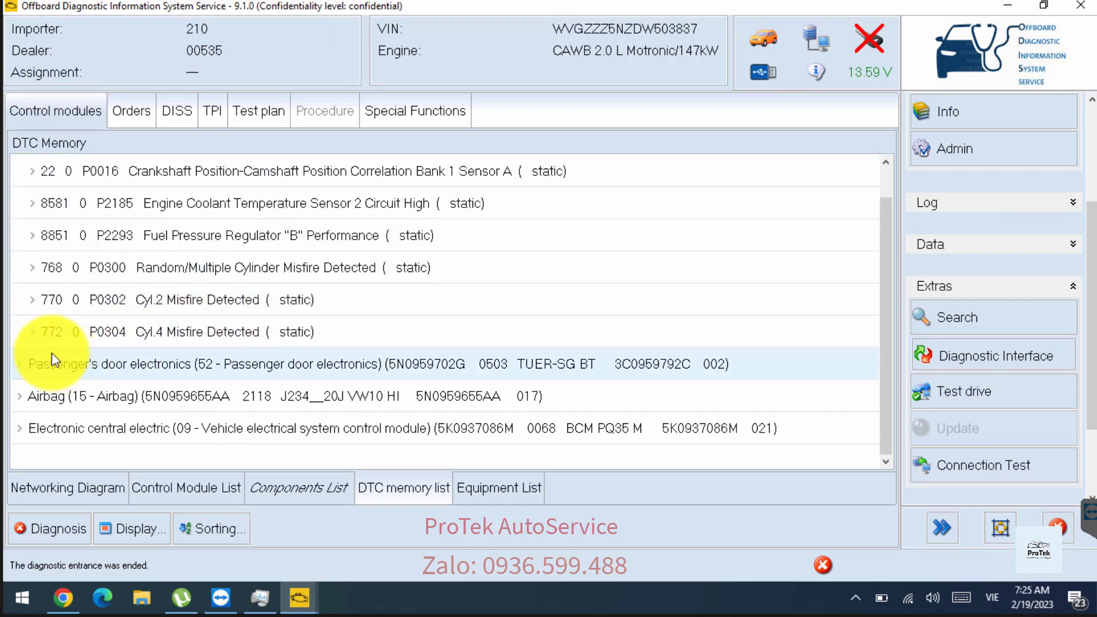
pyautogui.click(16, 369)
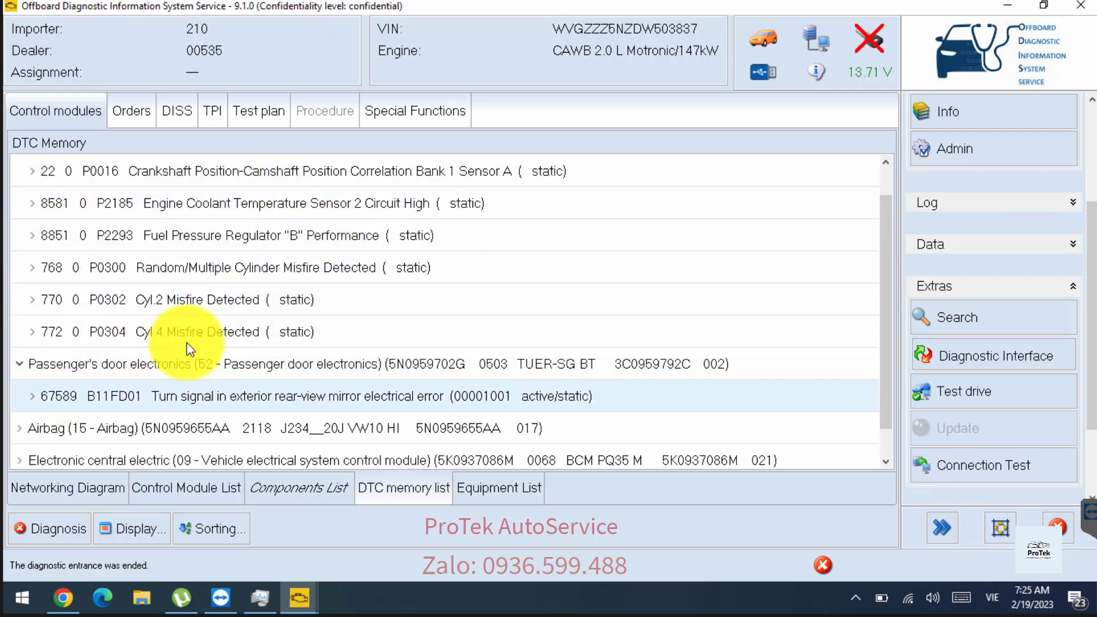
# Step: Expand the stored faults of the Airbag and Electronic central electric modules and review all the fault entries
pyautogui.scroll(-1, 190, 349)
pyautogui.click(17, 398)
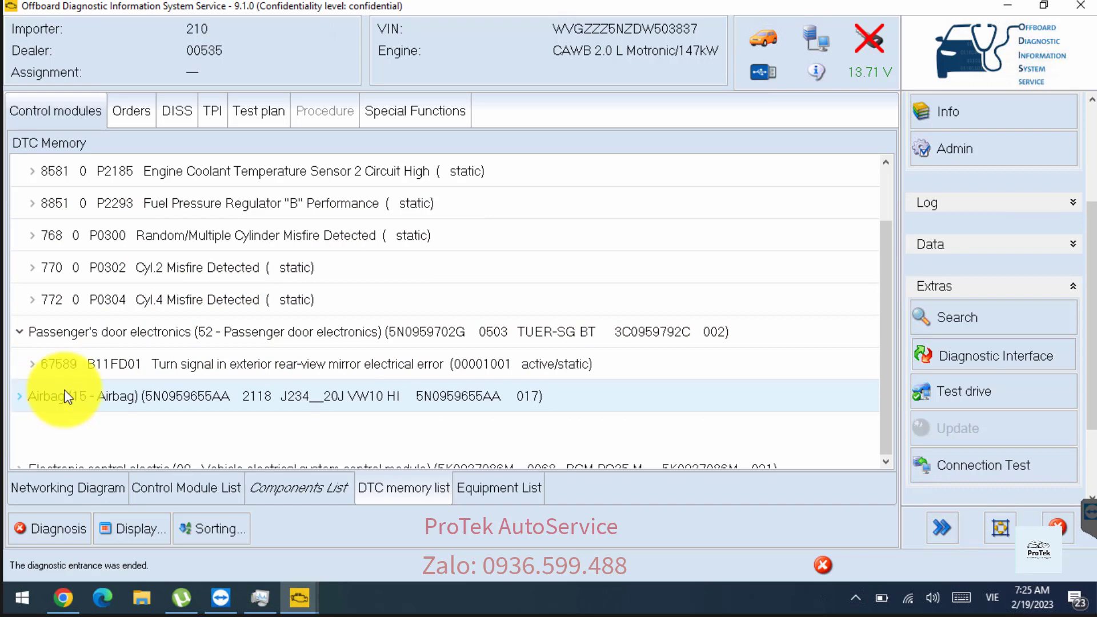
pyautogui.scroll(-3, 196, 368)
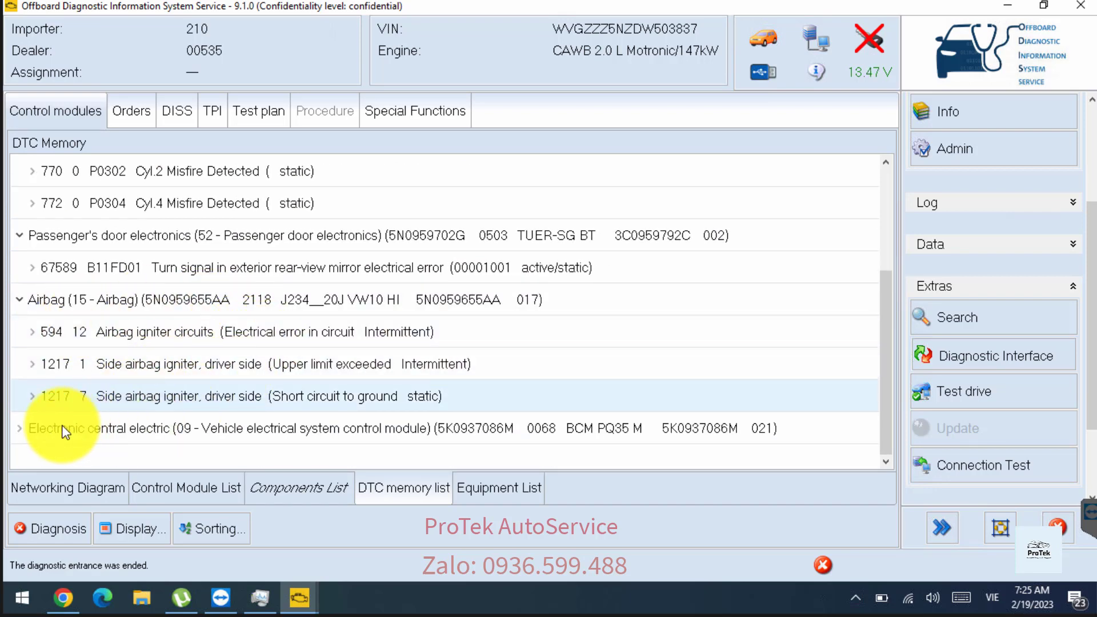
pyautogui.click(20, 430)
pyautogui.scroll(-3, 176, 397)
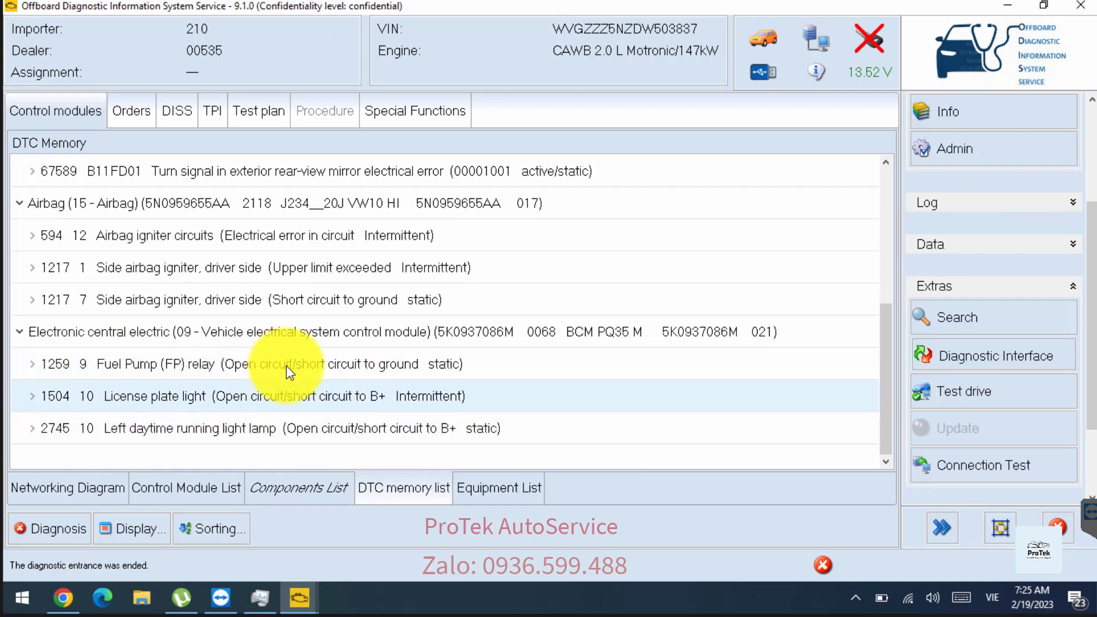
pyautogui.scroll(3, 284, 366)
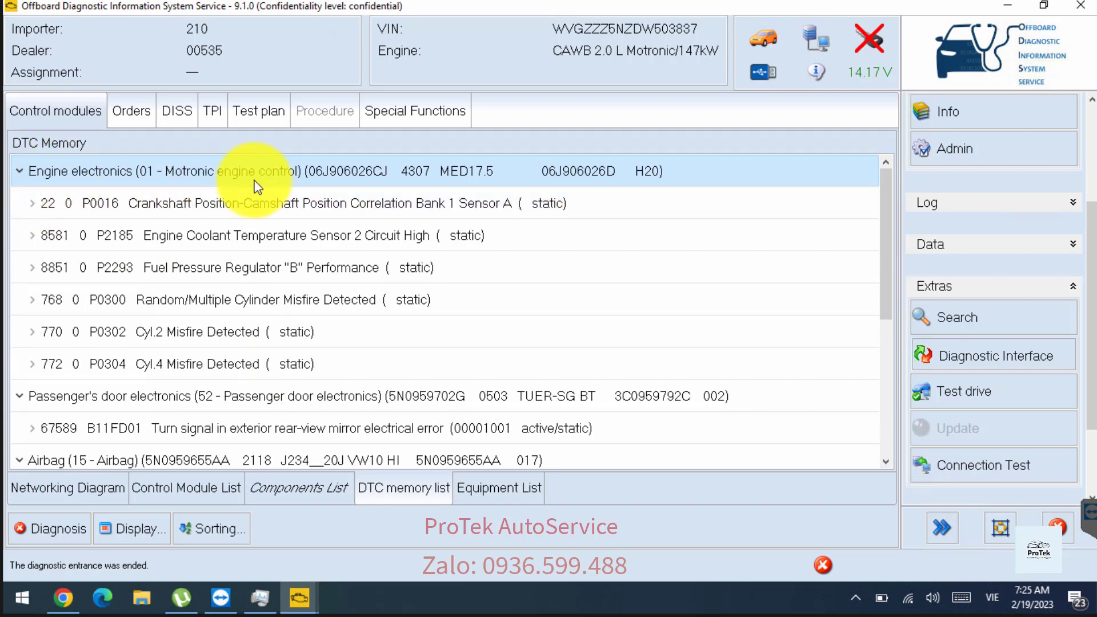
# Step: Show the test plan again and check which fault codes belong to the G83 coolant temperature sensor and N276 fuel pressure regulator valve tests
pyautogui.click(253, 114)
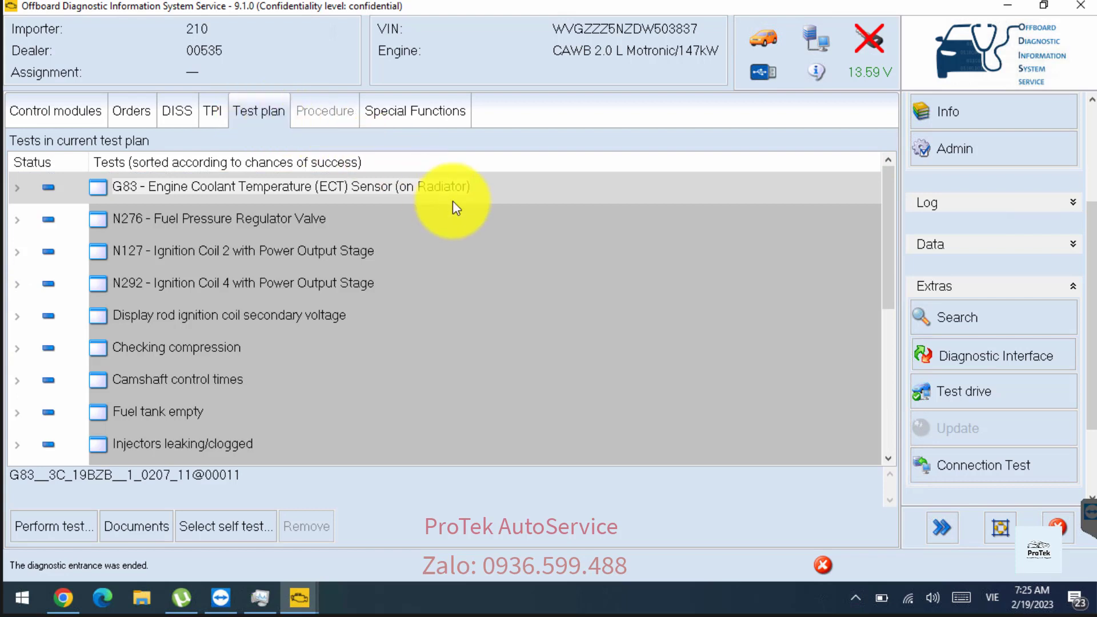
pyautogui.scroll(-3, 270, 341)
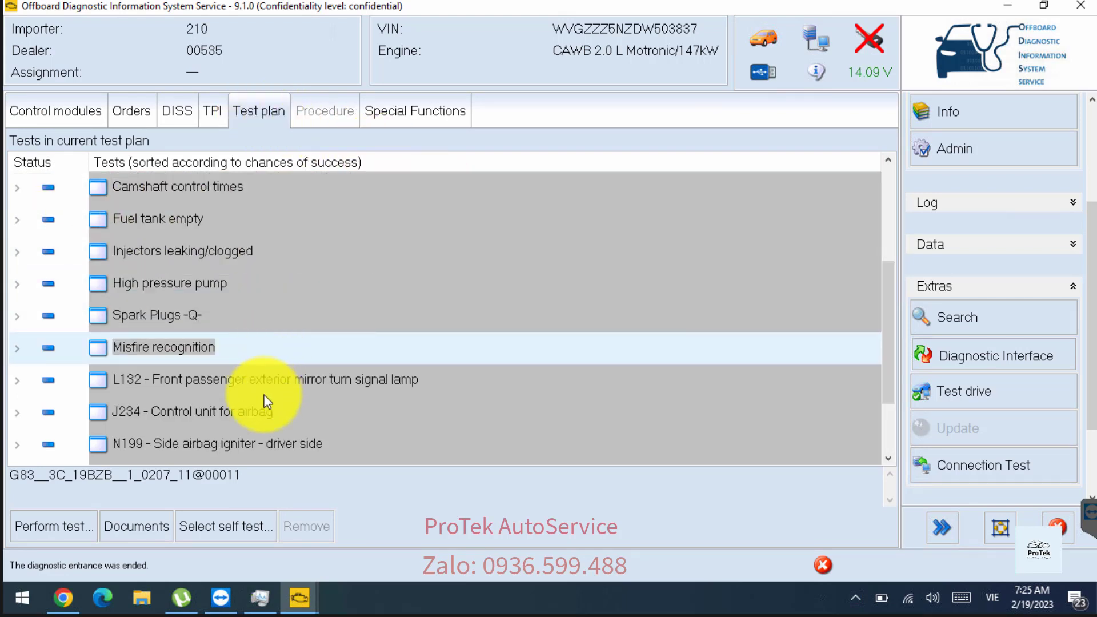
pyautogui.scroll(3, 256, 361)
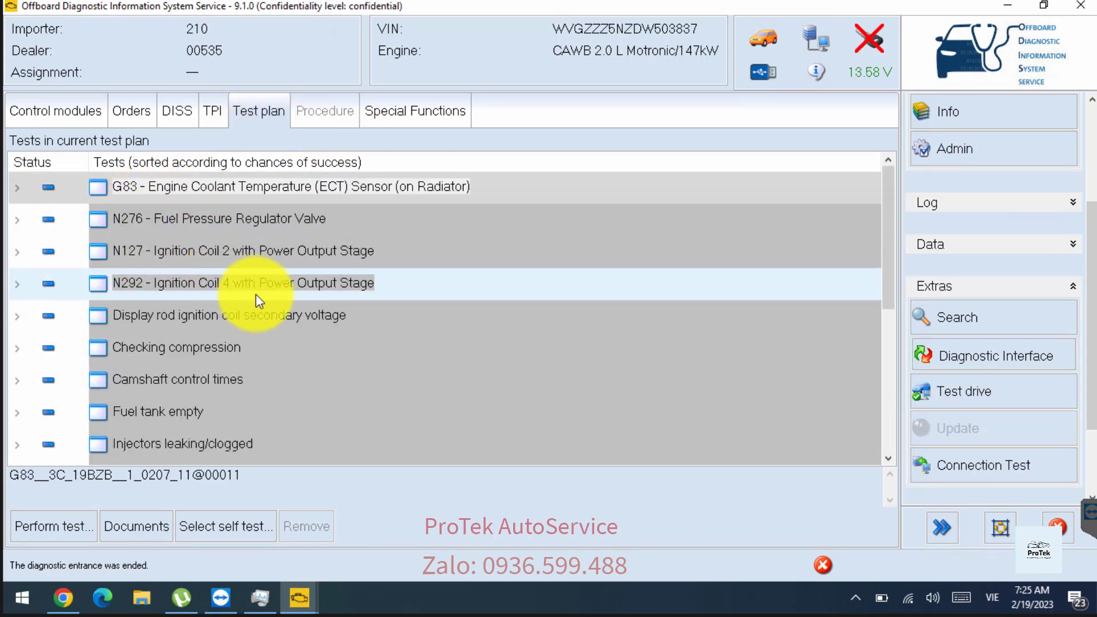
pyautogui.click(18, 195)
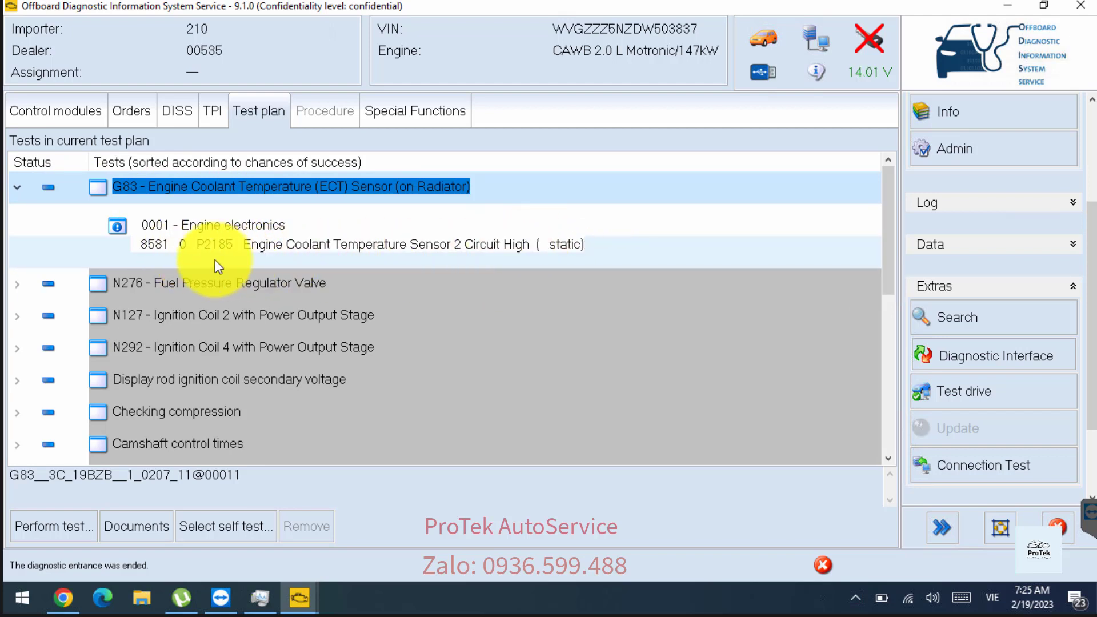
pyautogui.click(15, 187)
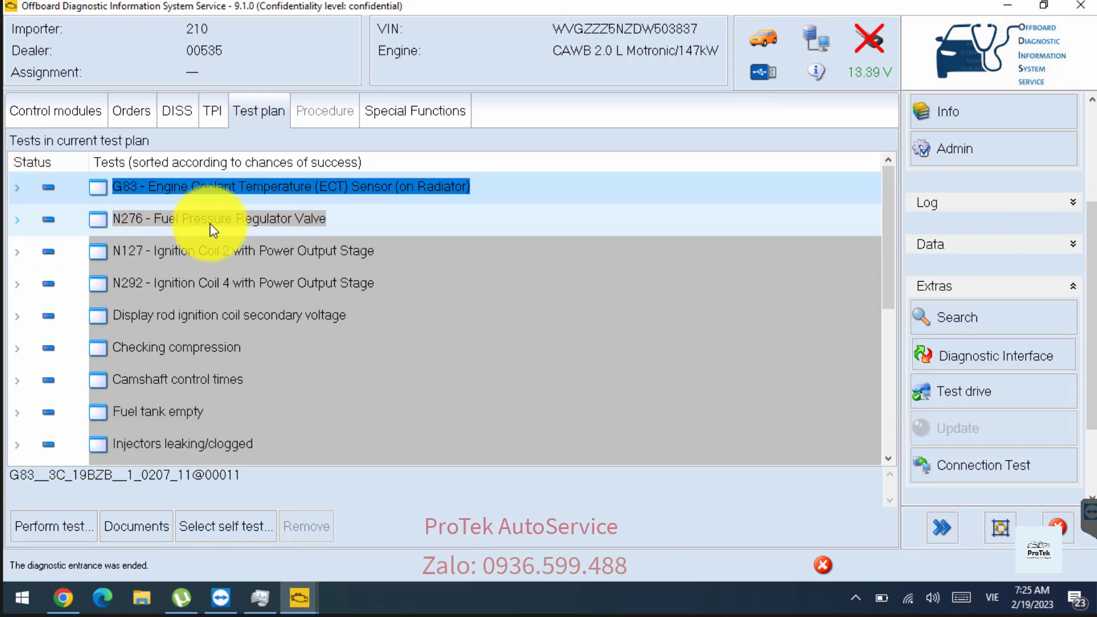
pyautogui.click(19, 223)
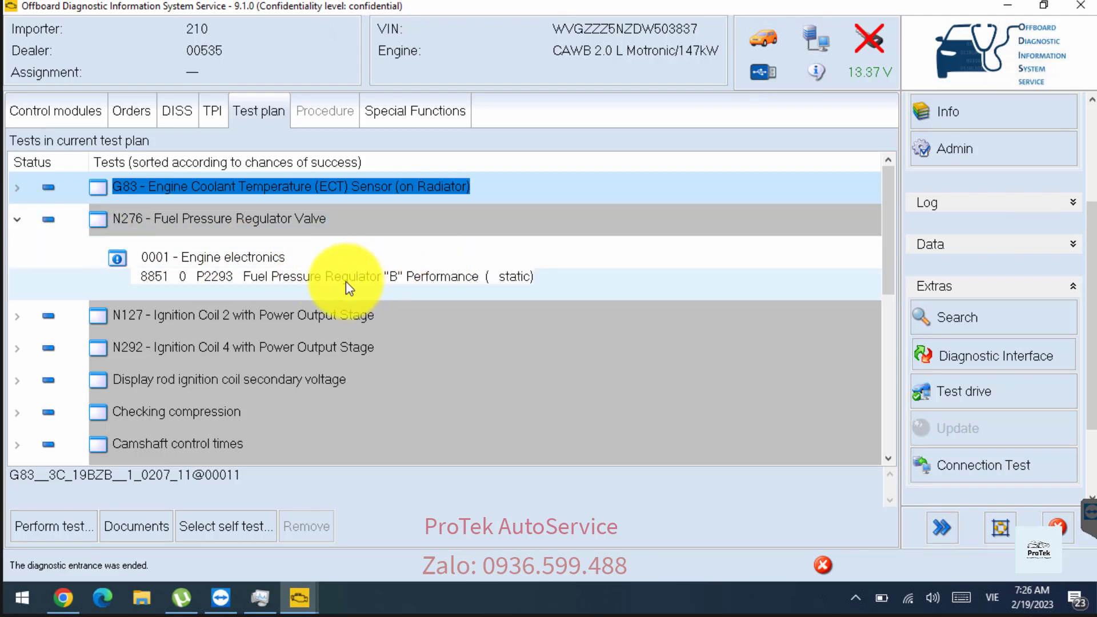
pyautogui.click(16, 220)
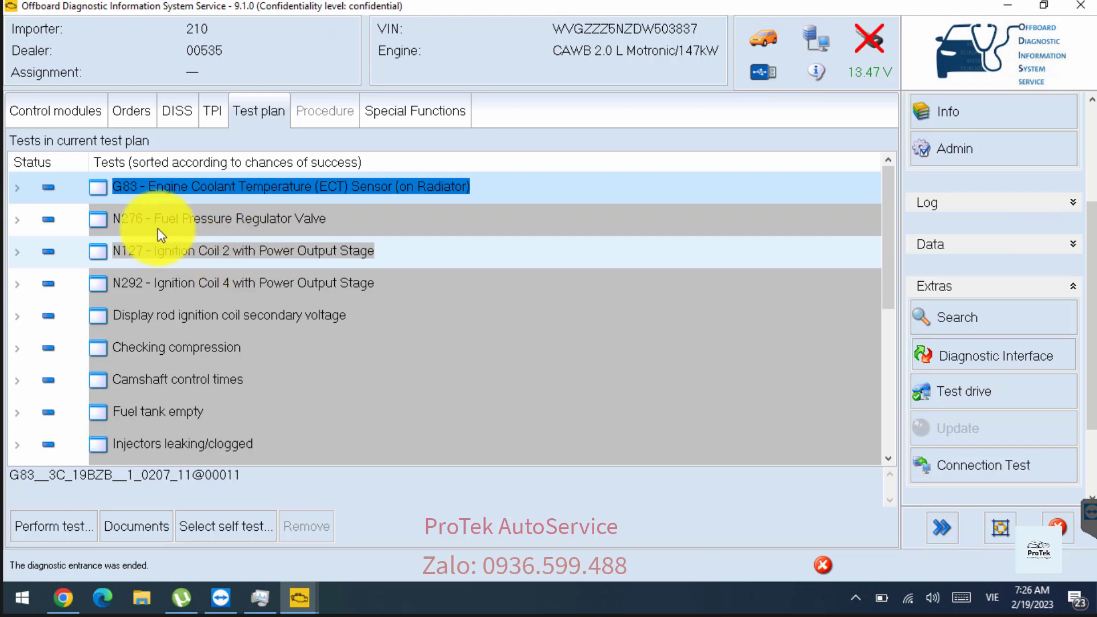
# Step: Perform the N276 - Fuel Pressure Regulator Valve test, continuing past the general notes and DTC memory evaluation instructions
pyautogui.click(221, 226)
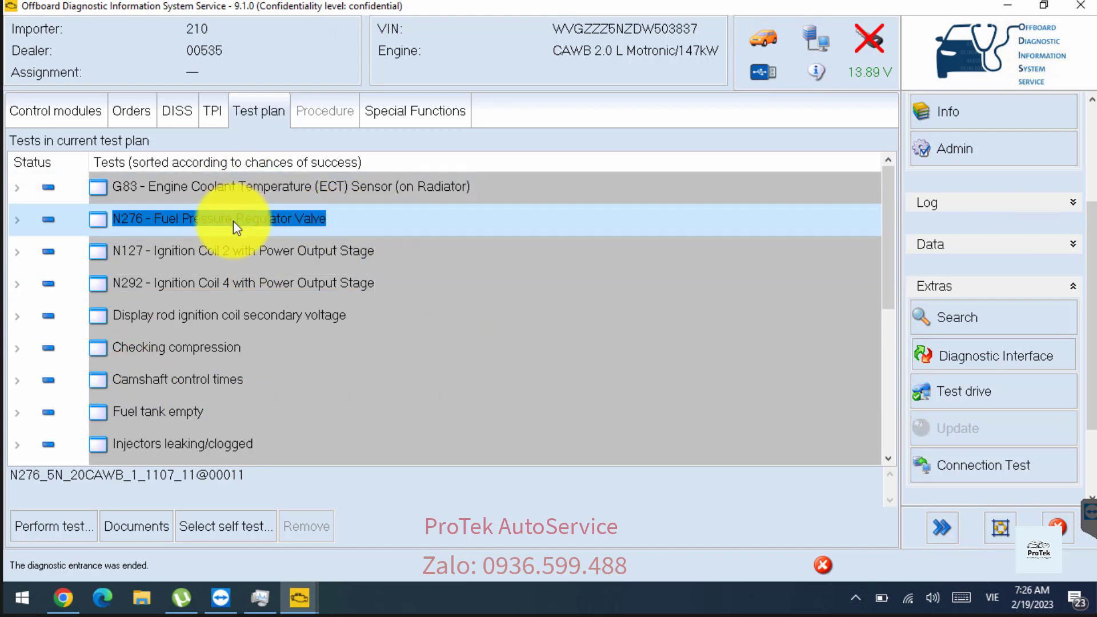
pyautogui.click(45, 532)
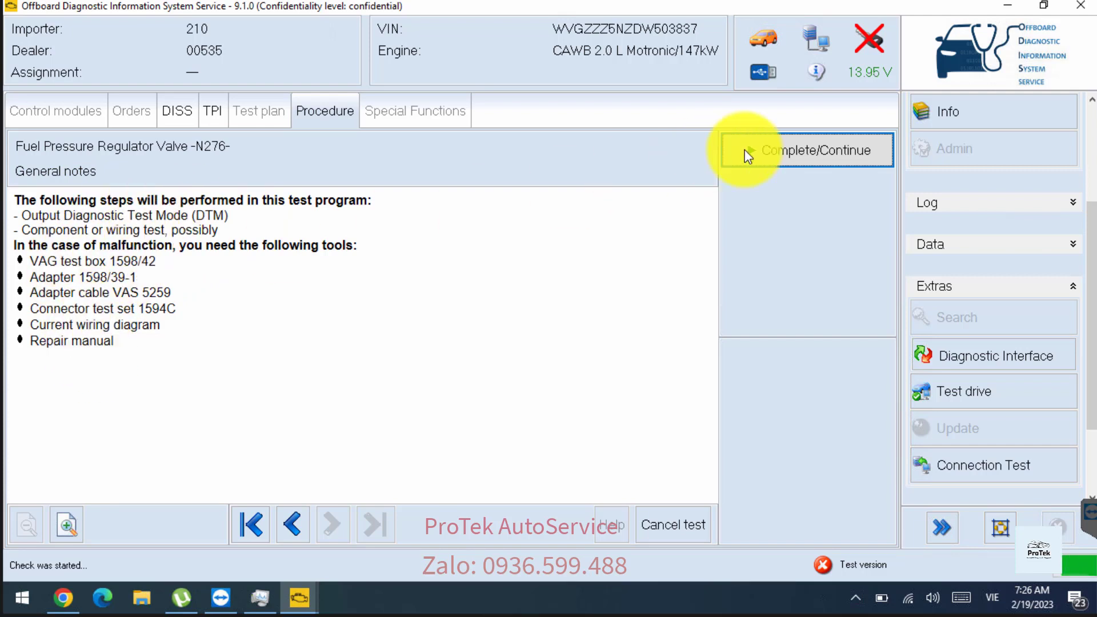
pyautogui.click(786, 153)
pyautogui.click(787, 152)
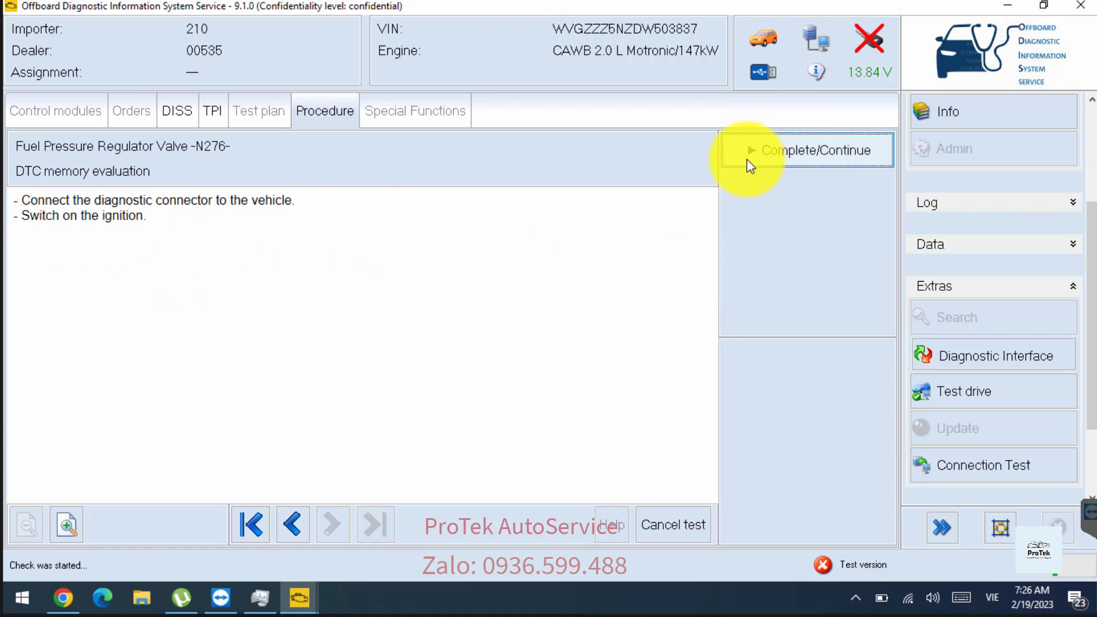
pyautogui.click(794, 156)
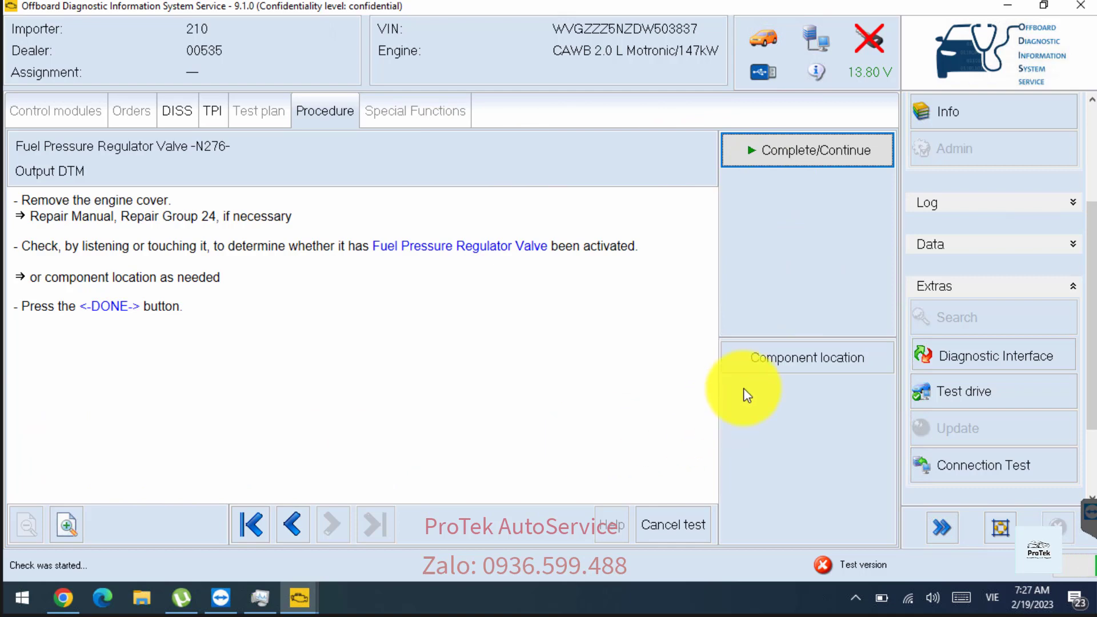
# Step: View the component location of the fuel pressure regulator valve, close the document, and continue the Output DTM test
pyautogui.click(777, 364)
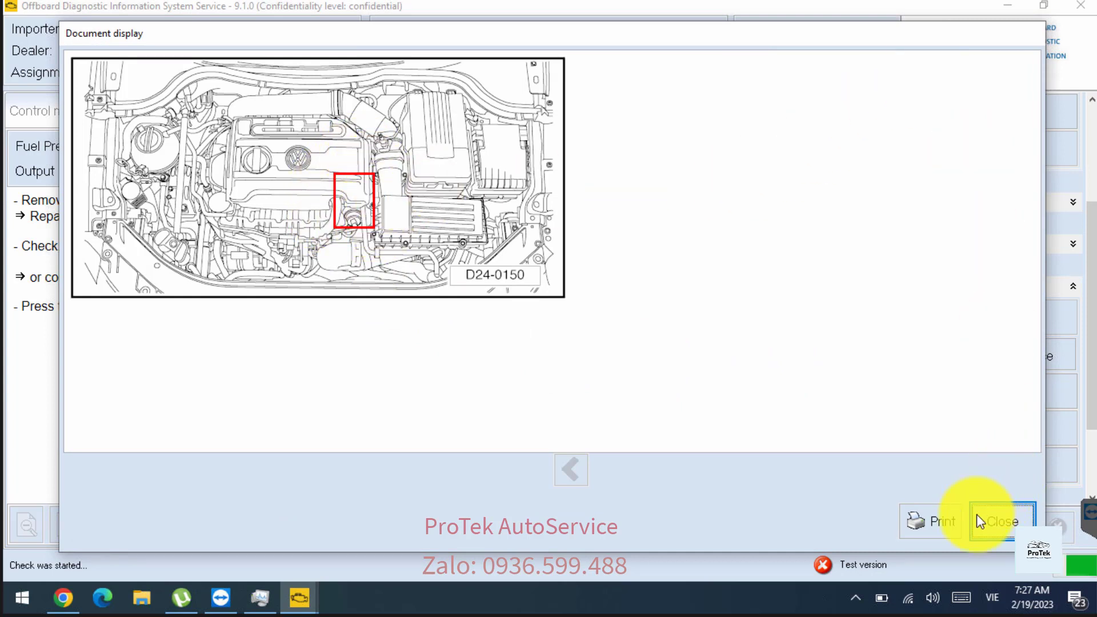
pyautogui.click(998, 528)
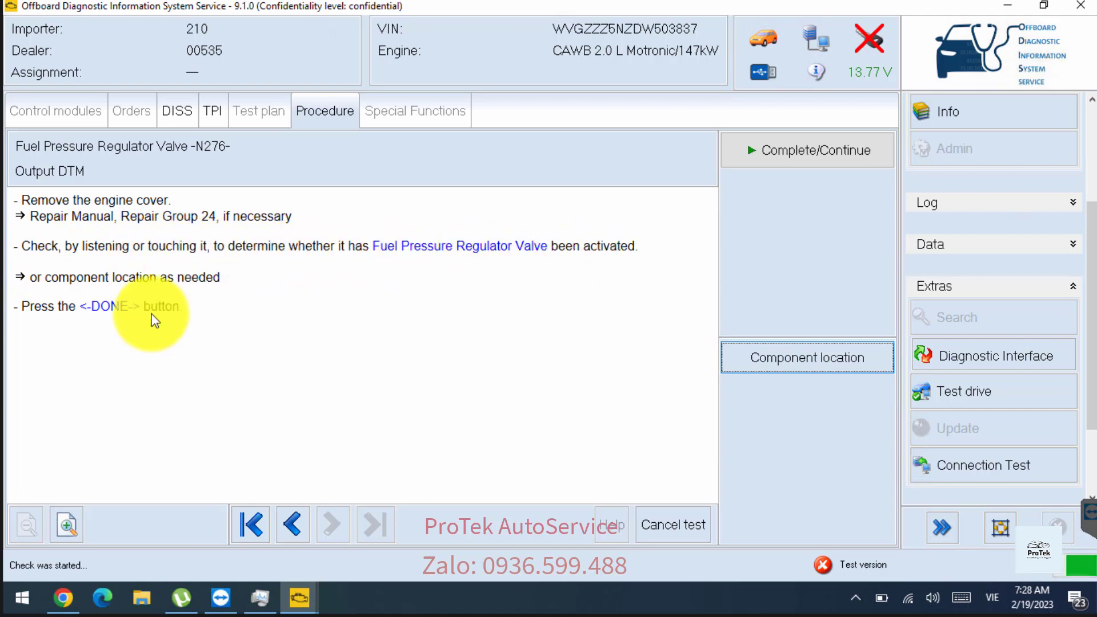
pyautogui.click(788, 162)
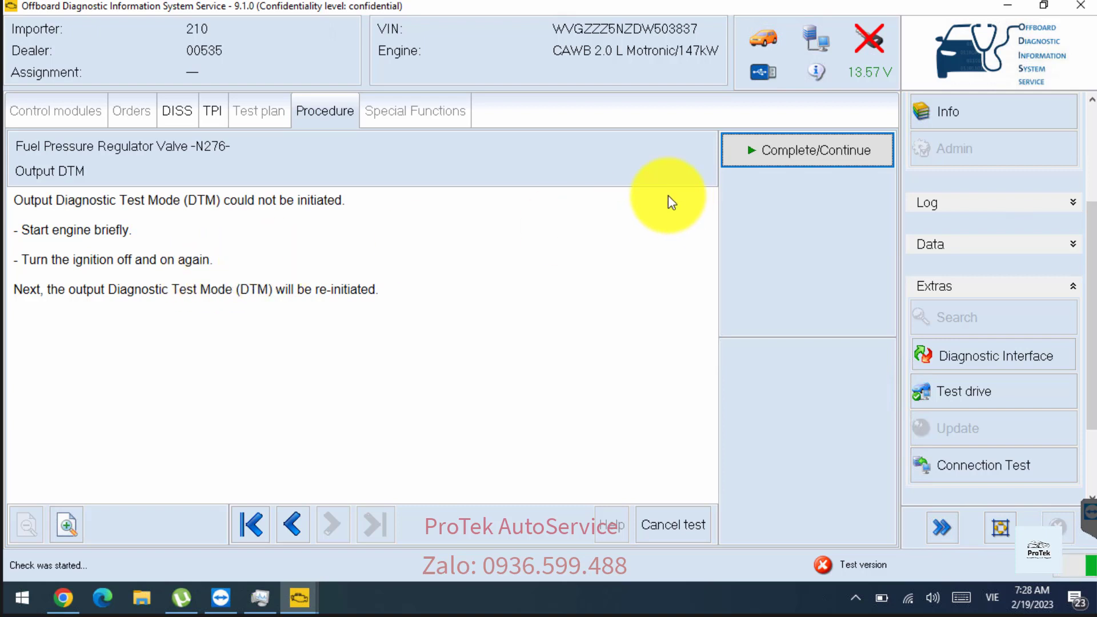
# Step: Try to re-initiate the Output DTM for the N276 fuel pressure regulator valve, repeating the continue request after the engine and ignition instructions
pyautogui.click(780, 152)
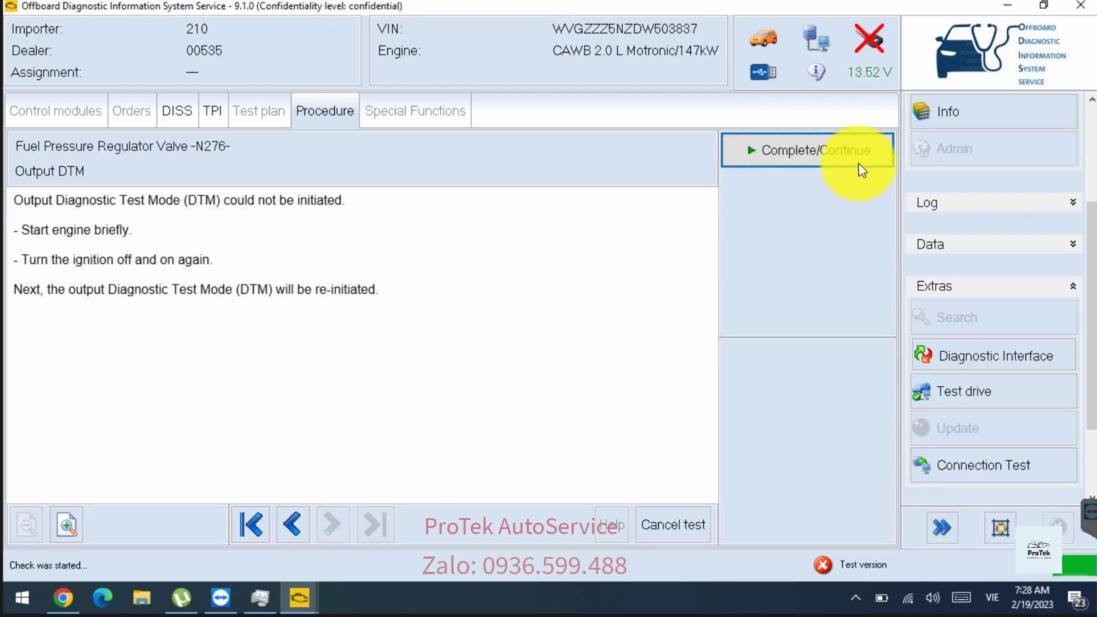
pyautogui.click(822, 154)
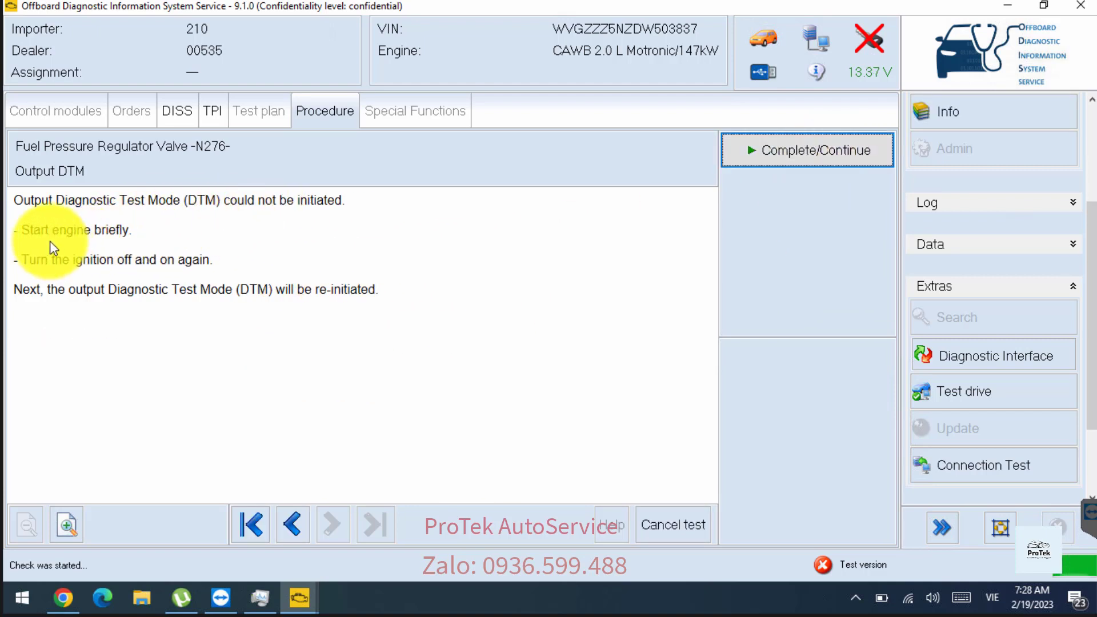
pyautogui.click(787, 162)
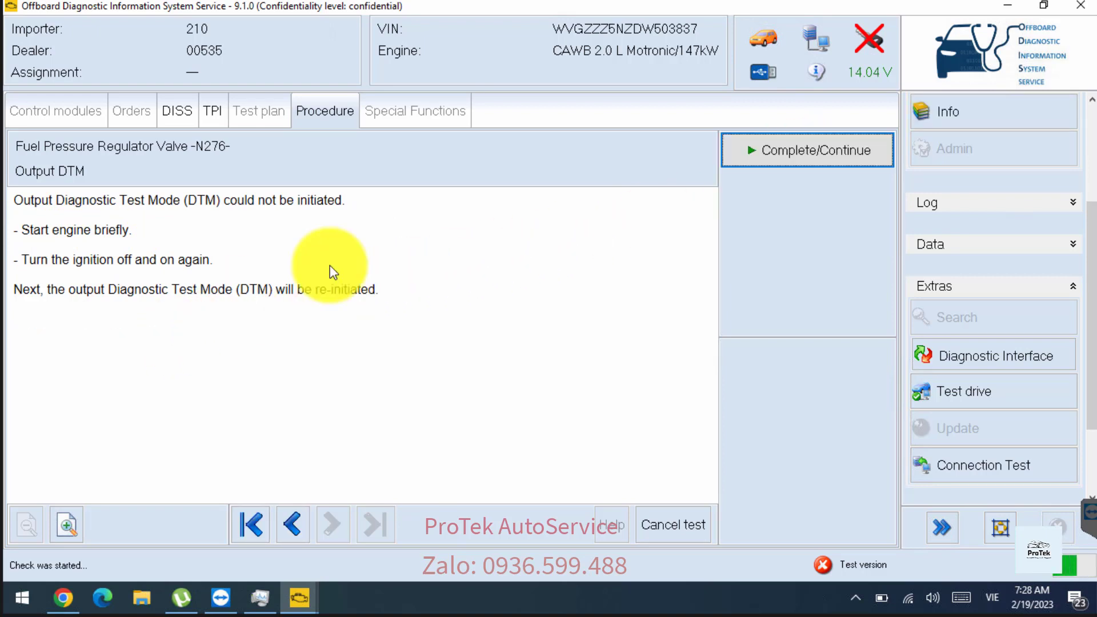
pyautogui.click(791, 165)
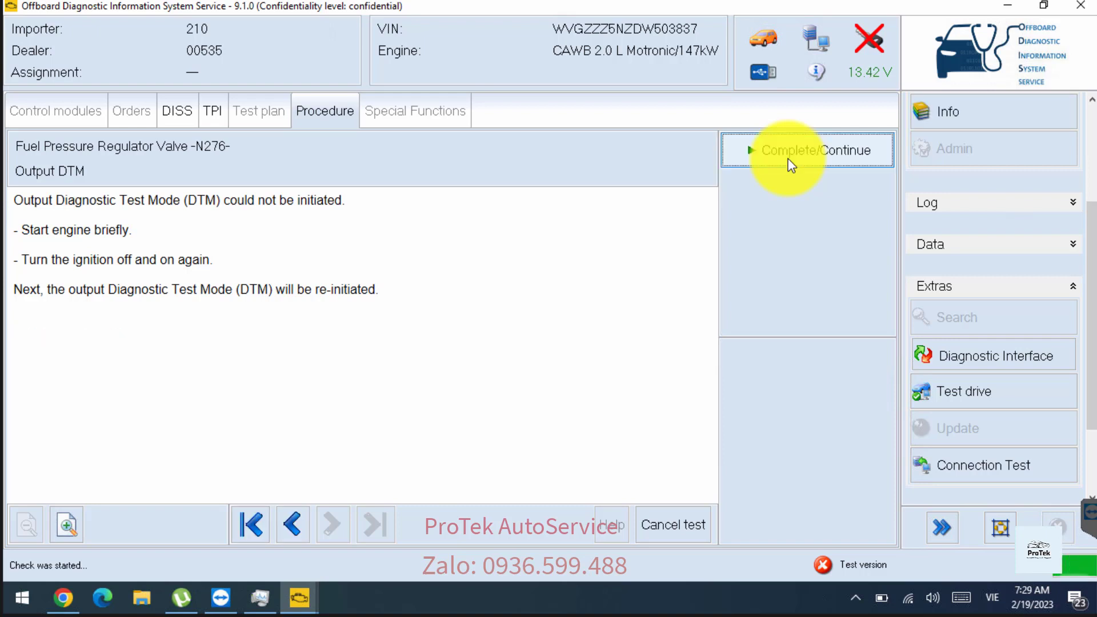
pyautogui.click(790, 164)
pyautogui.click(791, 165)
pyautogui.click(791, 164)
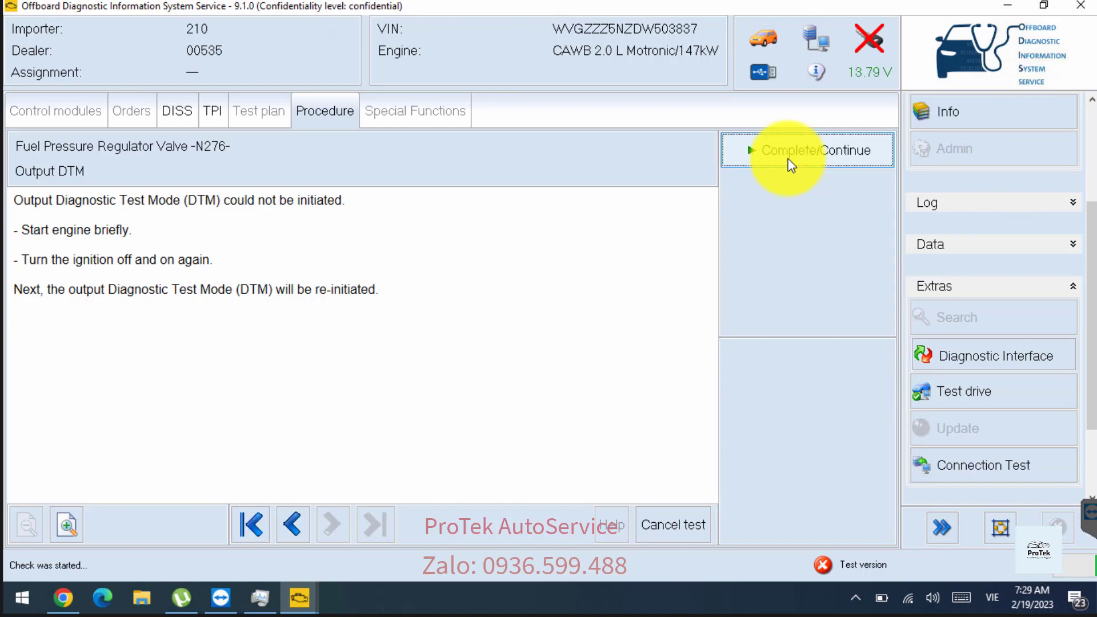
pyautogui.click(791, 164)
pyautogui.click(791, 165)
pyautogui.click(789, 162)
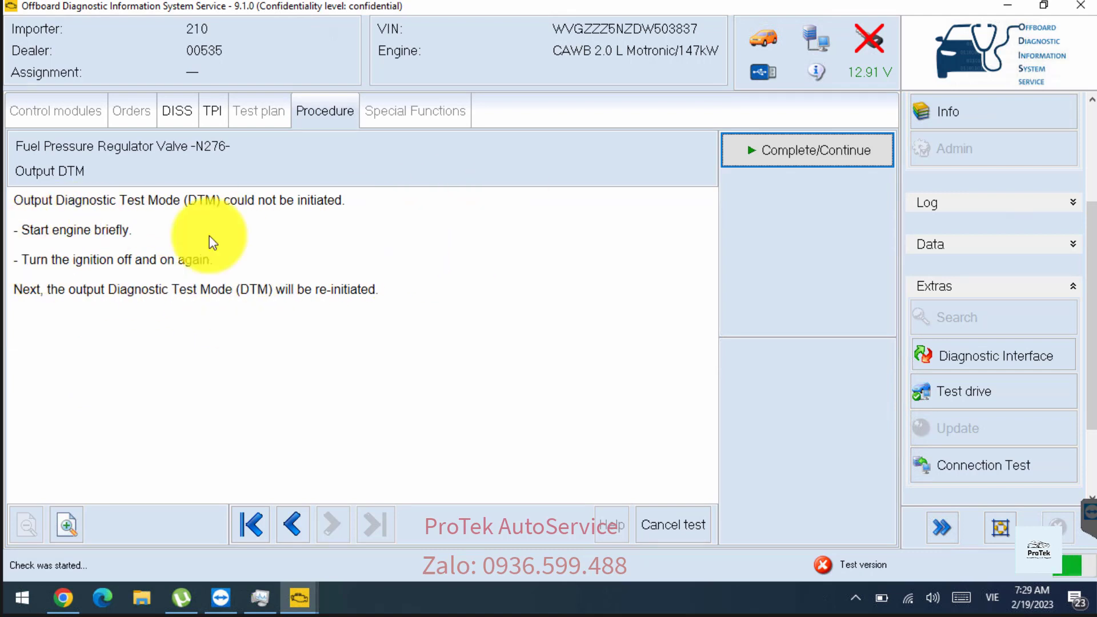
# Step: Retry the N276 Output DTM once more, acknowledging the vehicle connection warning, and cancel the test
pyautogui.click(787, 150)
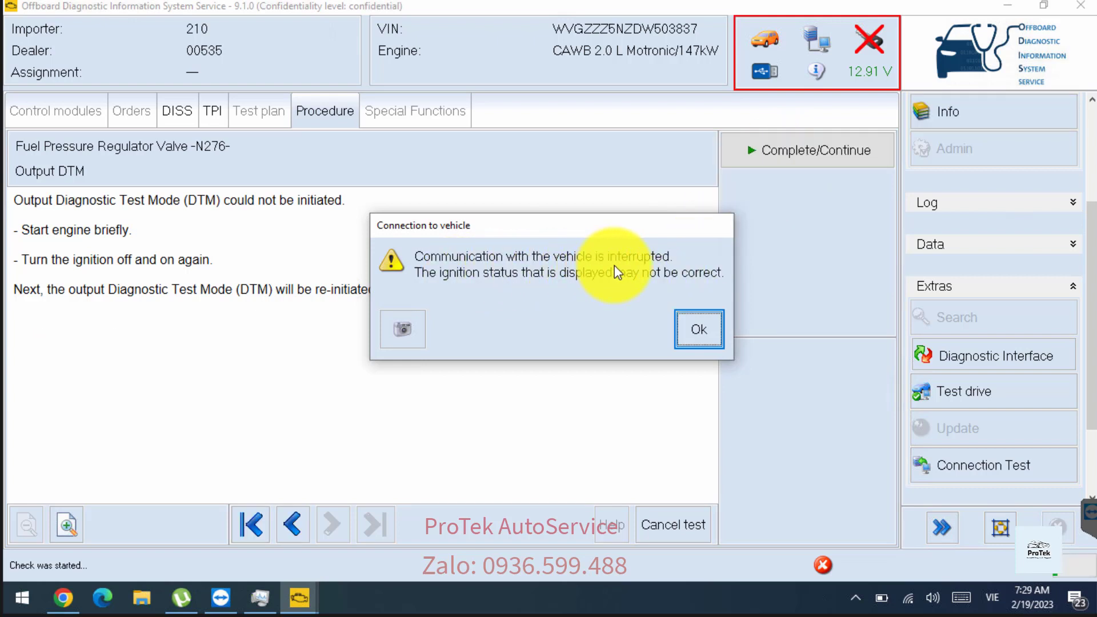
pyautogui.click(704, 340)
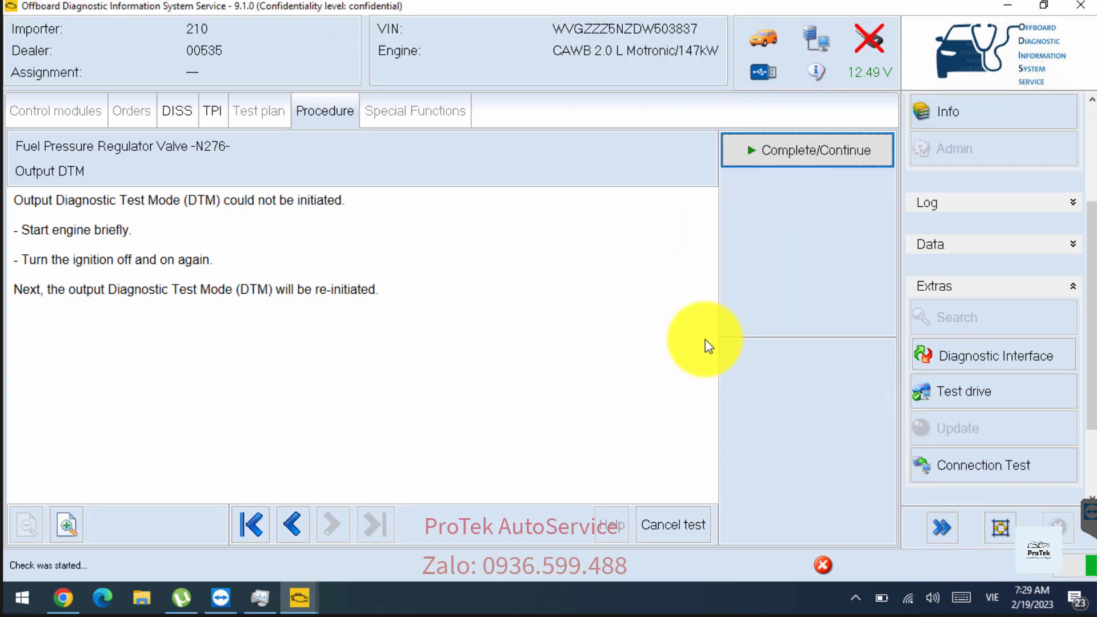
pyautogui.click(795, 139)
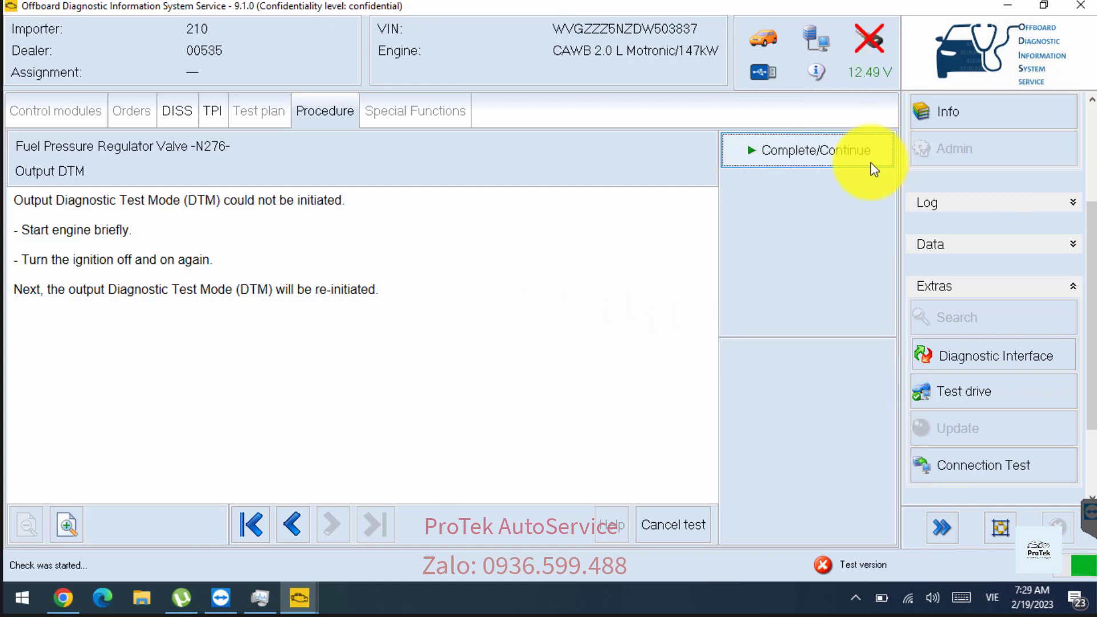
pyautogui.click(790, 150)
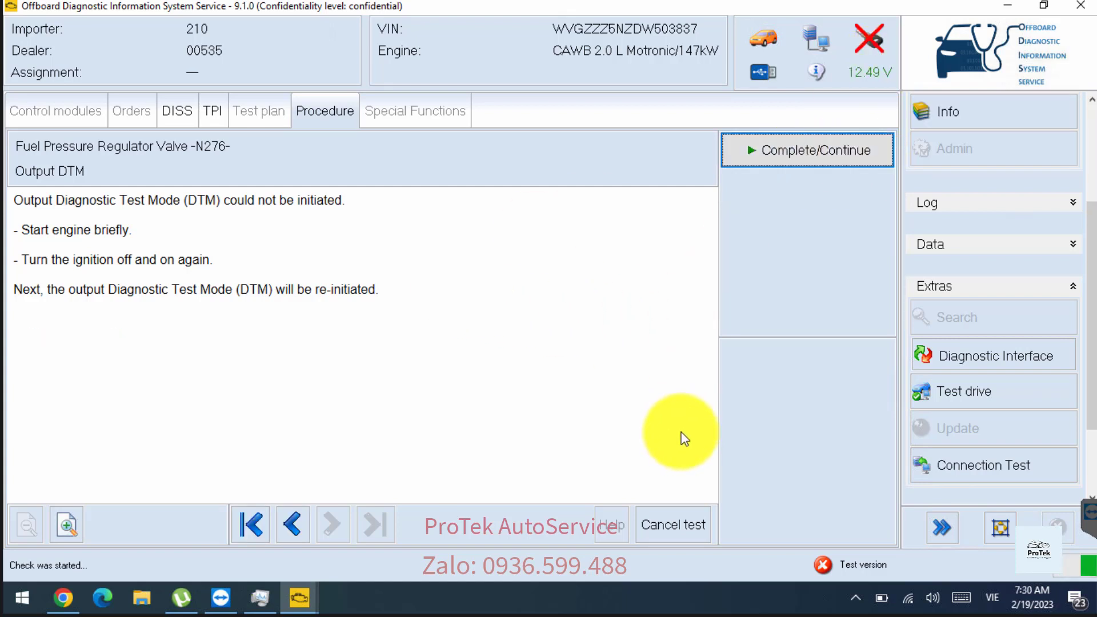
pyautogui.click(688, 533)
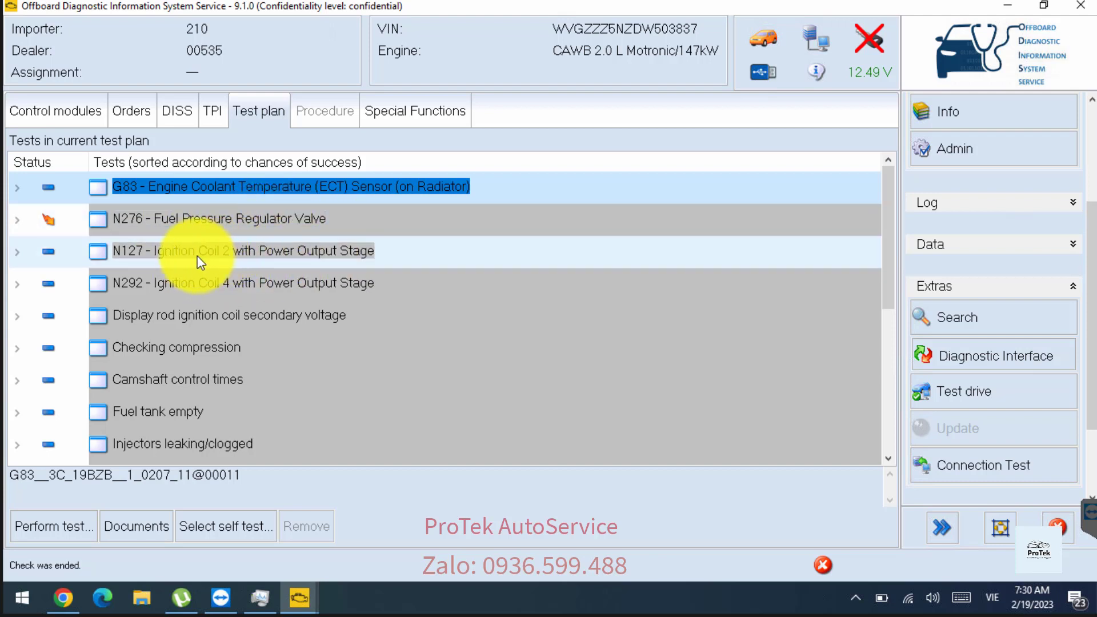
# Step: Check which fault codes belong to the N127 Ignition Coil 2 and N292 Ignition Coil 4 tests, and select the N127 test
pyautogui.click(17, 252)
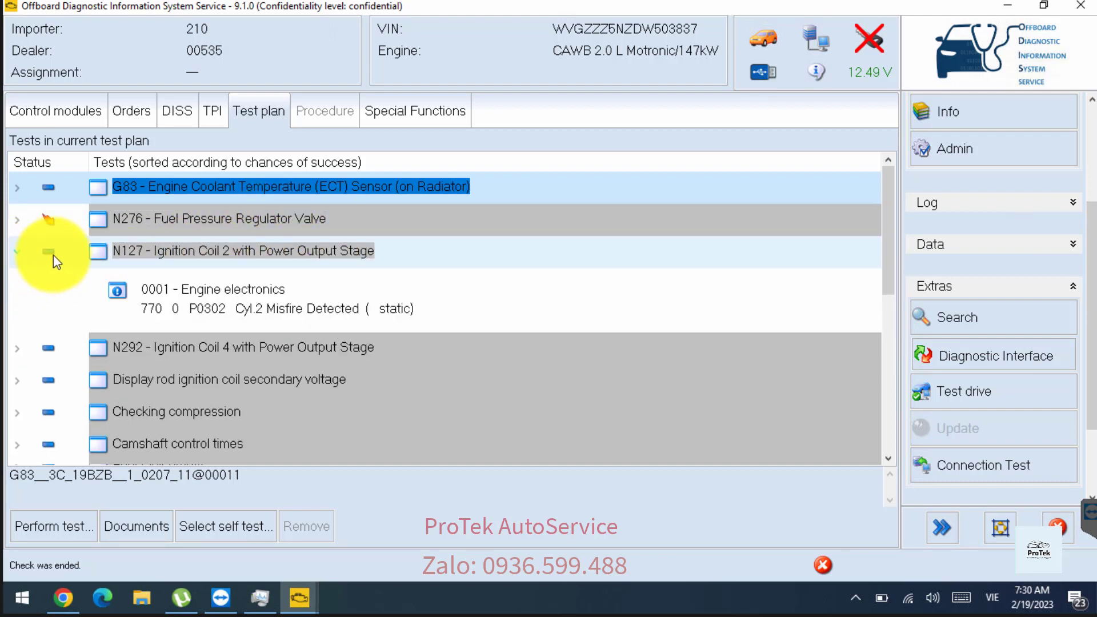
pyautogui.scroll(-1, 276, 300)
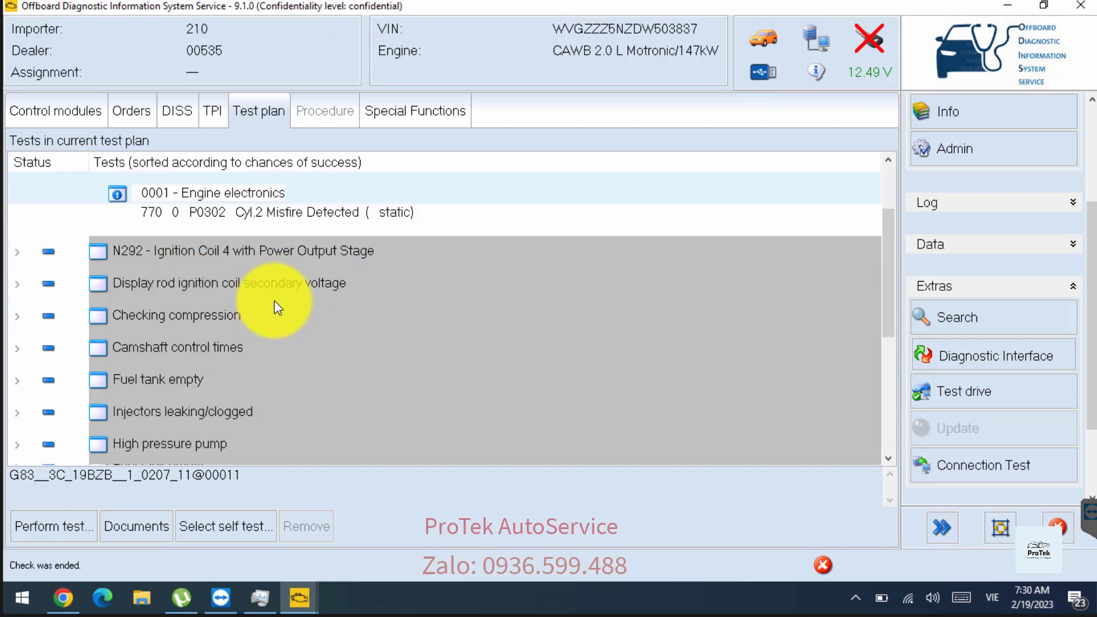
pyautogui.scroll(1, 341, 219)
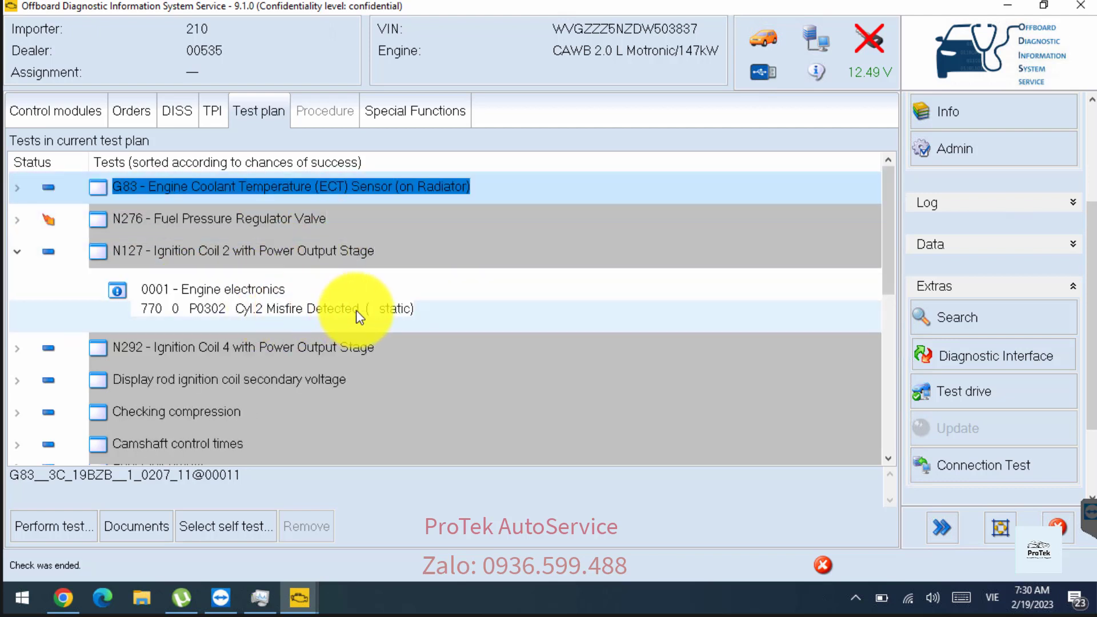
pyautogui.click(16, 349)
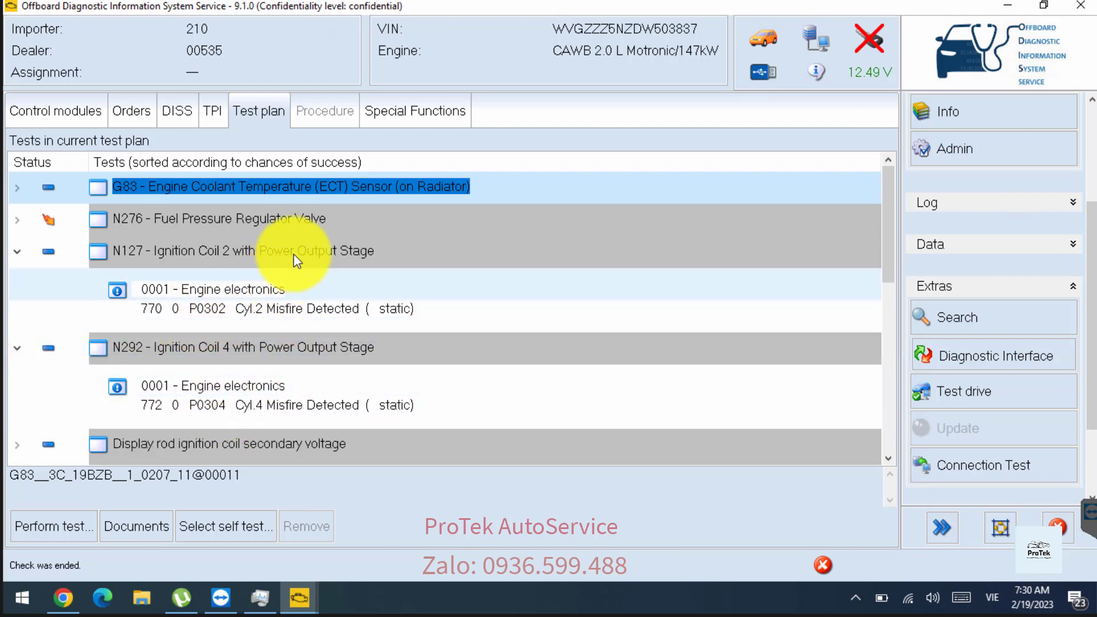
pyautogui.click(236, 349)
pyautogui.click(243, 253)
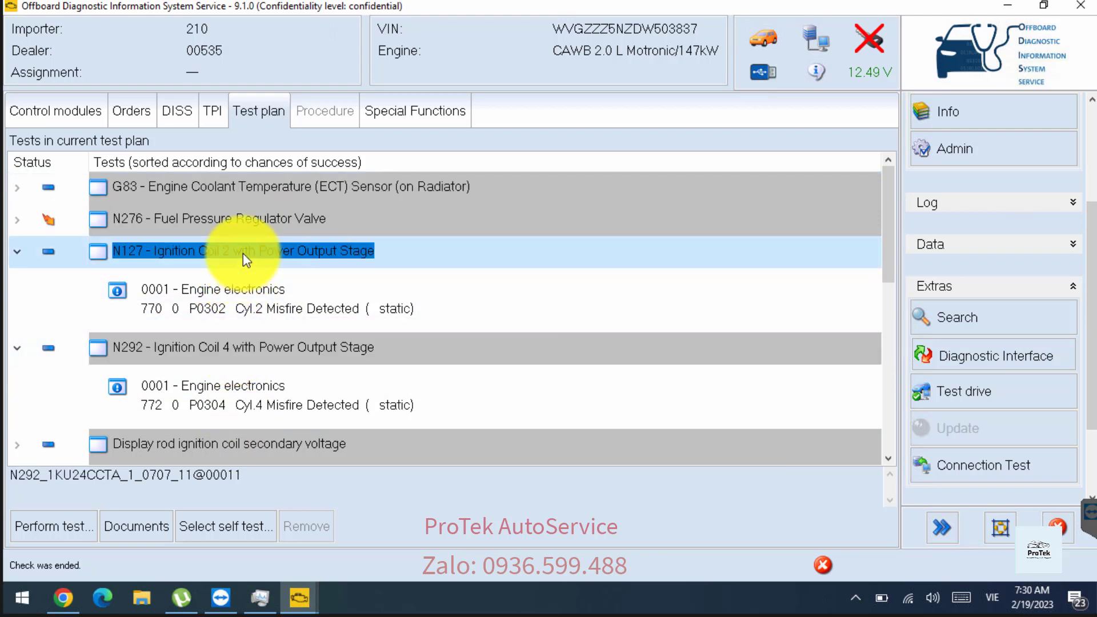
# Step: Review the fault codes linked to the Display rod ignition coil secondary voltage, Checking compression and Camshaft control times tests
pyautogui.scroll(-1, 269, 331)
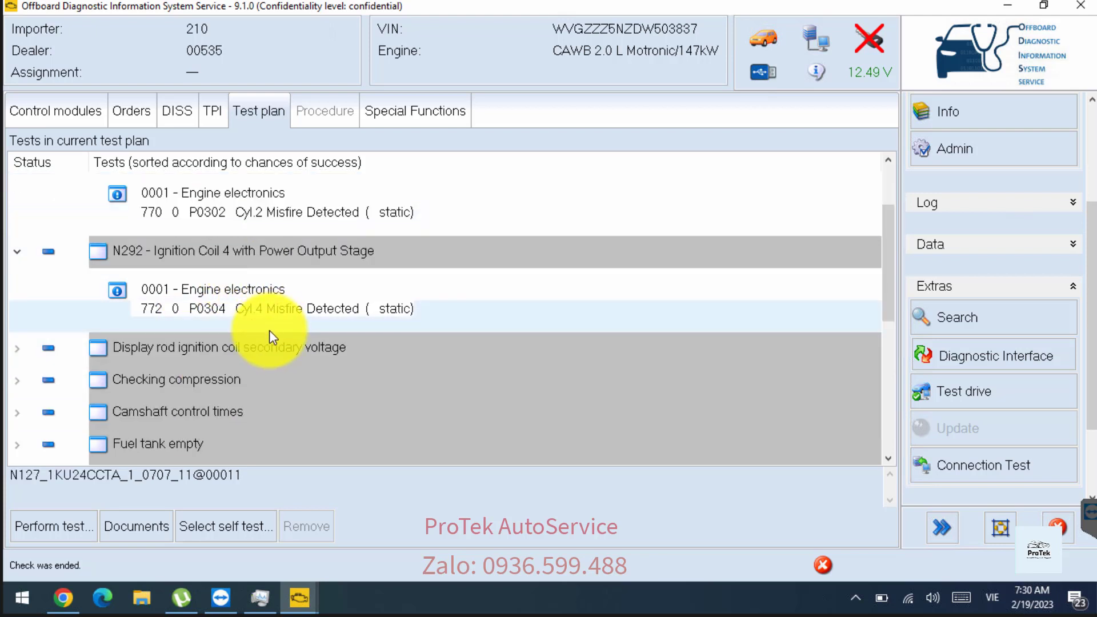
pyautogui.click(19, 352)
pyautogui.scroll(-1, 257, 338)
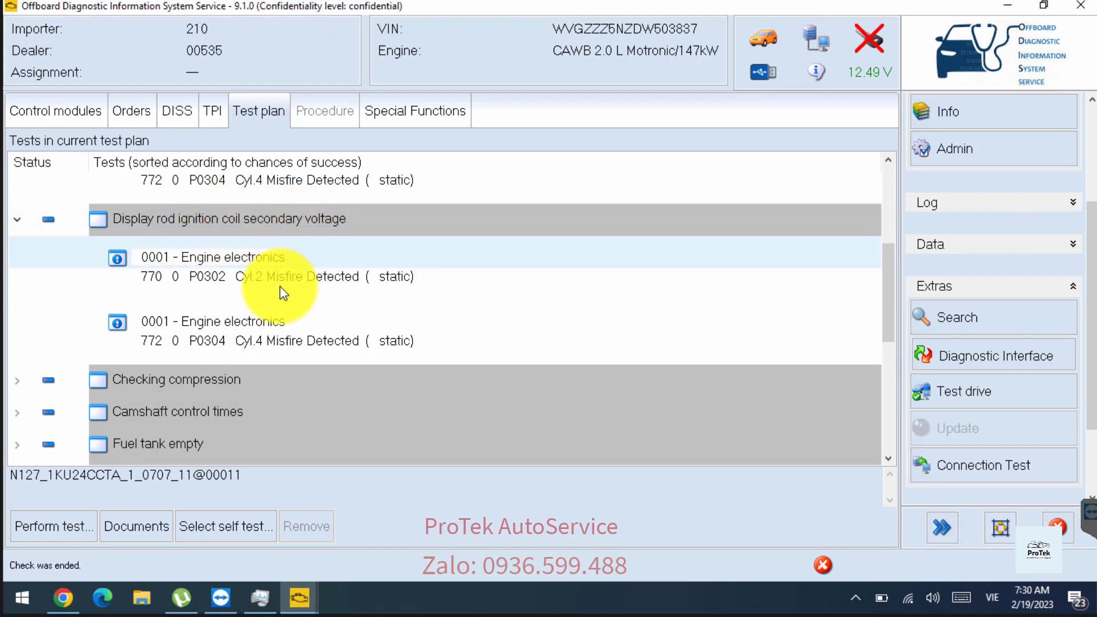
pyautogui.scroll(-2, 251, 332)
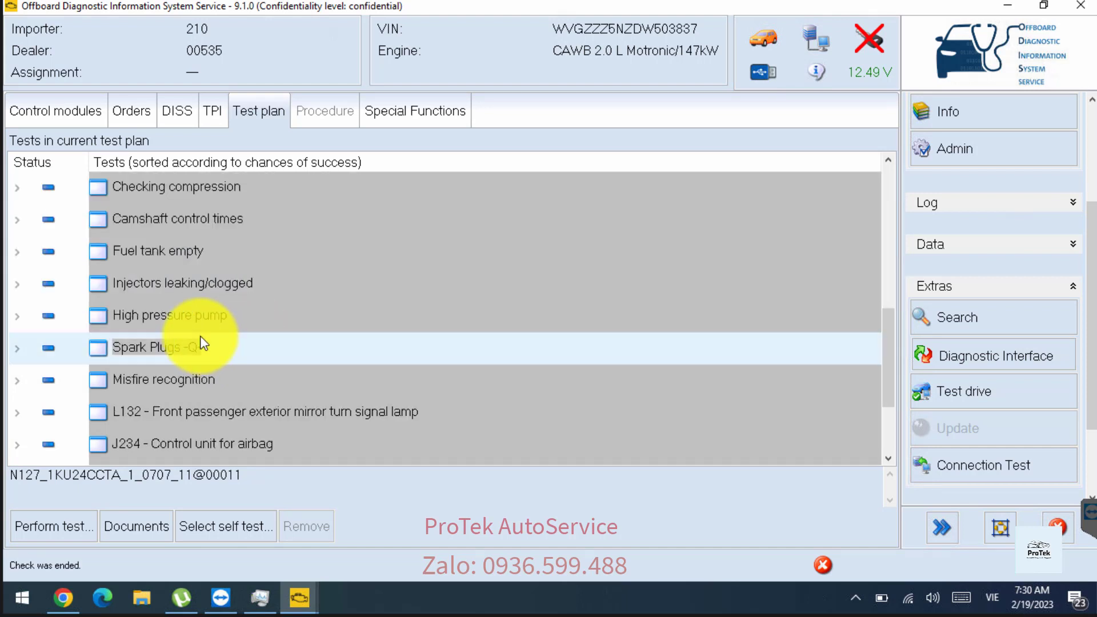
pyautogui.click(18, 187)
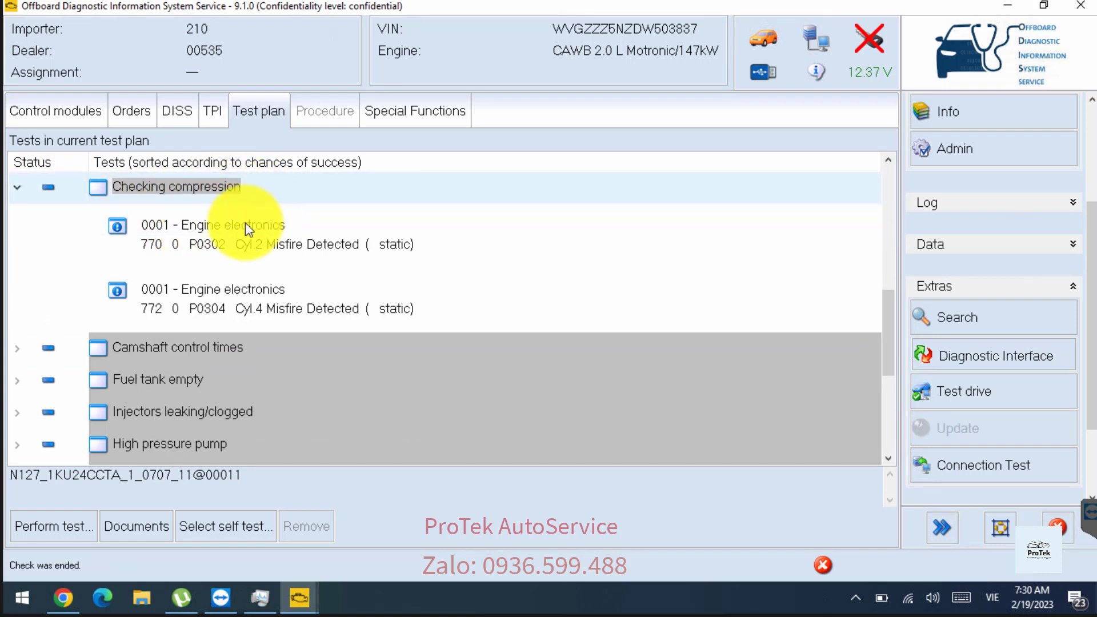
pyautogui.click(17, 348)
pyautogui.scroll(-1, 231, 339)
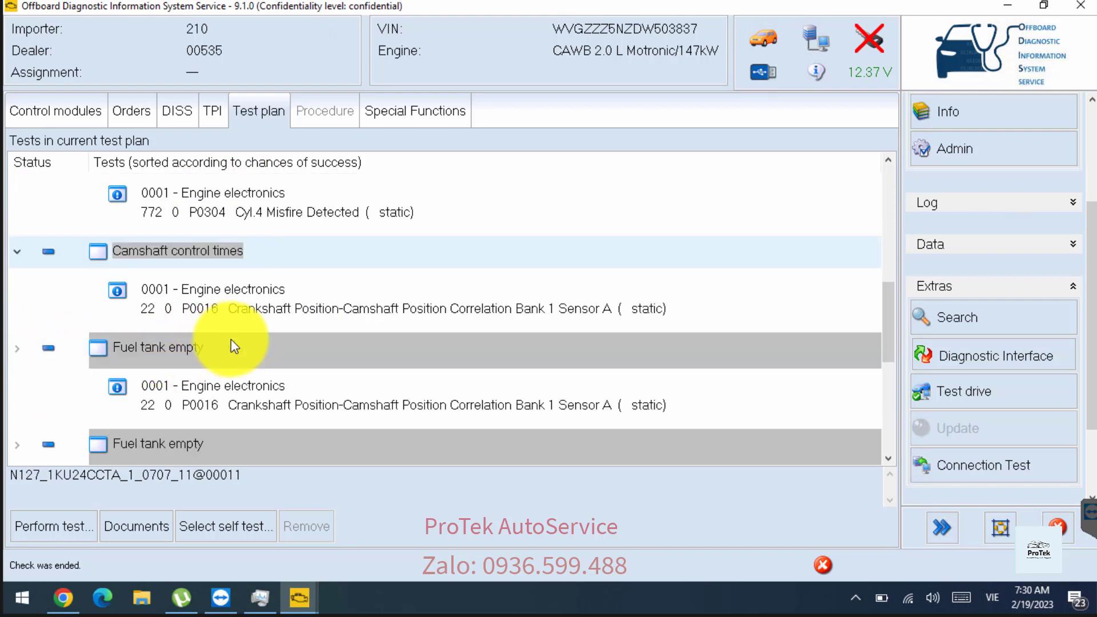
pyautogui.click(440, 325)
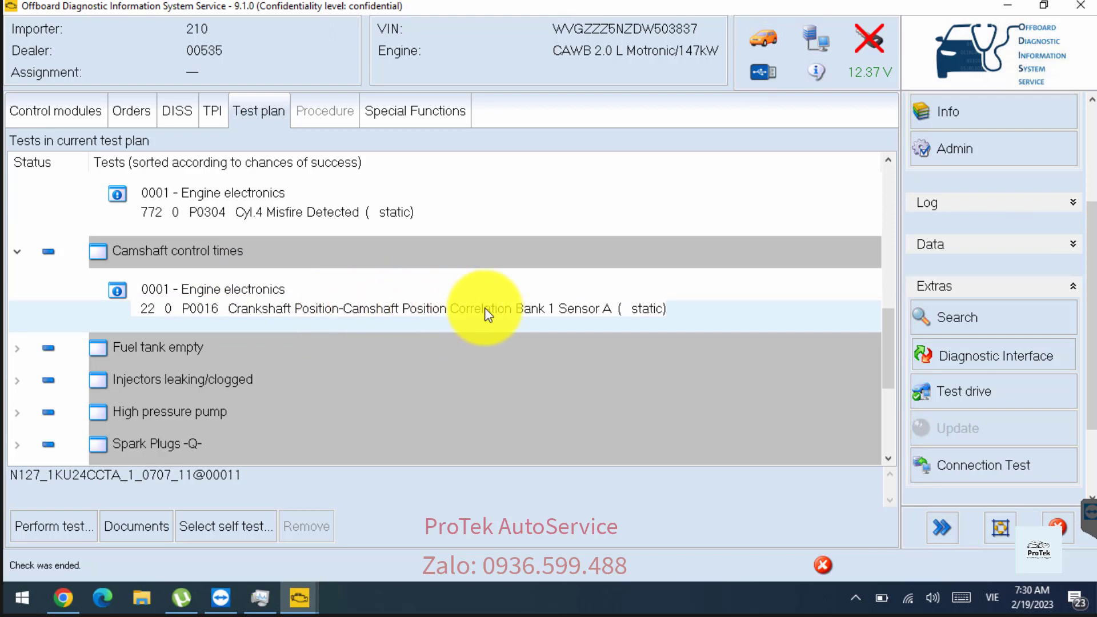
# Step: Perform the N127 Ignition Coil 2 test, confirm that the fuse is OK, answer the VAS6356 measurement box question and complete the procedure
pyautogui.click(156, 252)
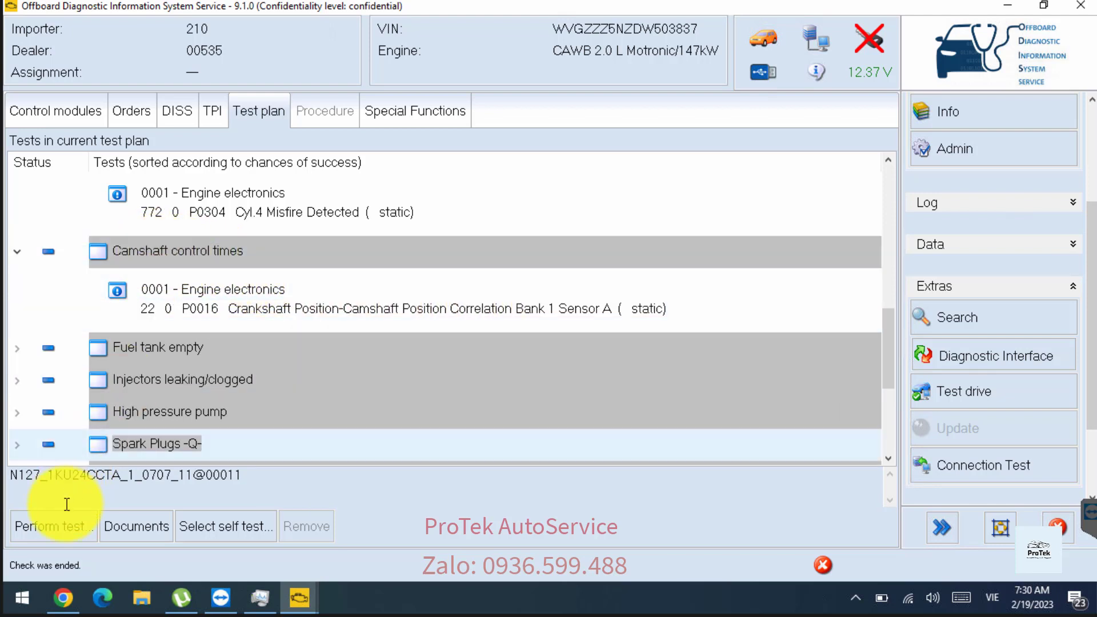
pyautogui.click(50, 529)
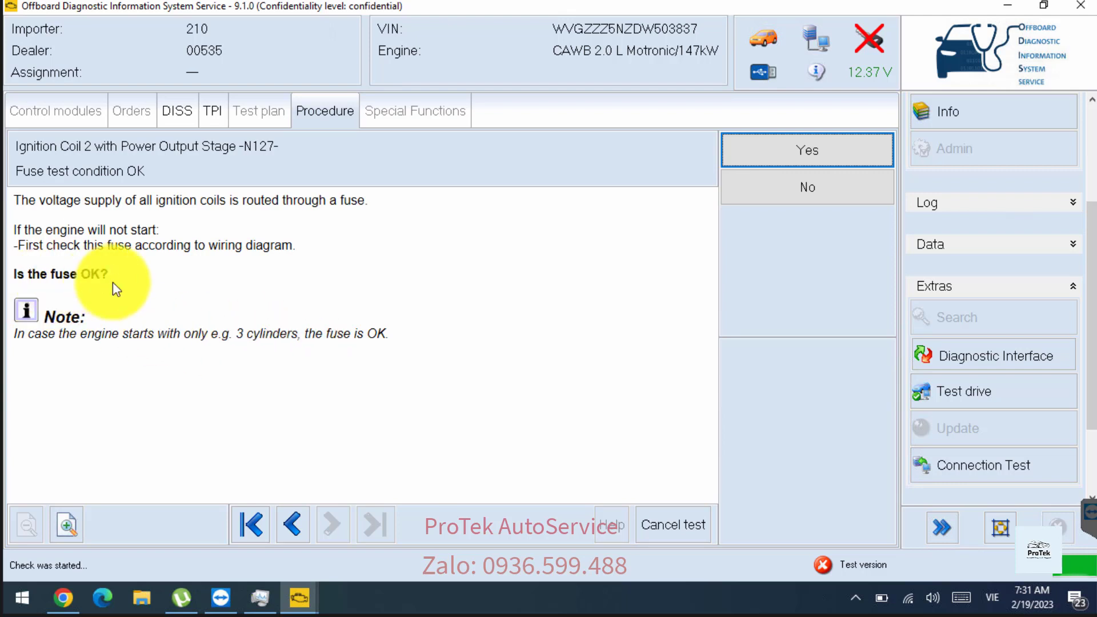
pyautogui.click(788, 156)
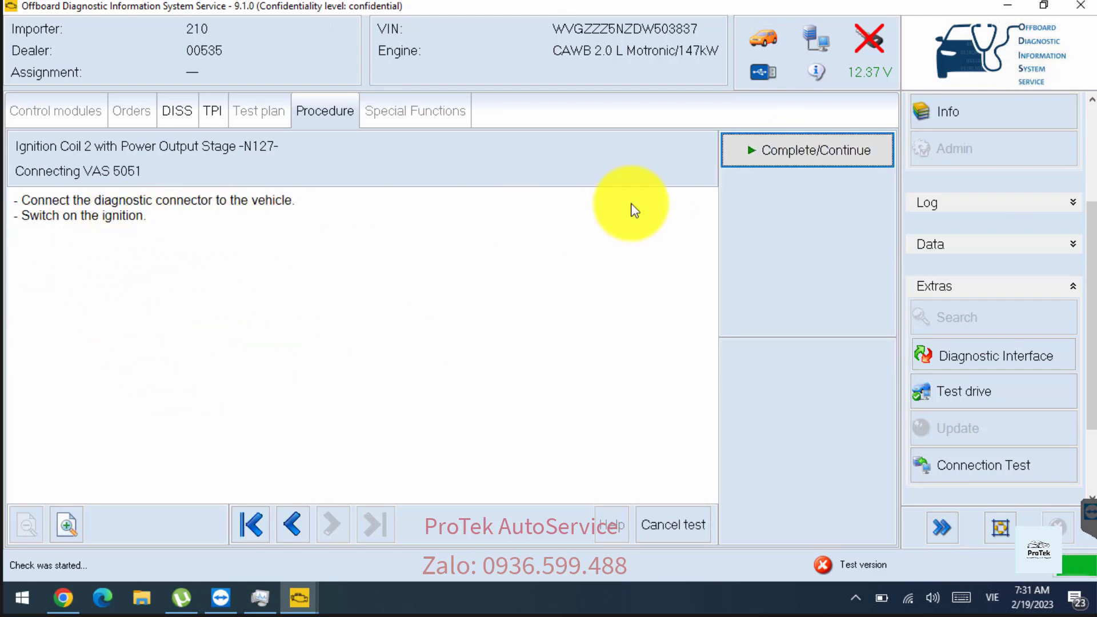
pyautogui.click(784, 158)
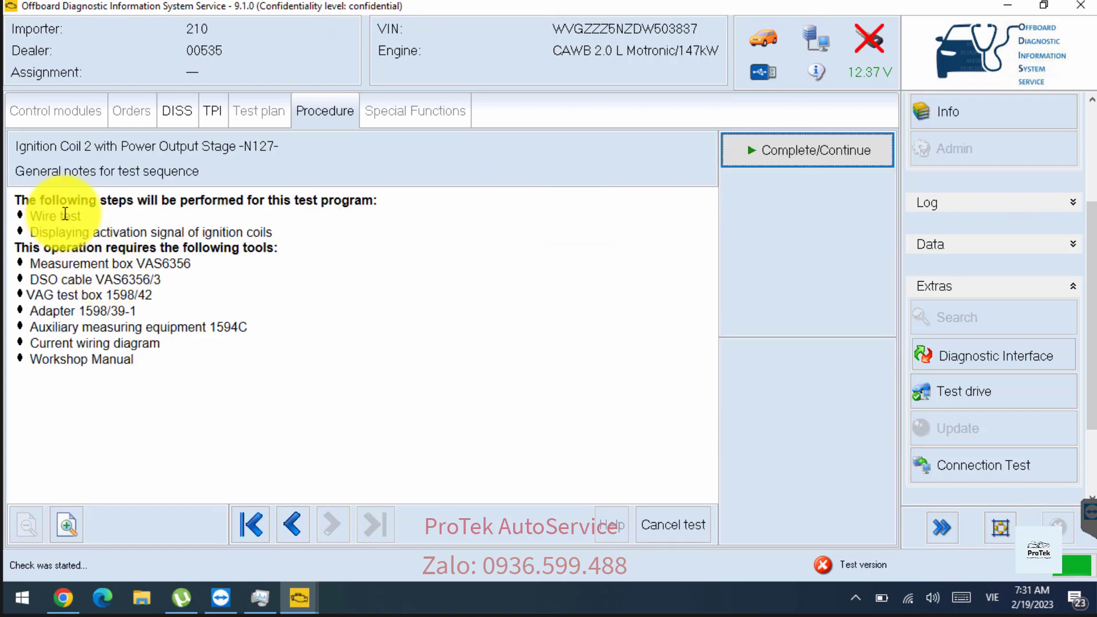
pyautogui.click(823, 152)
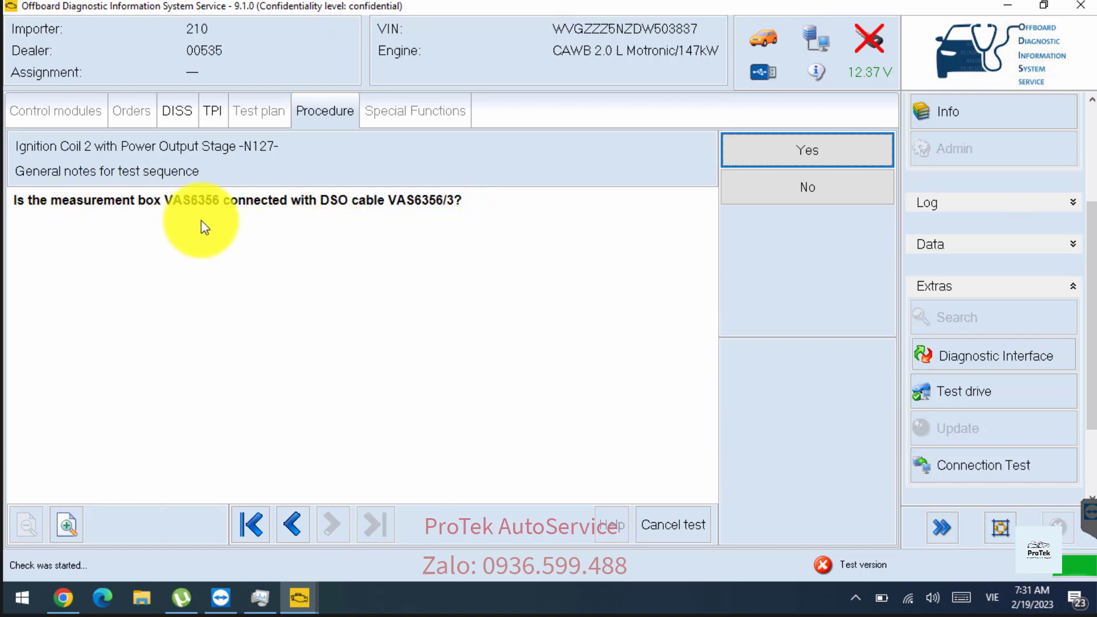
pyautogui.click(806, 152)
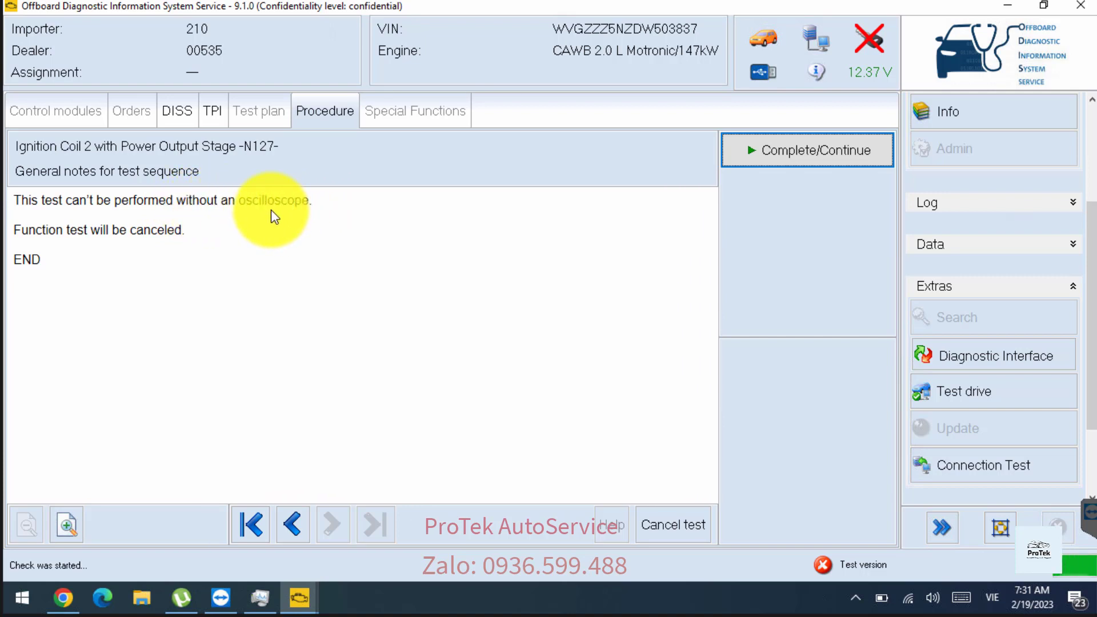
pyautogui.click(803, 146)
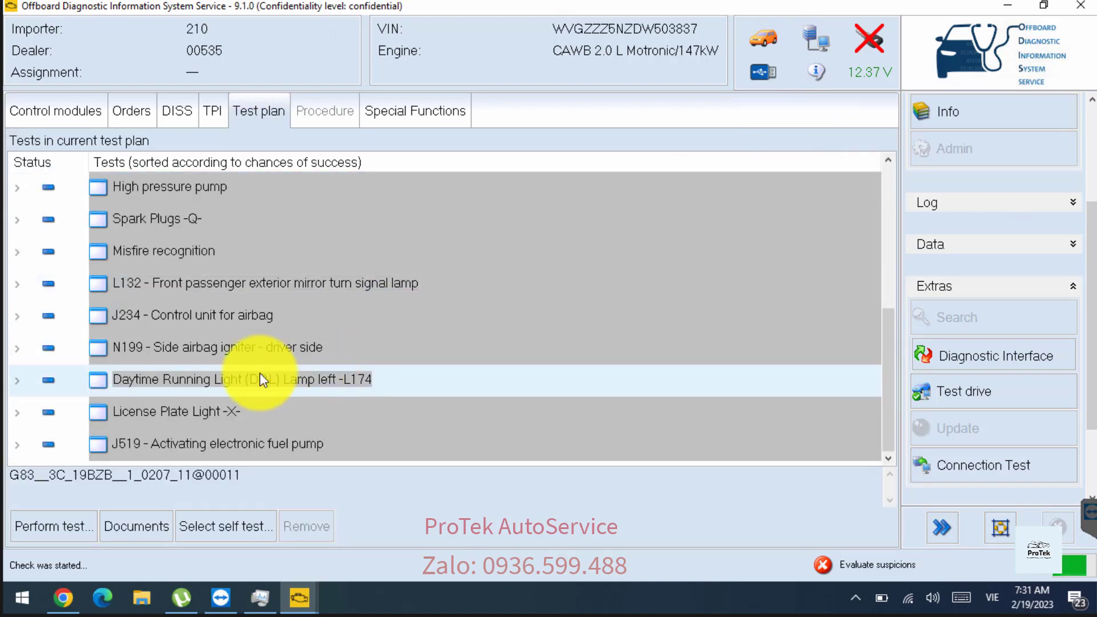
# Step: Expand the Misfire recognition test's fault codes and perform the test, continuing past the general notes and connection instructions to the DTC memory check
pyautogui.scroll(-2, 193, 299)
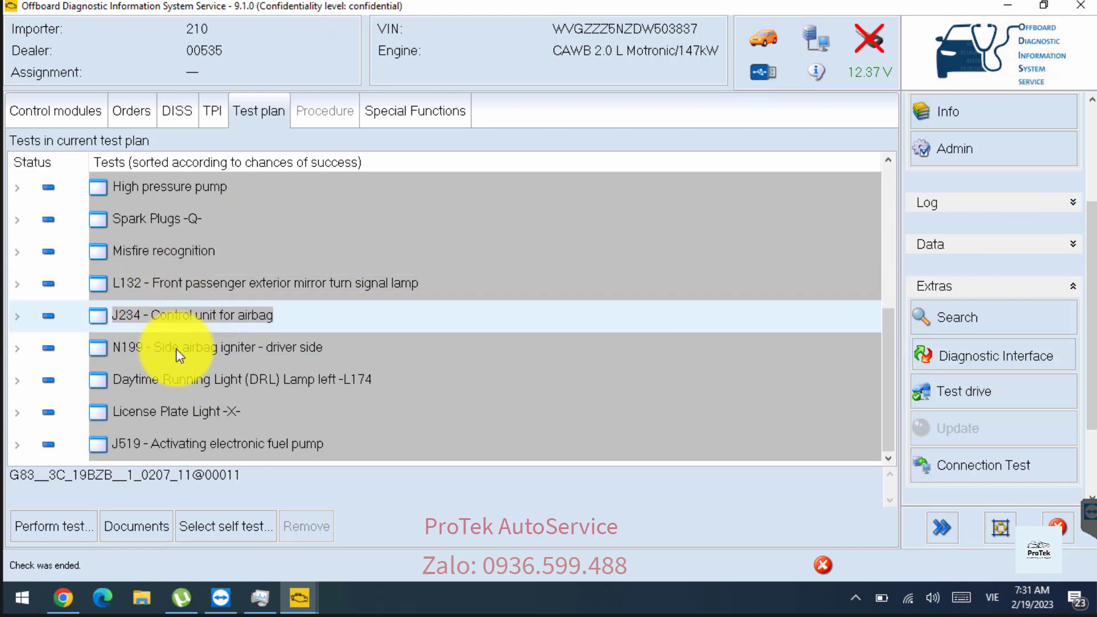
pyautogui.click(163, 261)
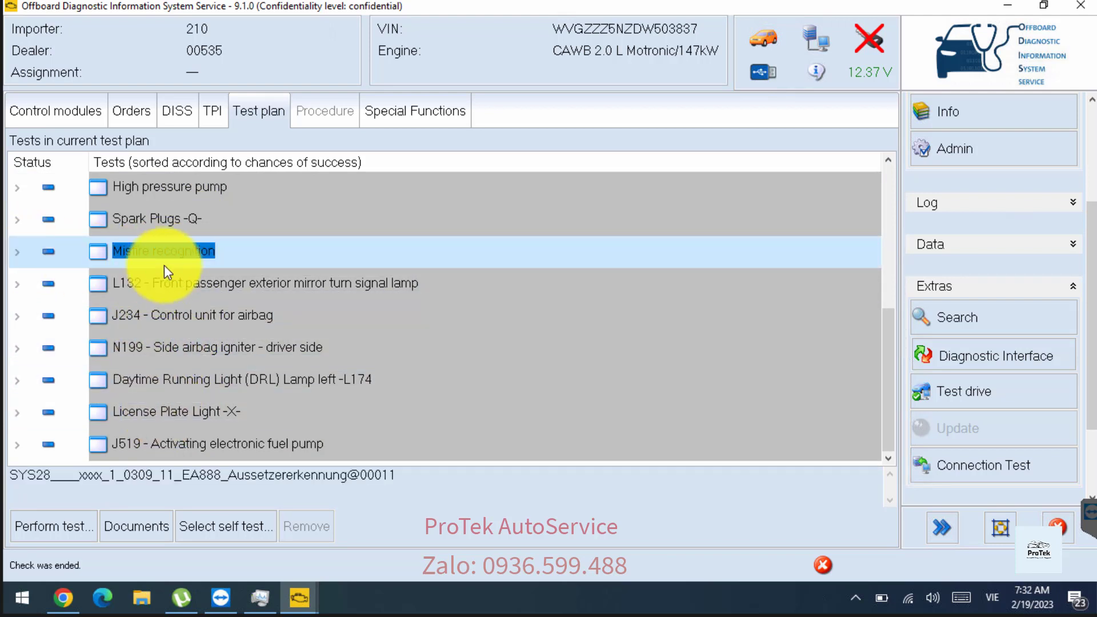
pyautogui.click(17, 251)
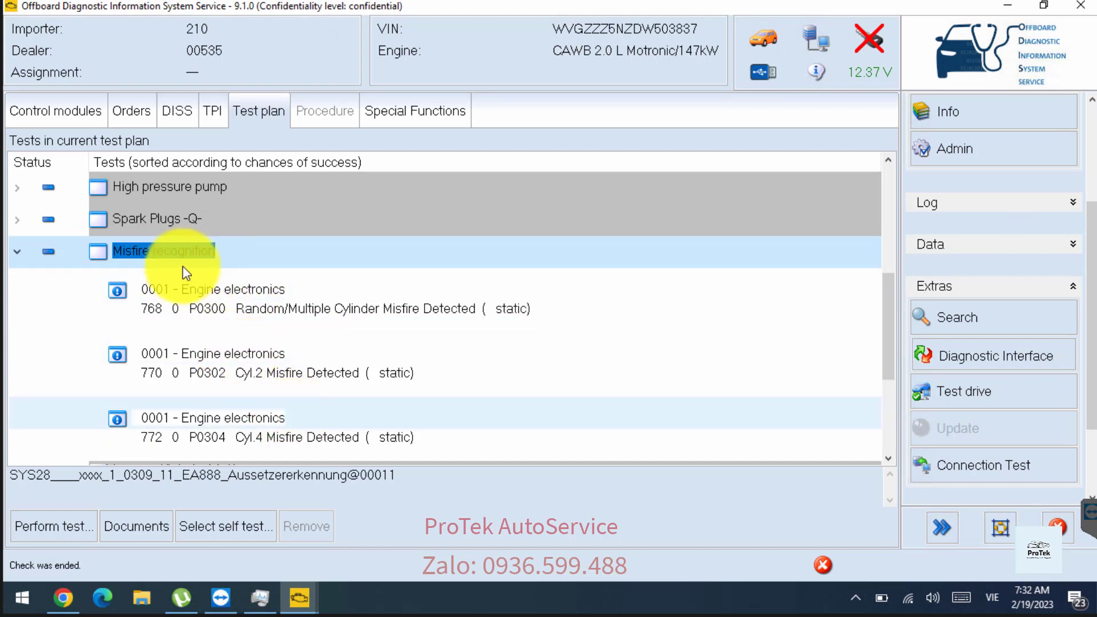
pyautogui.click(48, 520)
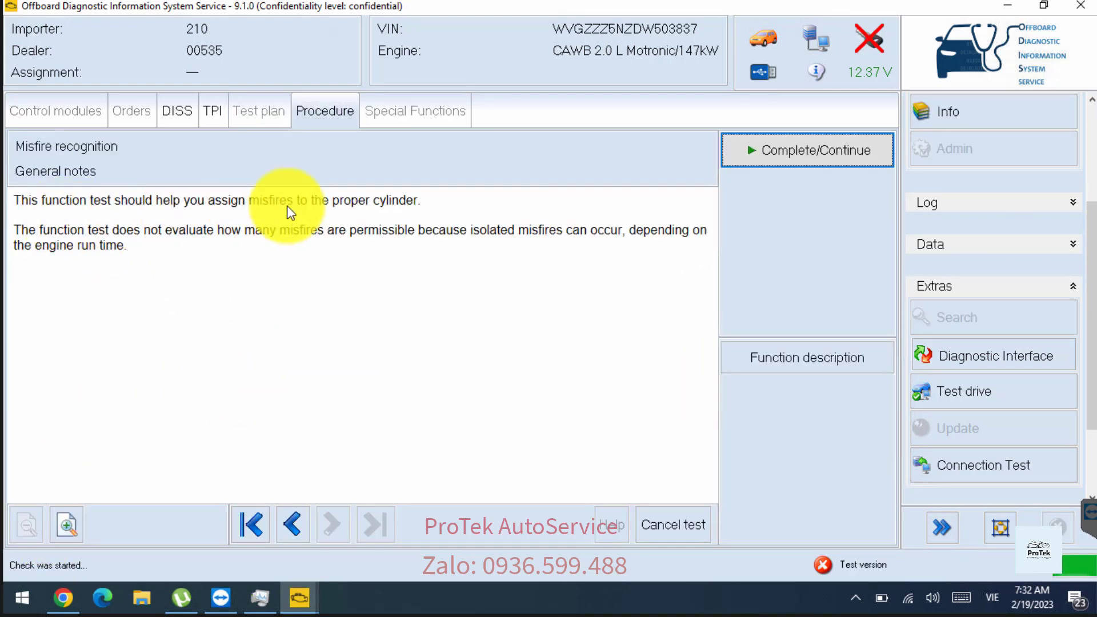
pyautogui.click(793, 153)
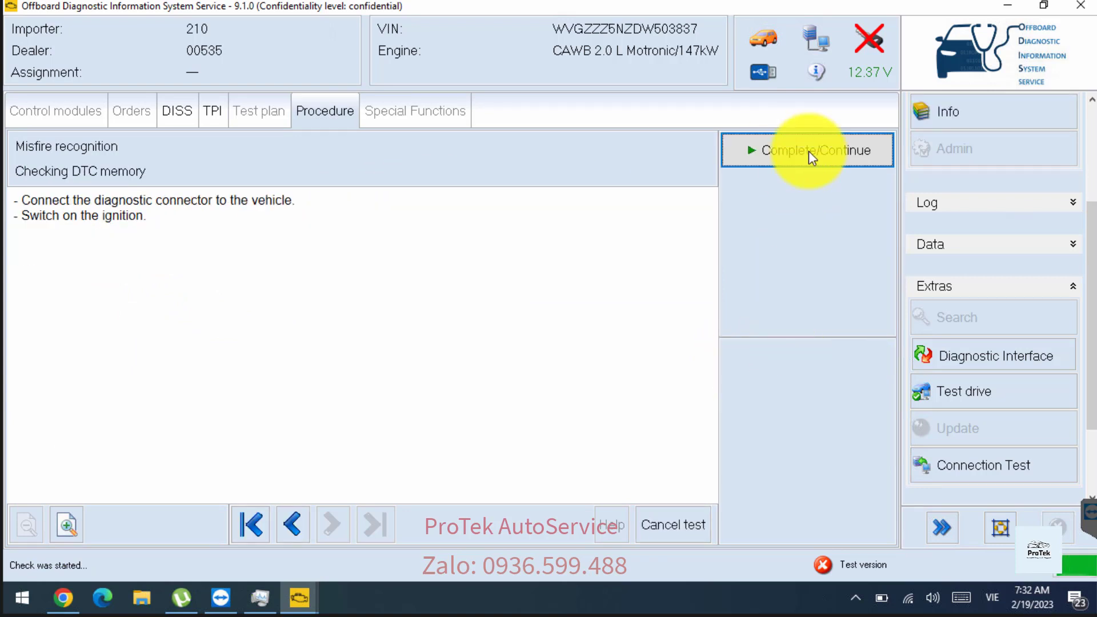
pyautogui.click(811, 154)
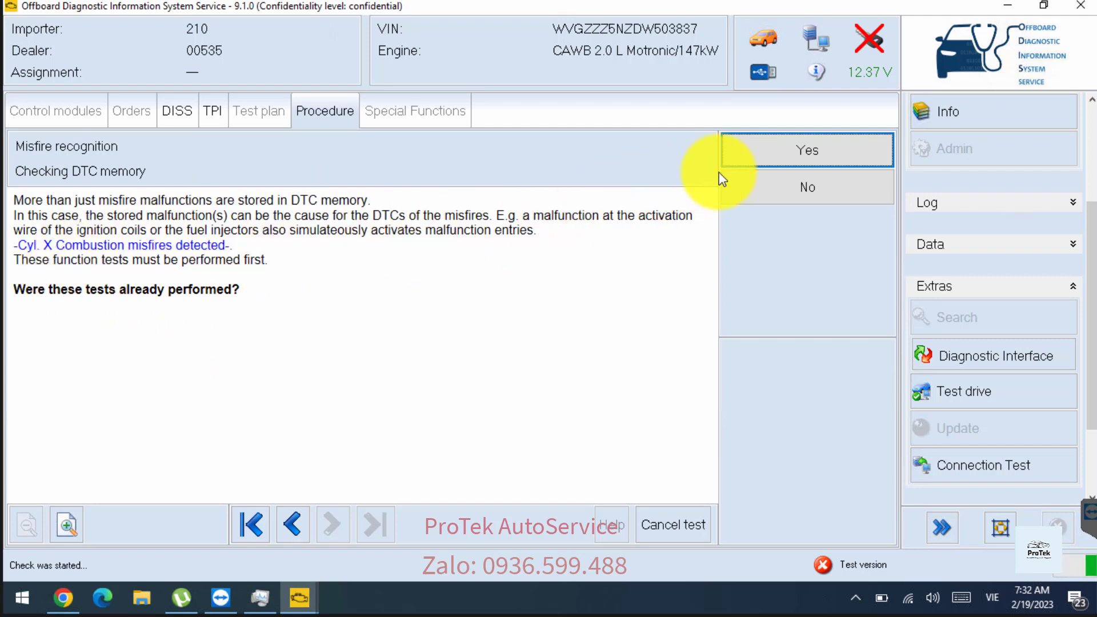
# Step: Confirm that the prerequisite function tests were performed, continue with the engine idling, and answer that misfires occur already in idle
pyautogui.click(778, 151)
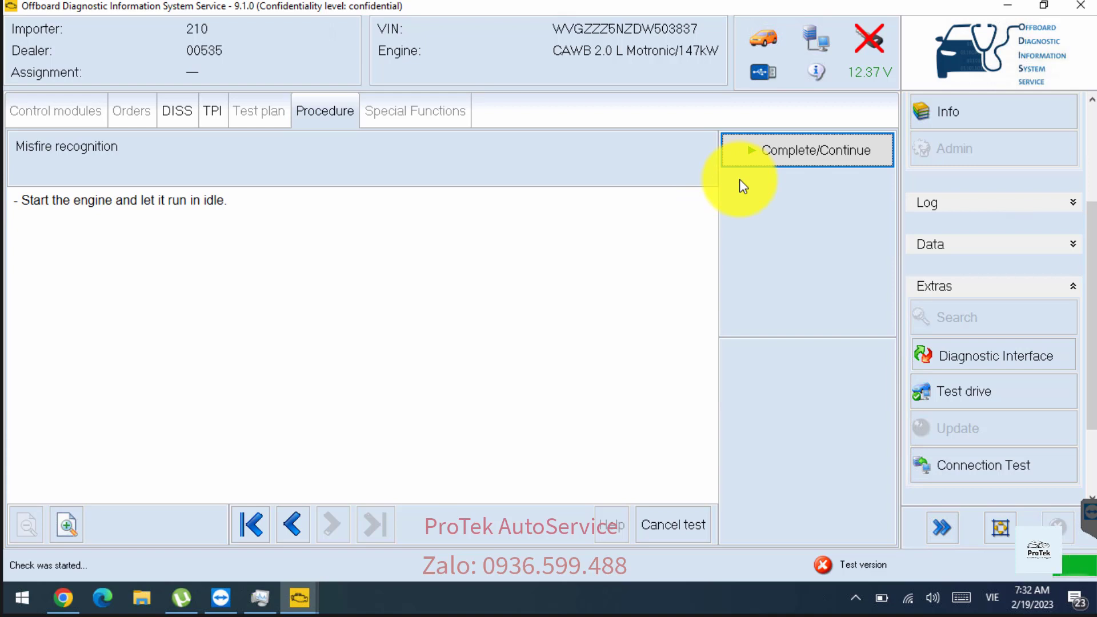
pyautogui.click(794, 161)
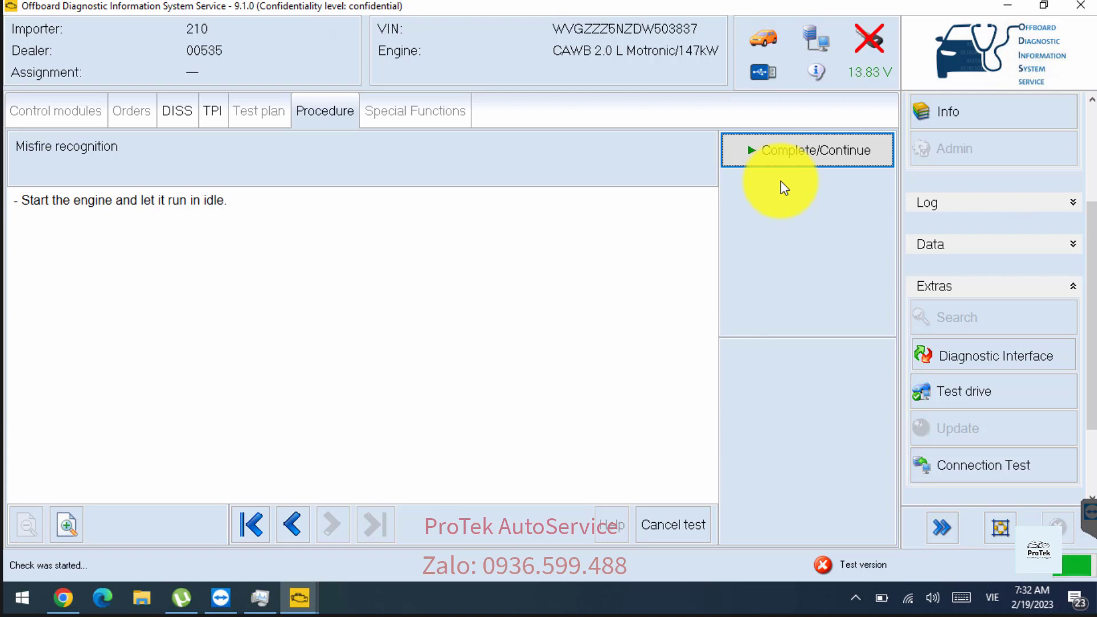
pyautogui.click(794, 163)
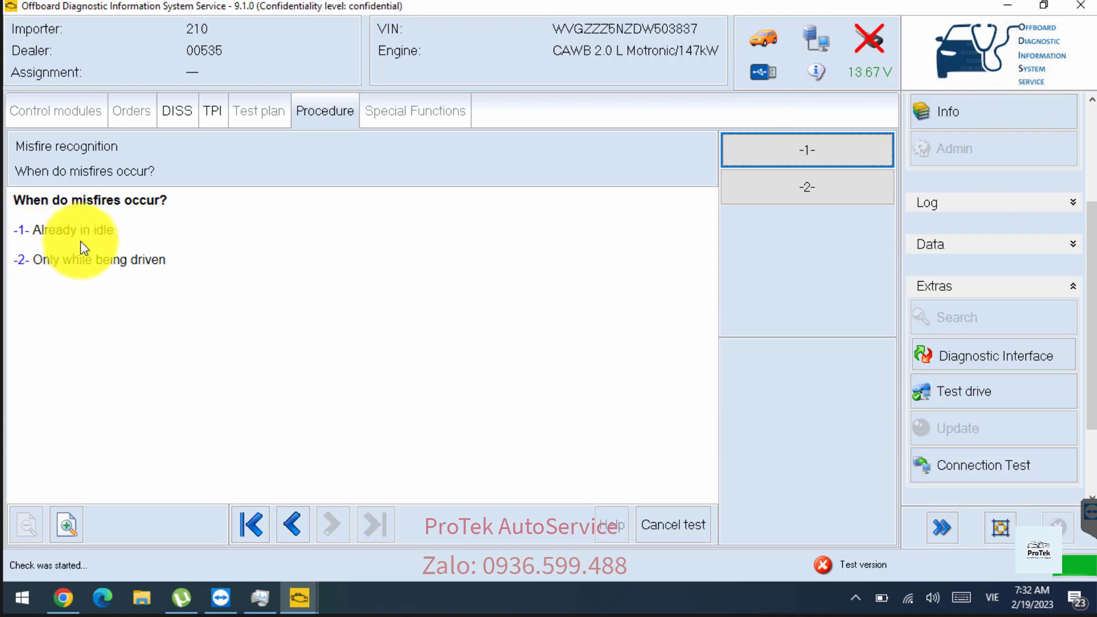
pyautogui.click(800, 165)
pyautogui.click(798, 160)
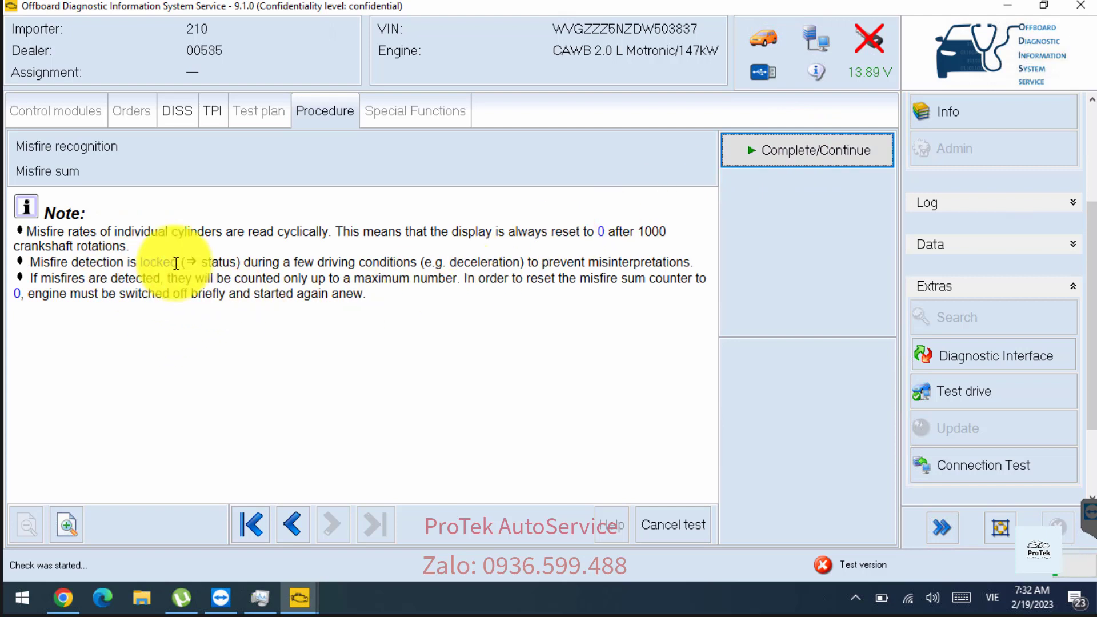
# Step: Continue past the misfire sum notes, redo the control module communication, and read the total misfires and the misfires of cylinders 1 to 4
pyautogui.click(812, 154)
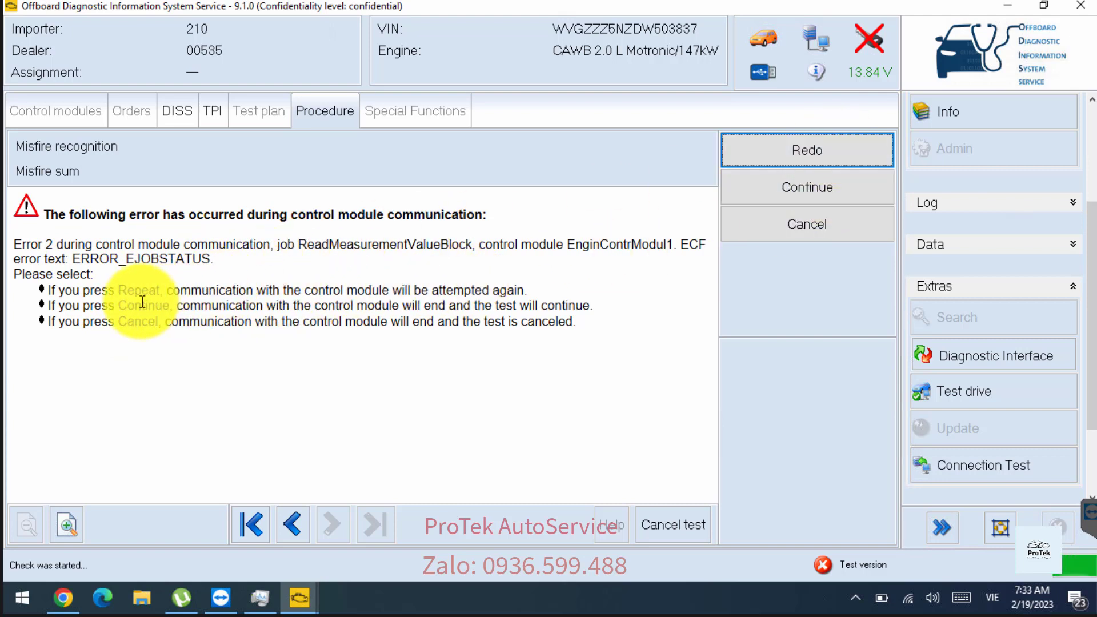
pyautogui.click(797, 150)
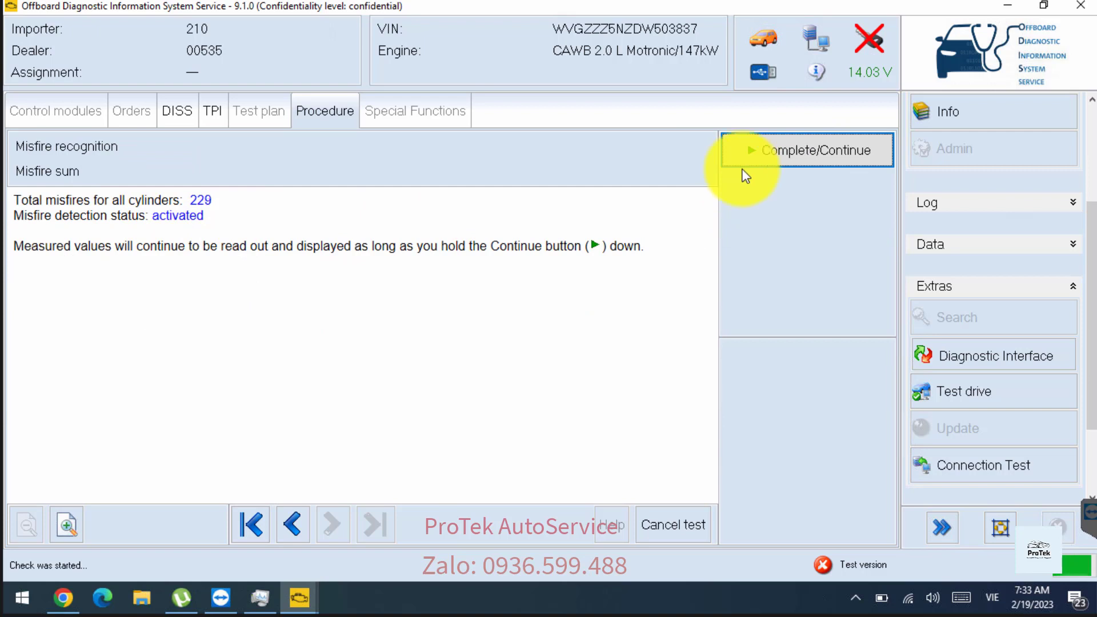
pyautogui.click(791, 160)
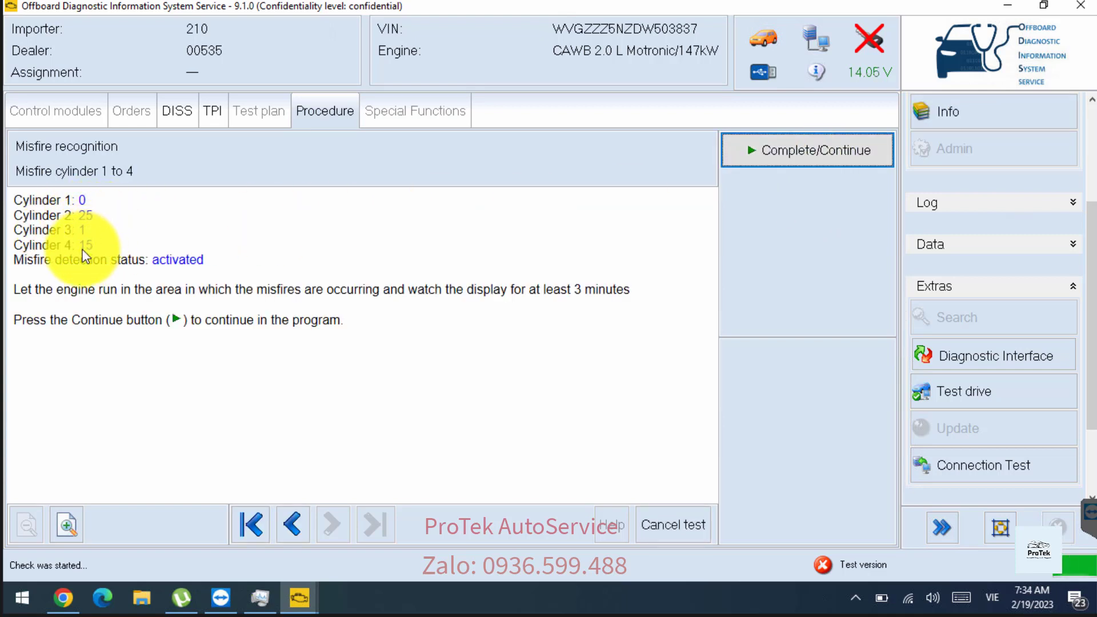
pyautogui.click(796, 162)
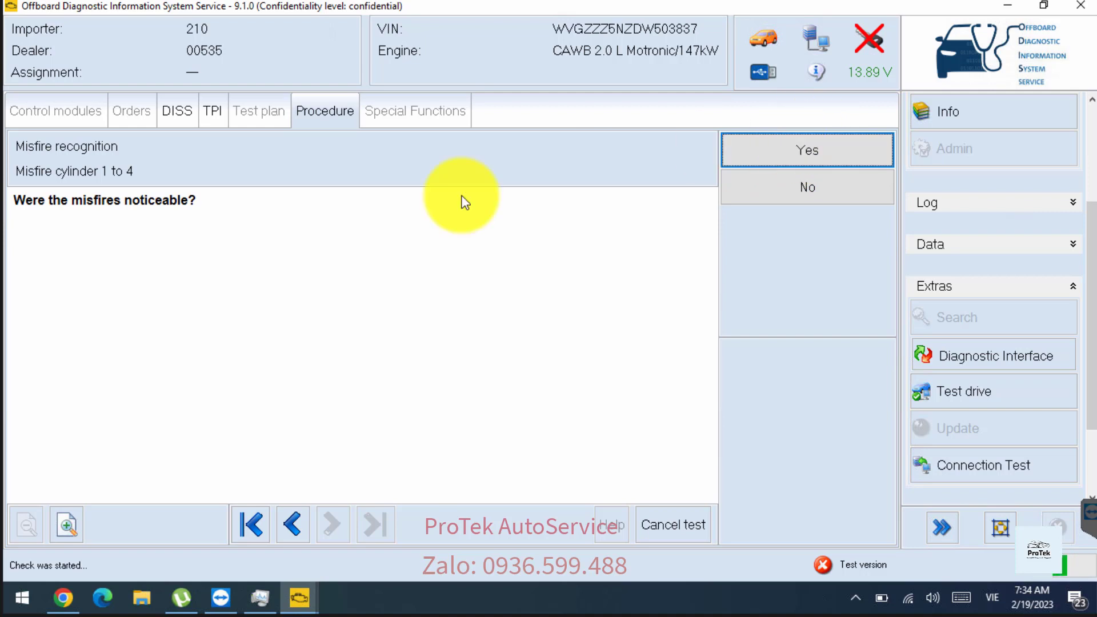
# Step: Answer that the misfires were noticeable and choose Abort at the question about where the ECM detected a misfire
pyautogui.click(772, 190)
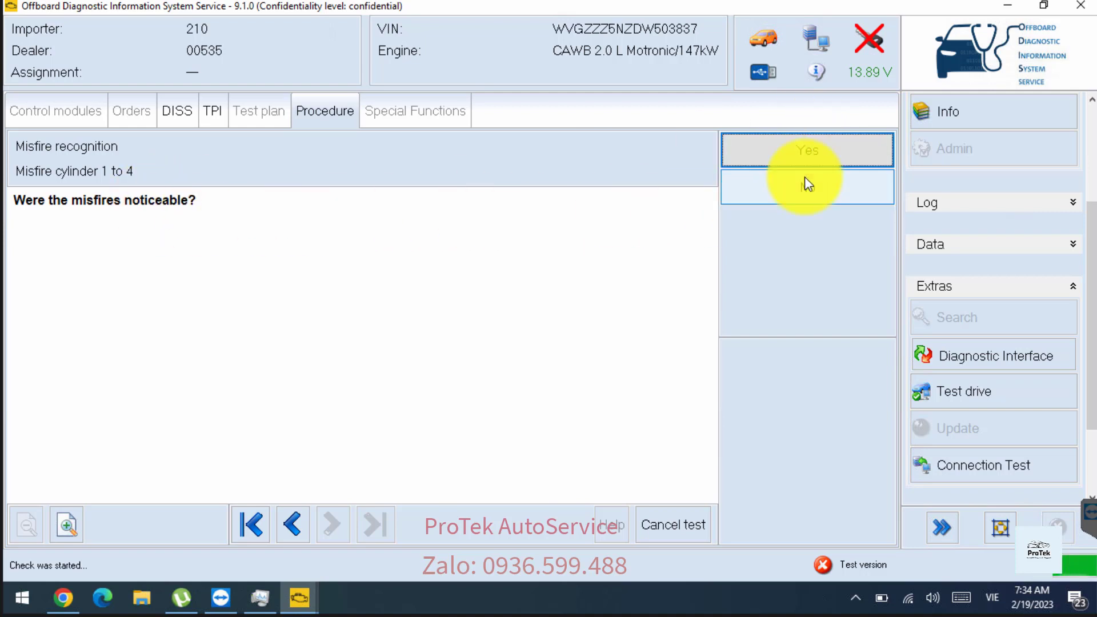
pyautogui.click(828, 151)
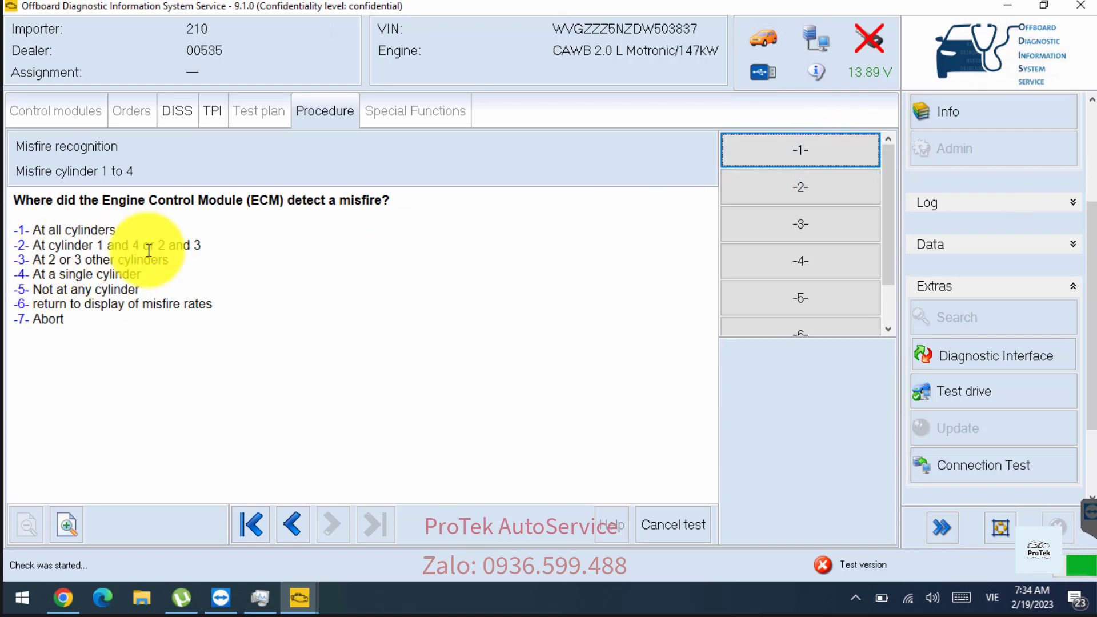
pyautogui.scroll(-2, 854, 265)
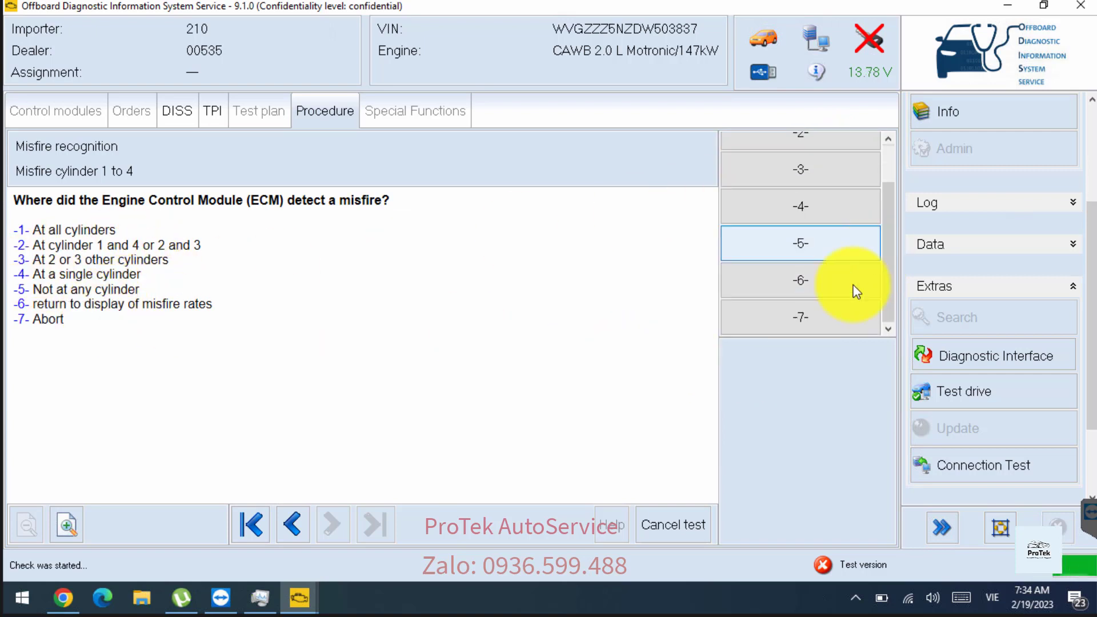
pyautogui.click(803, 328)
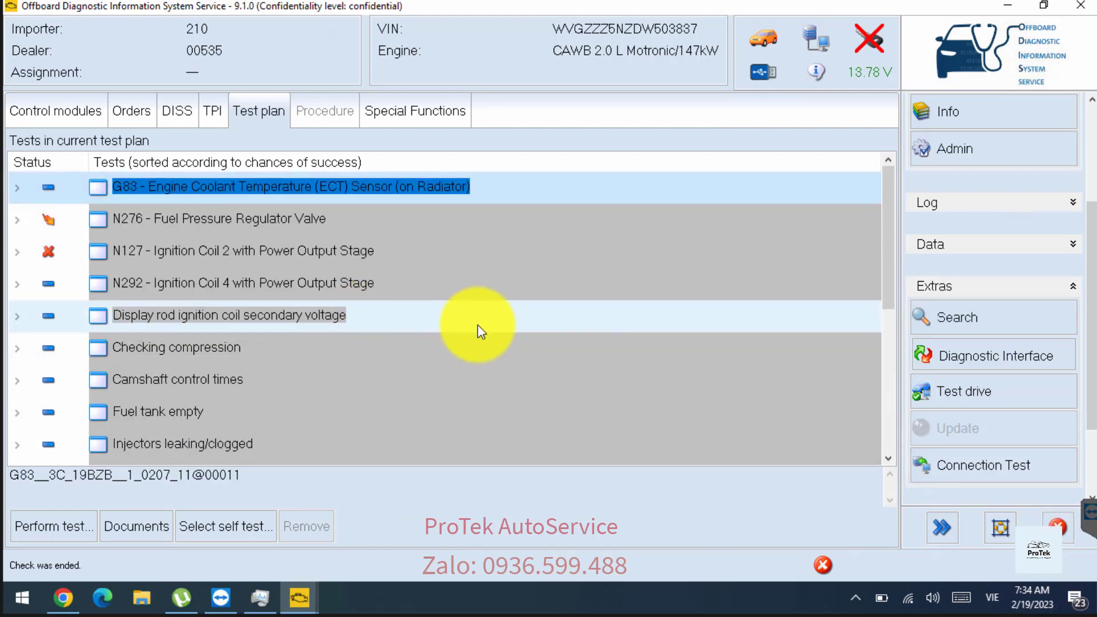
# Step: Check the statuses of the tests in the current test plan and open the documents for the test plan
pyautogui.scroll(-3, 486, 330)
pyautogui.scroll(3, 495, 334)
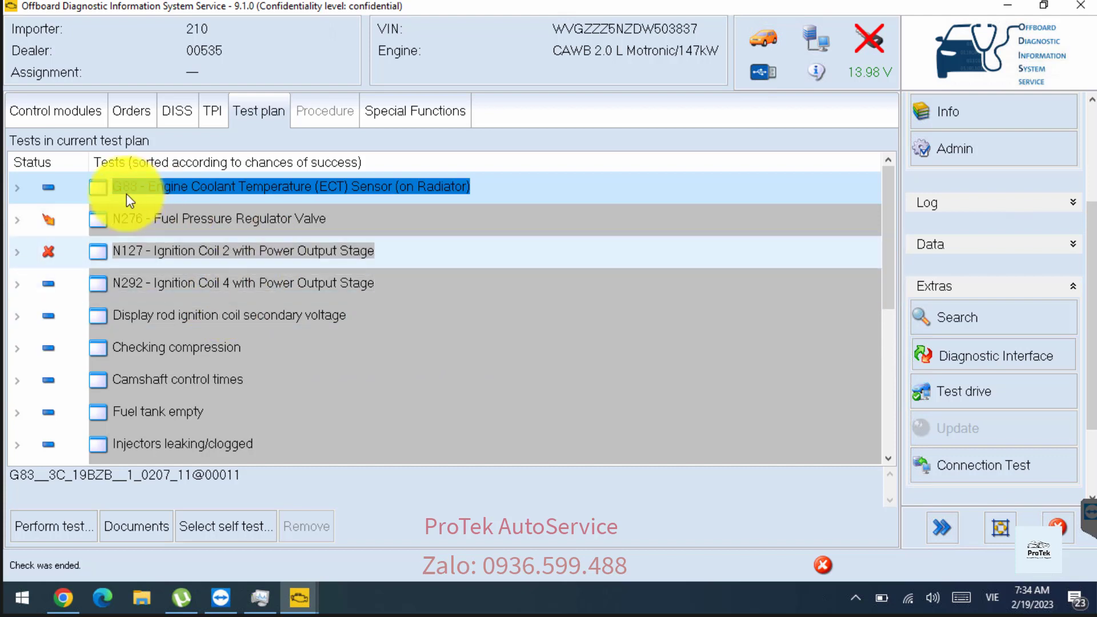
pyautogui.scroll(-3, 249, 234)
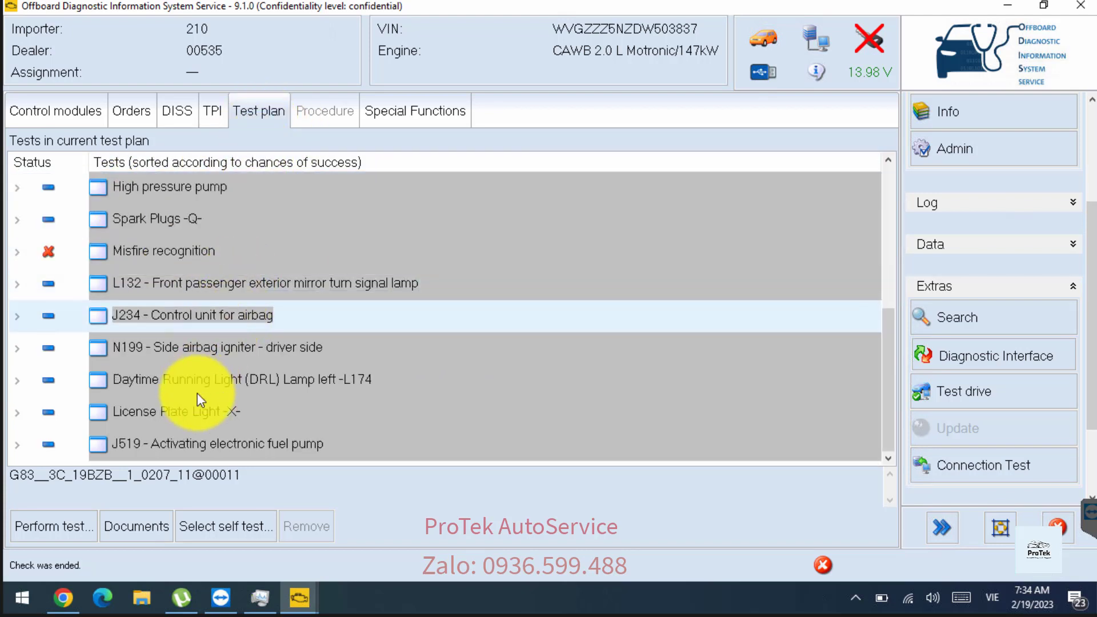
pyautogui.scroll(3, 171, 388)
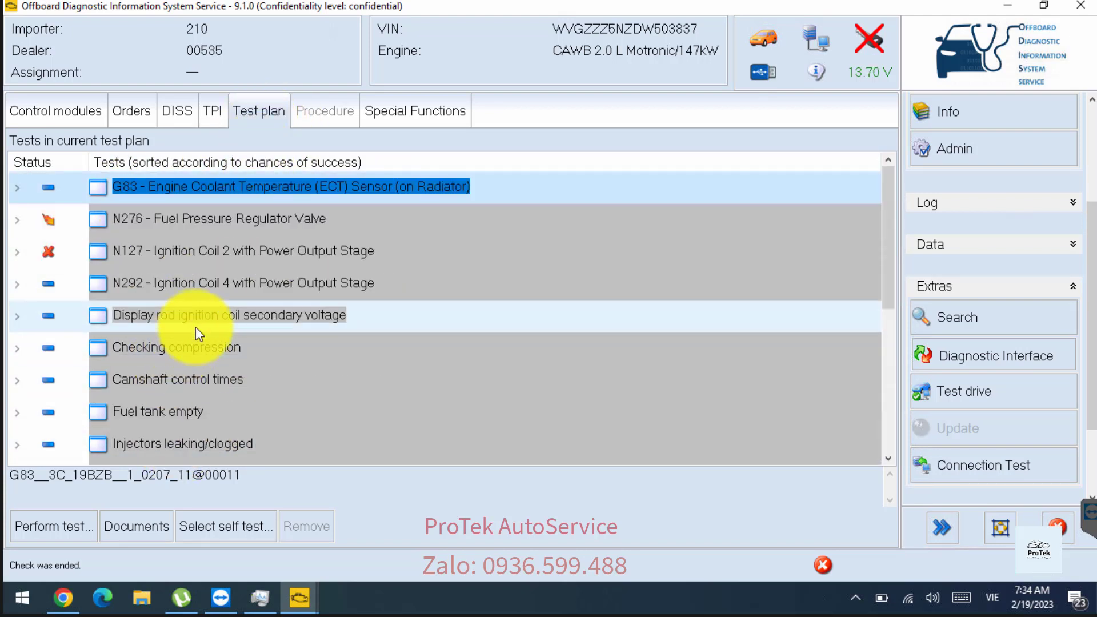
pyautogui.click(131, 522)
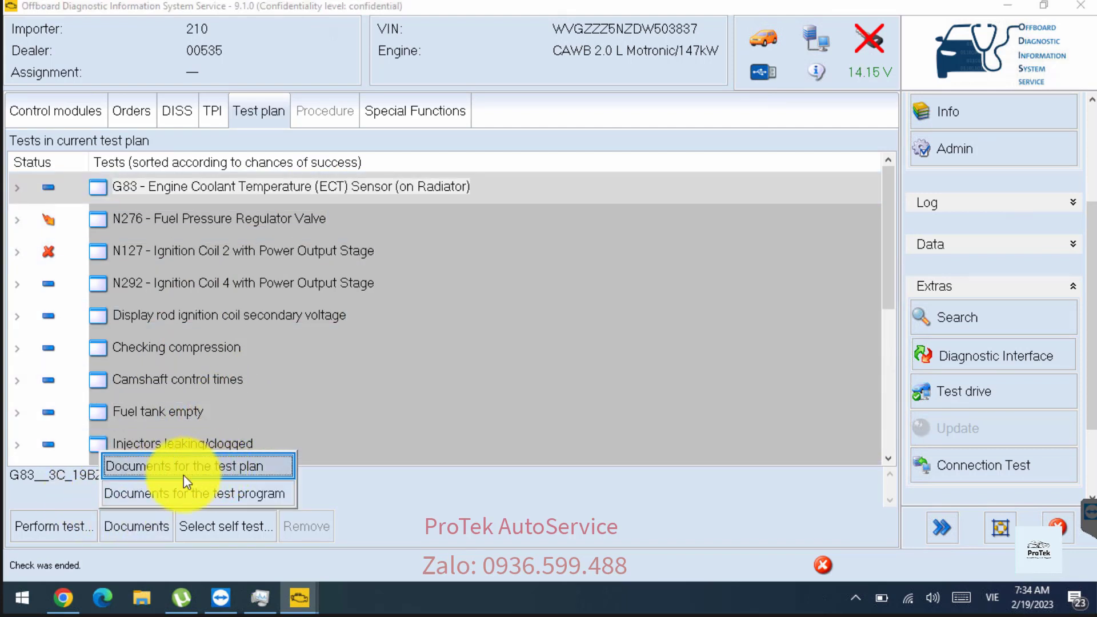
pyautogui.click(221, 465)
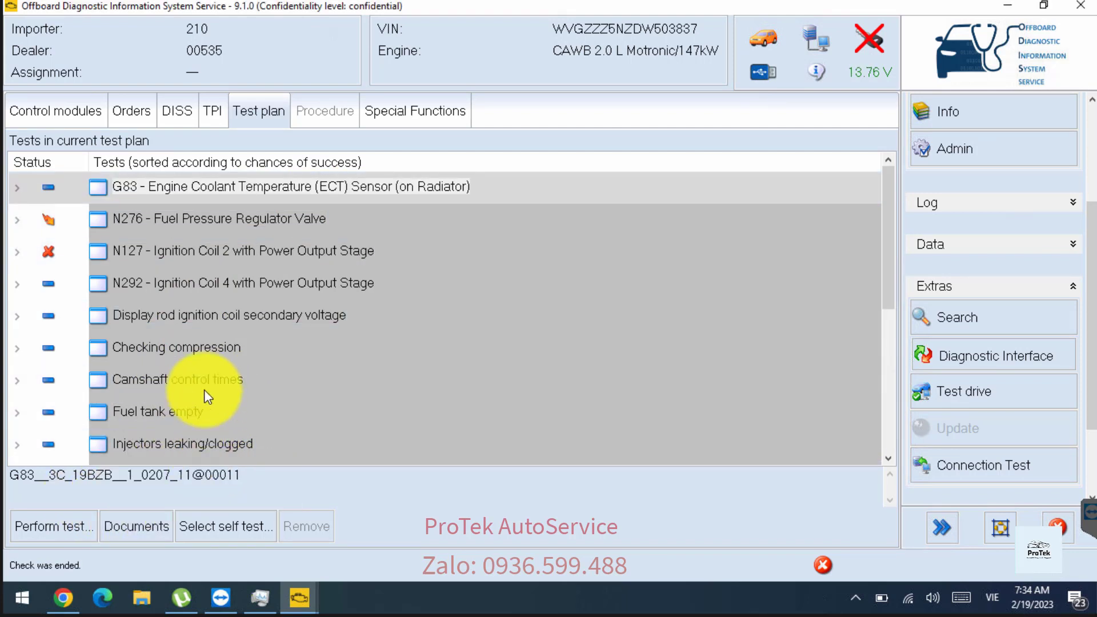
# Step: Display the component location drawing for the J234 airbag control unit
pyautogui.scroll(-4, 105, 231)
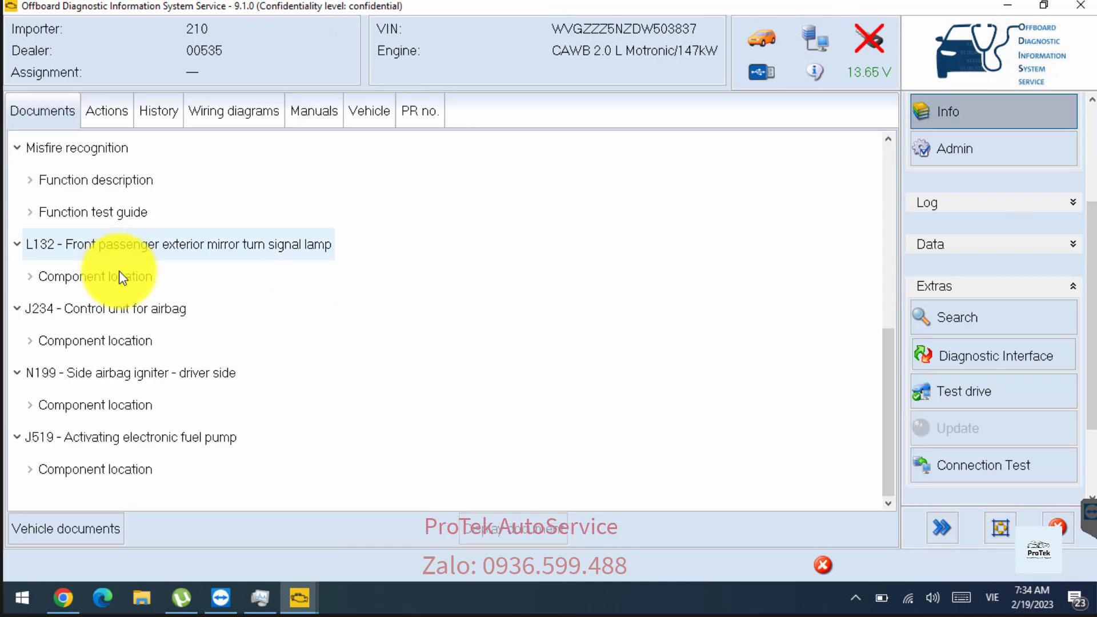
pyautogui.click(92, 346)
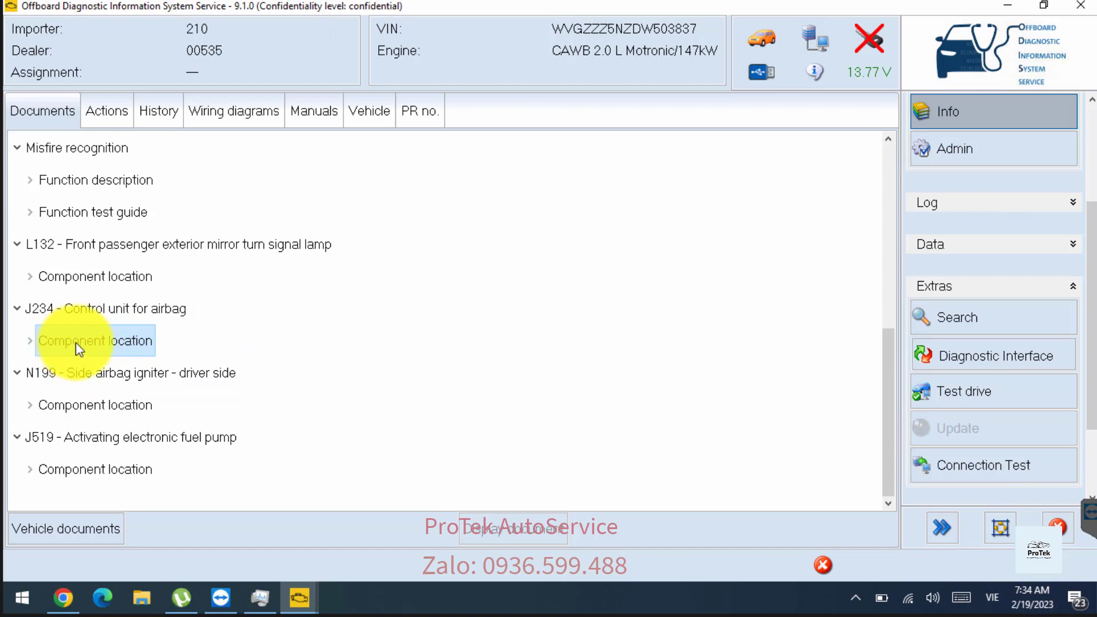
pyautogui.doubleClick(76, 341)
pyautogui.doubleClick(127, 364)
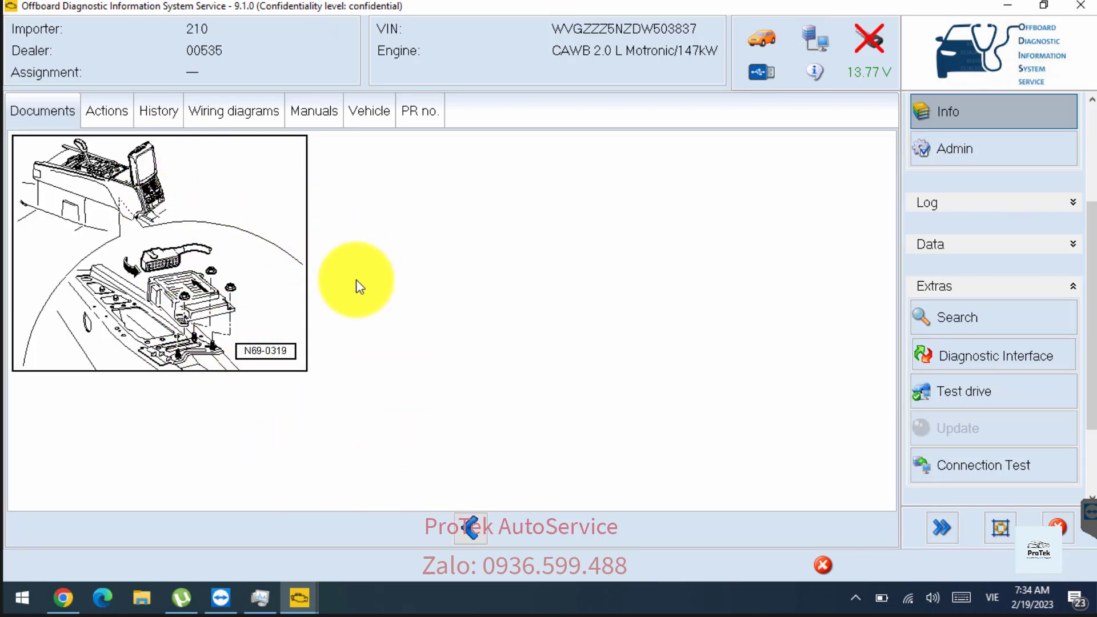
# Step: Try to view the wiring diagrams and the manuals, cancelling the Dss logon each time
pyautogui.click(233, 111)
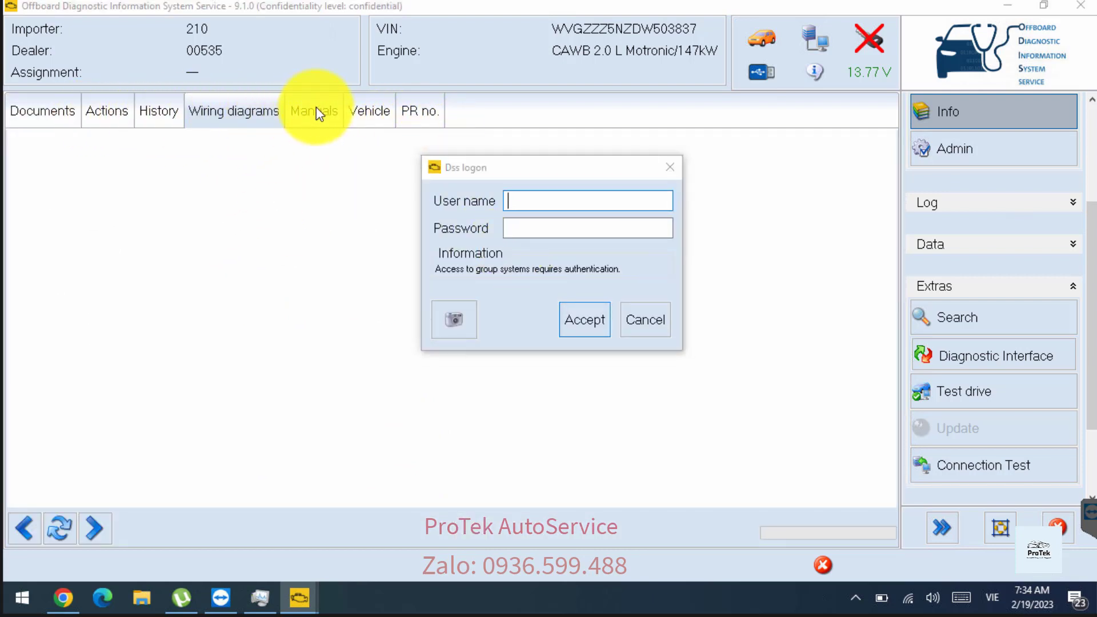
pyautogui.click(657, 321)
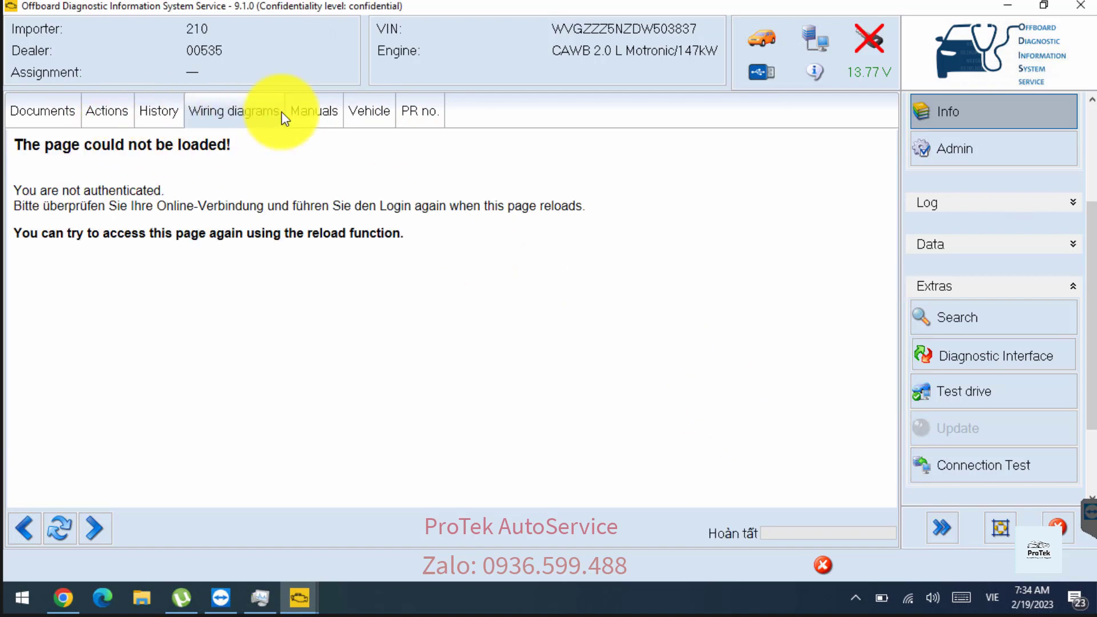
pyautogui.click(310, 116)
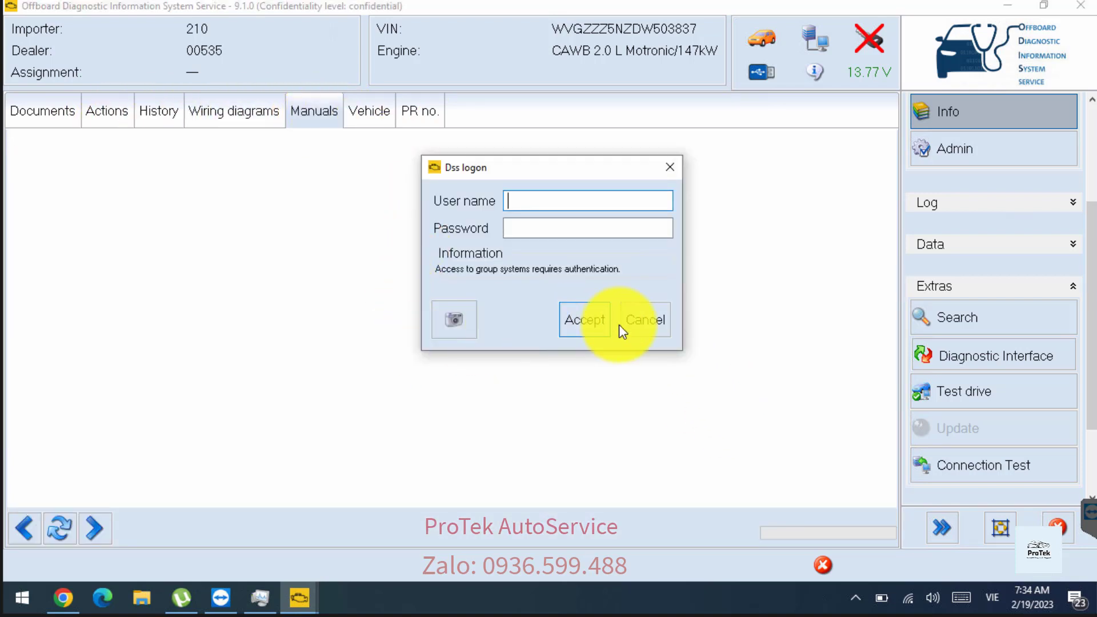
pyautogui.click(637, 320)
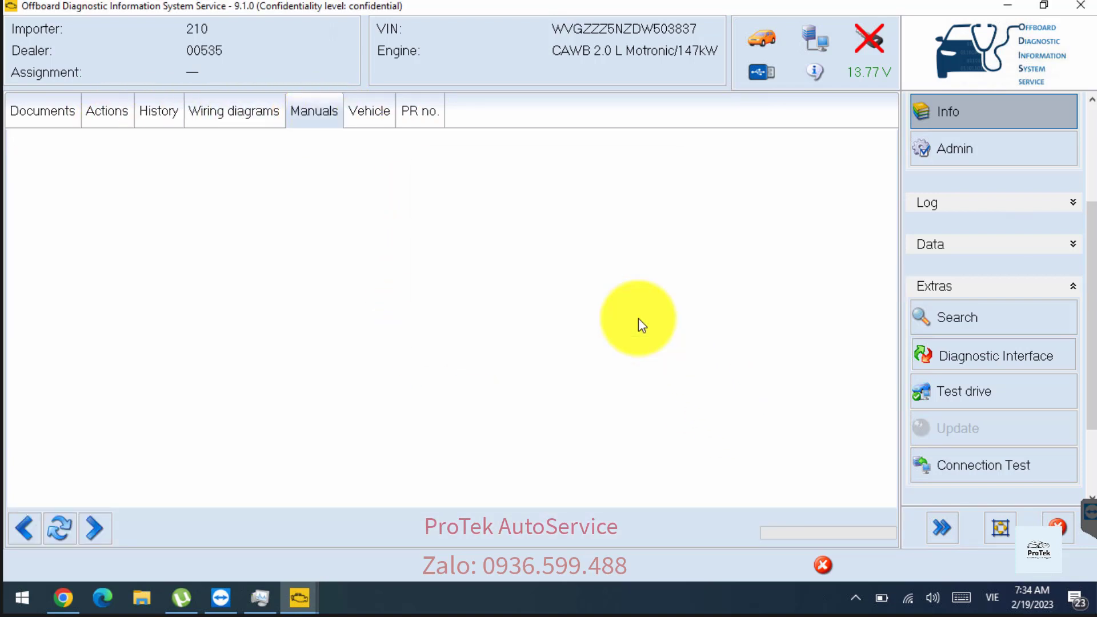
pyautogui.click(22, 525)
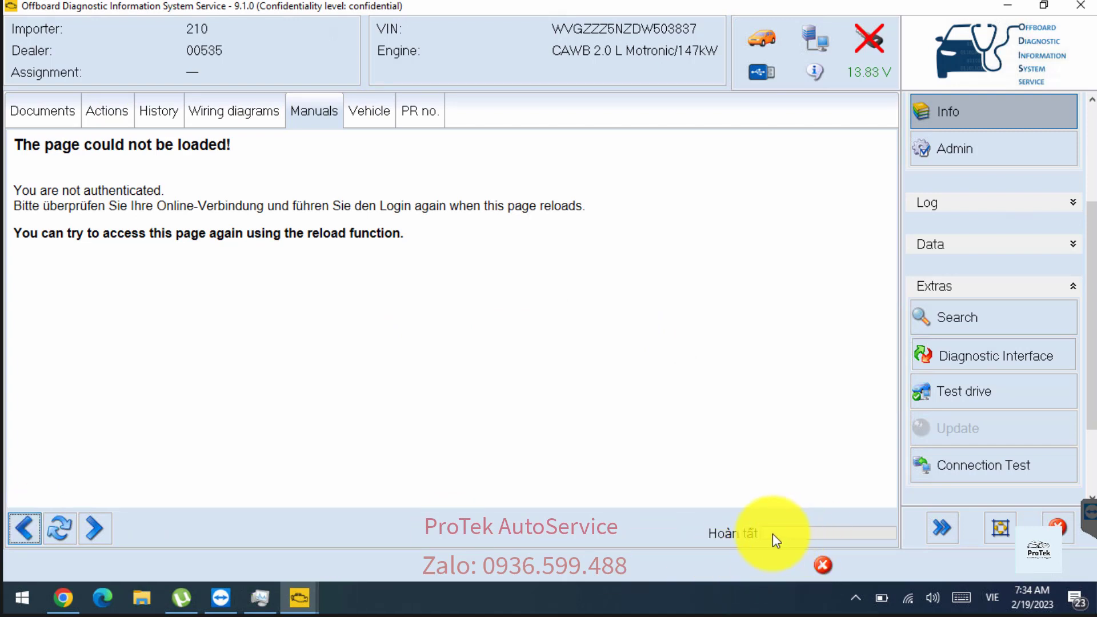
# Step: Return to the Diagnosis mode, switch to Self-diagnosis and look through the control modules for stored events
pyautogui.scroll(3, 1005, 206)
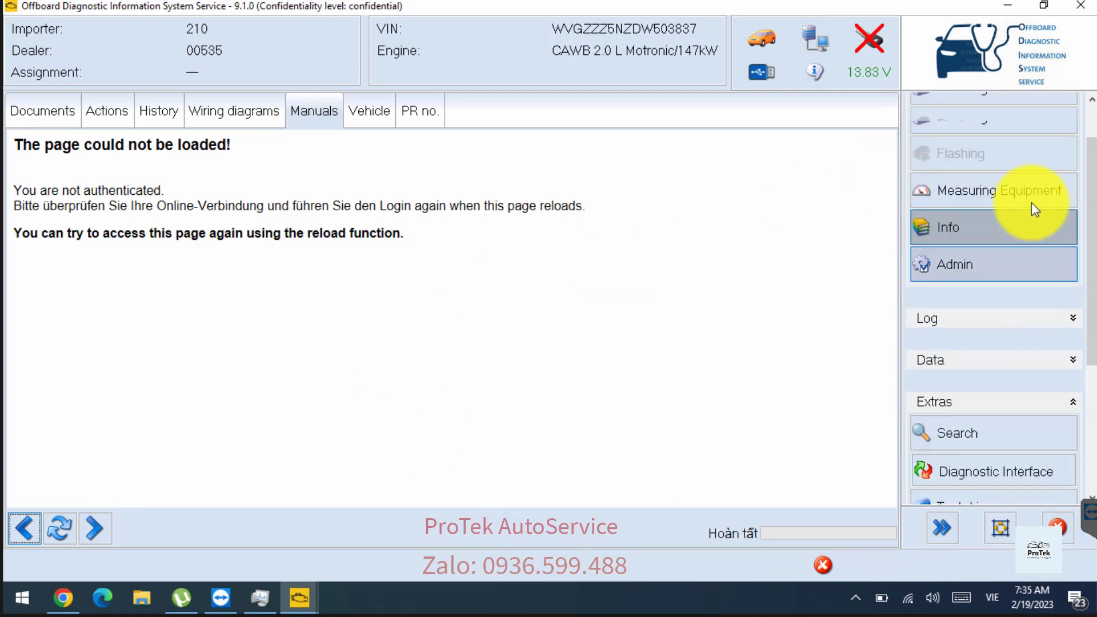
pyautogui.click(980, 143)
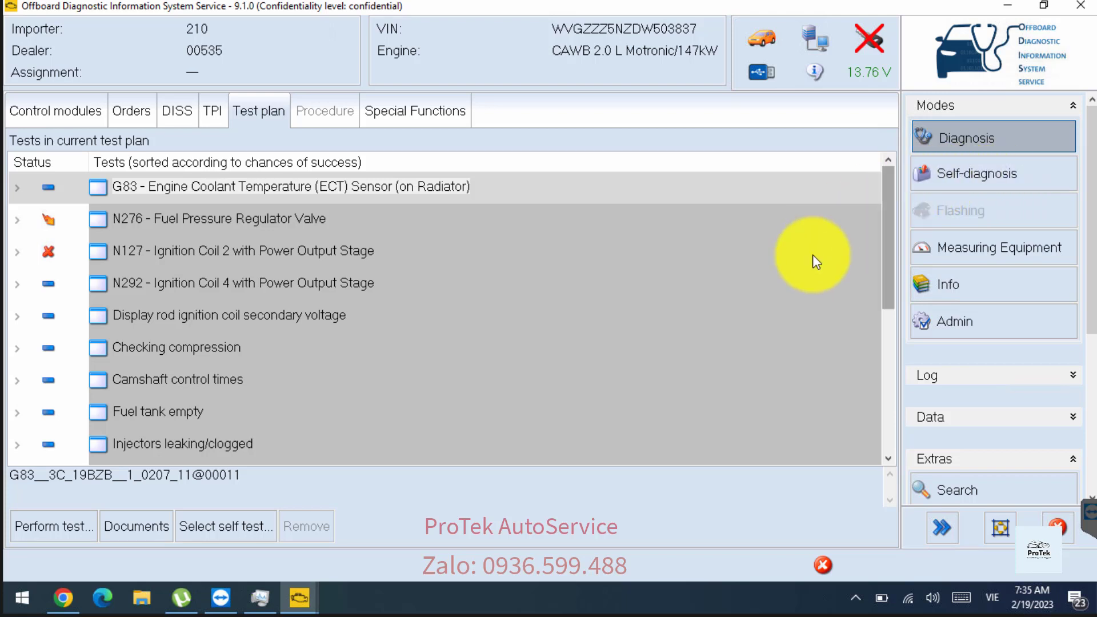
pyautogui.click(984, 178)
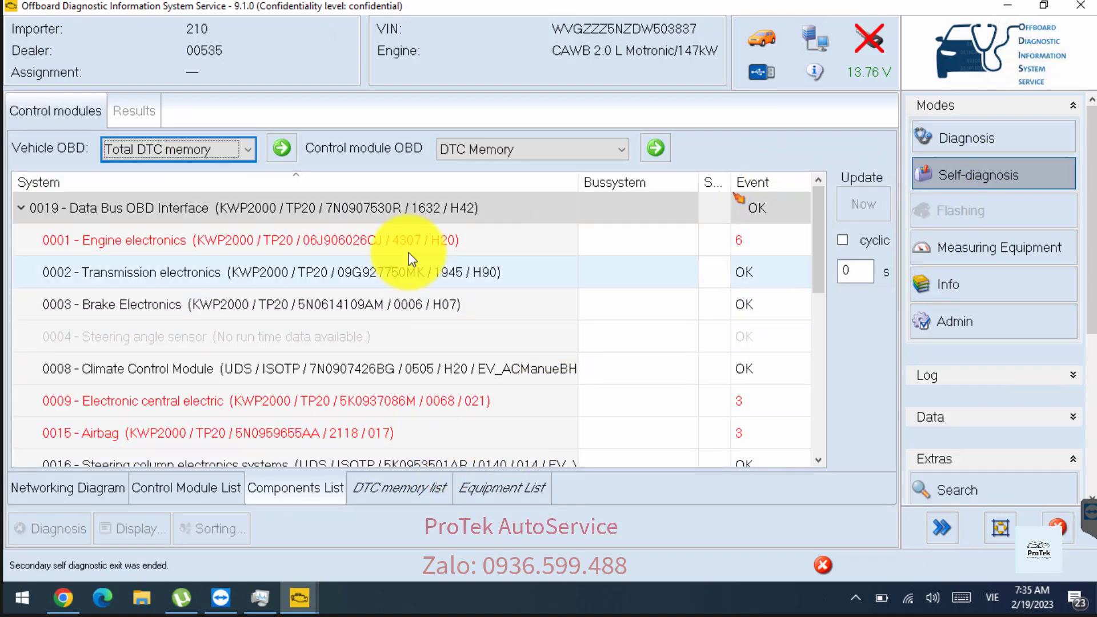
pyautogui.scroll(-5, 363, 313)
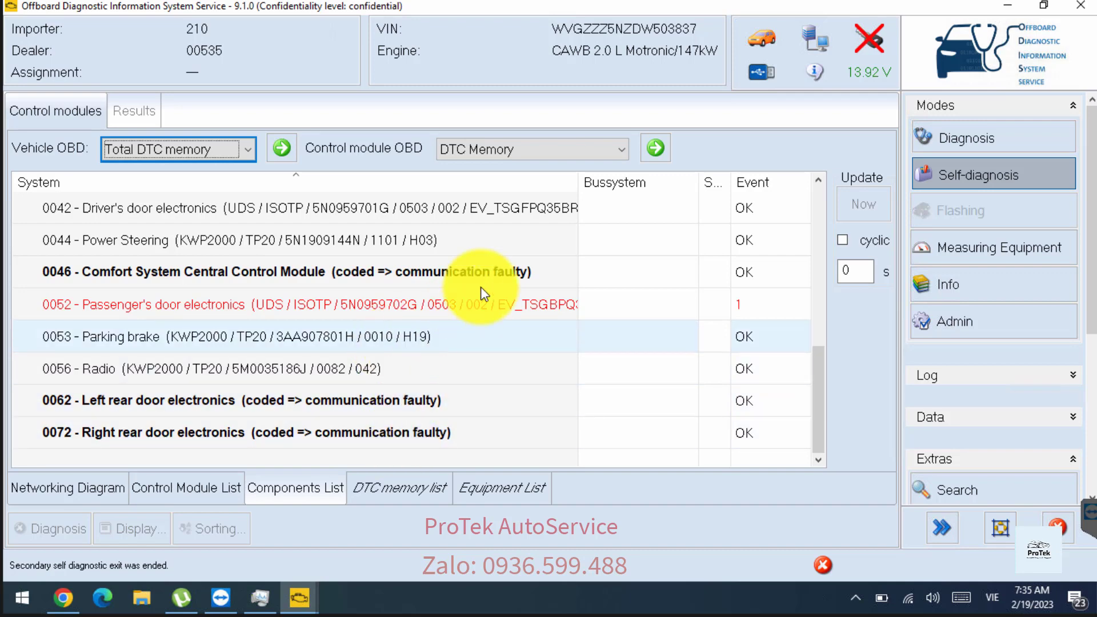
pyautogui.scroll(5, 366, 263)
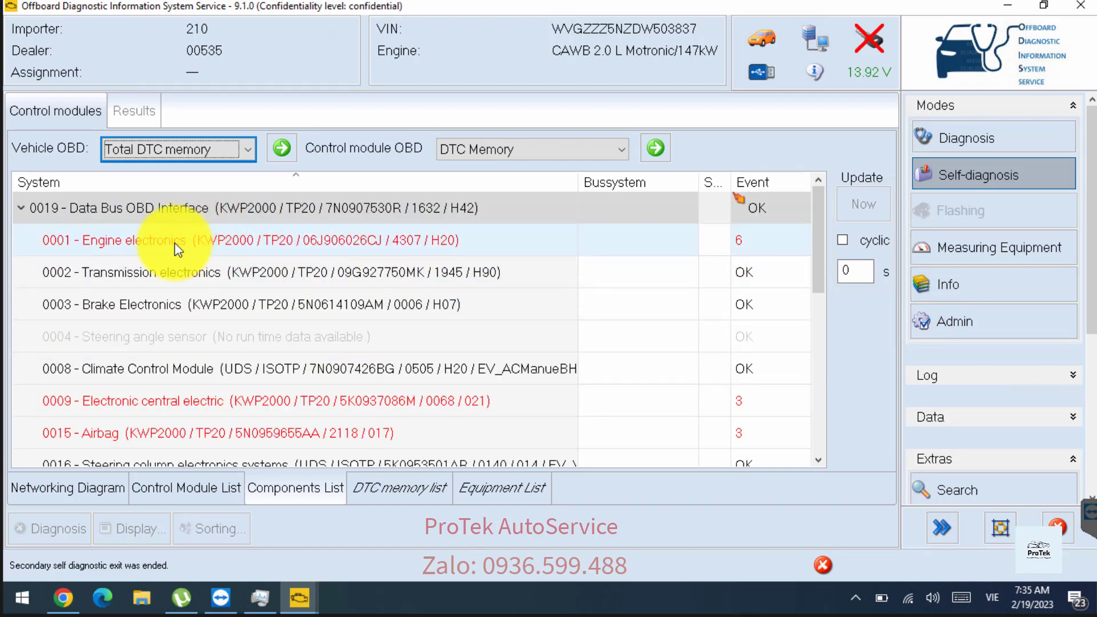
# Step: Read the DTC memory of the 0015 Airbag module, continuing despite the undetermined ignition status, and erase its stored fault codes
pyautogui.click(166, 439)
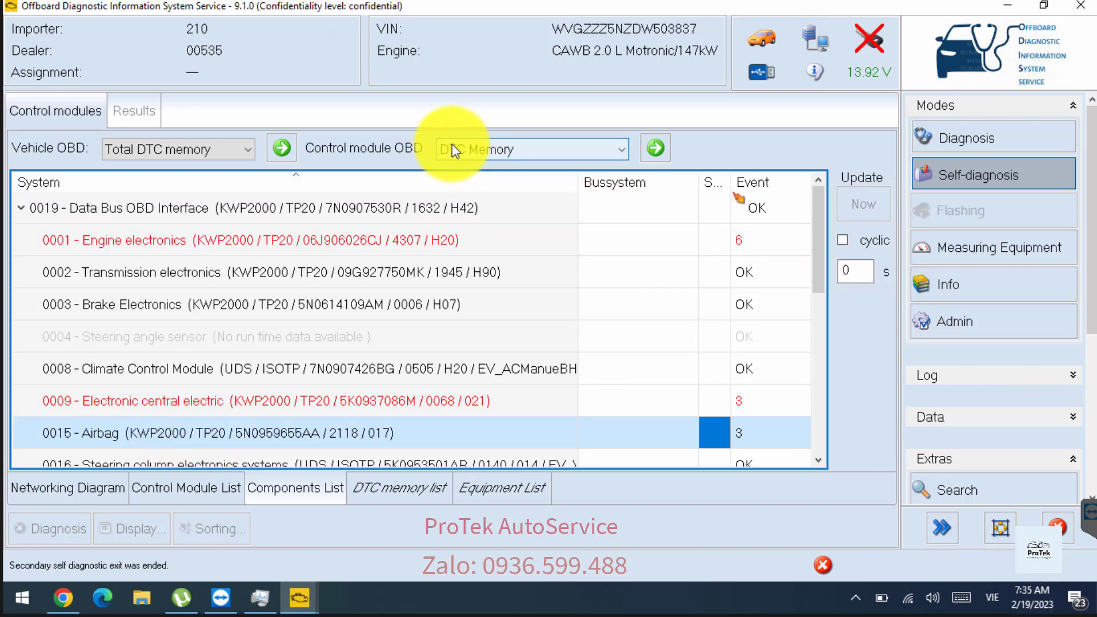
pyautogui.click(658, 150)
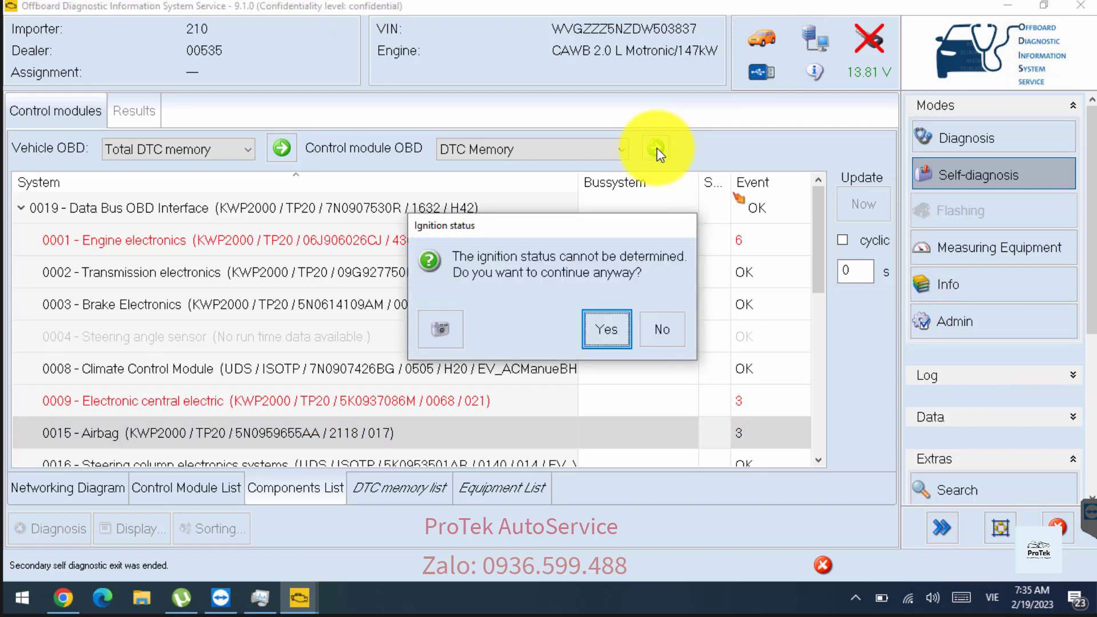
pyautogui.click(608, 330)
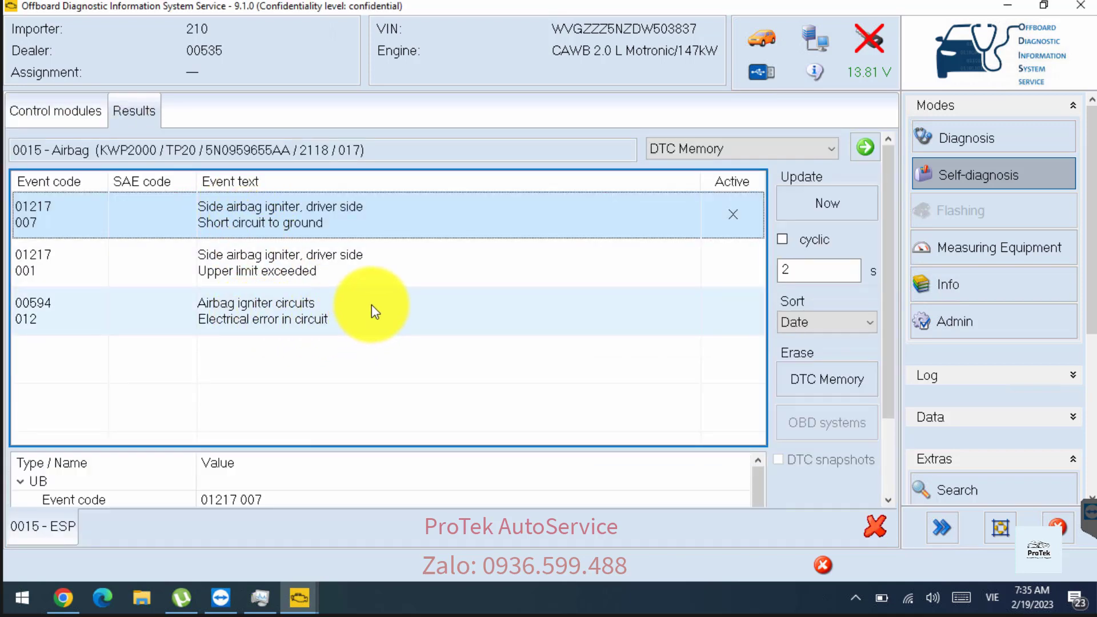
pyautogui.click(825, 379)
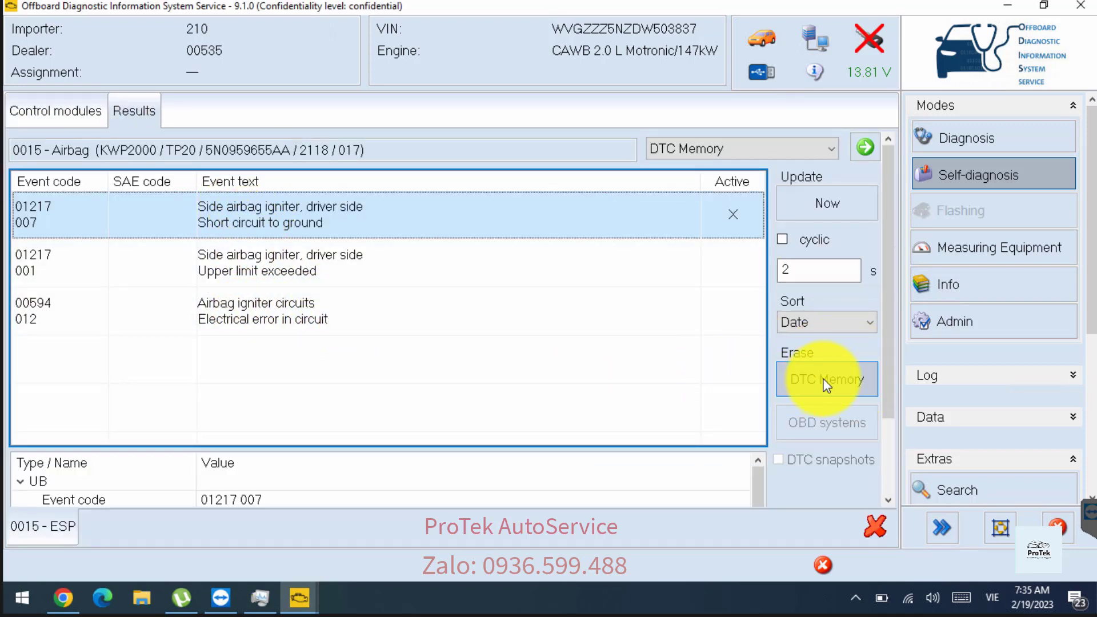
pyautogui.click(618, 334)
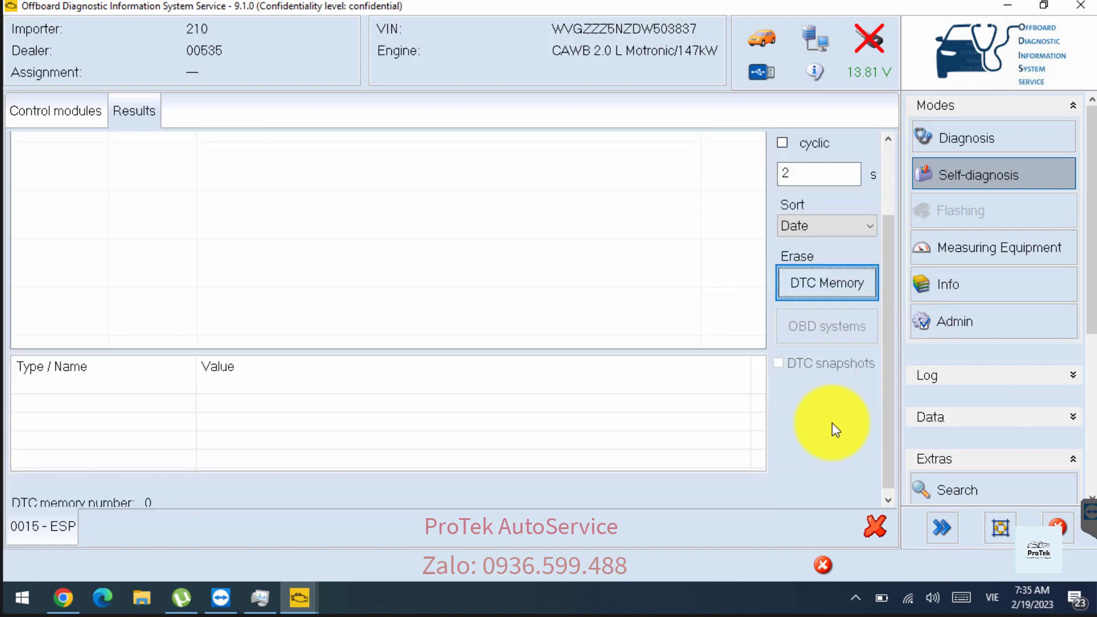
# Step: Update the Airbag module's DTC memory, then return to the control modules list and look through the stored events
pyautogui.click(817, 207)
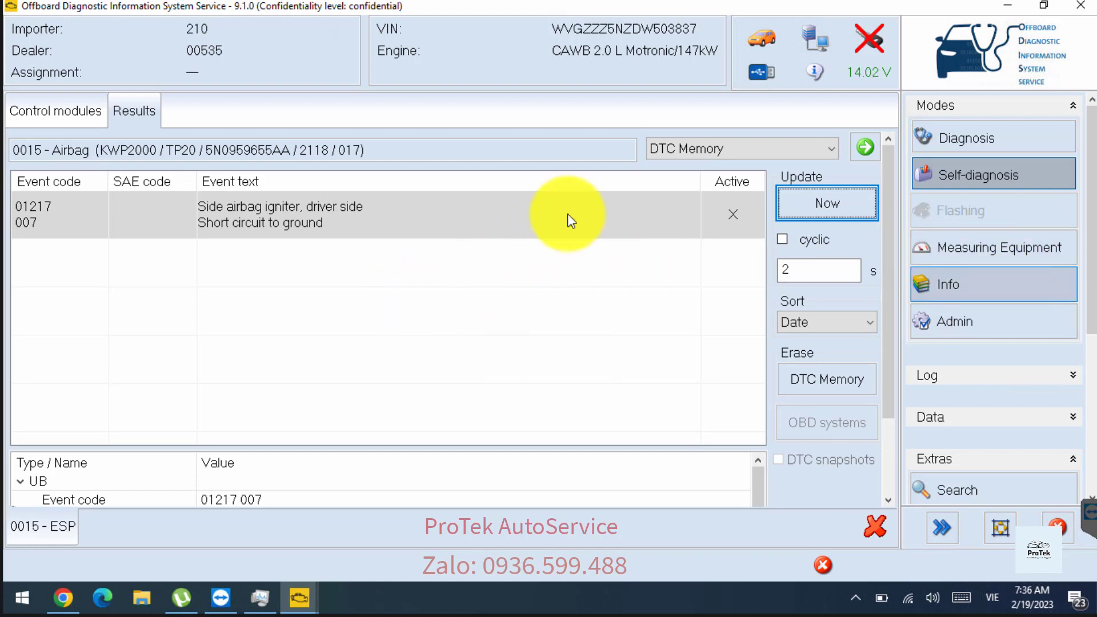
pyautogui.click(67, 114)
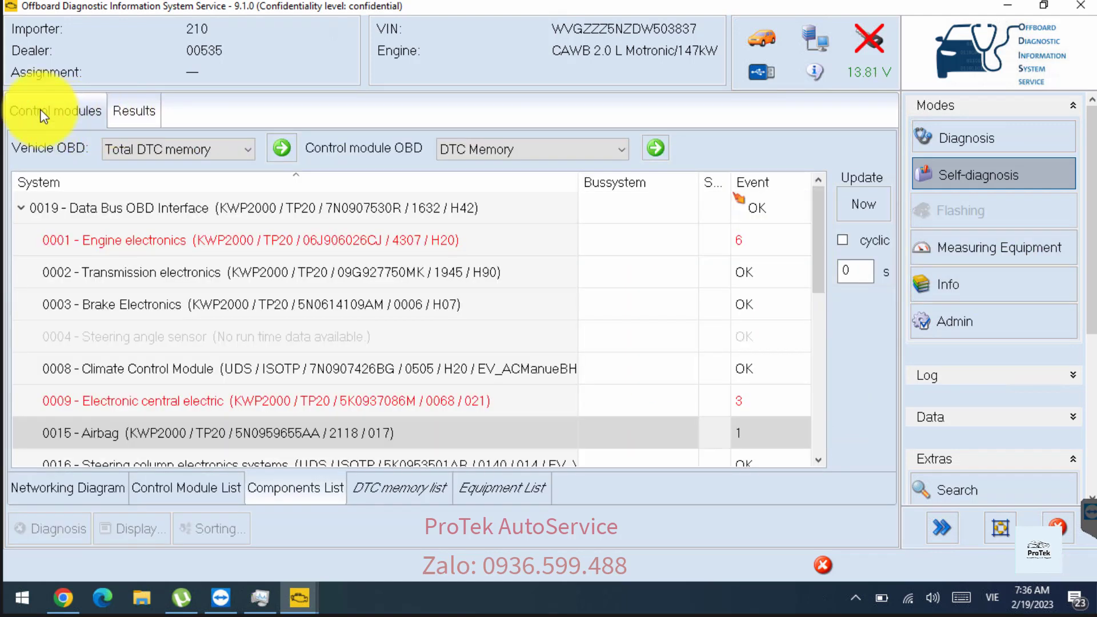
pyautogui.scroll(-4, 225, 300)
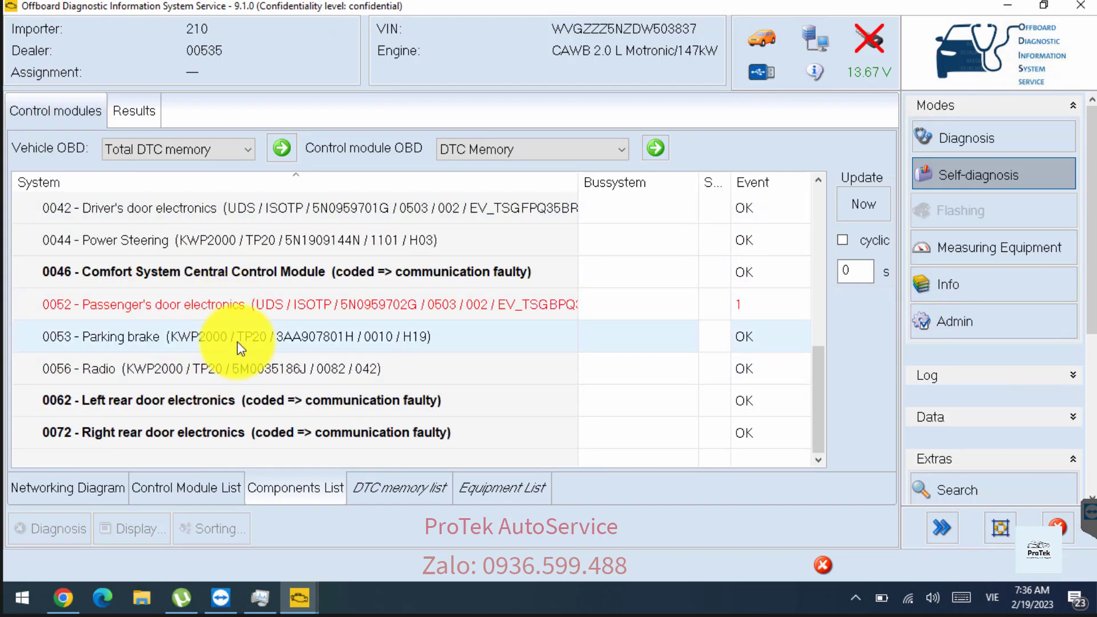
pyautogui.click(241, 337)
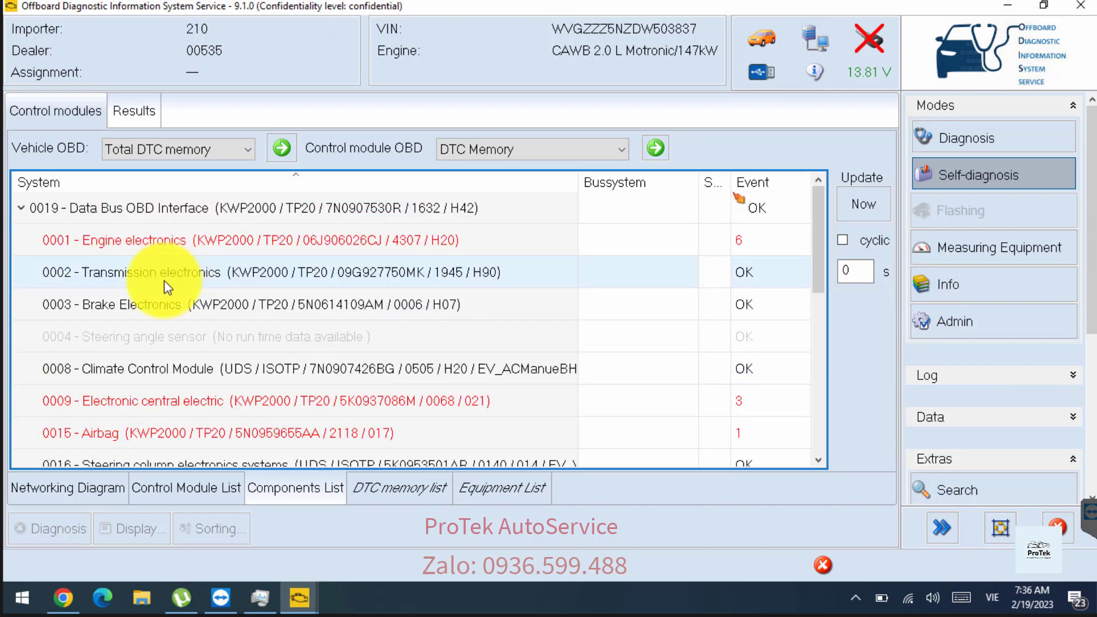
# Step: View the control module OBD functions available for the 0001 Engine electronics module
pyautogui.click(171, 238)
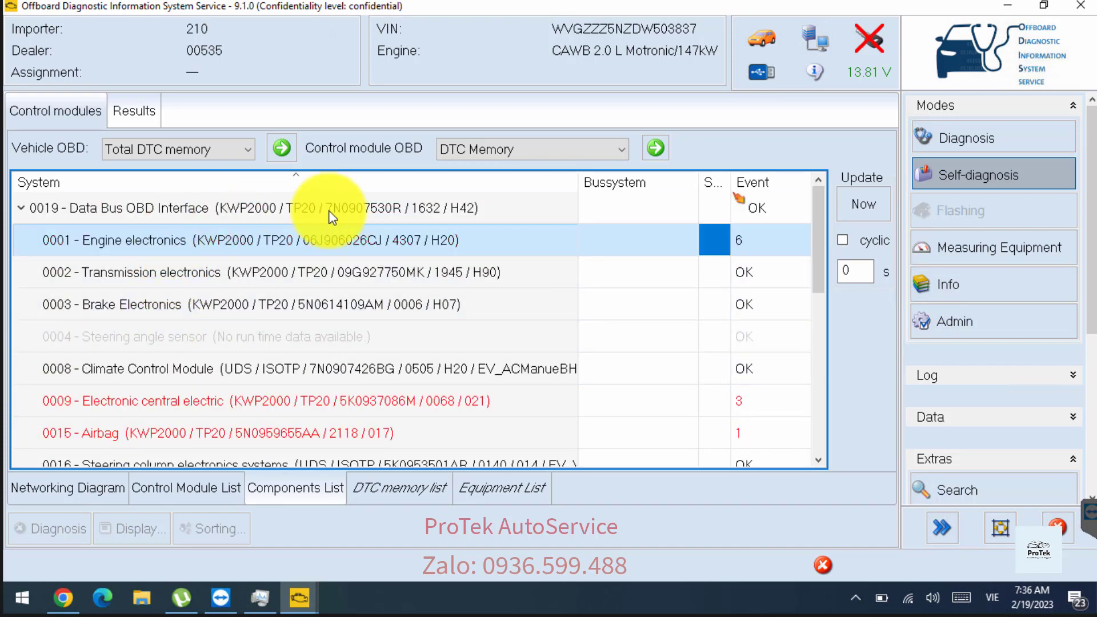
pyautogui.click(616, 154)
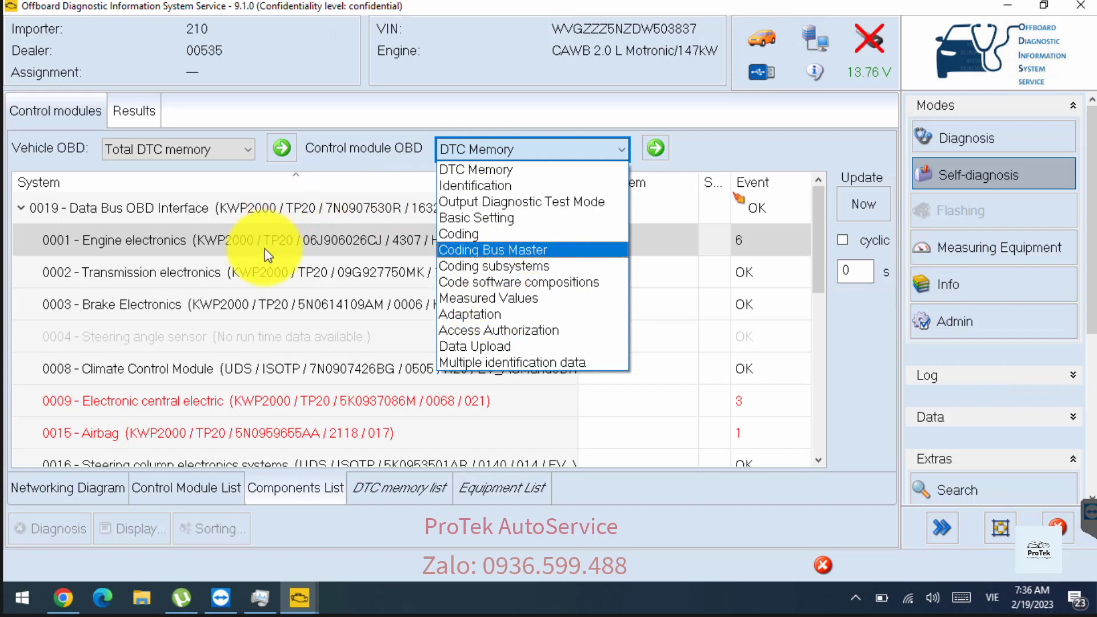
pyautogui.click(190, 195)
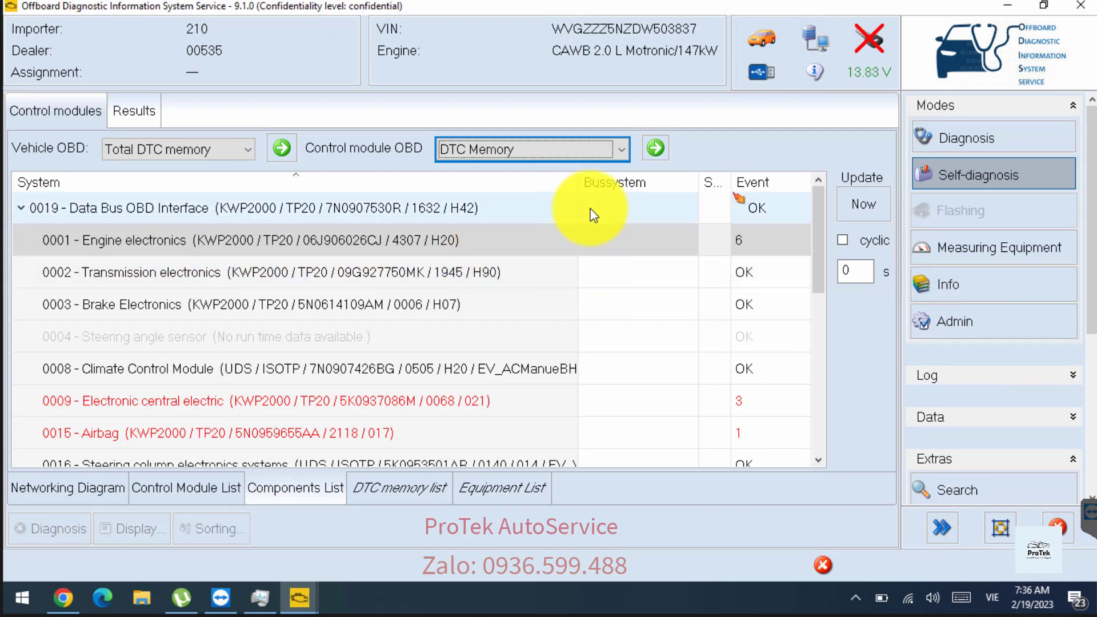
# Step: Return to the Diagnosis mode and display its control module list around the modules with stored events
pyautogui.click(972, 137)
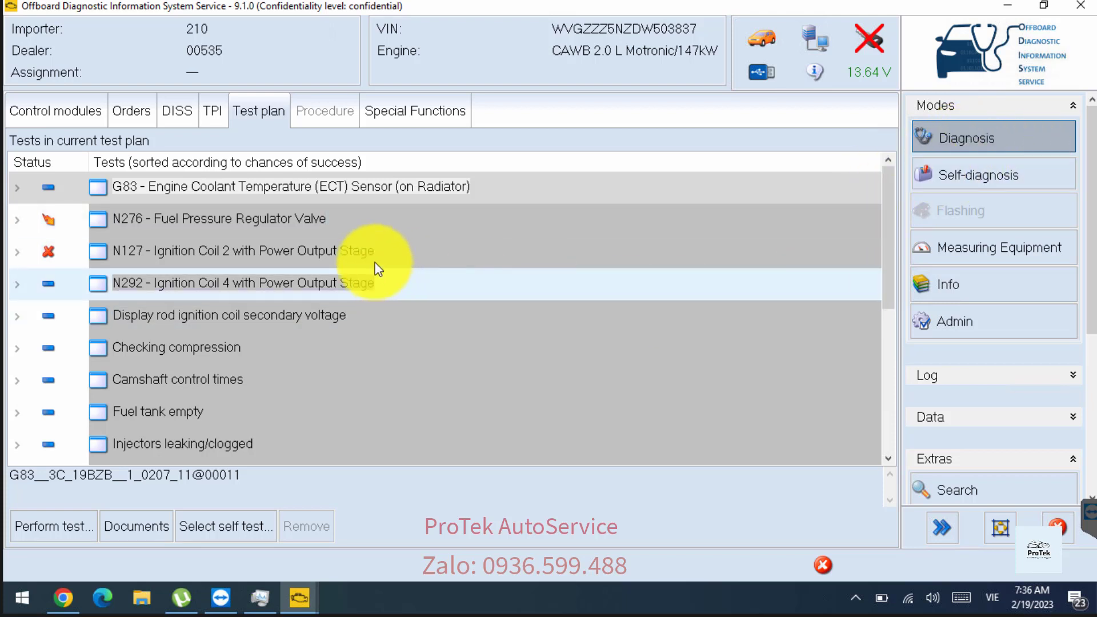
pyautogui.click(75, 115)
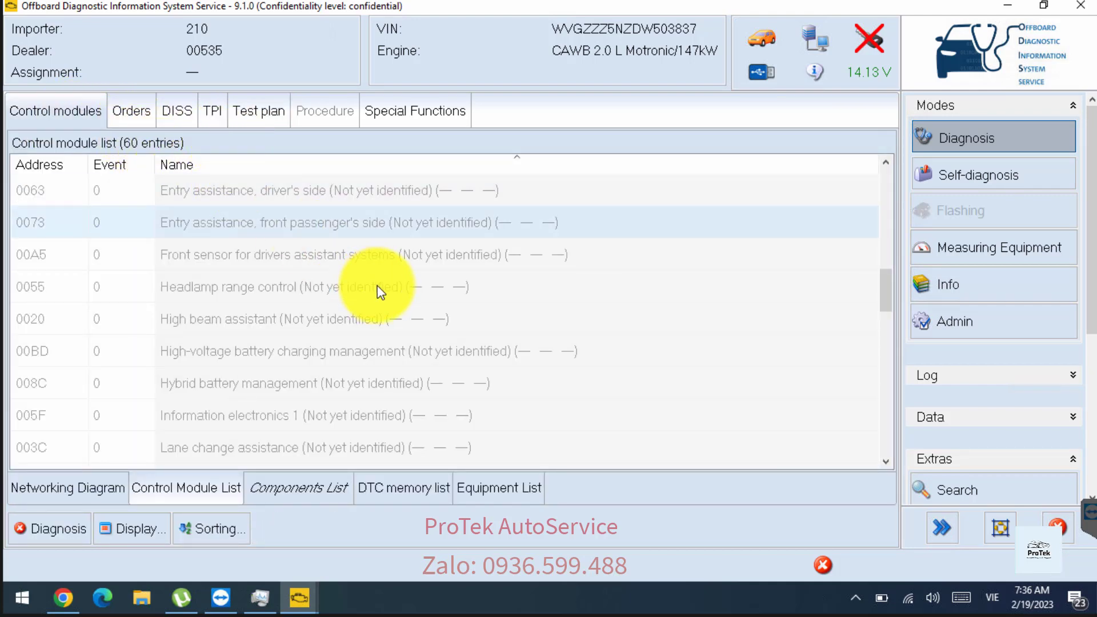
pyautogui.scroll(-8, 383, 287)
pyautogui.scroll(9, 393, 290)
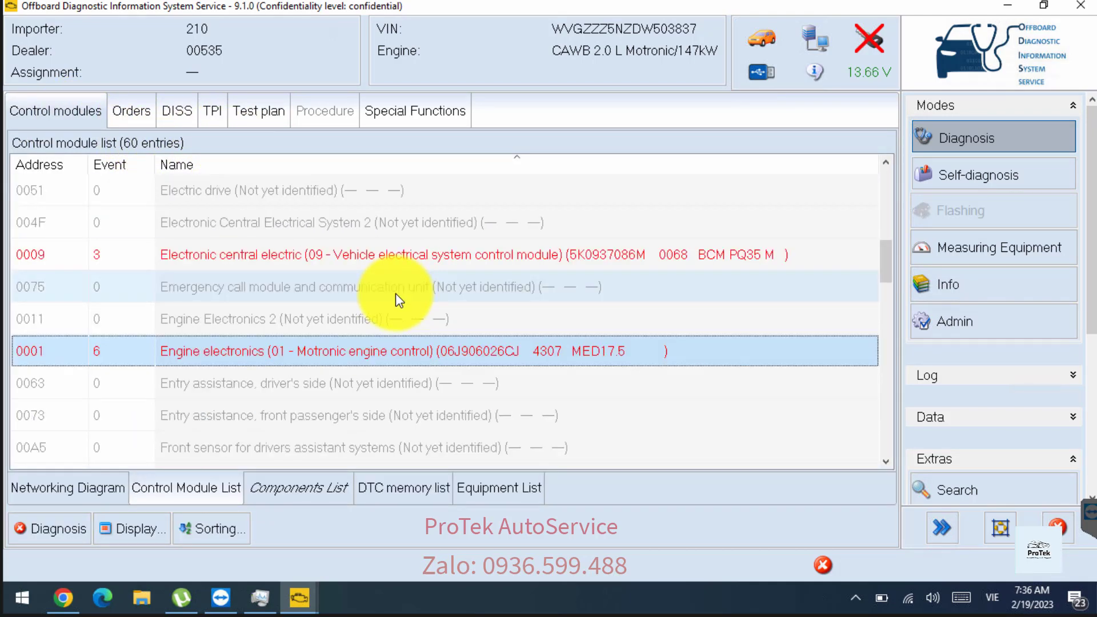
# Step: Run the guided function "09 - Read measured values" for the 0009 Electronic central electric module
pyautogui.rightClick(279, 246)
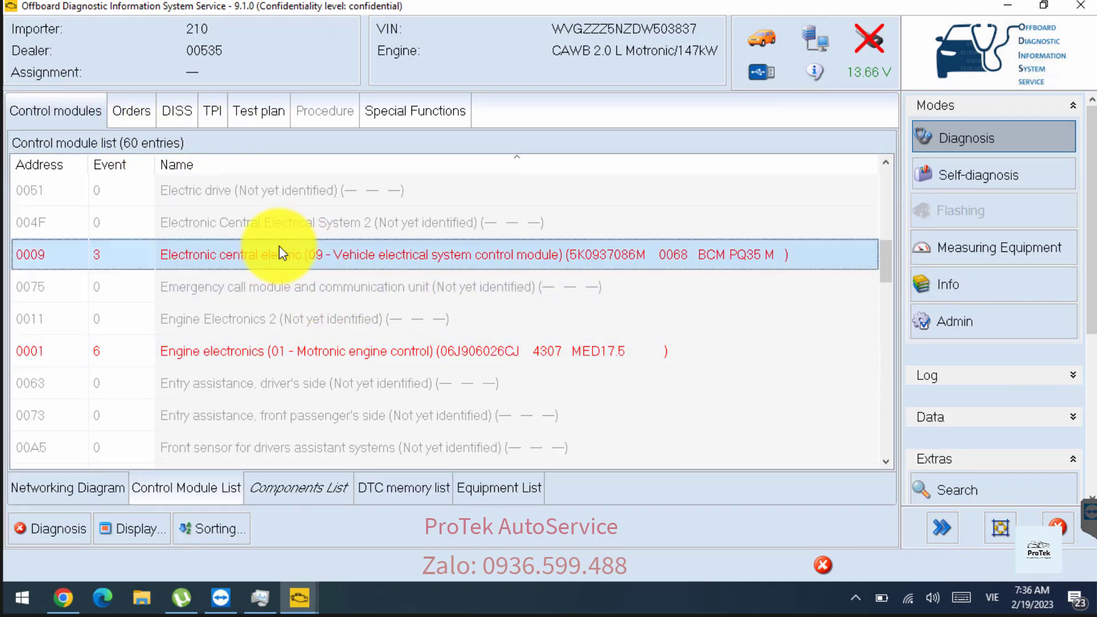
pyautogui.click(210, 255)
pyautogui.rightClick(211, 255)
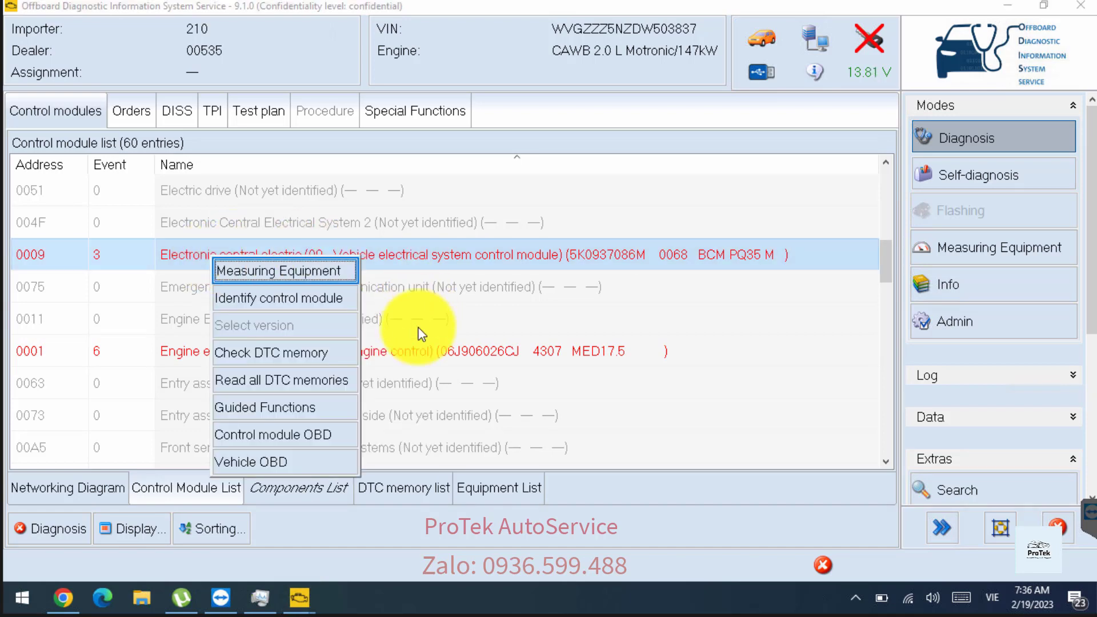
pyautogui.click(264, 409)
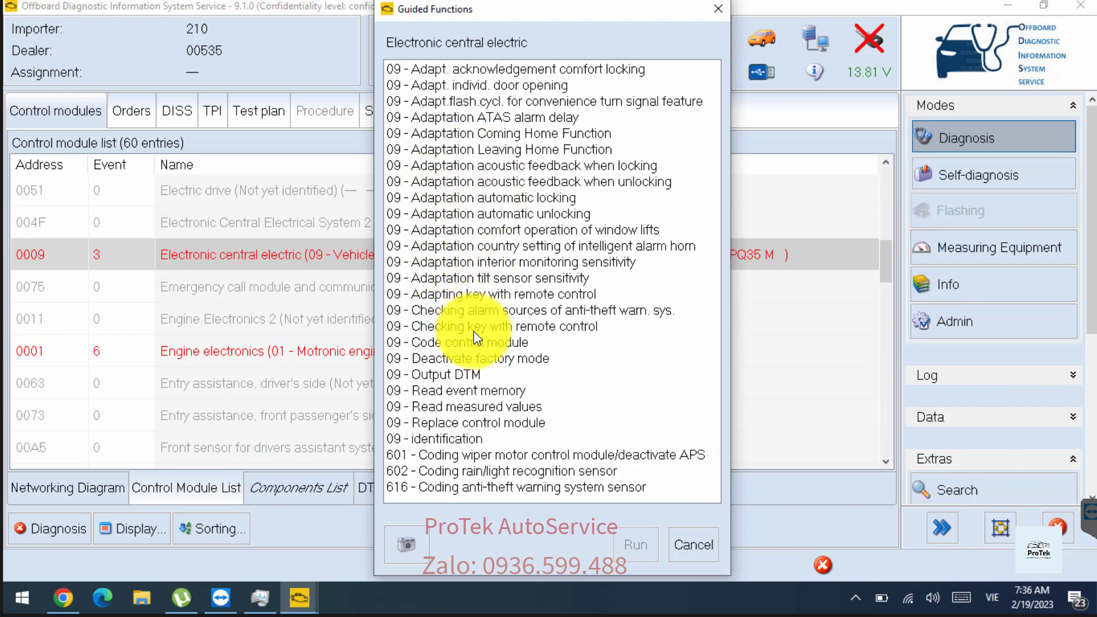
pyautogui.click(447, 411)
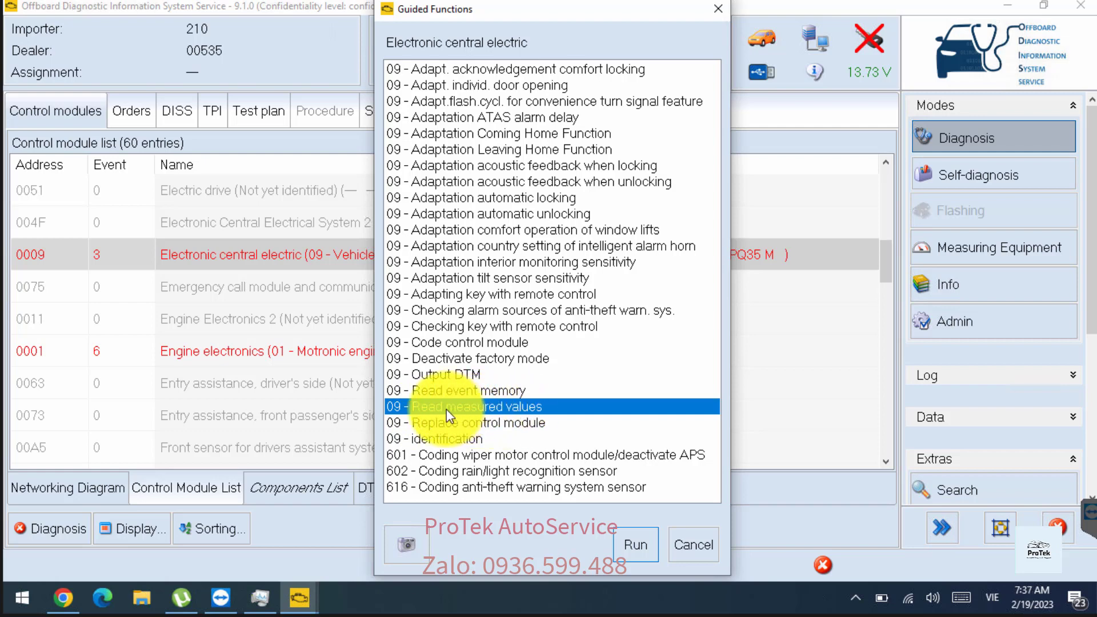
pyautogui.click(629, 546)
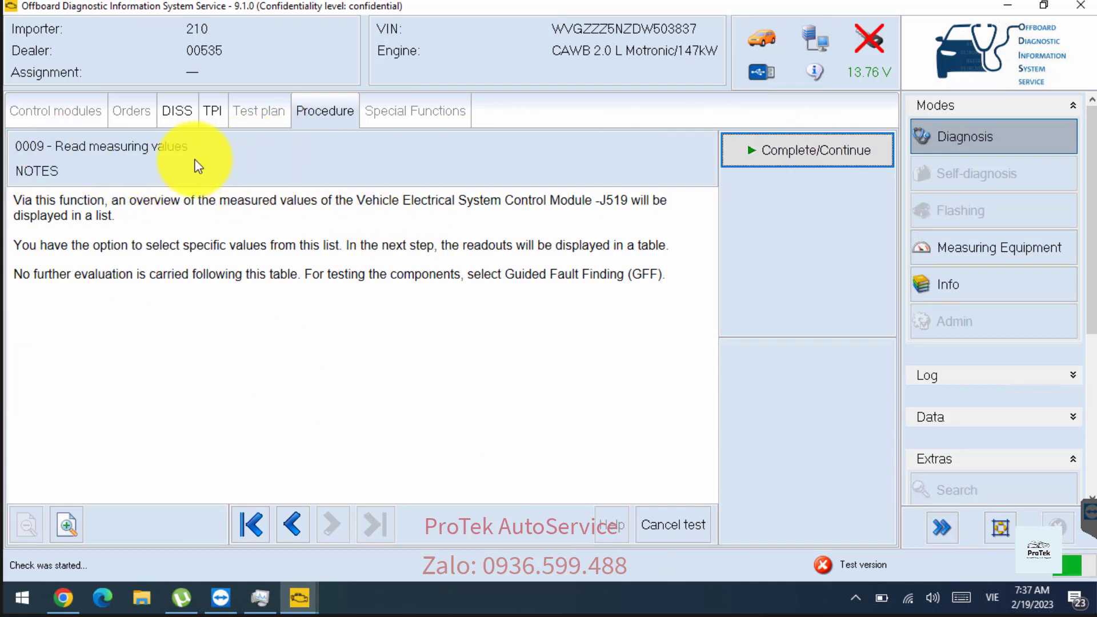
# Step: Continue past the notes to reading measuring values and look through the measured values available for selection
pyautogui.click(791, 147)
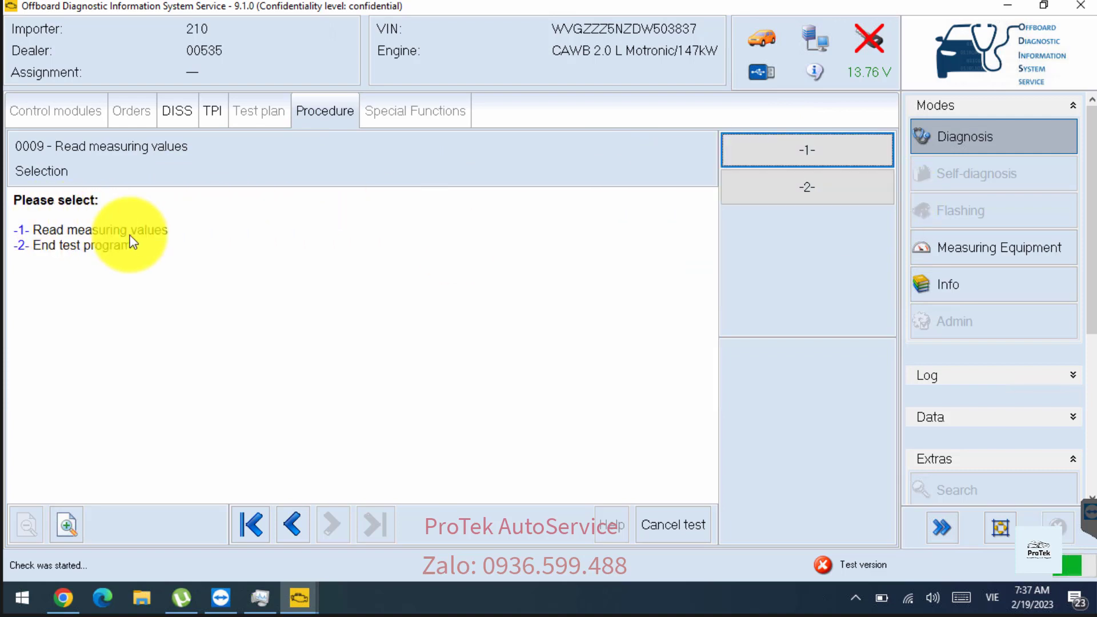
pyautogui.click(807, 148)
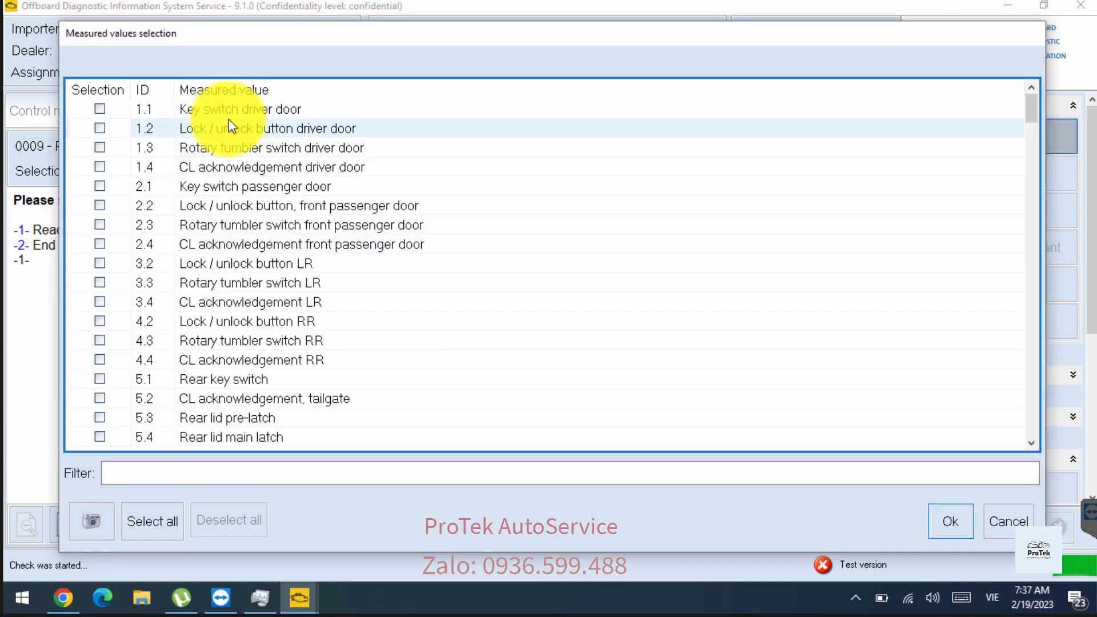
pyautogui.scroll(-3, 244, 244)
pyautogui.scroll(-10, 246, 244)
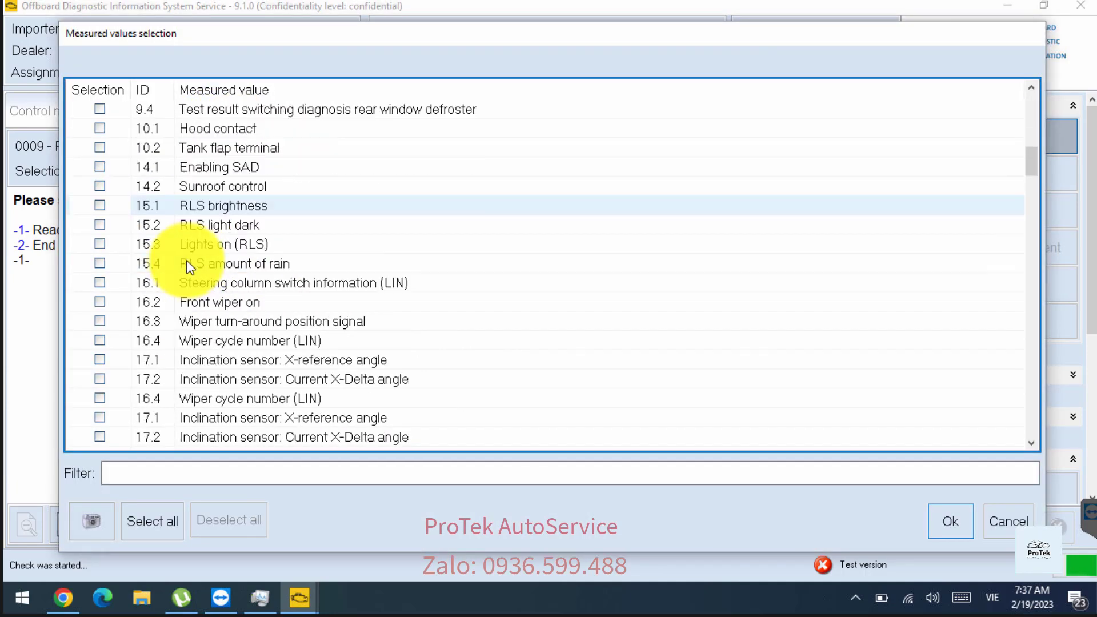
pyautogui.scroll(-15, 187, 272)
pyautogui.scroll(20, 196, 272)
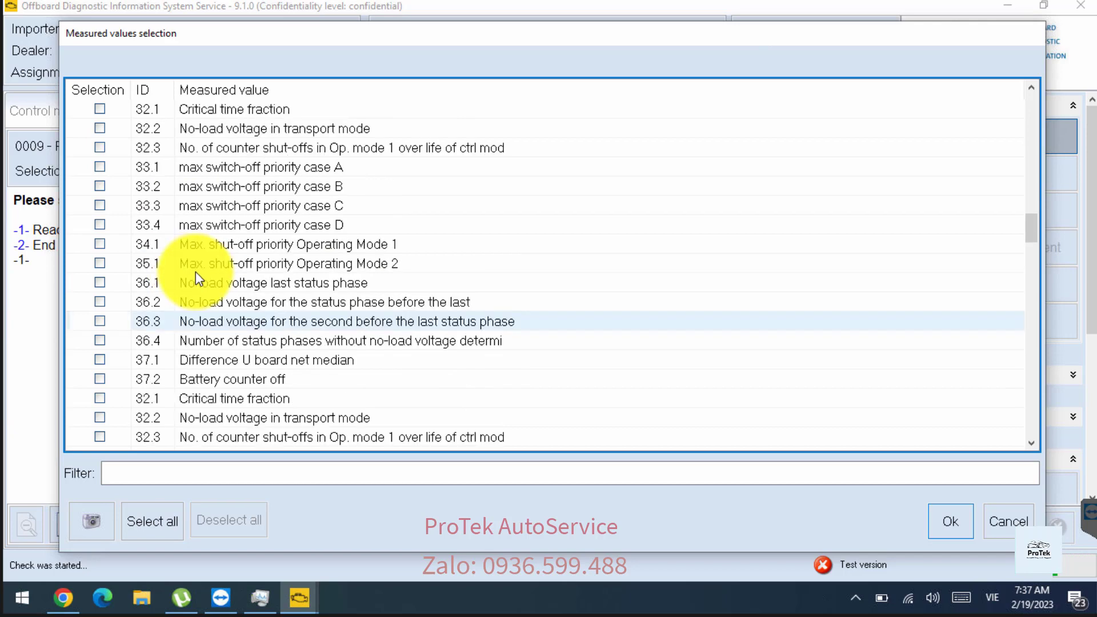
pyautogui.scroll(11, 196, 272)
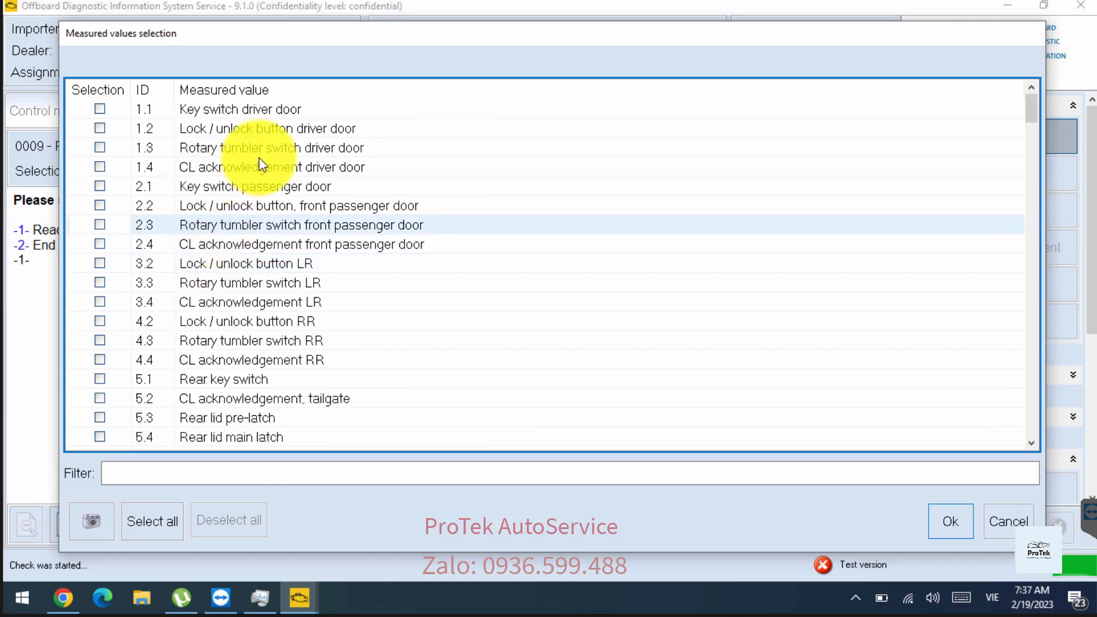
pyautogui.scroll(-10, 275, 280)
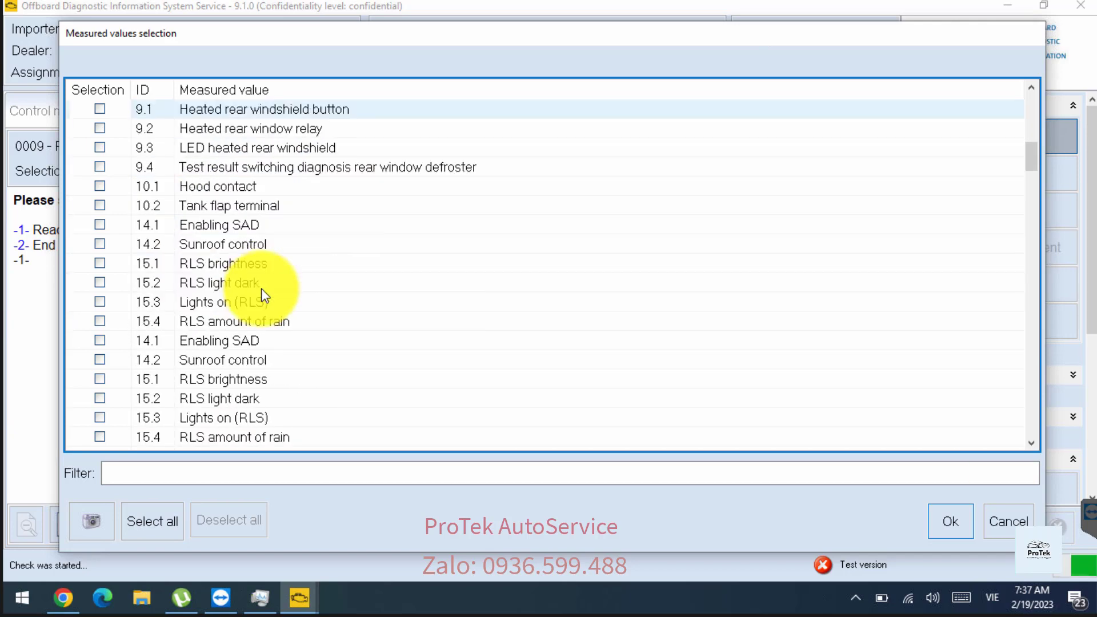
# Step: Try to filter the measured values by "speed" and return to the test program selection
pyautogui.click(218, 472)
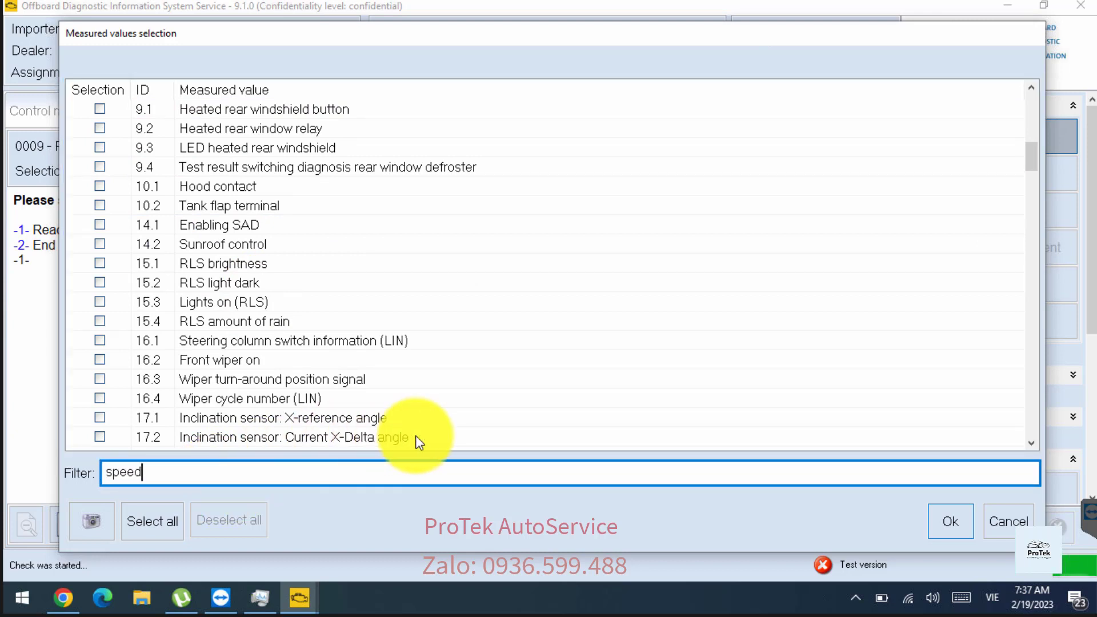
pyautogui.scroll(5, 201, 400)
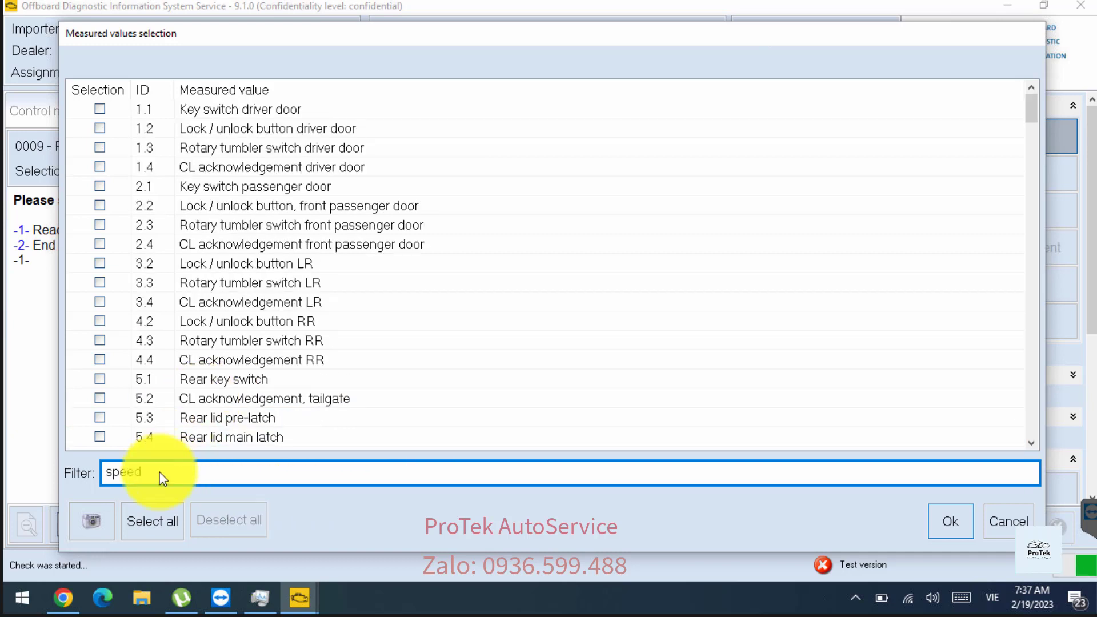
pyautogui.press('Return')
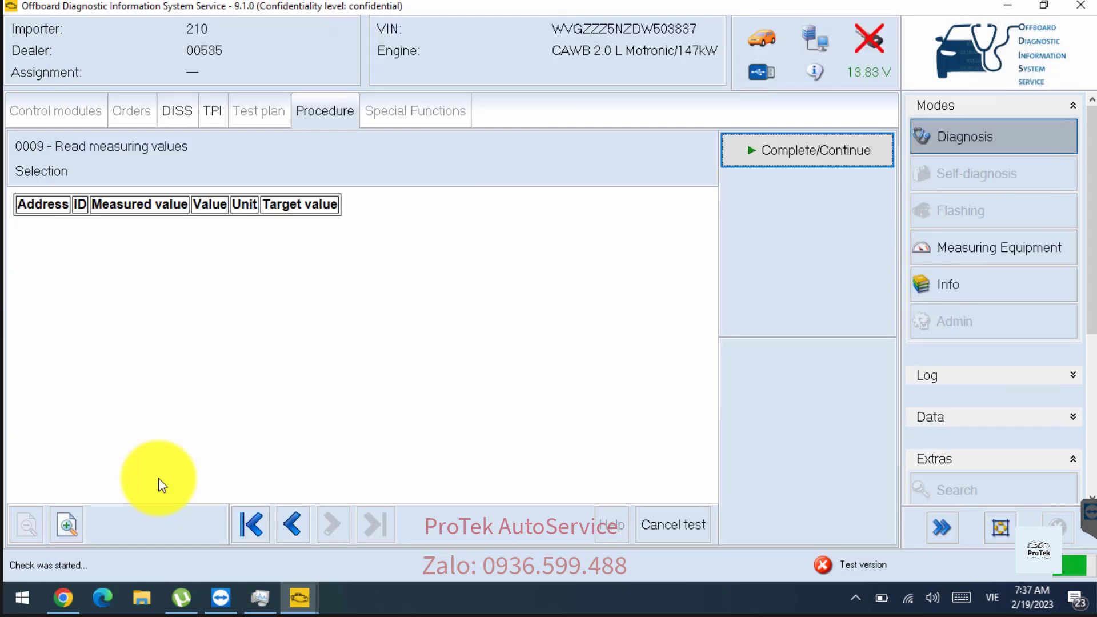
pyautogui.click(774, 156)
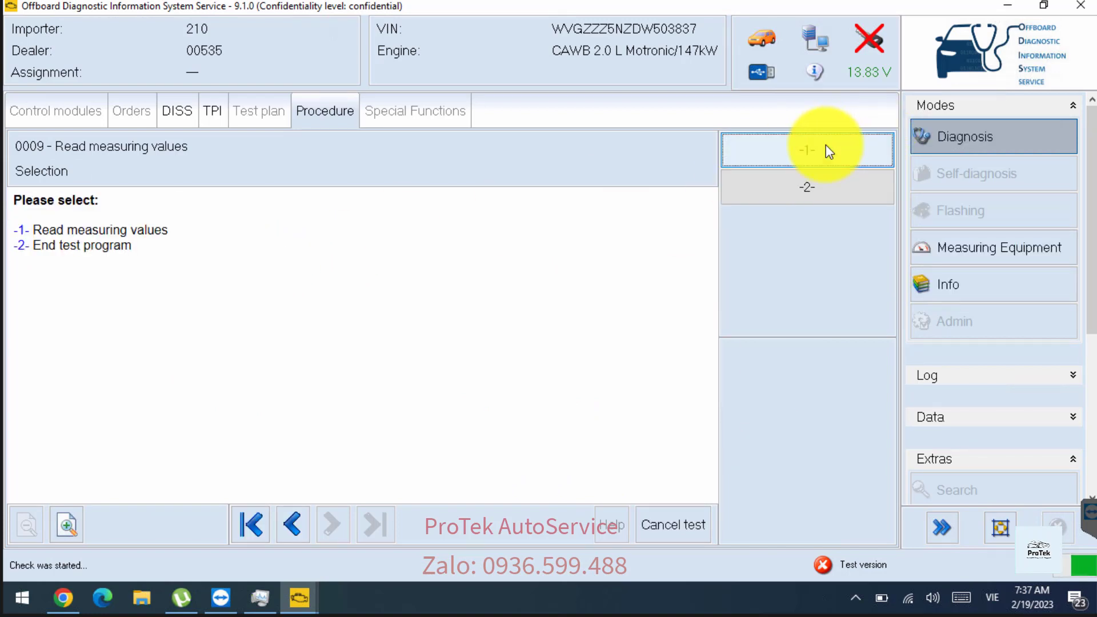
# Step: Reopen the measured values selection, filter it by "speed" and select 71.1 Vehicle speed
pyautogui.click(826, 147)
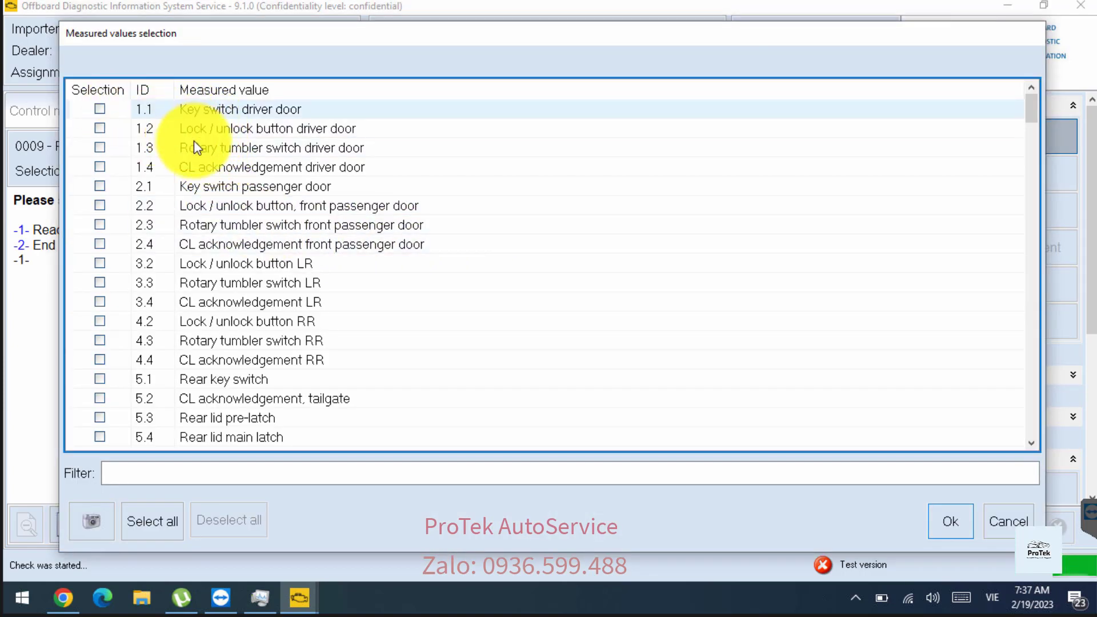
pyautogui.click(260, 470)
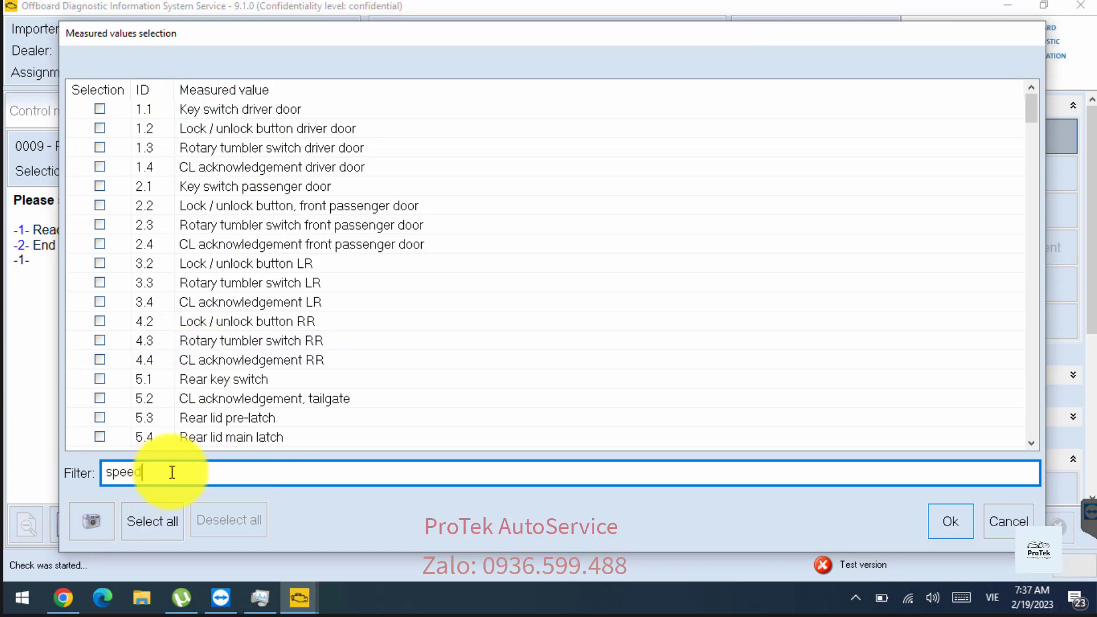
pyautogui.scroll(-5, 252, 337)
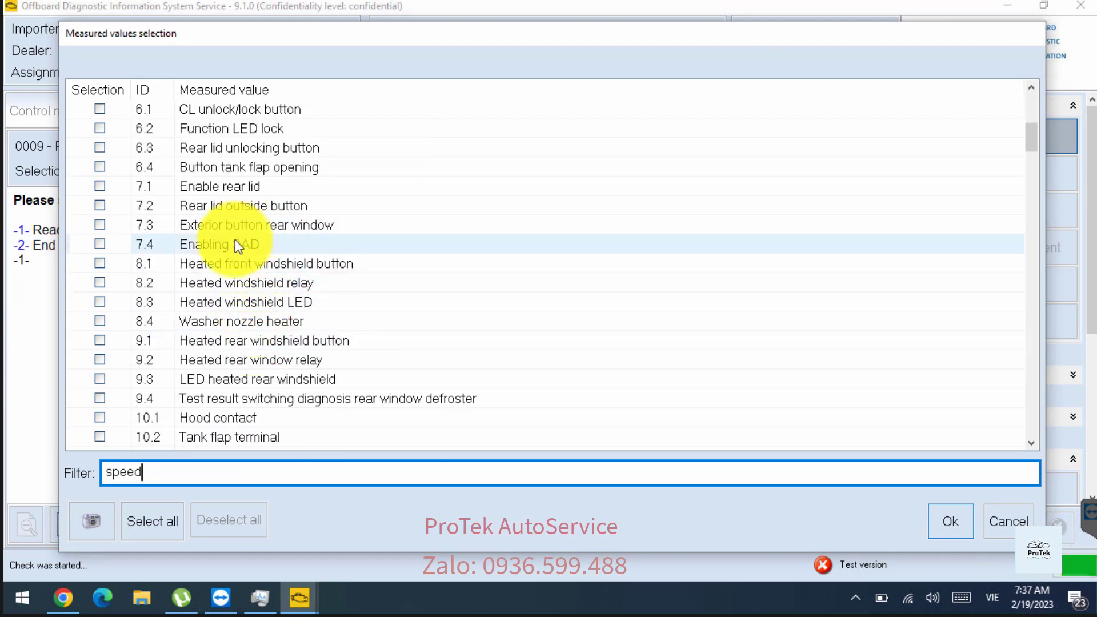
pyautogui.scroll(-10, 221, 314)
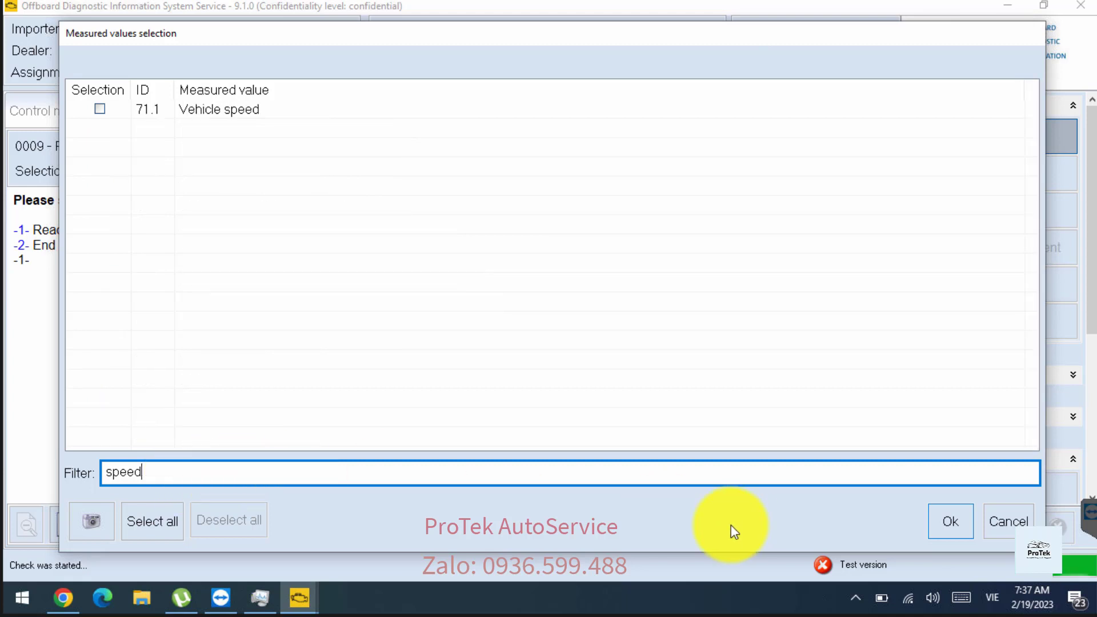
pyautogui.click(101, 109)
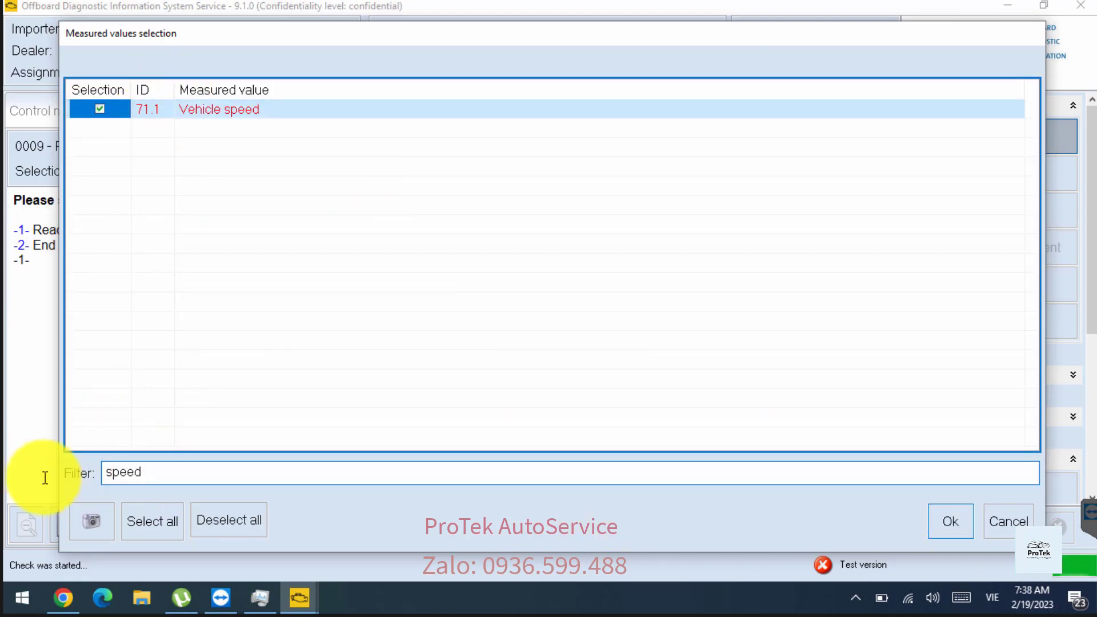
# Step: Clear the filter and select 22.4 Odometer reading, 23.2 Date, 25.2 Inclination sensor alarm detected and 26.1 Alarm horn: Status
pyautogui.press('Tab')
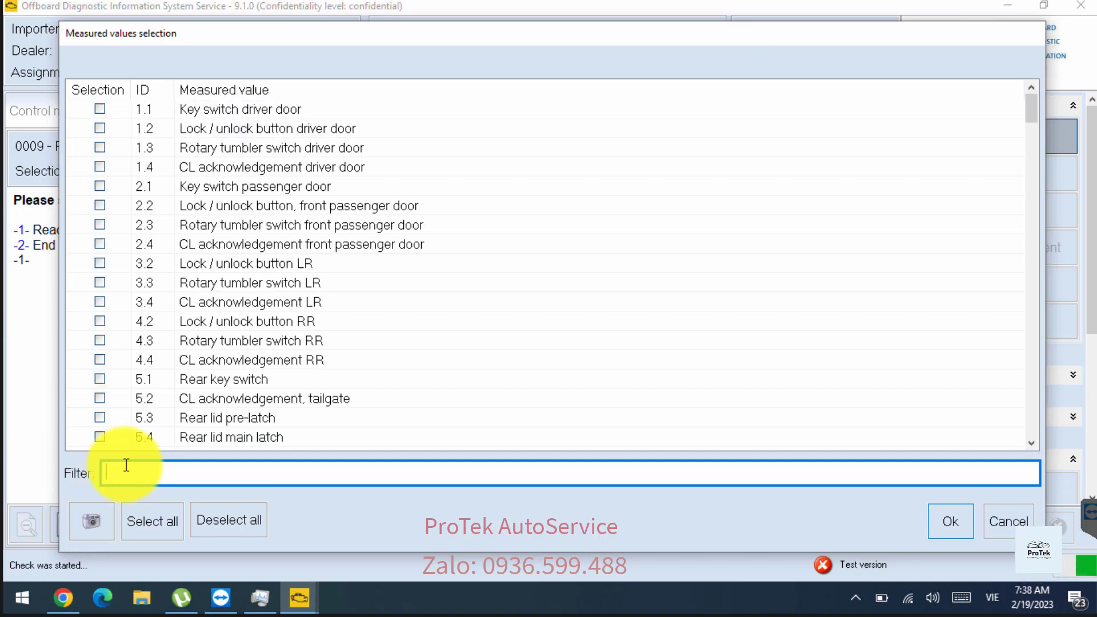
pyautogui.scroll(-10, 115, 294)
pyautogui.scroll(-11, 152, 319)
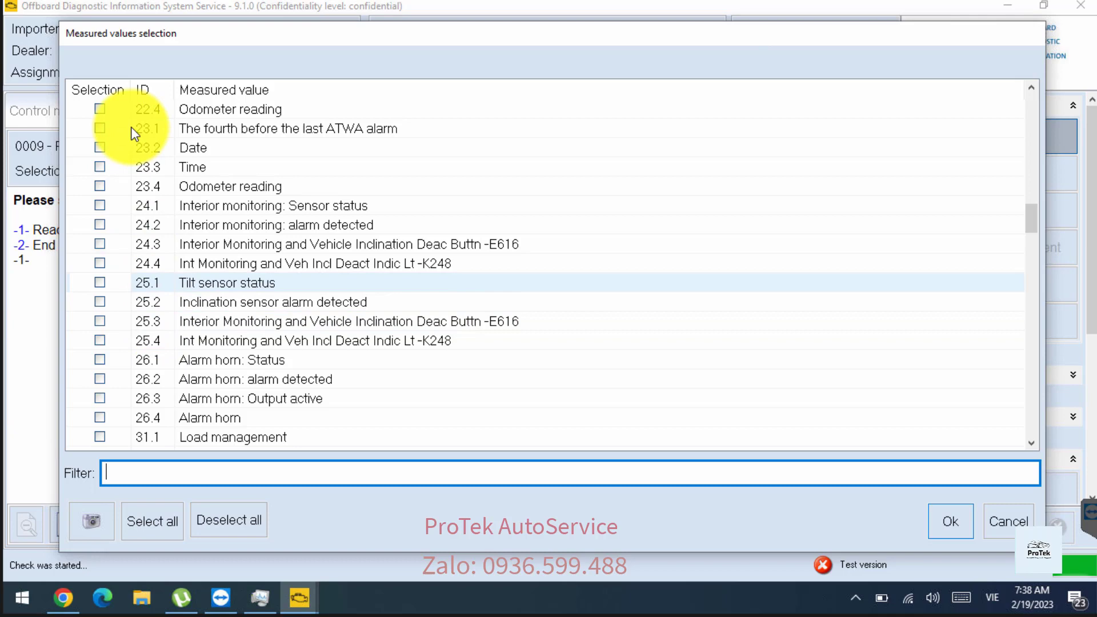
pyautogui.click(99, 147)
pyautogui.click(100, 109)
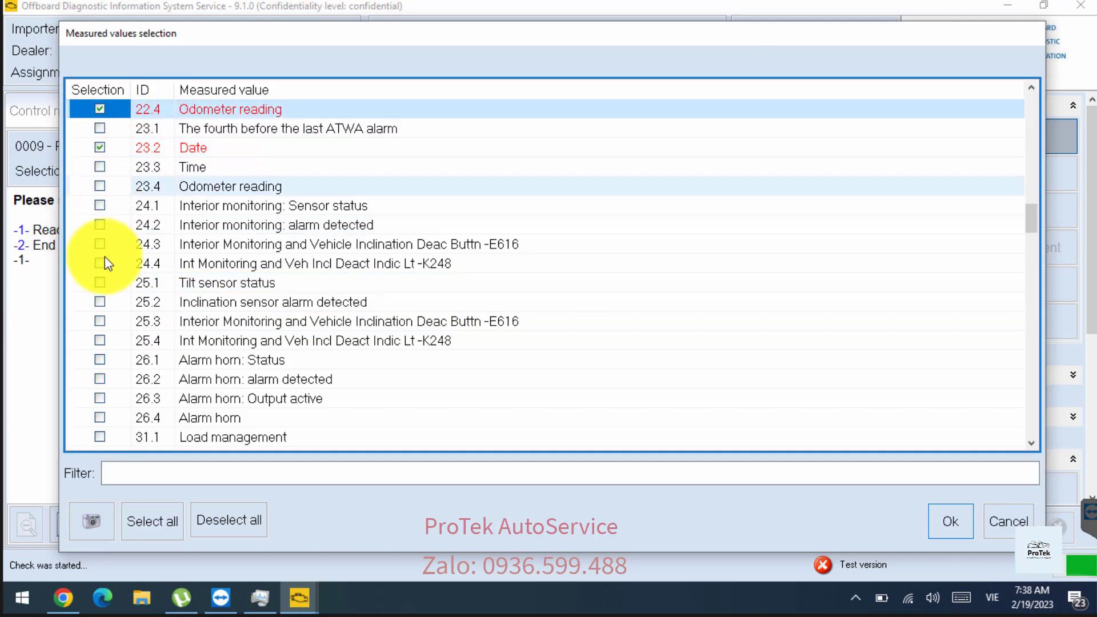
pyautogui.click(99, 302)
pyautogui.click(99, 359)
# Step: Select 42.2 Right low beam headlight, 43.2 Right front turn signal, 44.2 Right turn signal, 45.4 License Plate Light-X and 46.3 Tail lamp left
pyautogui.scroll(-15, 84, 405)
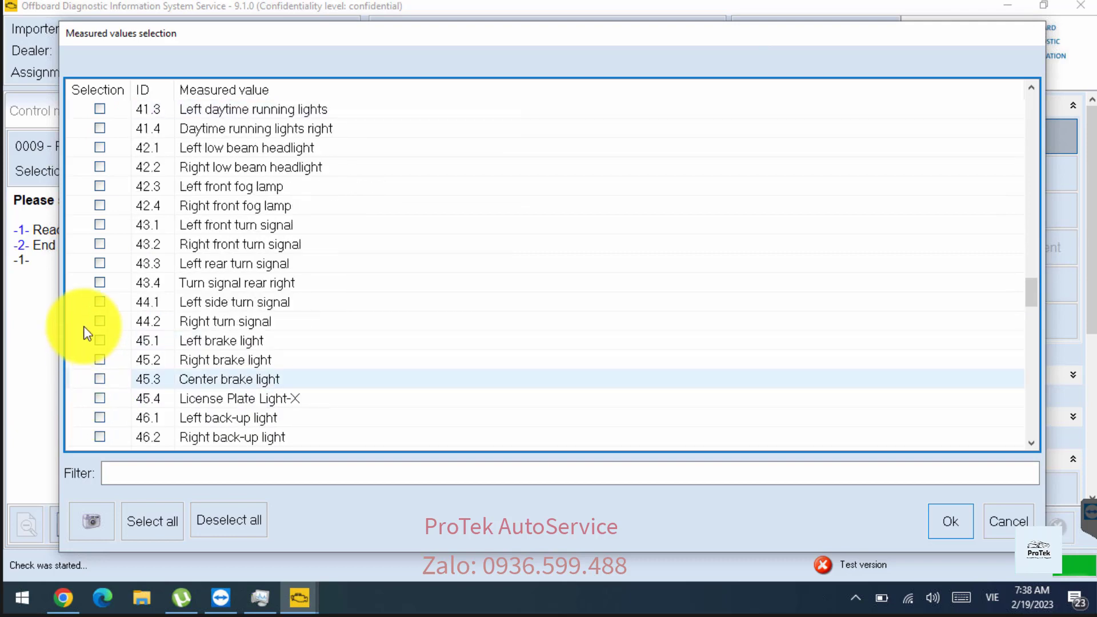
pyautogui.click(99, 321)
pyautogui.click(99, 244)
pyautogui.click(100, 167)
pyautogui.scroll(-12, 132, 355)
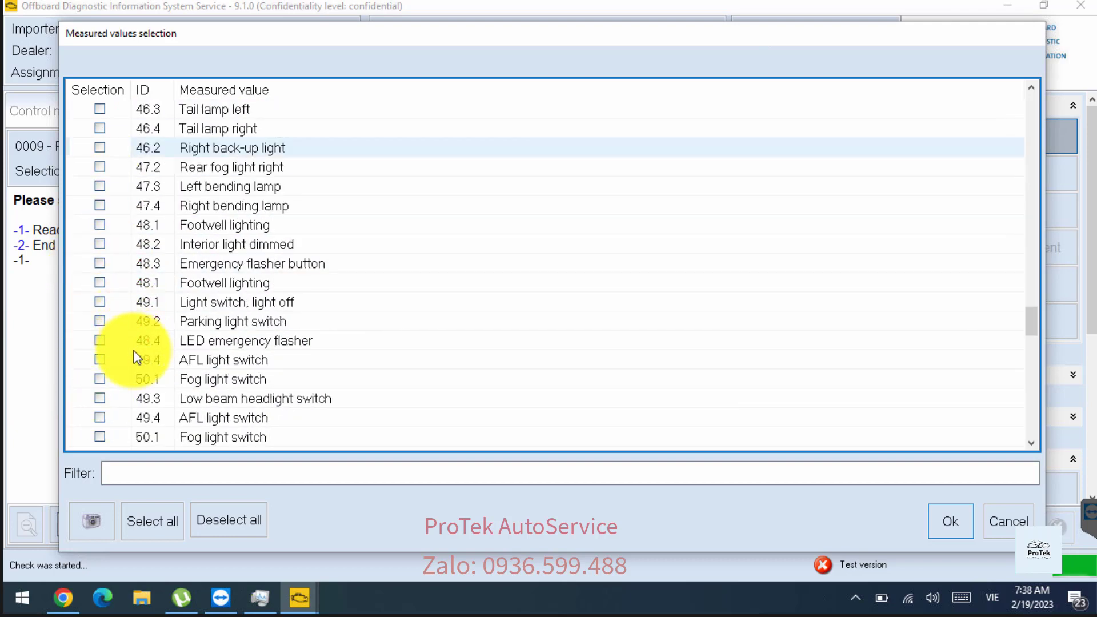
pyautogui.scroll(11, 113, 372)
pyautogui.click(100, 340)
pyautogui.click(100, 398)
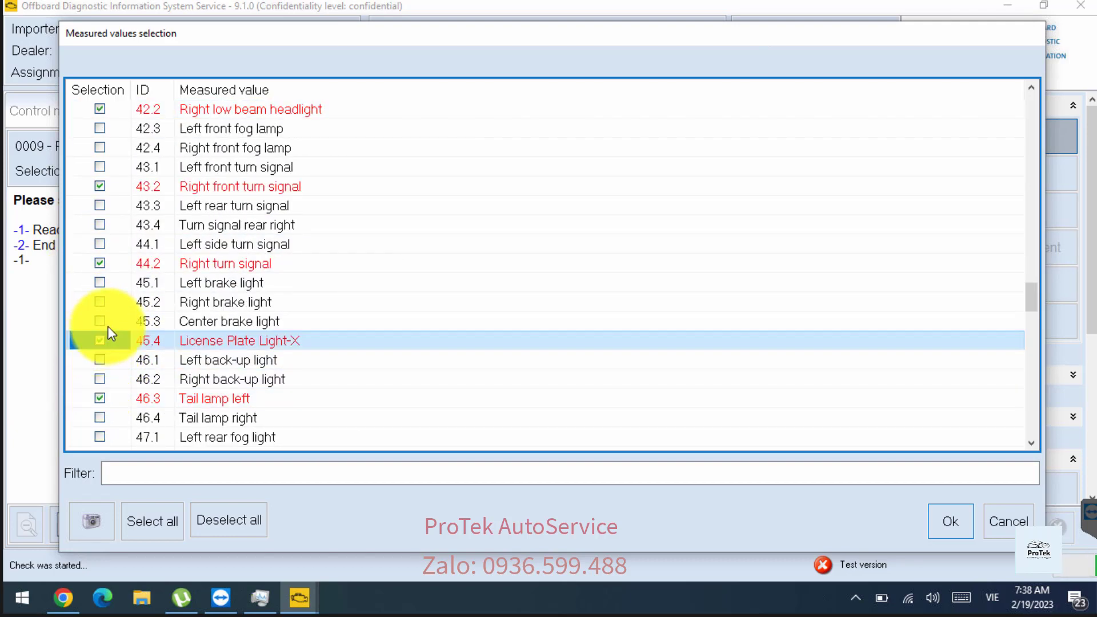
# Step: Select 51.4 Light configuration used, 53.1 Instrument illumination (terminal 58D/S) and 54.1 TIG illumination request, and confirm the measured values selection
pyautogui.scroll(-10, 106, 360)
pyautogui.click(99, 378)
pyautogui.click(99, 321)
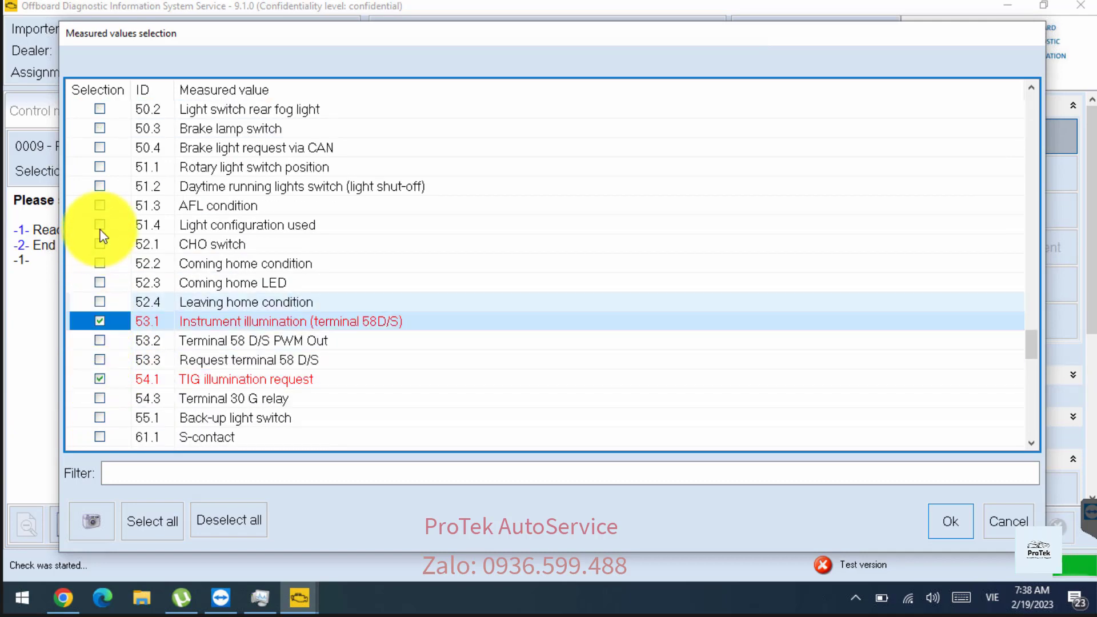
pyautogui.click(99, 225)
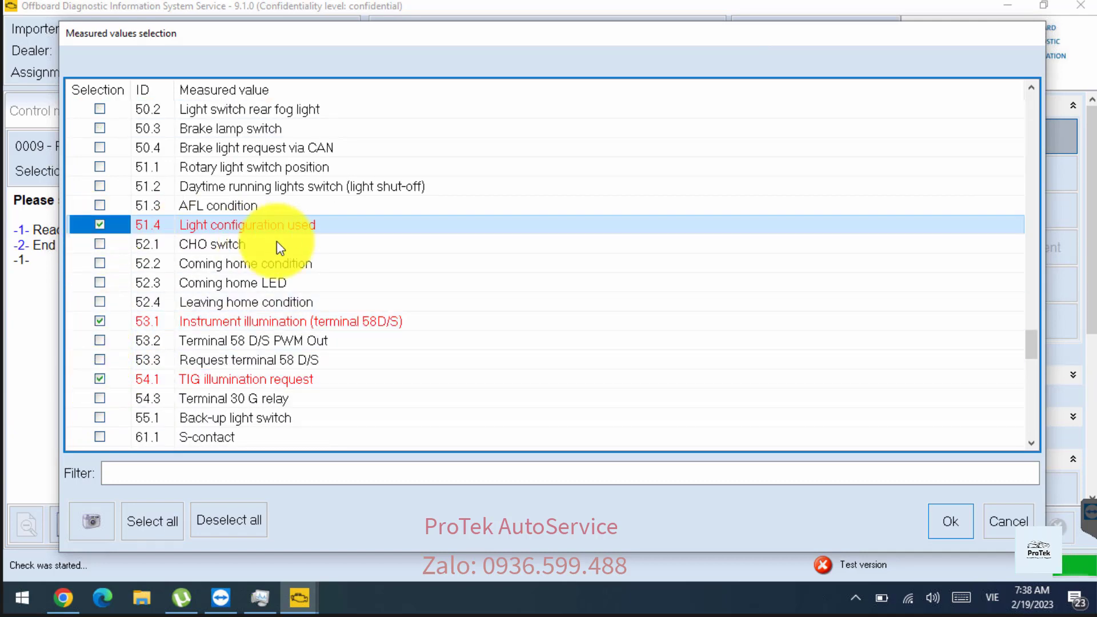
pyautogui.click(956, 521)
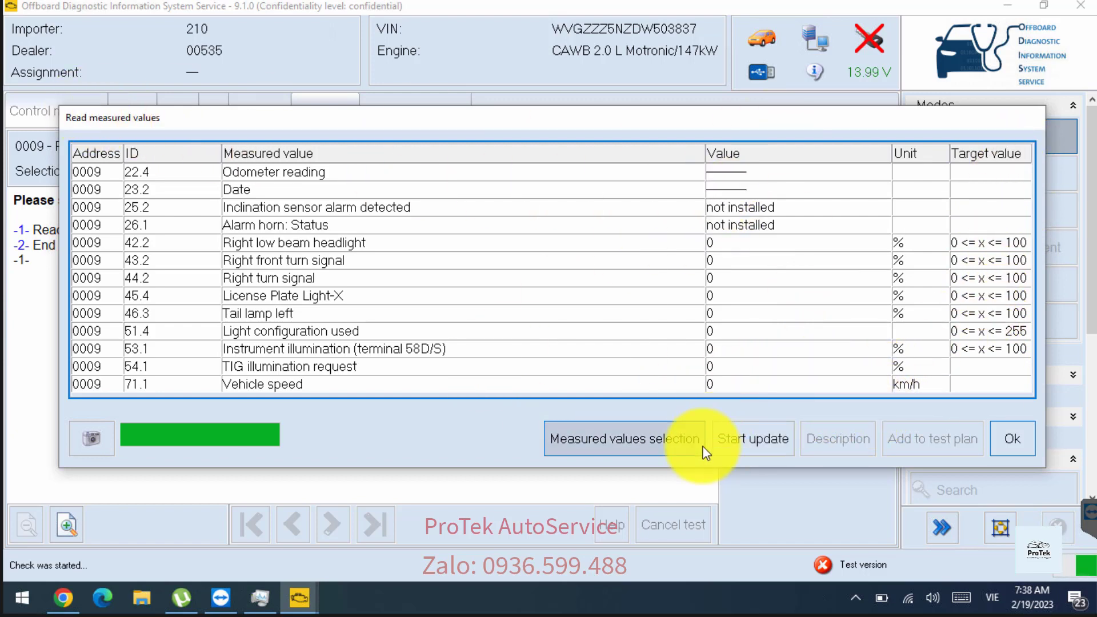
# Step: Start the live update of the selected measured values and examine the readings row by row, including the turn signals and vehicle speed
pyautogui.click(760, 441)
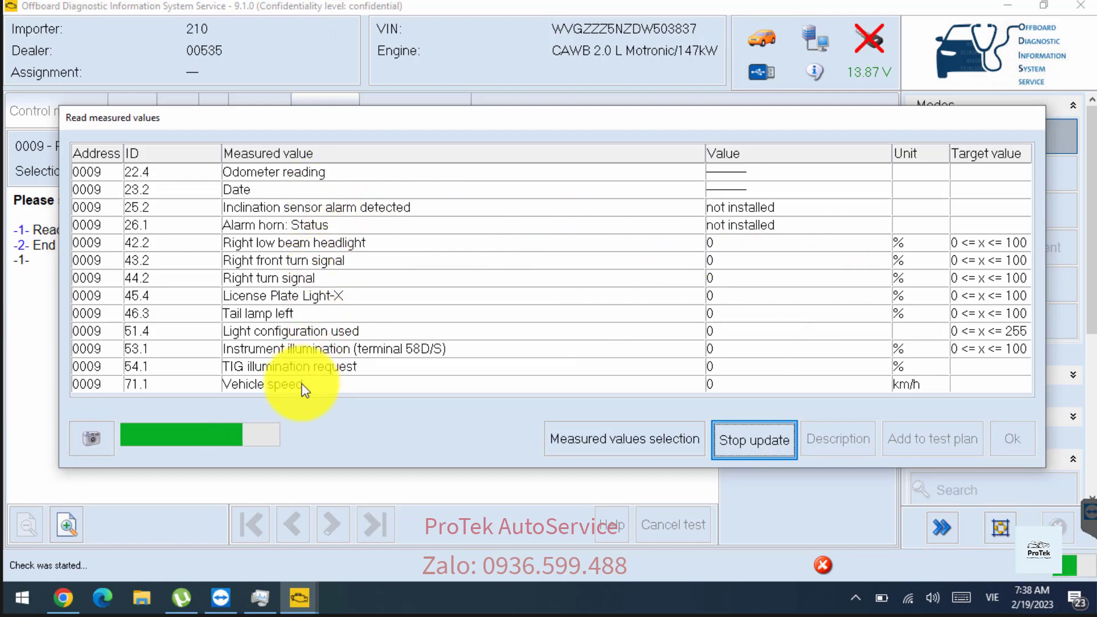
pyautogui.click(550, 387)
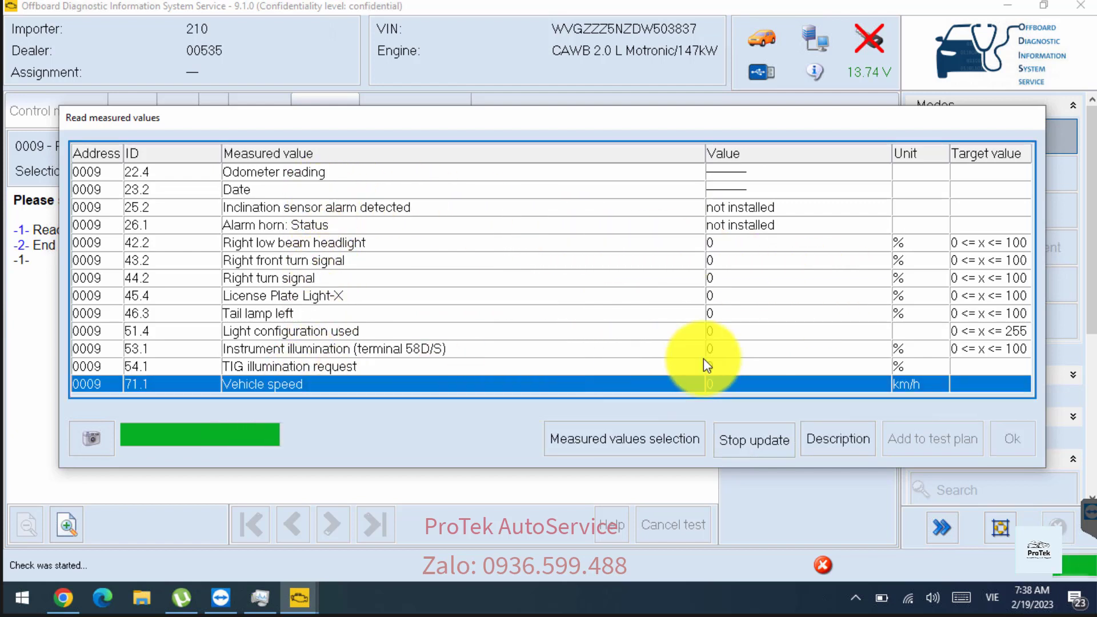
pyautogui.click(759, 365)
pyautogui.click(654, 296)
pyautogui.click(634, 207)
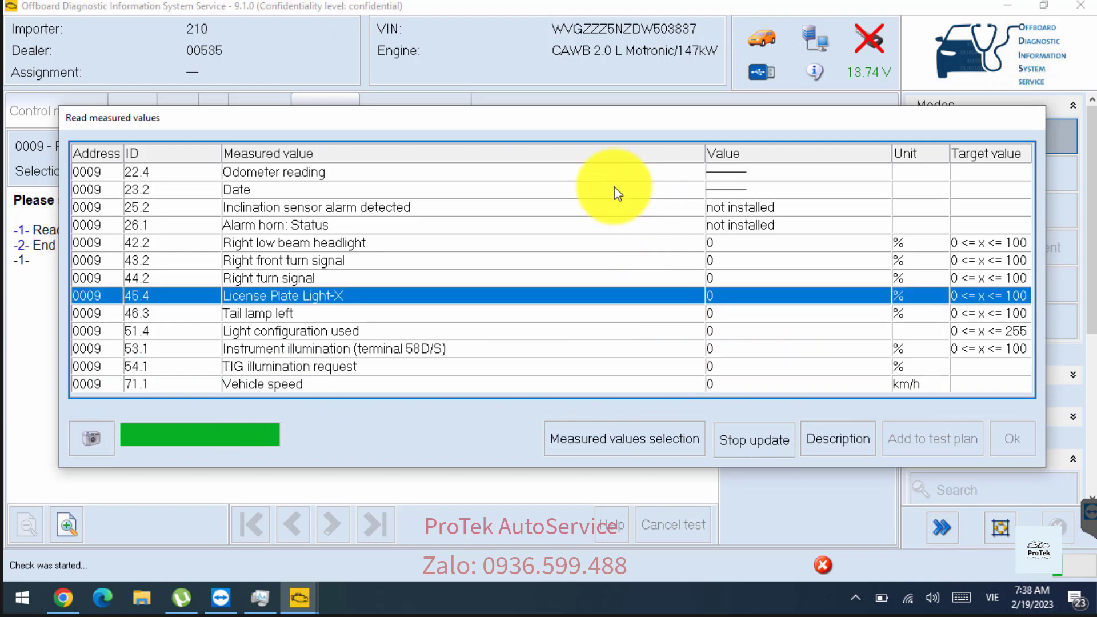
pyautogui.click(612, 170)
pyautogui.click(615, 207)
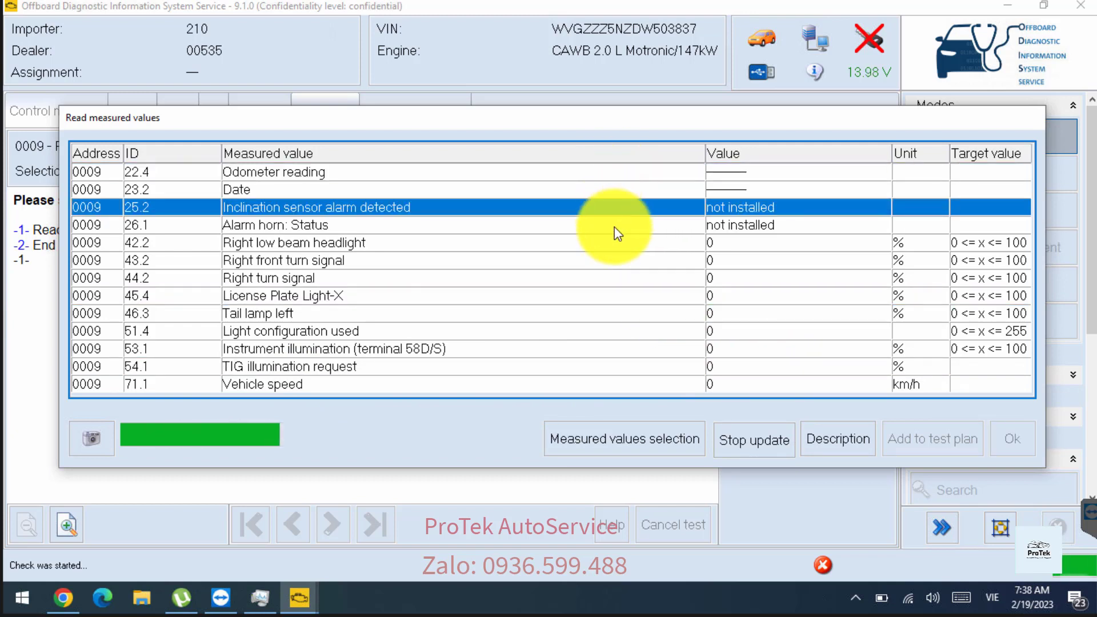
pyautogui.click(614, 226)
pyautogui.click(607, 262)
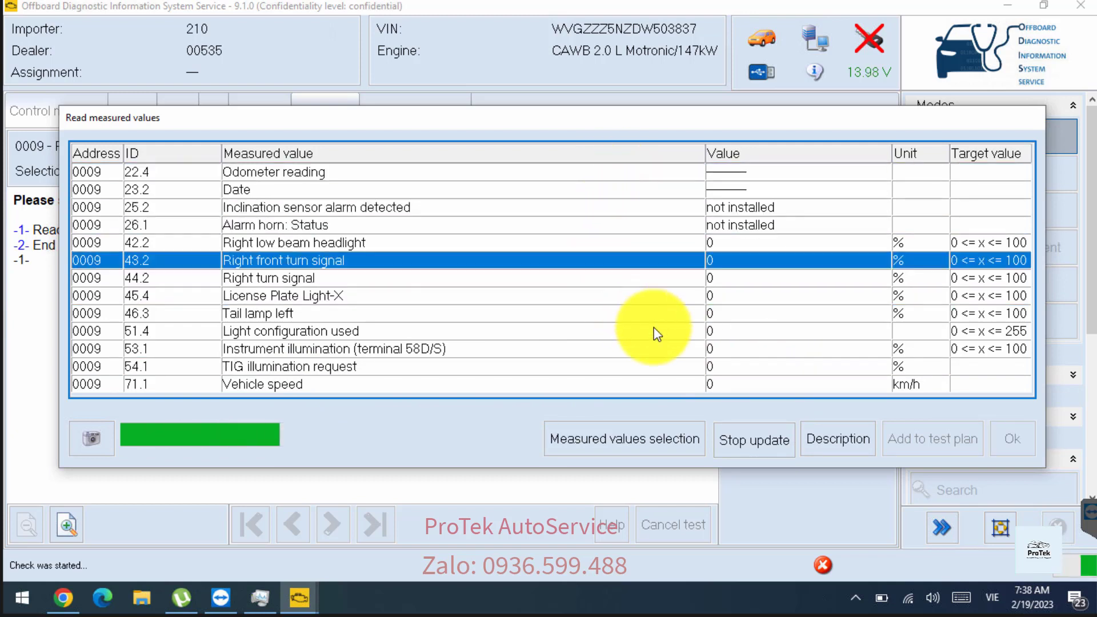
pyautogui.click(722, 351)
pyautogui.click(713, 275)
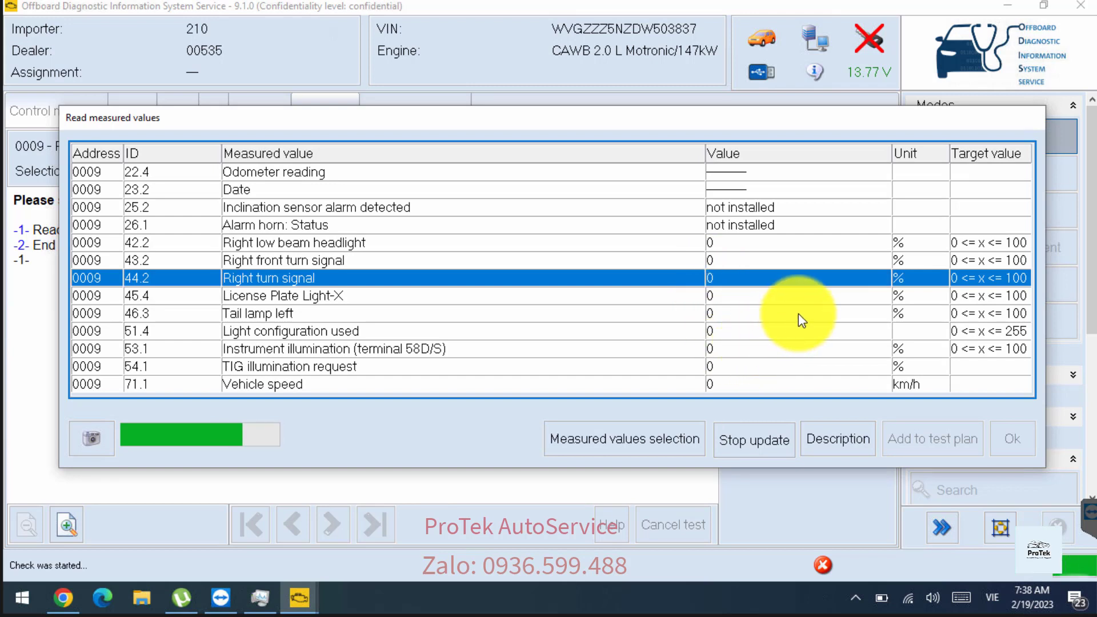
pyautogui.click(744, 298)
pyautogui.click(734, 331)
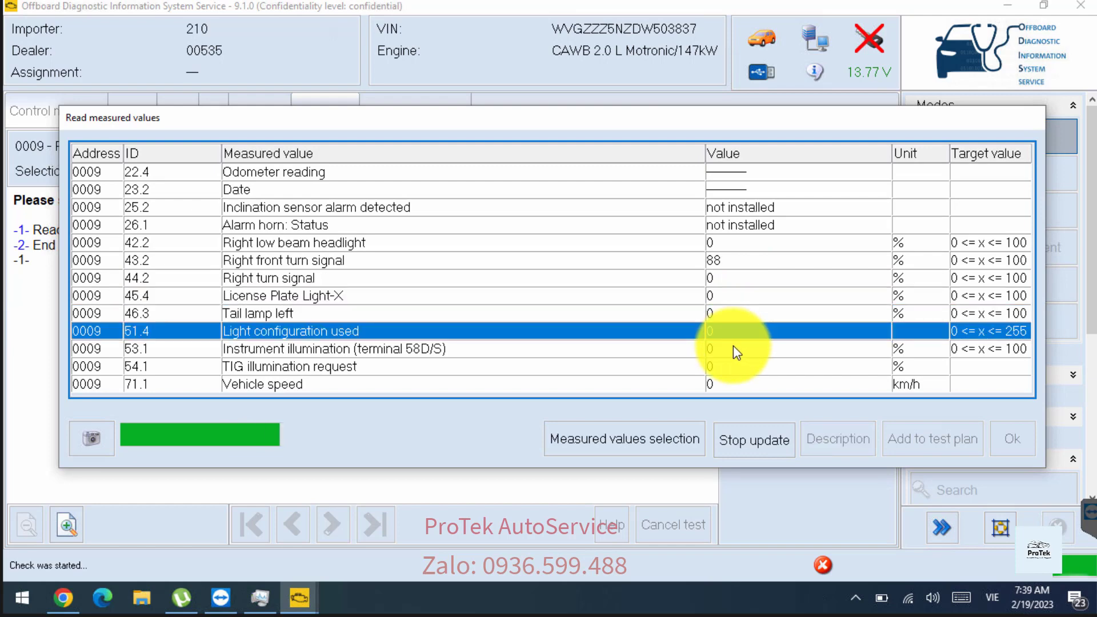
pyautogui.click(734, 278)
pyautogui.click(742, 260)
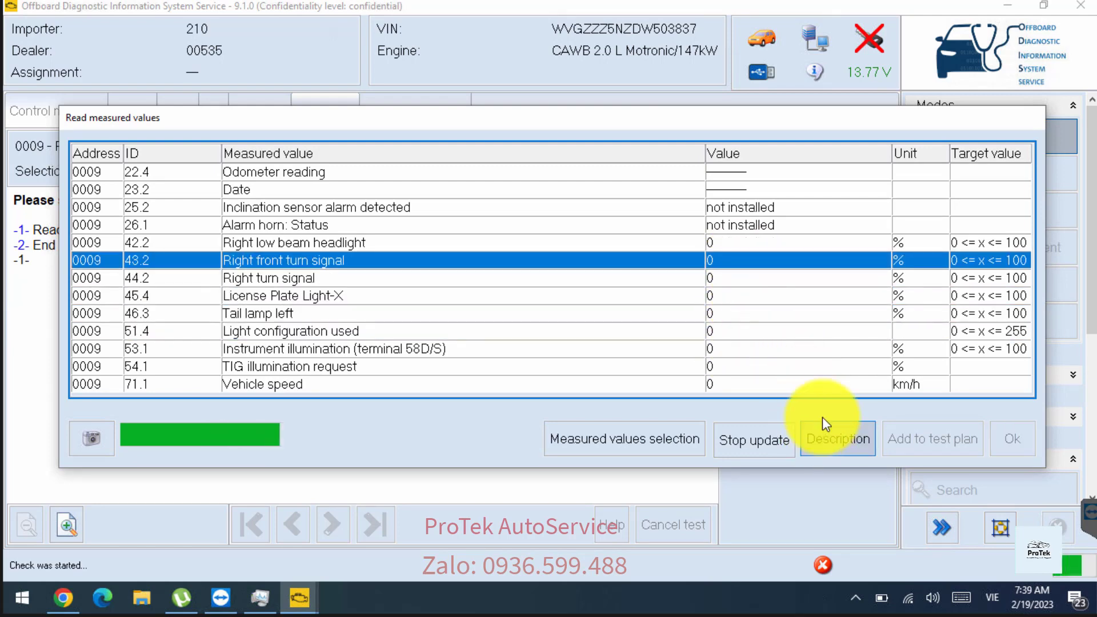
# Step: Reopen the measured values selection, look through the remaining values and leave it without changes
pyautogui.click(654, 439)
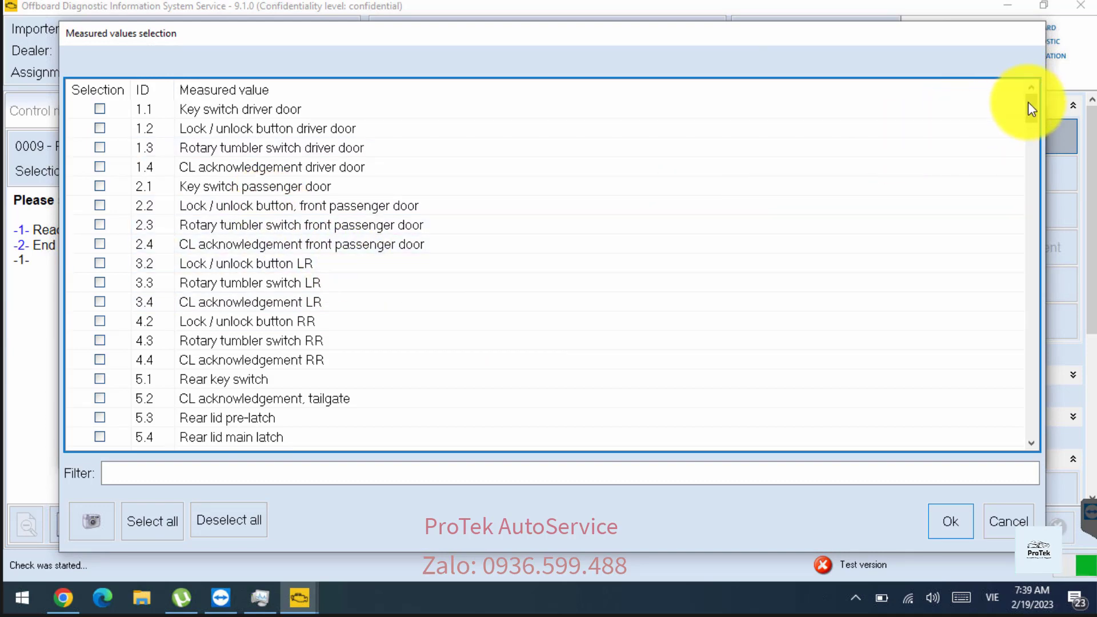
pyautogui.moveTo(1033, 113); pyautogui.dragTo(1047, 427)
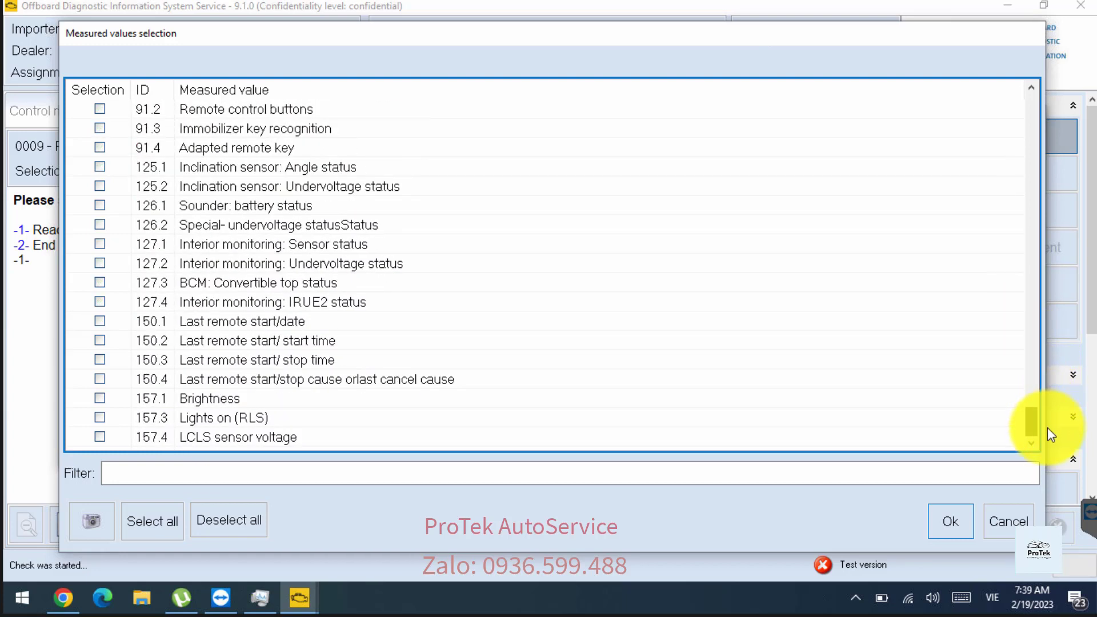
pyautogui.scroll(2, 194, 302)
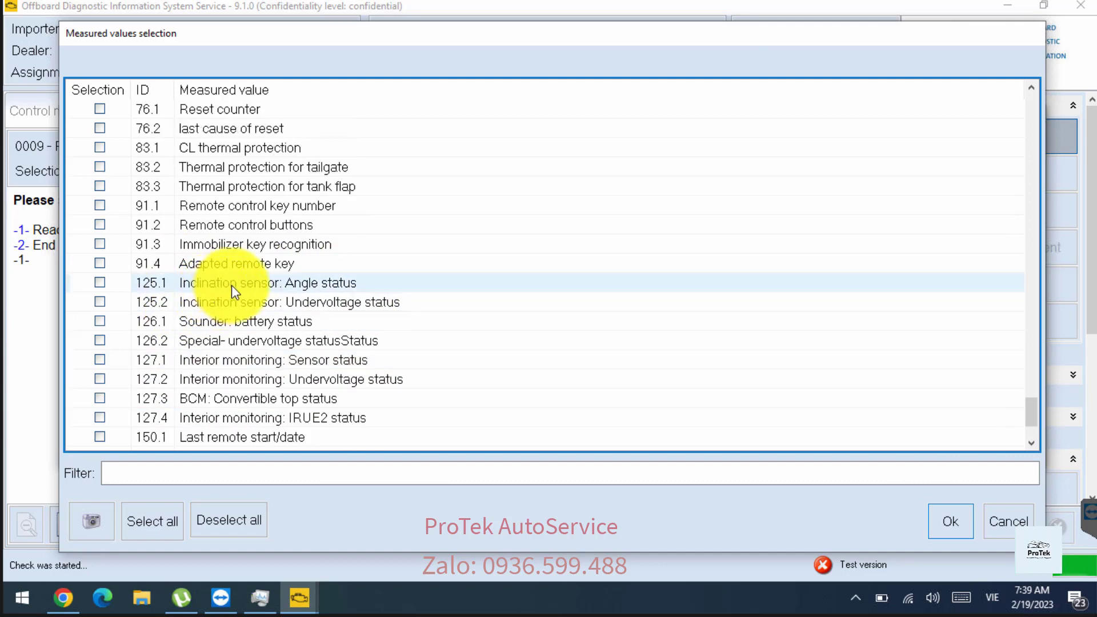
pyautogui.scroll(6, 231, 289)
pyautogui.scroll(5, 465, 356)
pyautogui.scroll(-5, 581, 417)
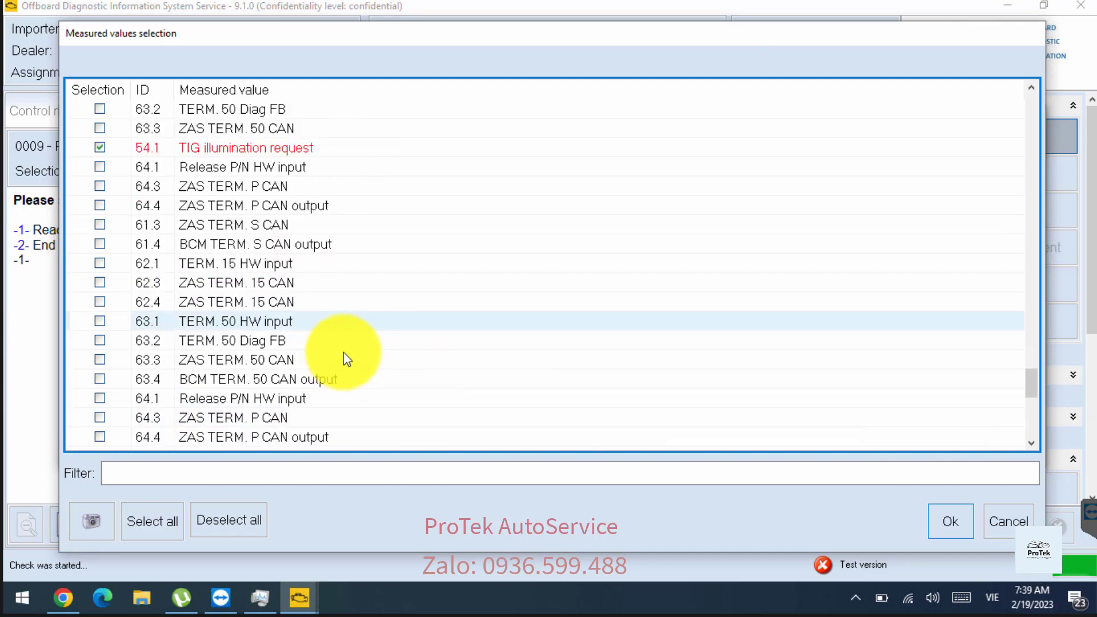
pyautogui.click(1006, 522)
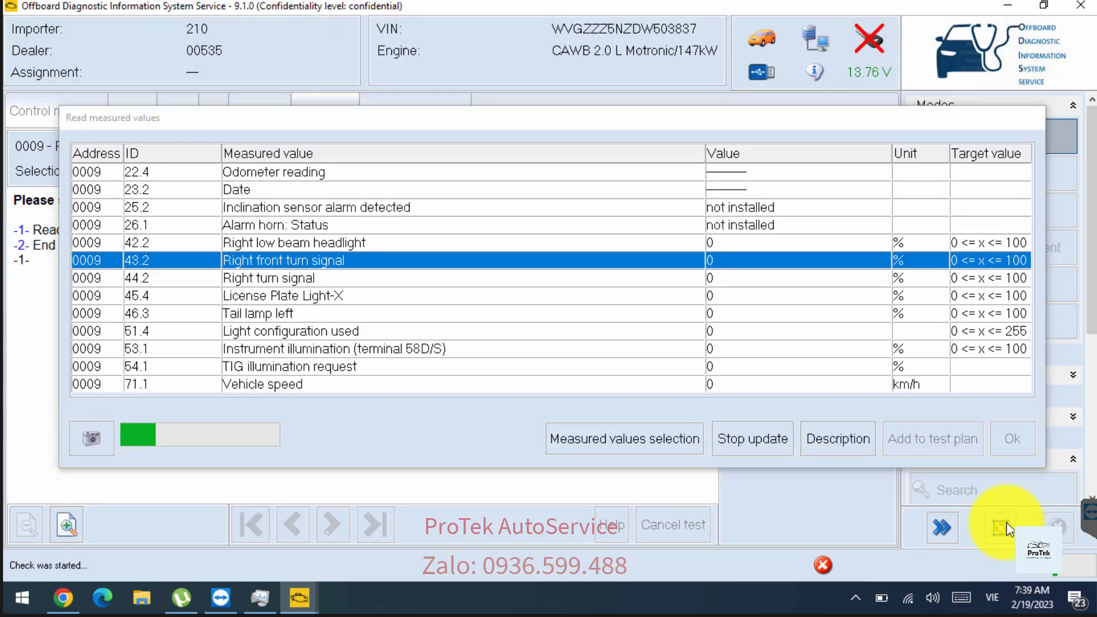
# Step: Stop the live update, close the measured values reading and end the 0009 test program
pyautogui.click(746, 437)
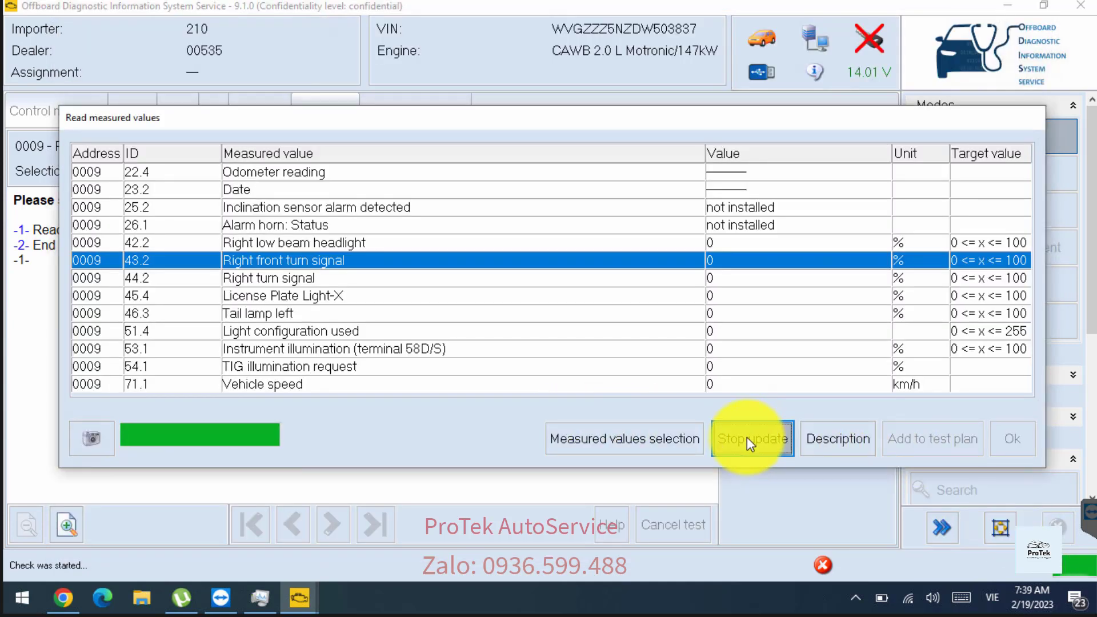
pyautogui.click(1011, 446)
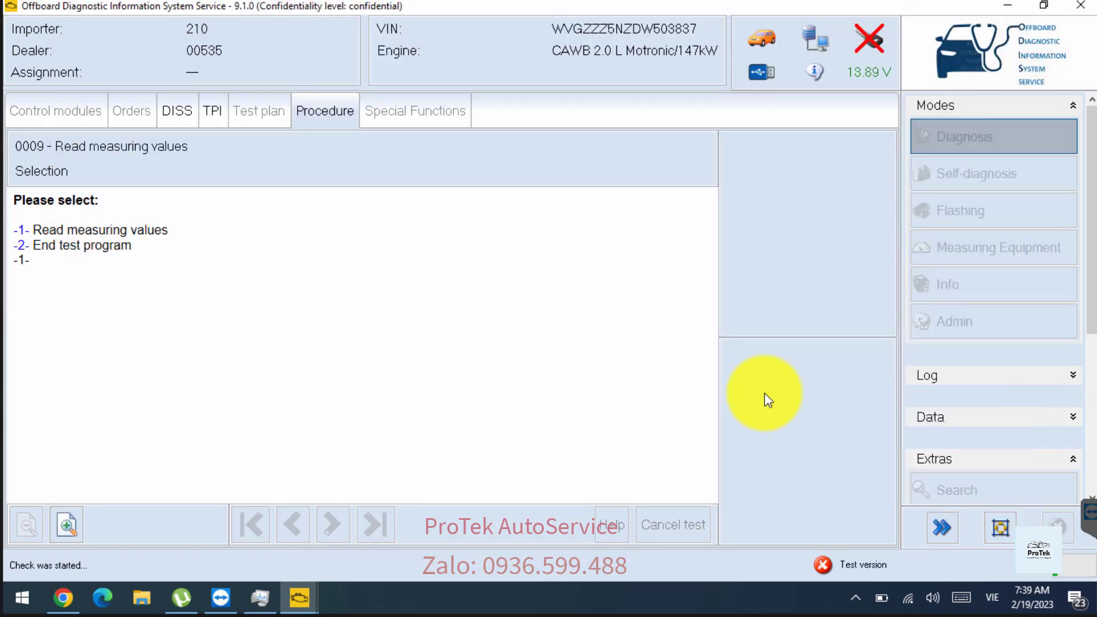
pyautogui.click(784, 150)
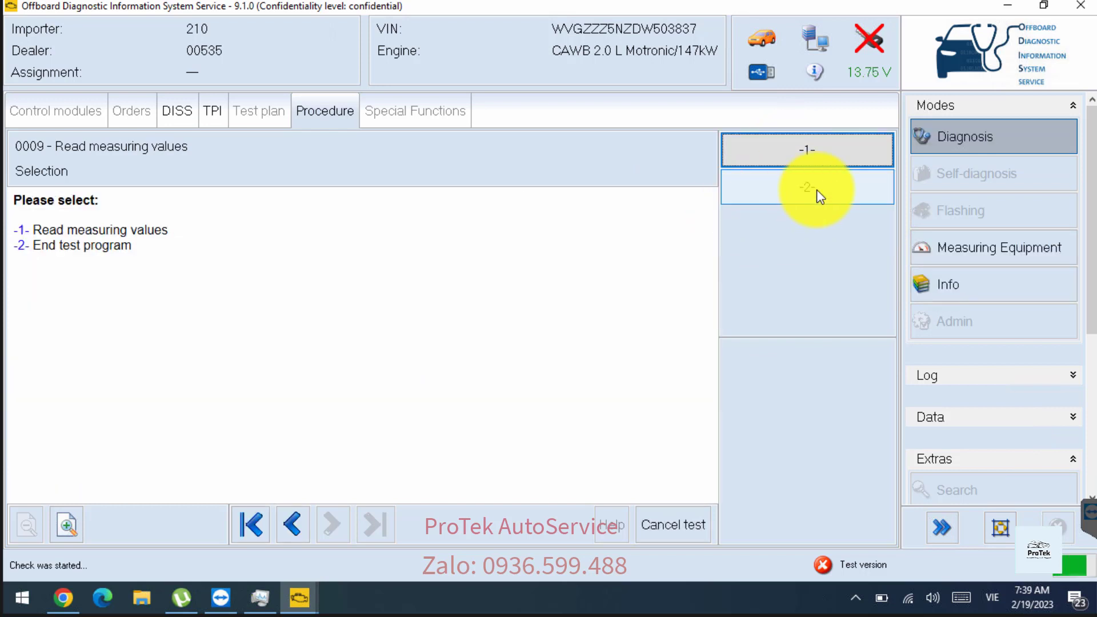
pyautogui.click(817, 189)
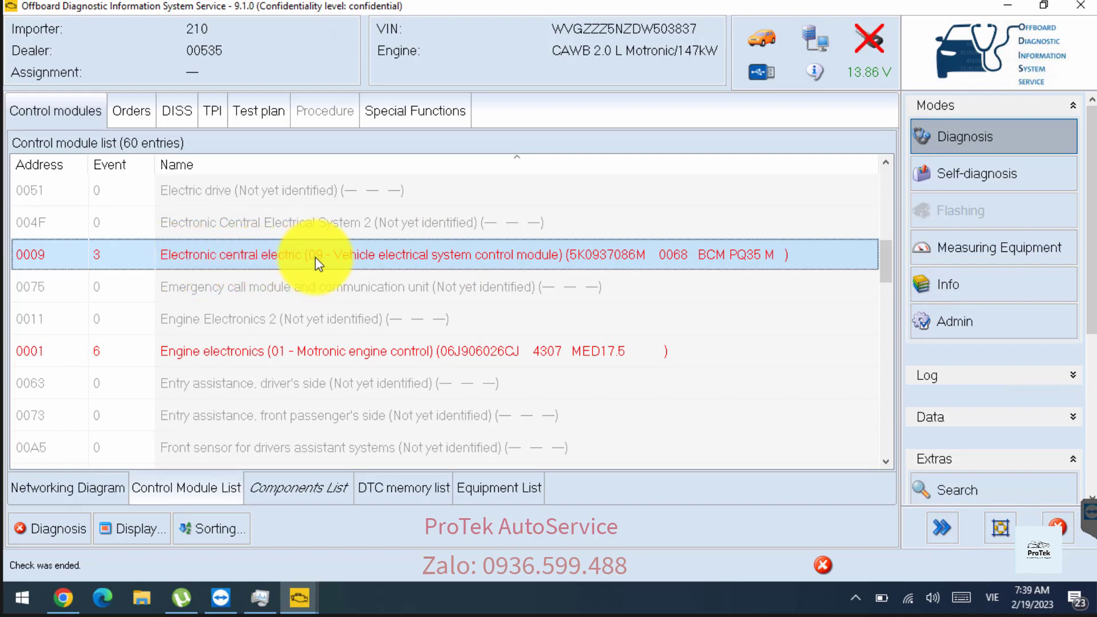
# Step: Run the guided function "Reading measured values, engine" for the 0001 Engine electronics module
pyautogui.click(289, 354)
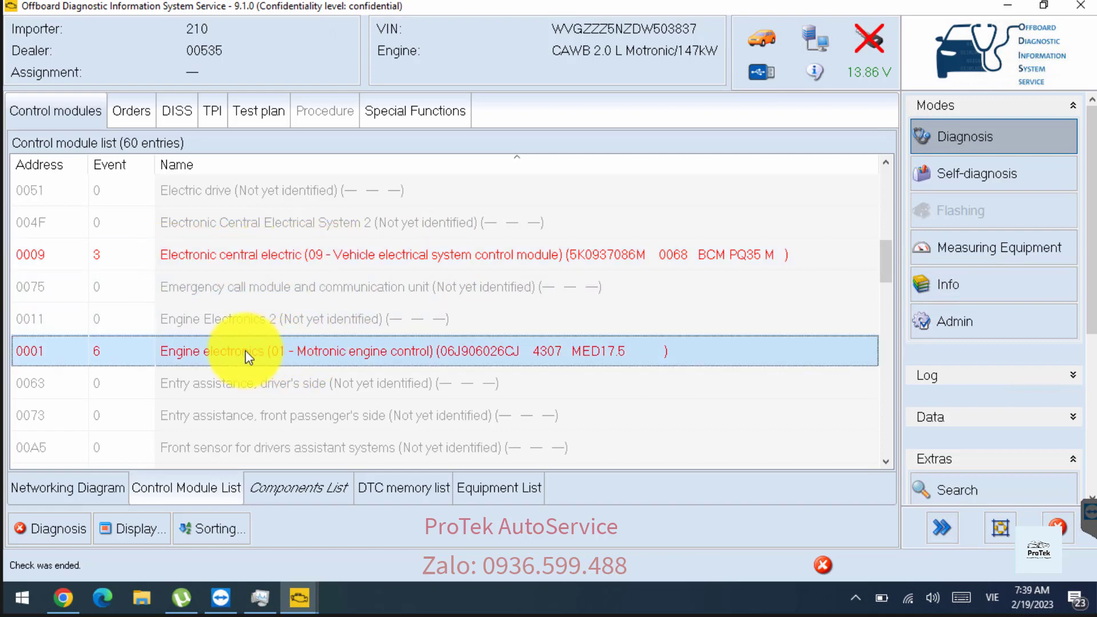
pyautogui.rightClick(245, 353)
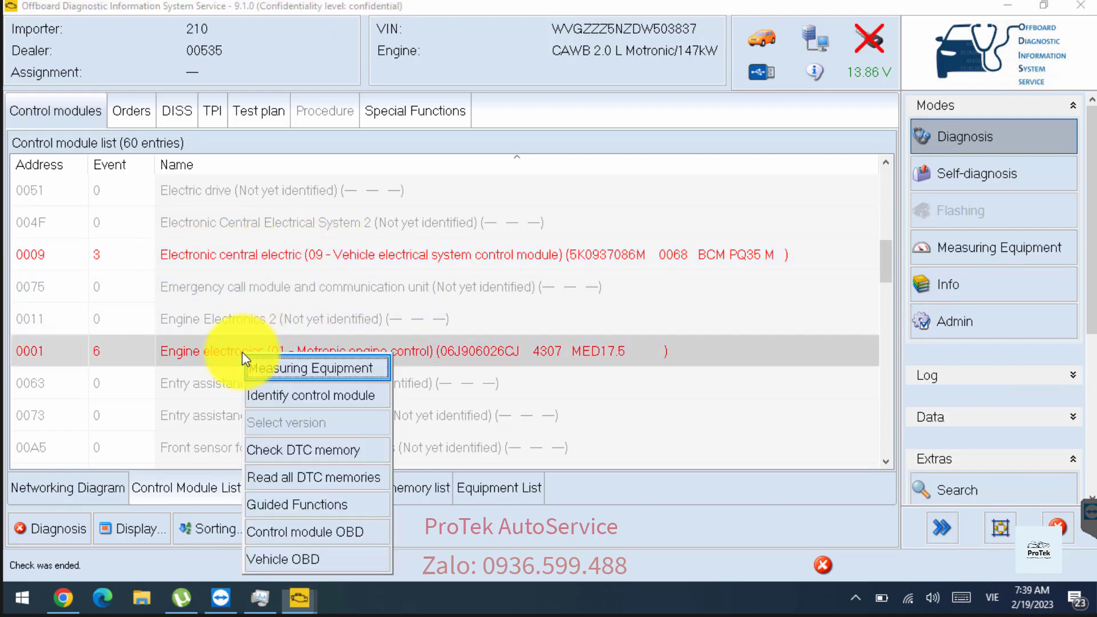
pyautogui.click(307, 504)
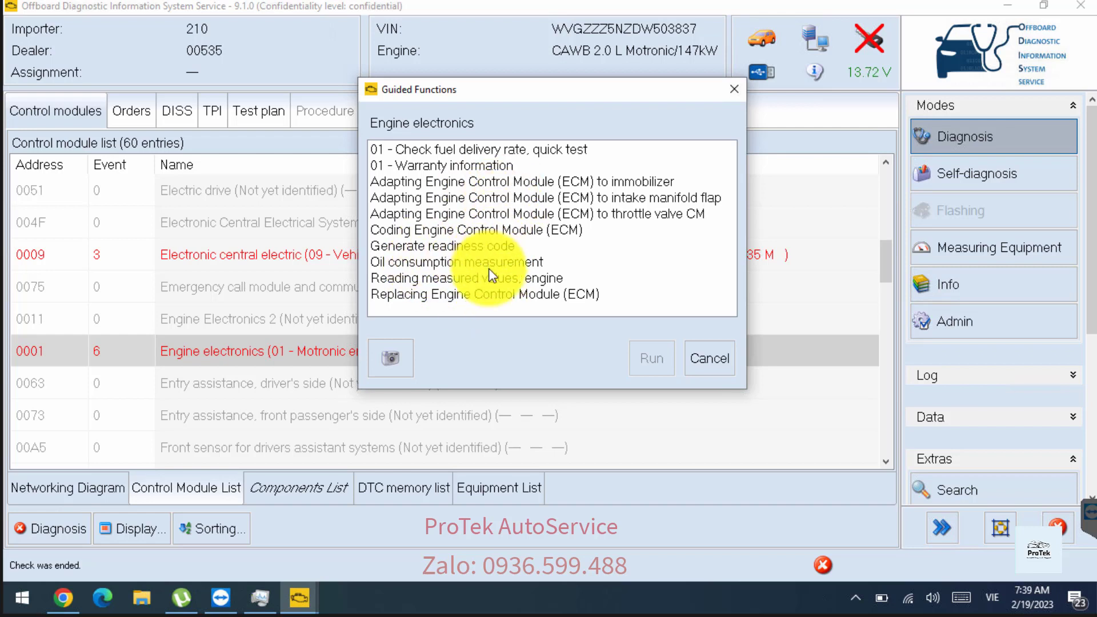
pyautogui.click(474, 277)
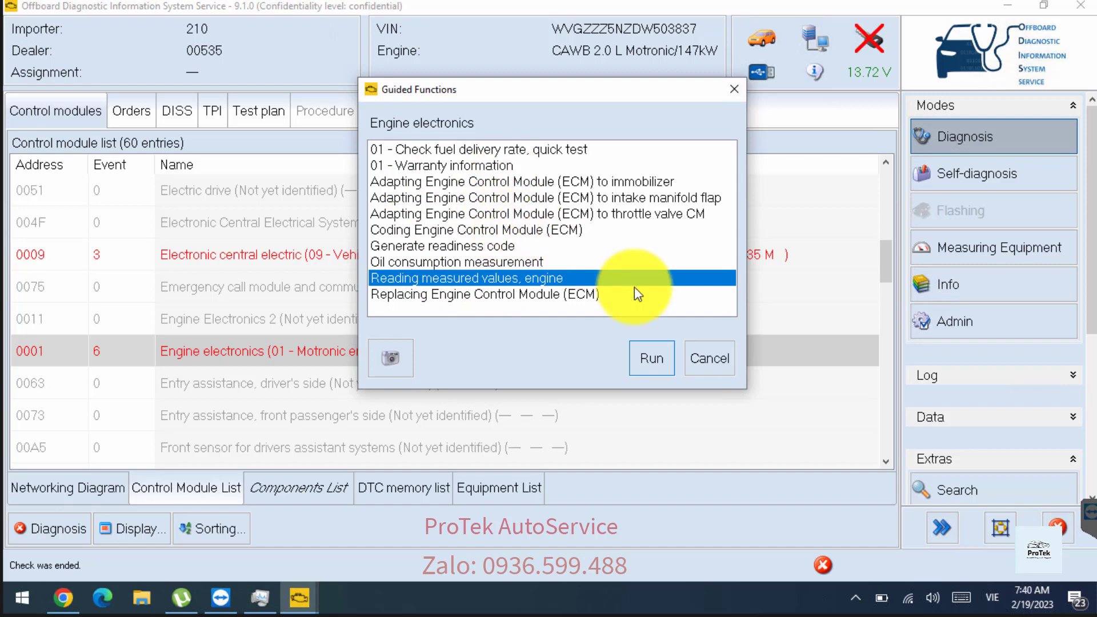
pyautogui.click(652, 360)
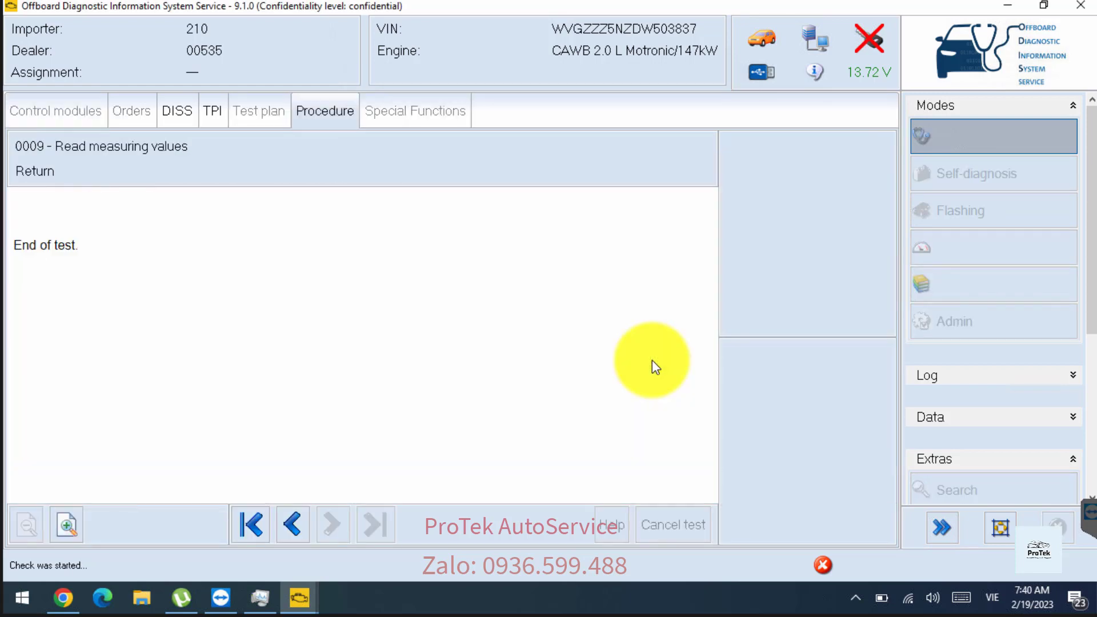
# Step: Continue past the introduction and note to the engine's measured values selection
pyautogui.click(780, 154)
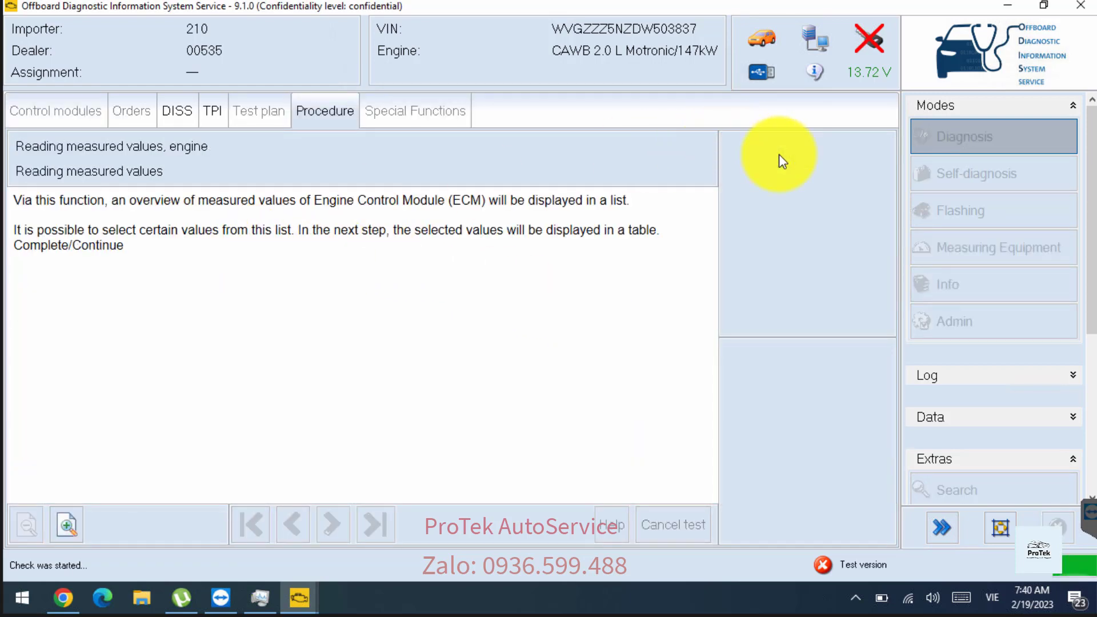
pyautogui.click(793, 152)
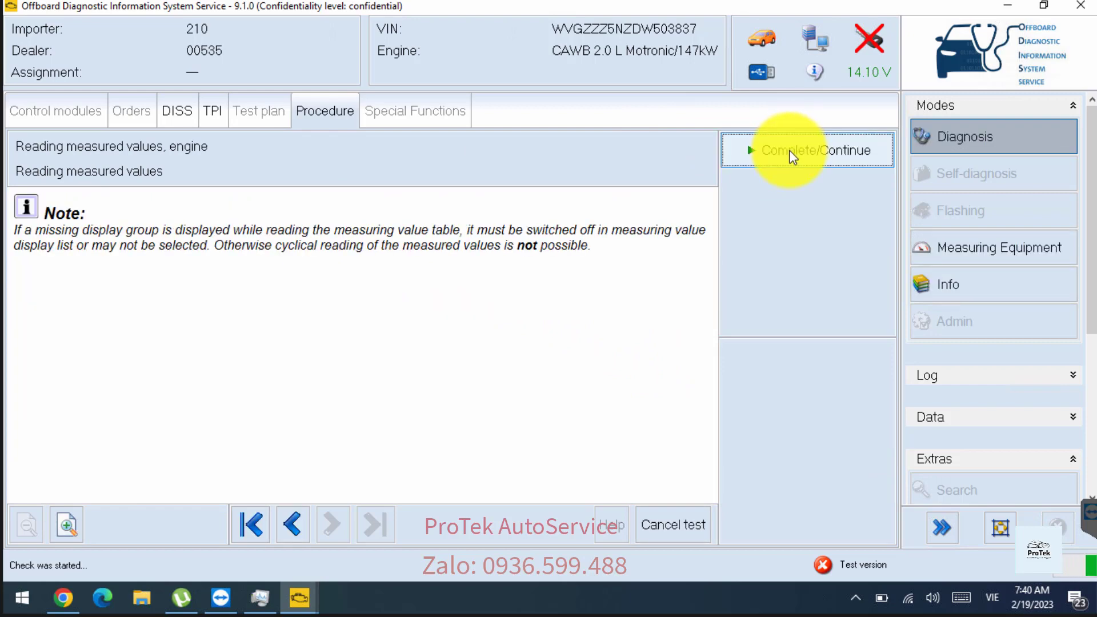
pyautogui.click(792, 151)
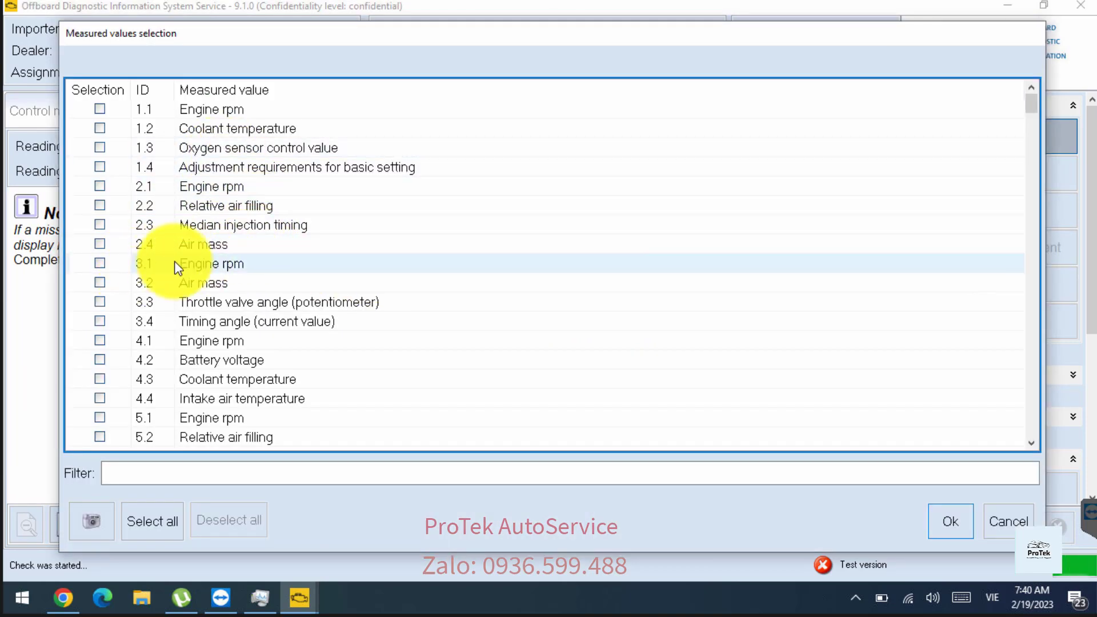
# Step: Select 1.1 Engine rpm, 1.3 Oxygen sensor control value, 2.1 Engine rpm, 2.4 Air mass and 3.1 Engine rpm
pyautogui.click(204, 267)
pyautogui.click(204, 248)
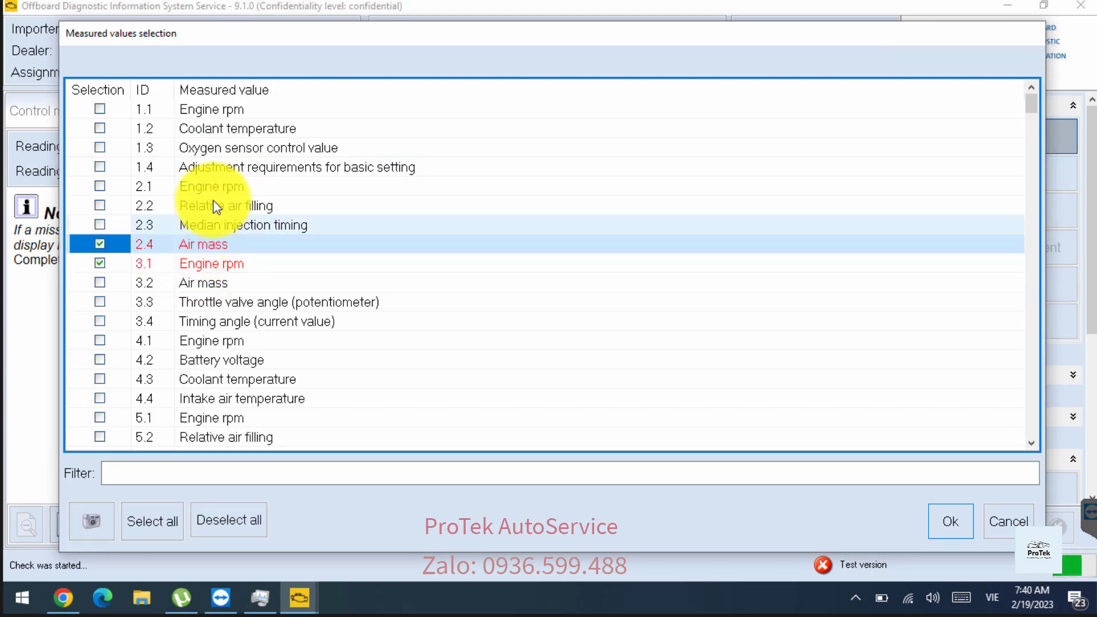
pyautogui.click(213, 189)
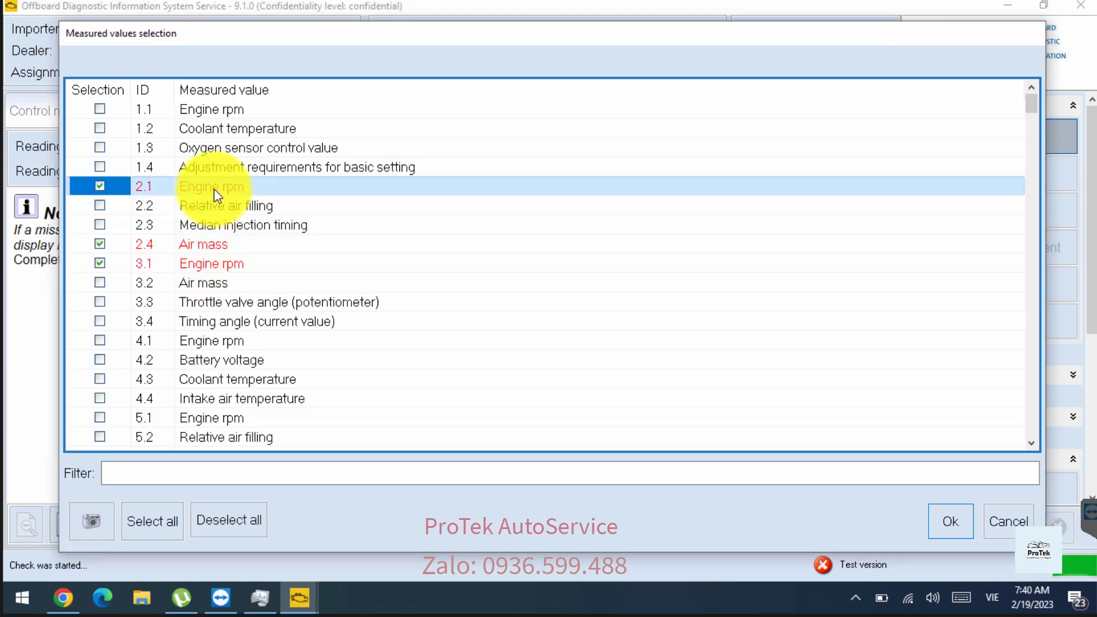
pyautogui.click(228, 150)
pyautogui.click(225, 113)
# Step: Select 4.1 Engine rpm, 4.4 Intake air temperature, 6.4 Height correction and 7.4 Operating mode GDI
pyautogui.click(223, 400)
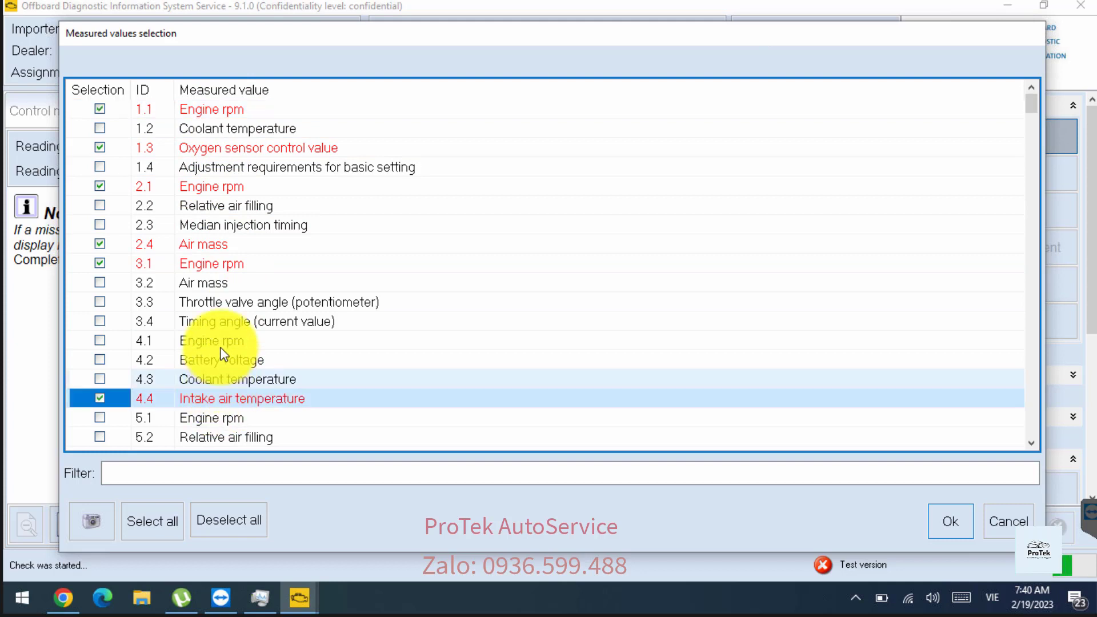
pyautogui.click(222, 343)
pyautogui.scroll(-4, 221, 364)
pyautogui.click(217, 399)
pyautogui.click(215, 319)
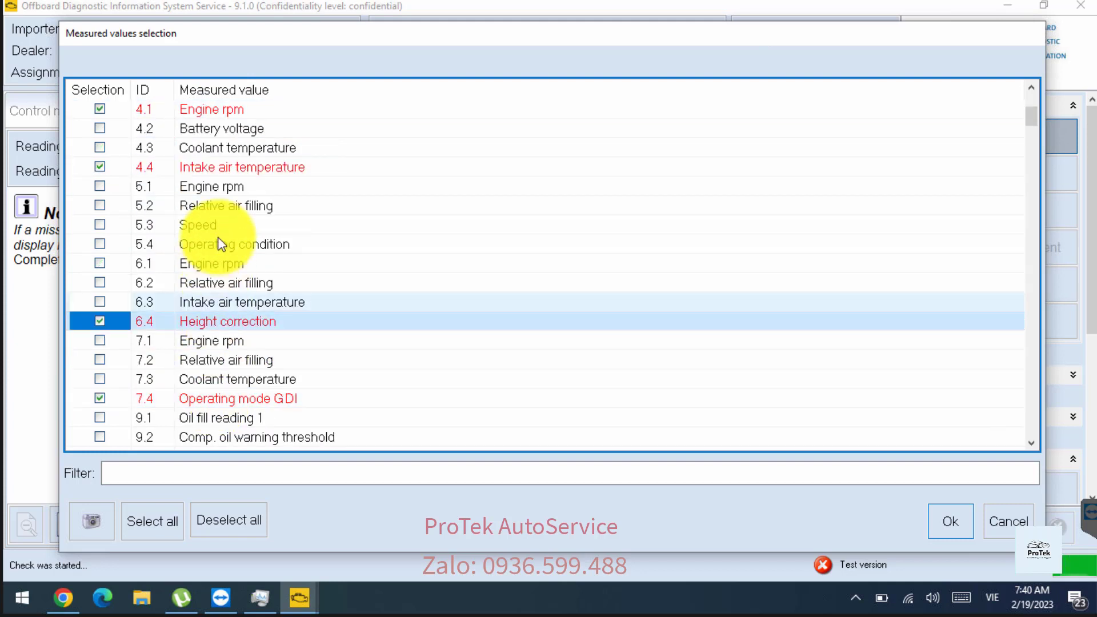
# Step: Add 5.4 Operating condition to the selection, confirm it and monitor the live engine values, singling out 2.4 Air mass
pyautogui.click(222, 244)
pyautogui.click(949, 519)
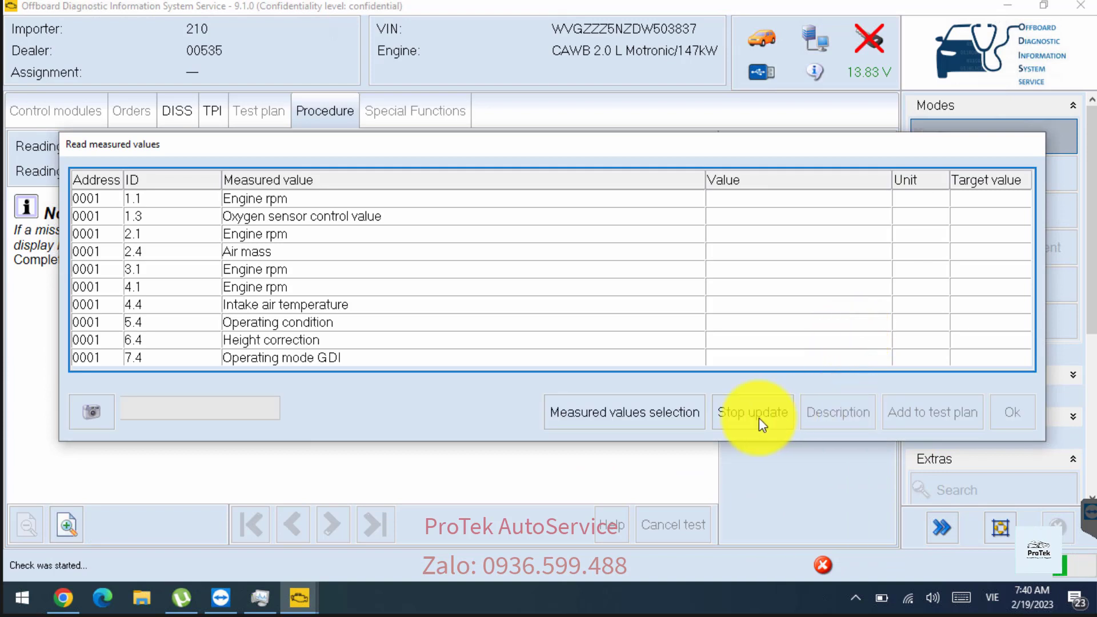
pyautogui.click(757, 415)
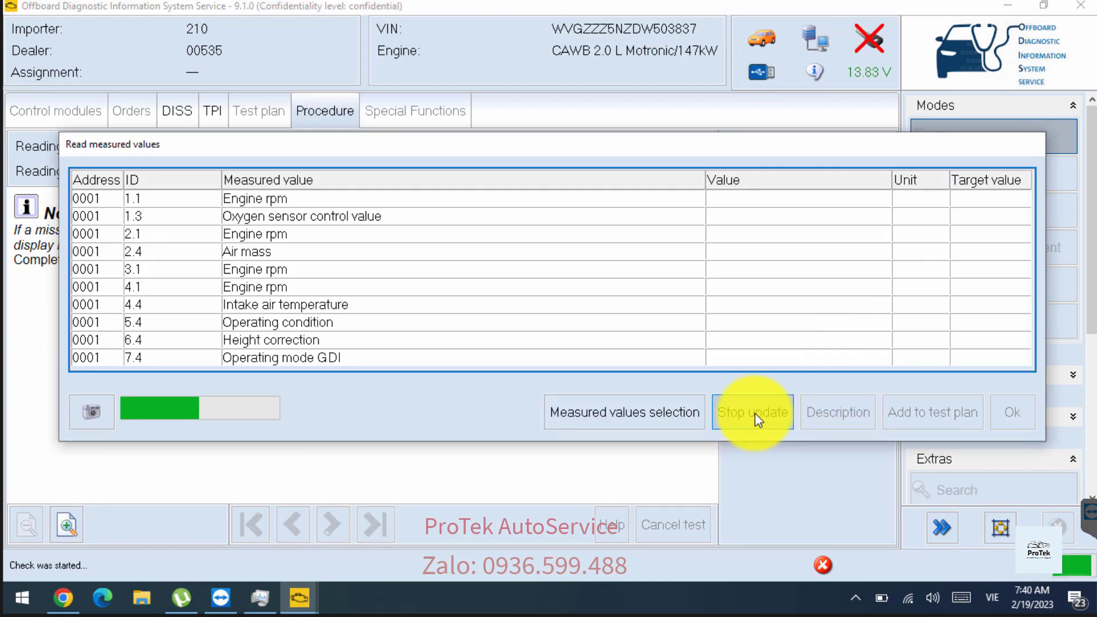
pyautogui.click(763, 400)
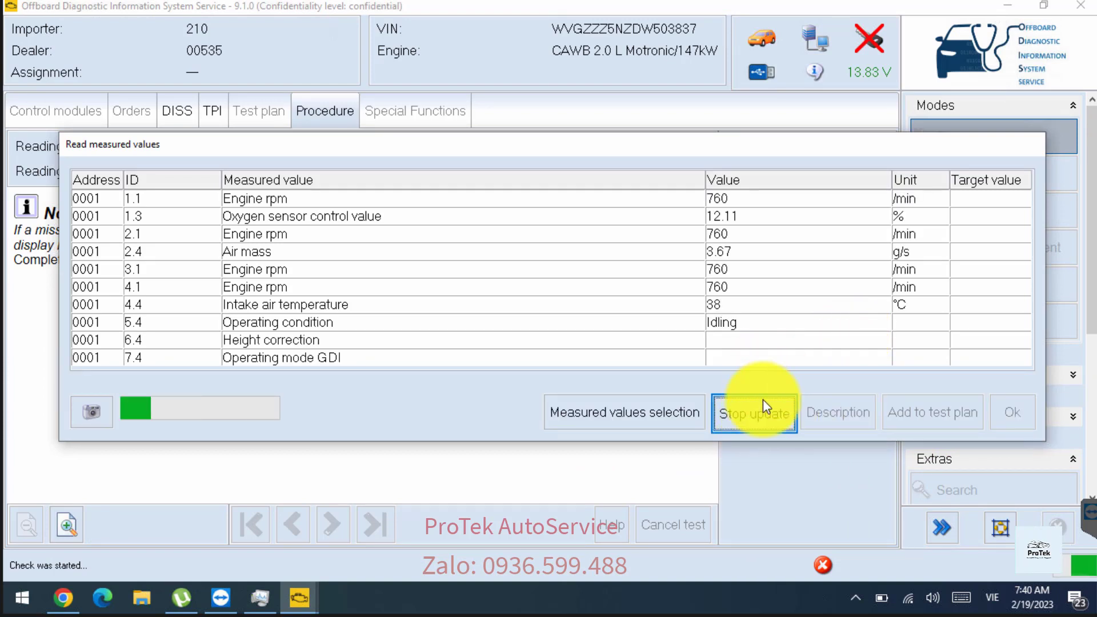
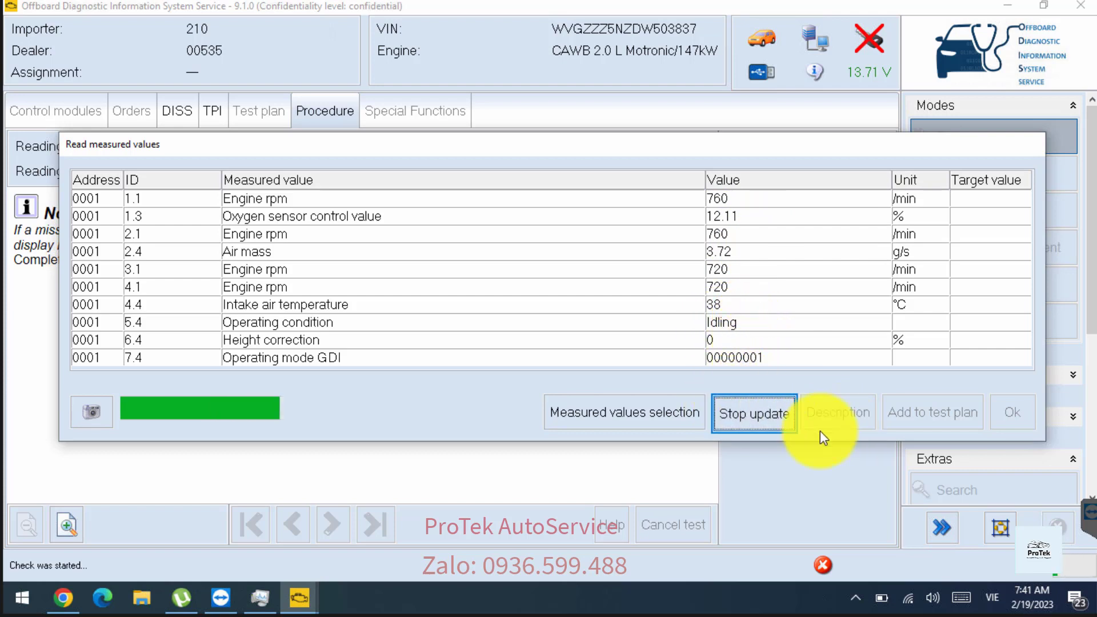
pyautogui.click(772, 422)
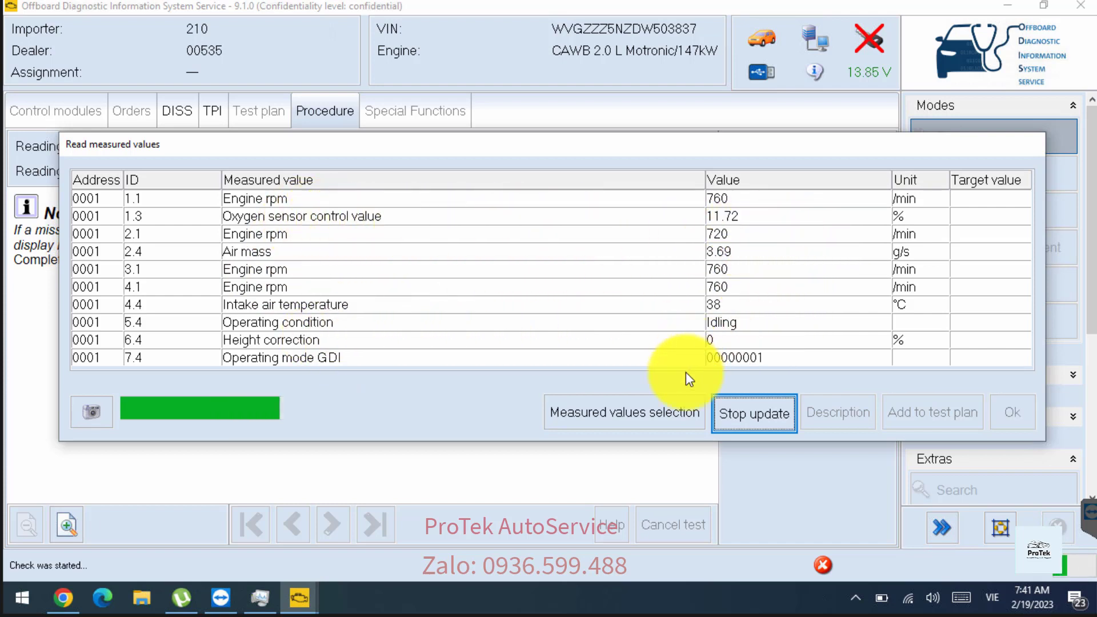
pyautogui.click(725, 252)
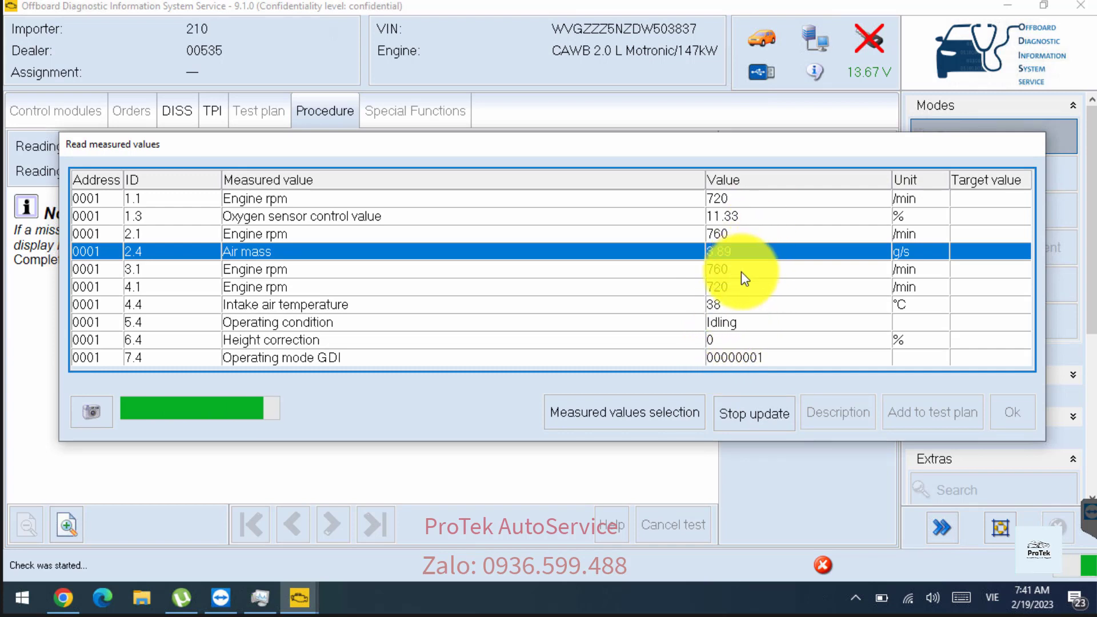
# Step: Stop updating the engine measured values, accept the readings and complete the test
pyautogui.click(746, 403)
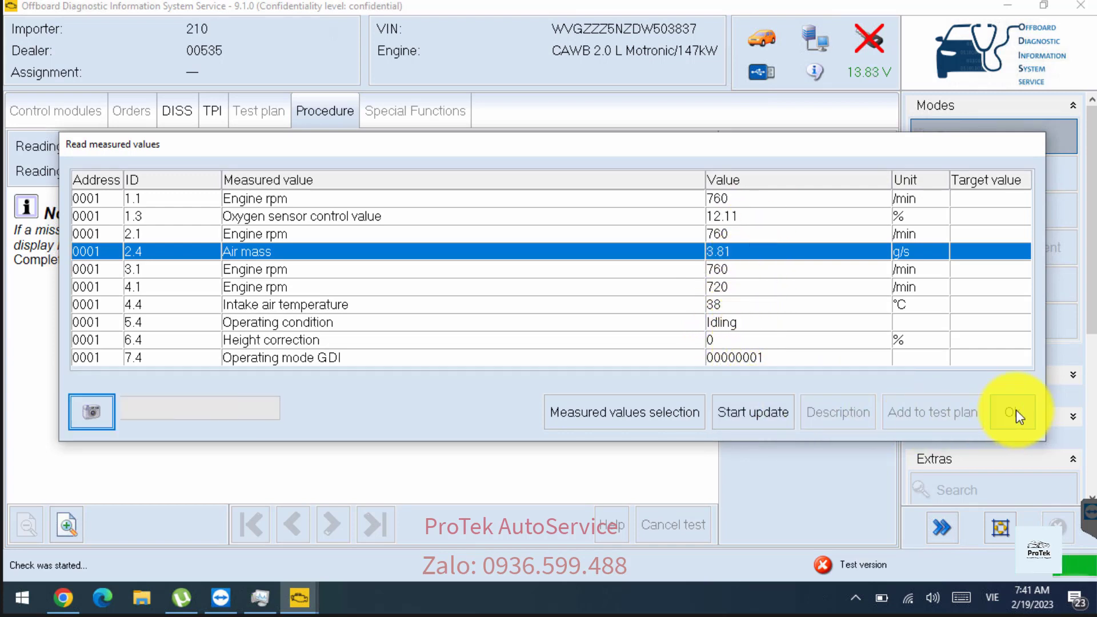
pyautogui.click(1015, 411)
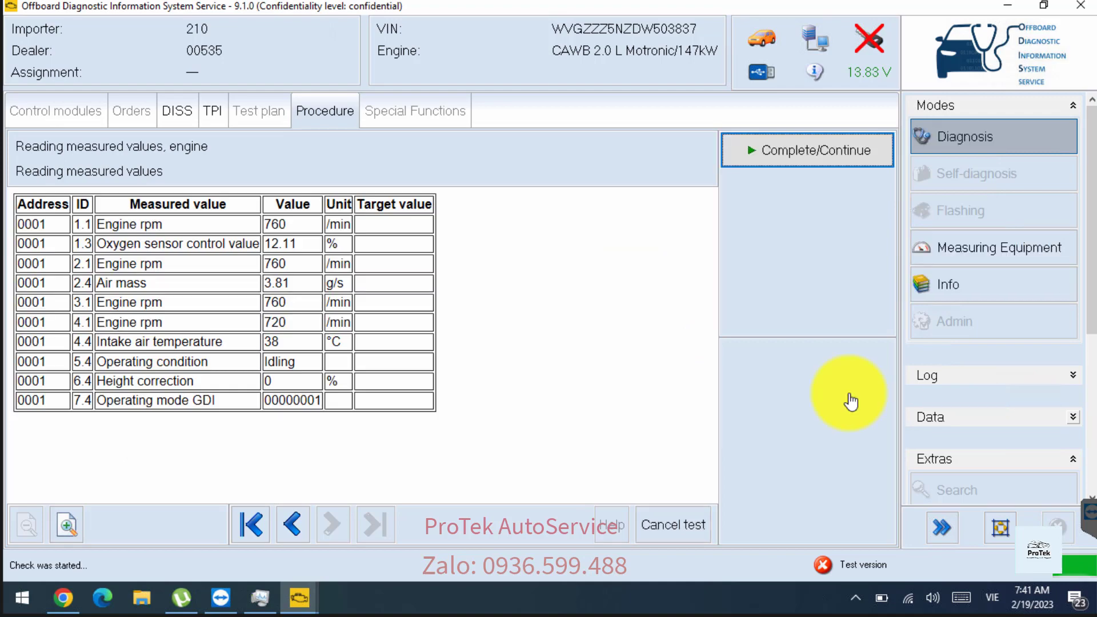
pyautogui.click(817, 163)
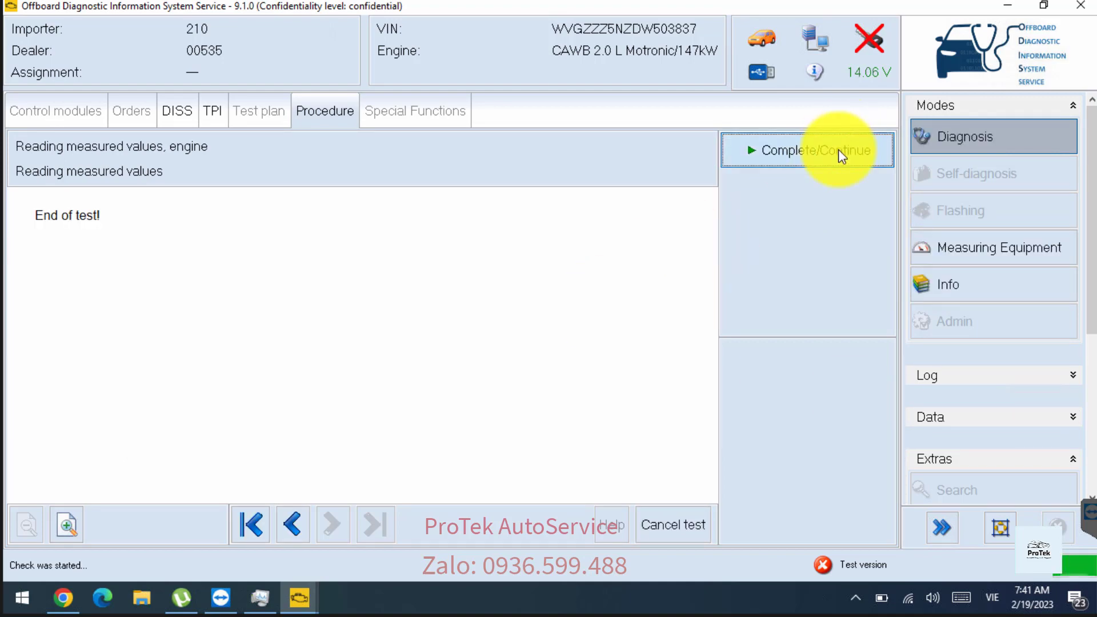
pyautogui.click(839, 150)
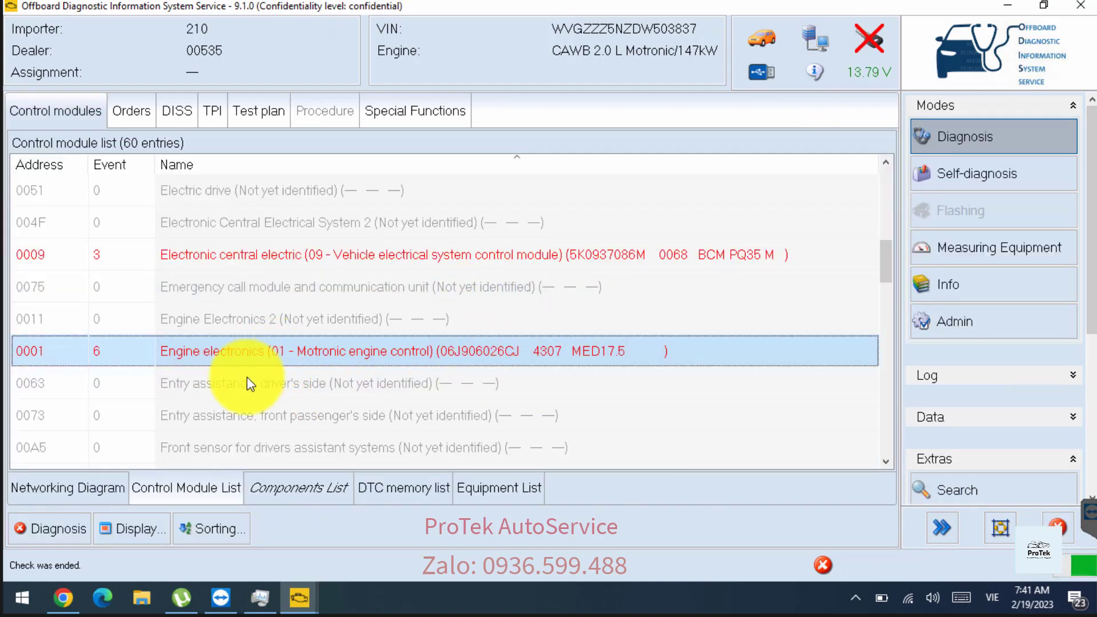
# Step: Review the guided functions of 0001 Engine electronics, including the throttle valve and intake manifold flap adaptations, and close the list without running any
pyautogui.rightClick(202, 351)
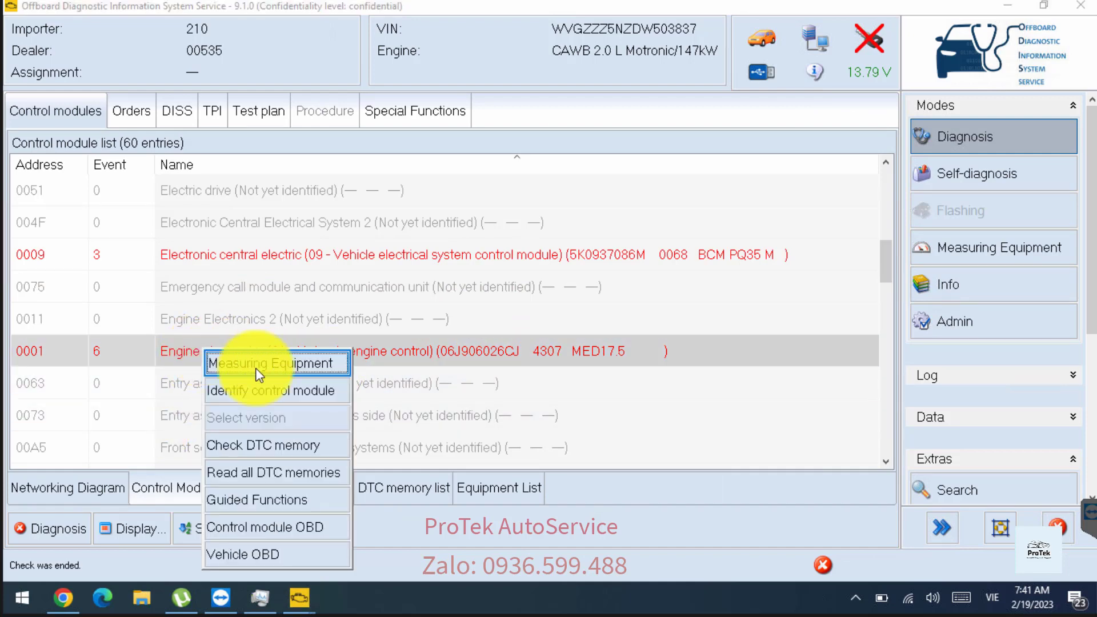
pyautogui.click(282, 505)
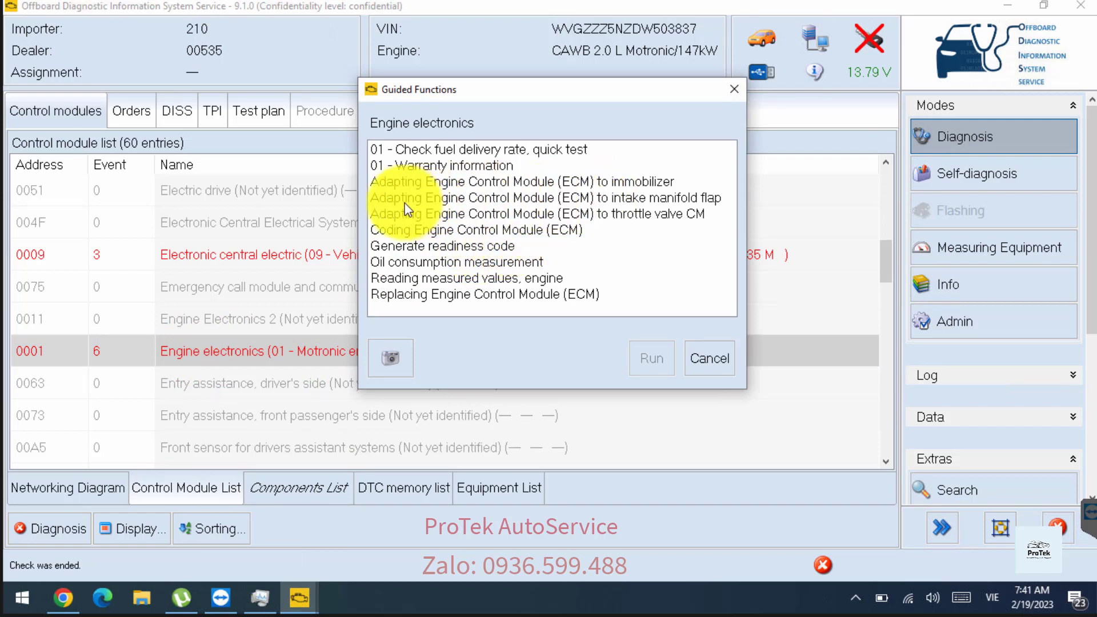
pyautogui.click(467, 213)
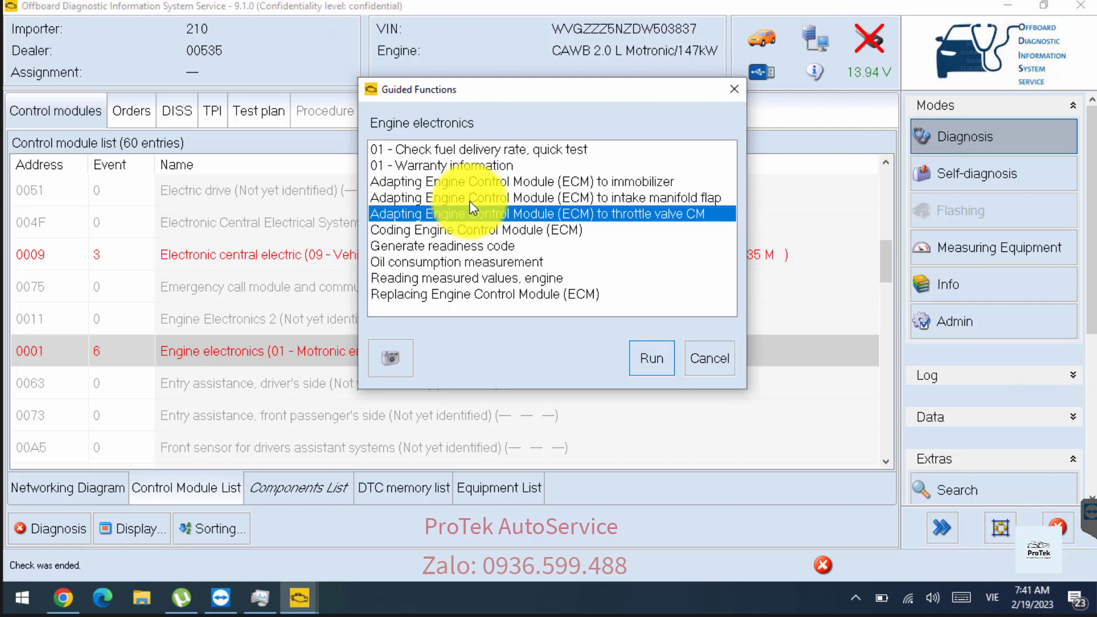
pyautogui.click(477, 200)
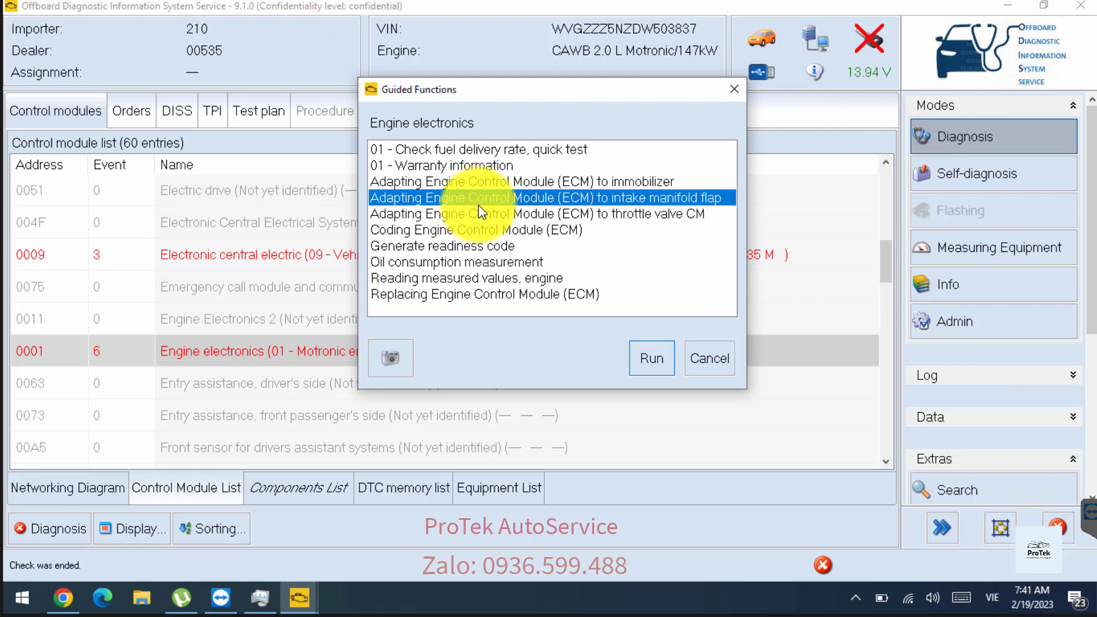
pyautogui.click(509, 213)
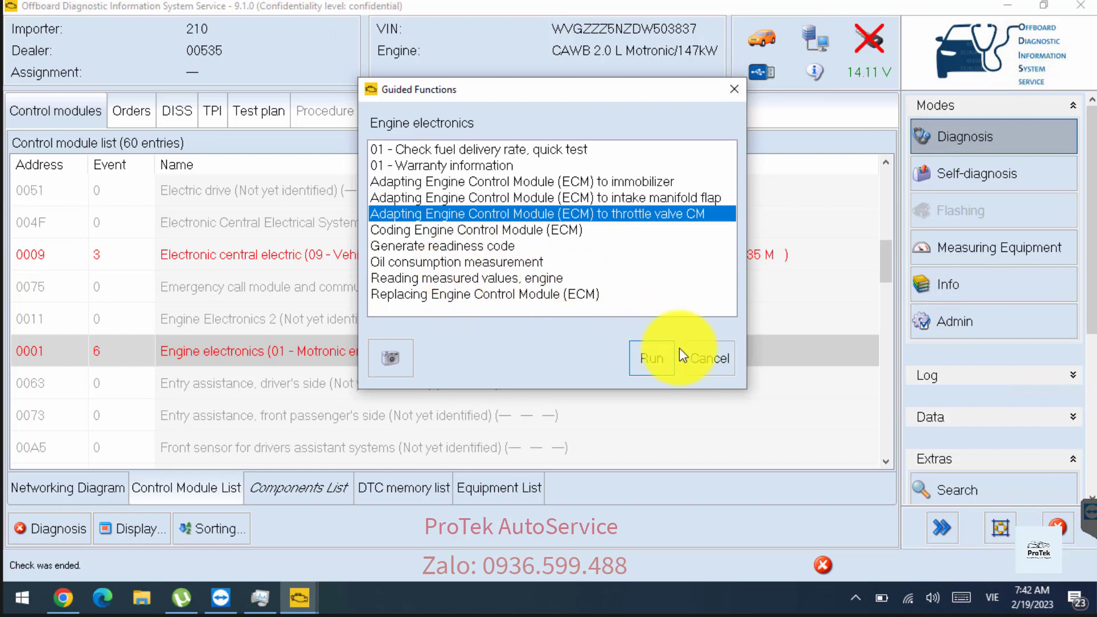
pyautogui.click(718, 366)
# Step: Examine the special functions for the entire vehicle, including component protection, special actions, software version management and Anti-theft immobilizer 4C
pyautogui.scroll(-2, 685, 385)
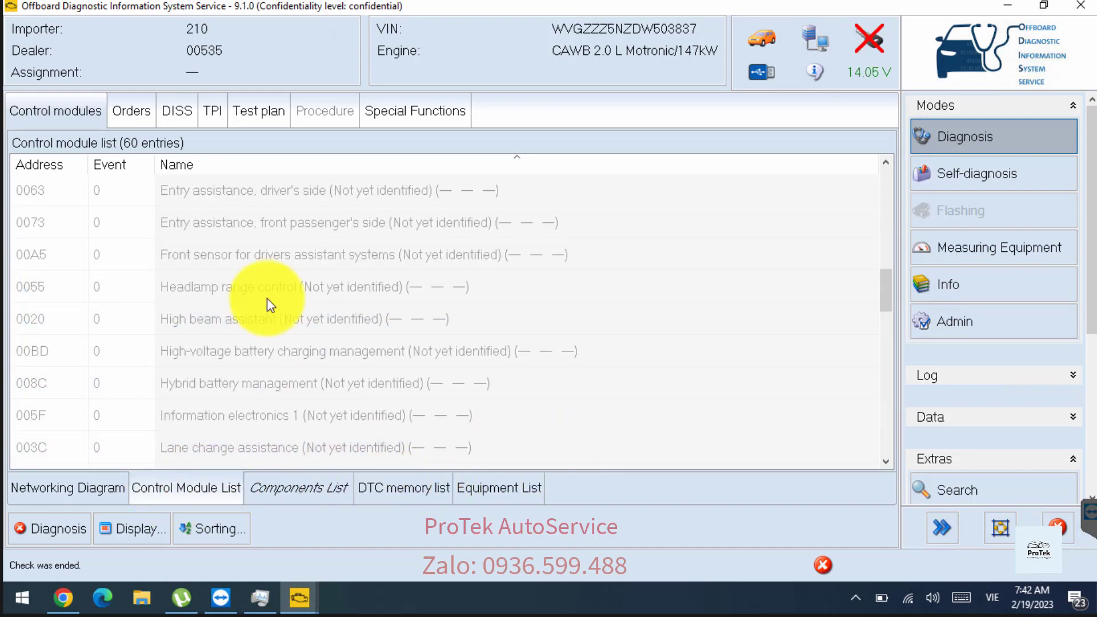
pyautogui.click(428, 115)
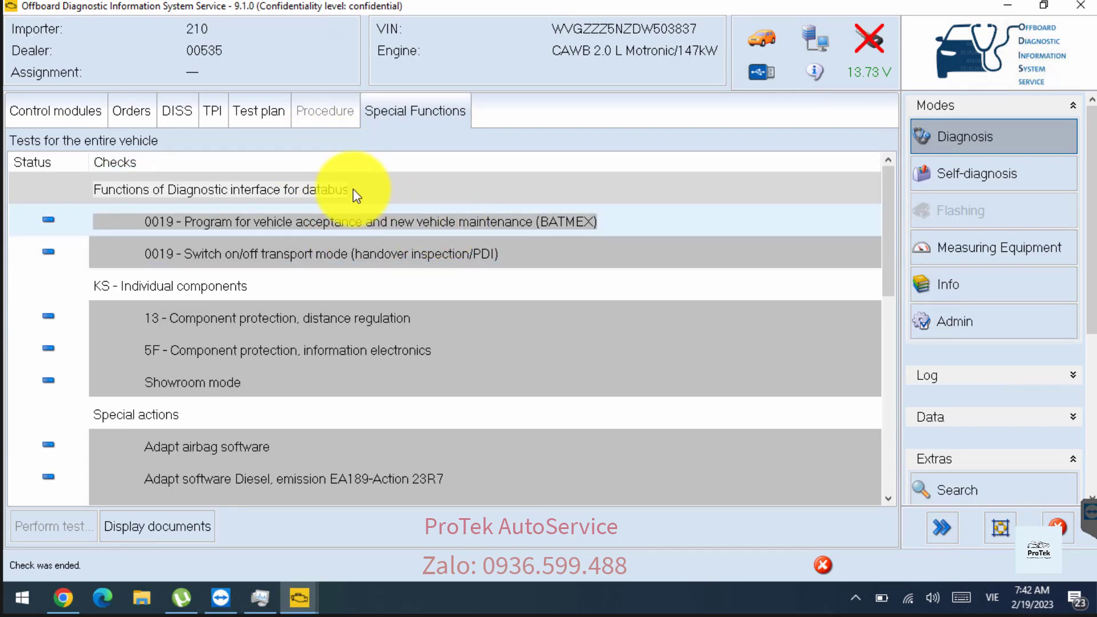
pyautogui.scroll(-3, 350, 194)
pyautogui.scroll(3, 360, 191)
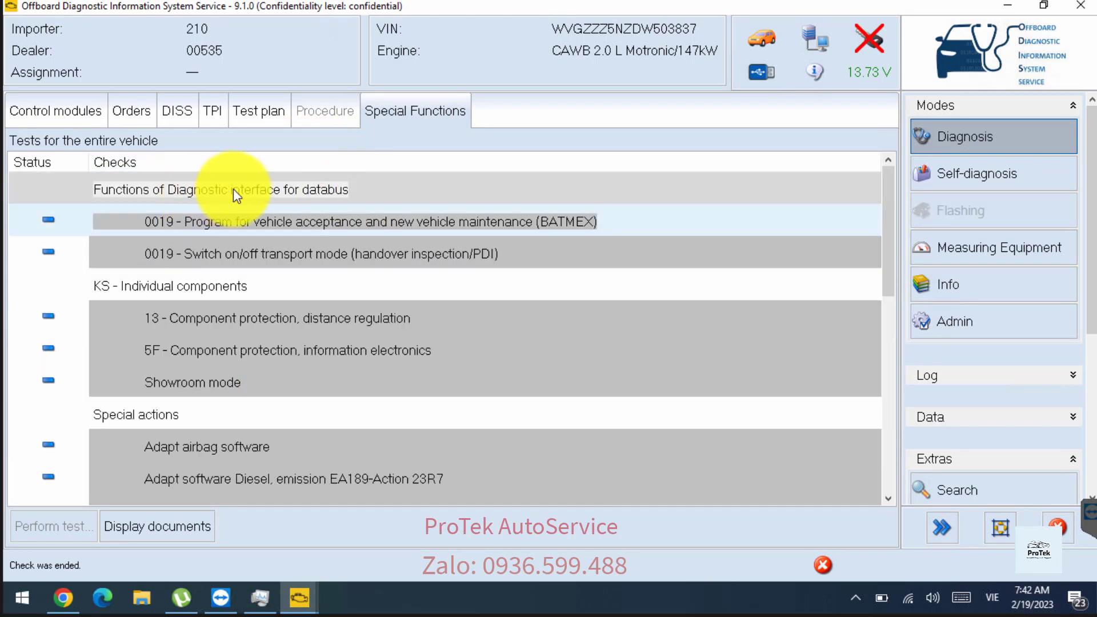
pyautogui.click(322, 229)
pyautogui.scroll(-5, 314, 229)
pyautogui.click(312, 228)
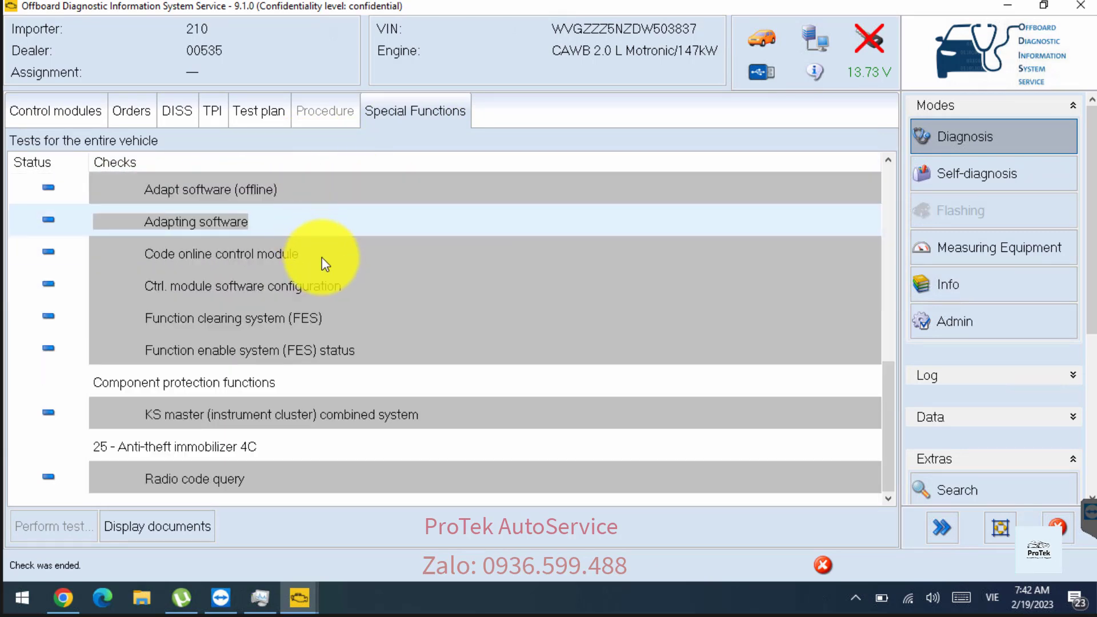
pyautogui.click(324, 318)
pyautogui.scroll(5, 291, 348)
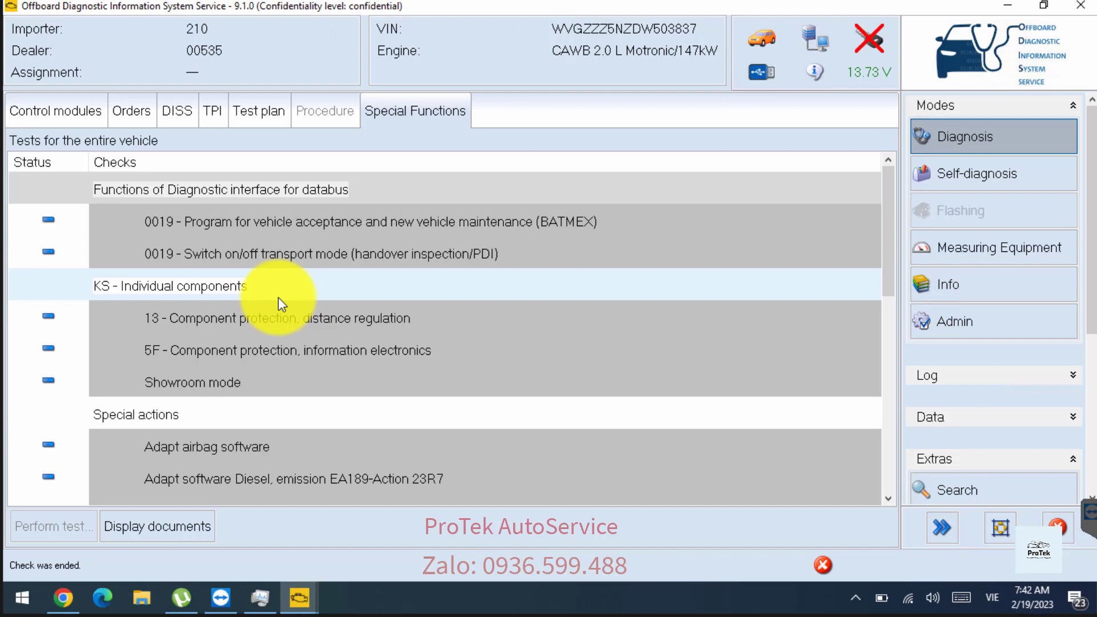
pyautogui.scroll(-5, 291, 294)
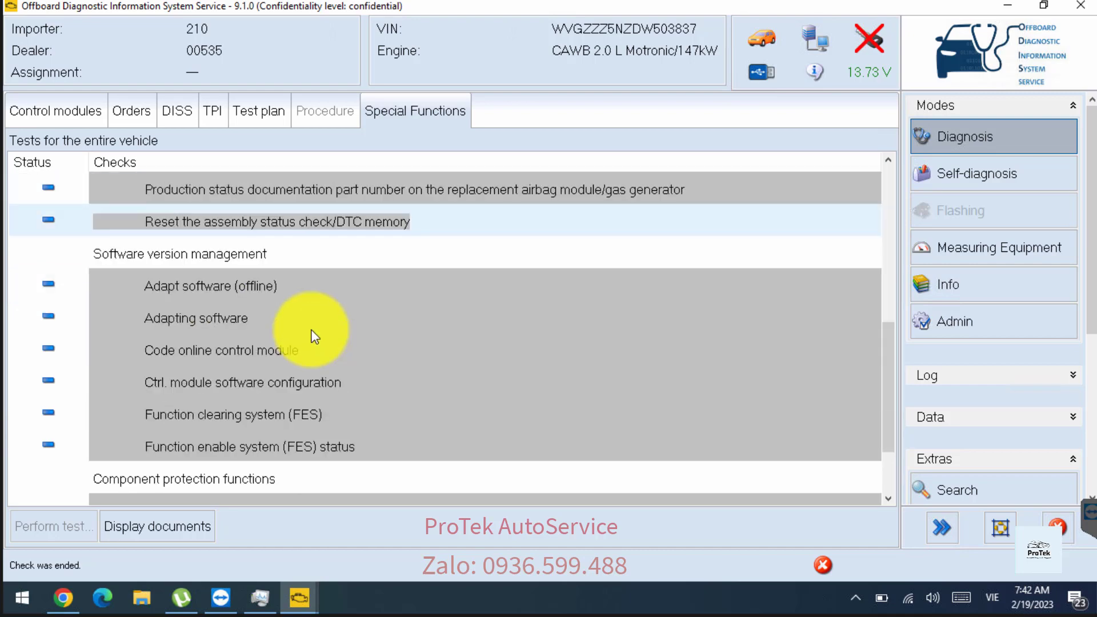
pyautogui.scroll(-3, 308, 343)
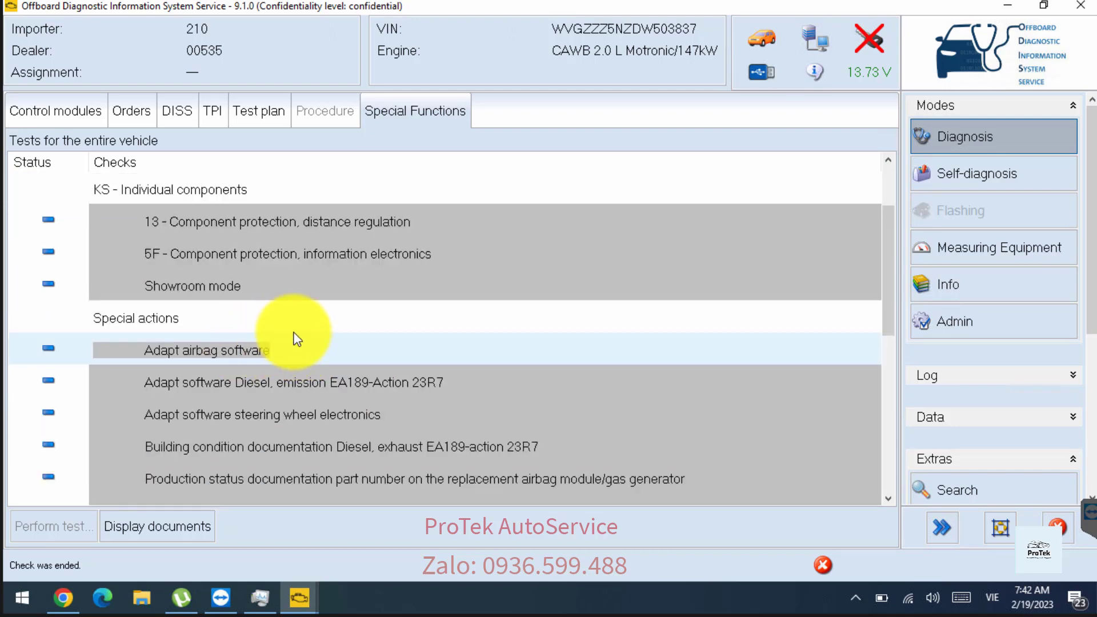
pyautogui.scroll(-3, 465, 350)
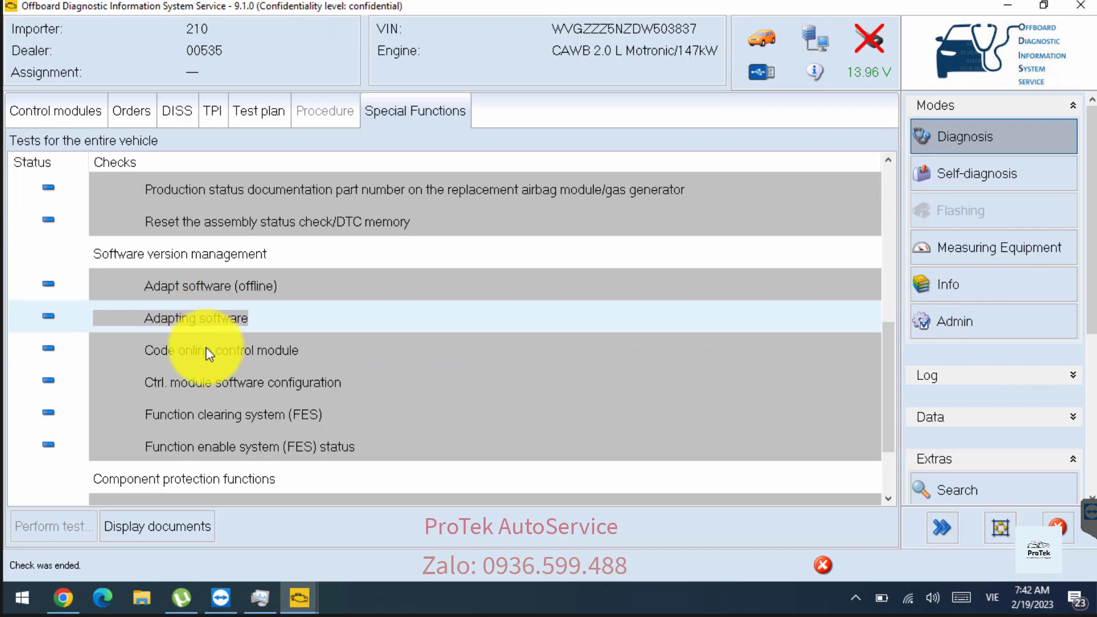
pyautogui.scroll(-1, 225, 284)
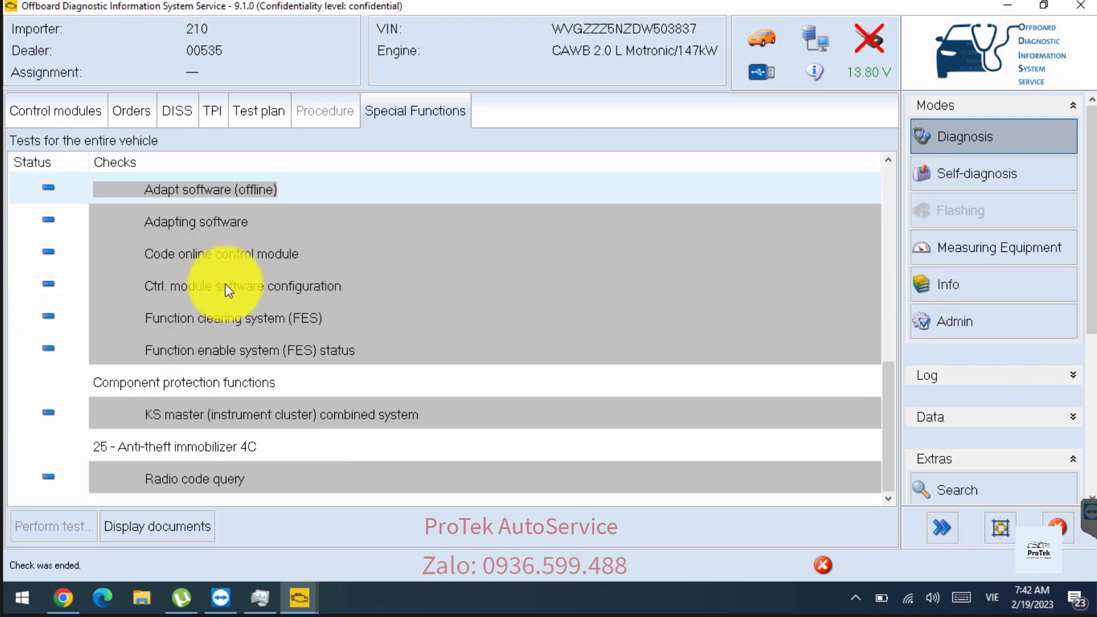
pyautogui.scroll(5, 225, 283)
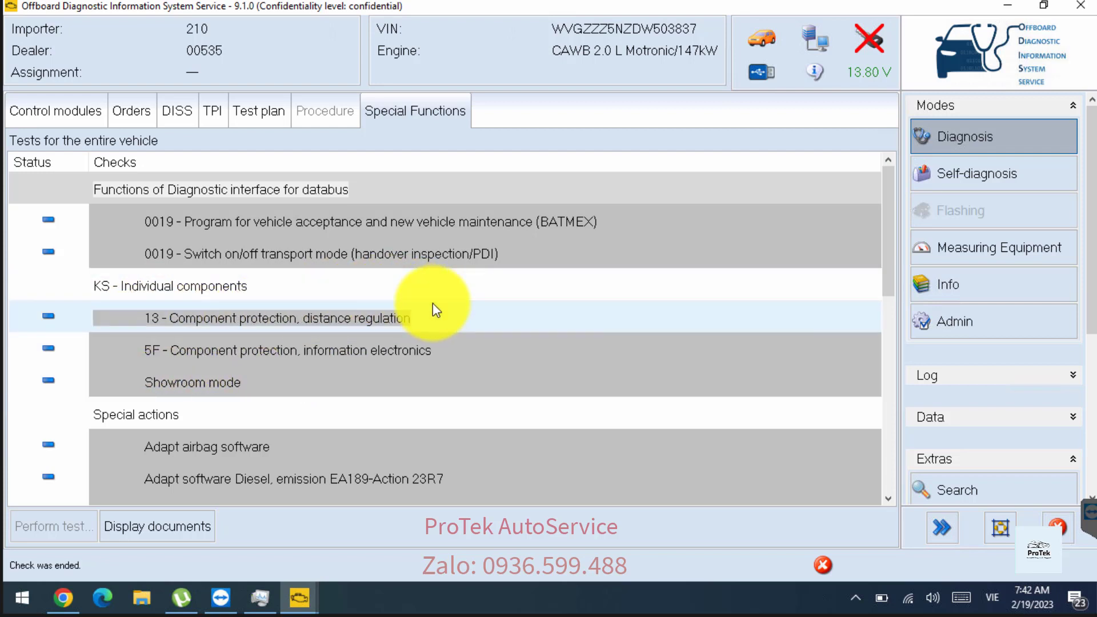
pyautogui.scroll(-6, 394, 318)
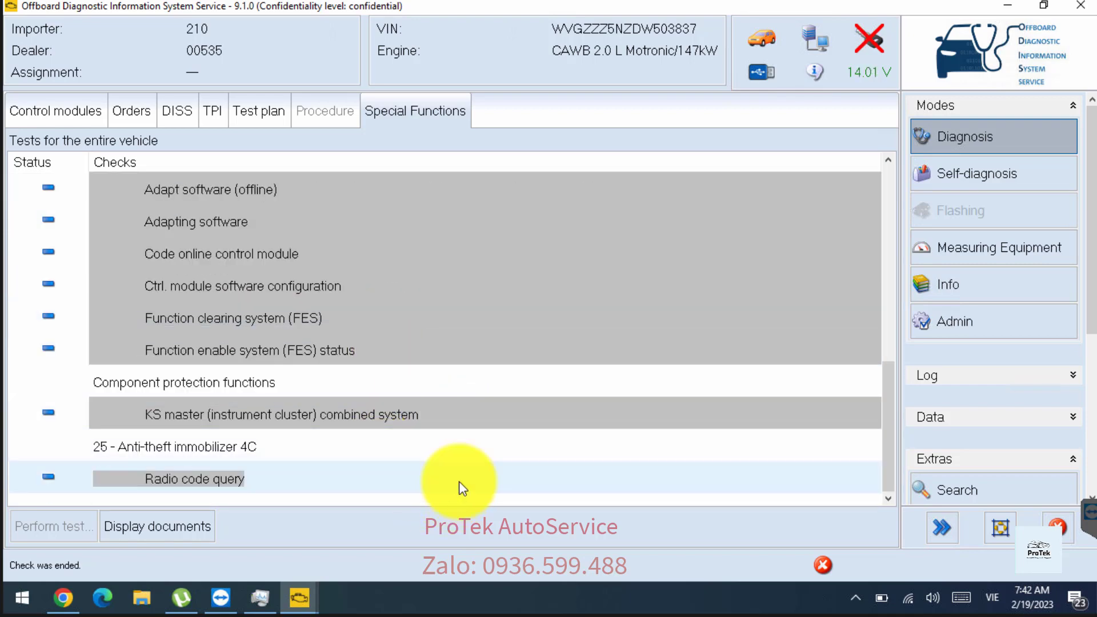
pyautogui.scroll(5, 228, 366)
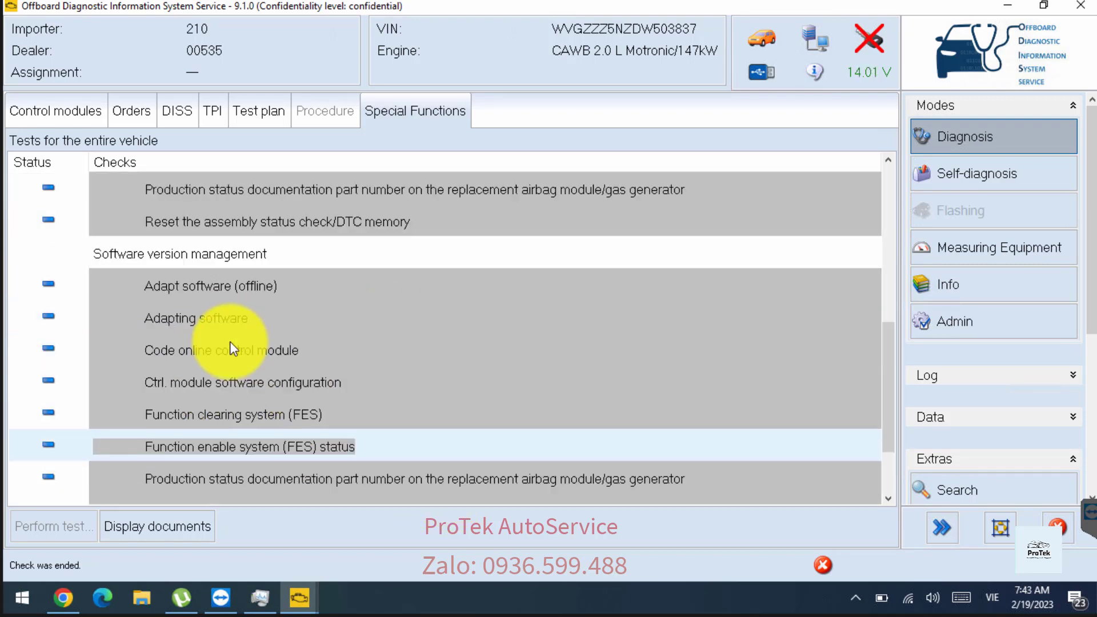
pyautogui.scroll(-4, 223, 409)
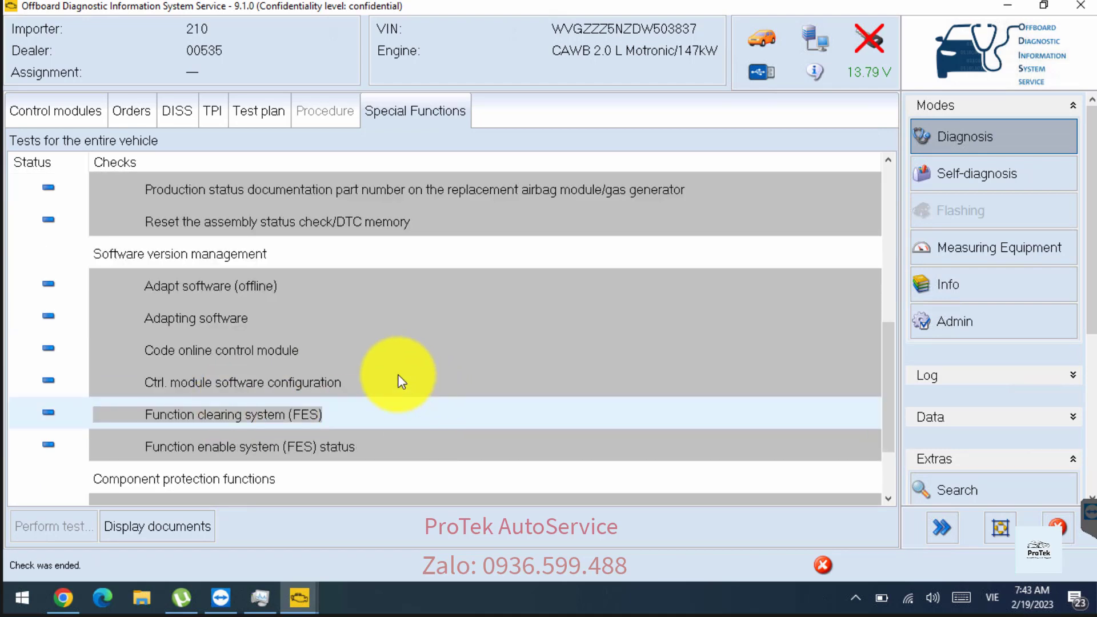
pyautogui.scroll(-2, 394, 377)
pyautogui.scroll(5, 393, 372)
# Step: Return to the control module list and find the 0002 Transmission electronics module
pyautogui.click(71, 114)
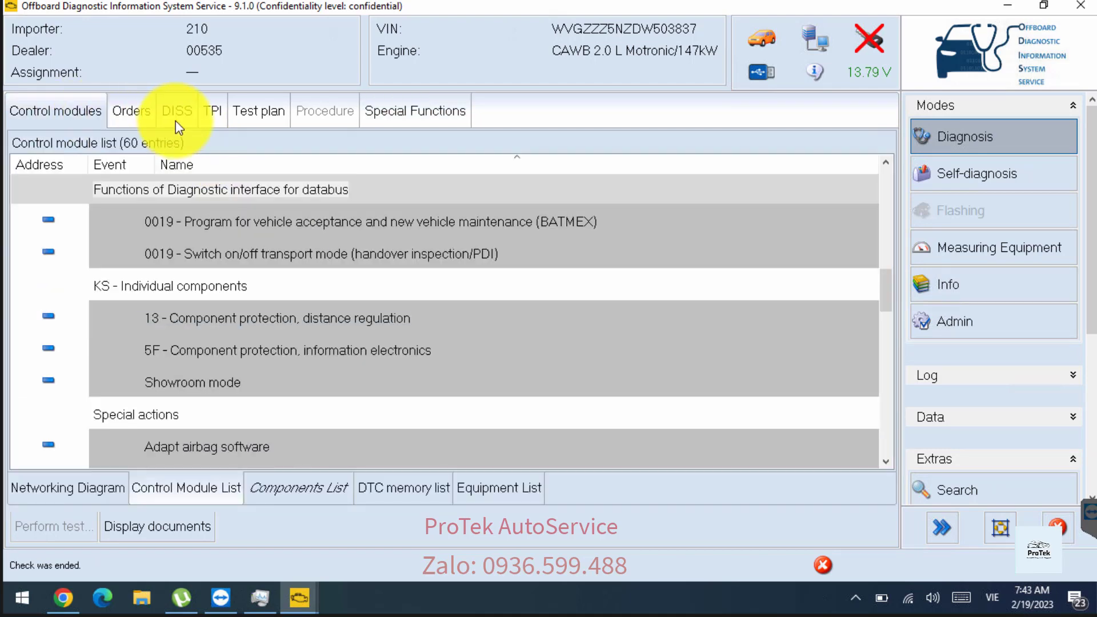
pyautogui.scroll(-3, 355, 408)
pyautogui.scroll(-6, 355, 408)
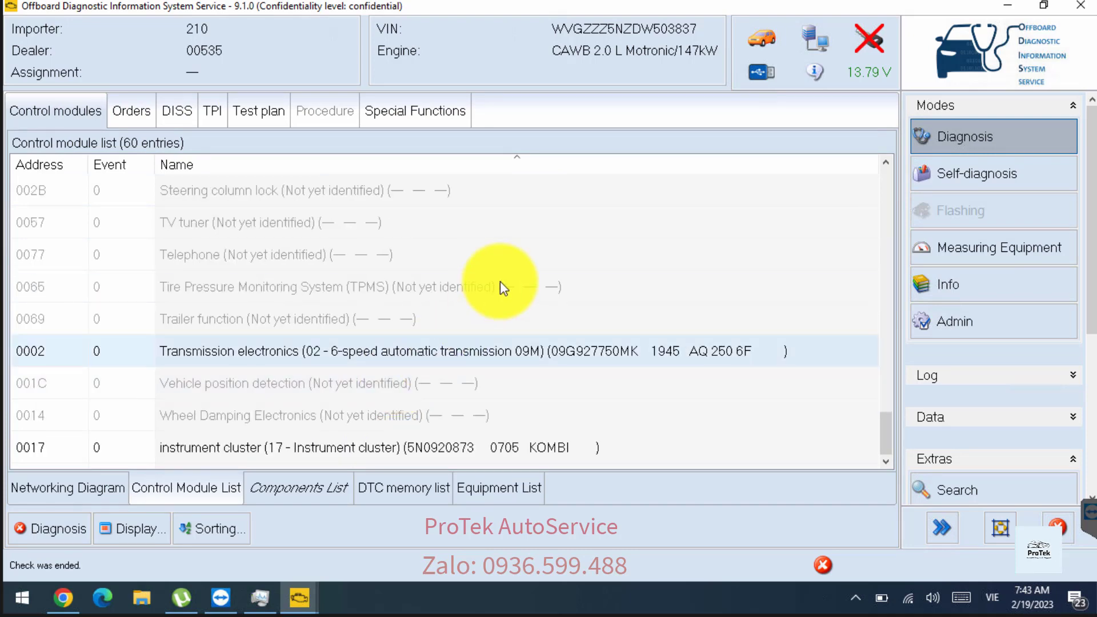
pyautogui.click(287, 361)
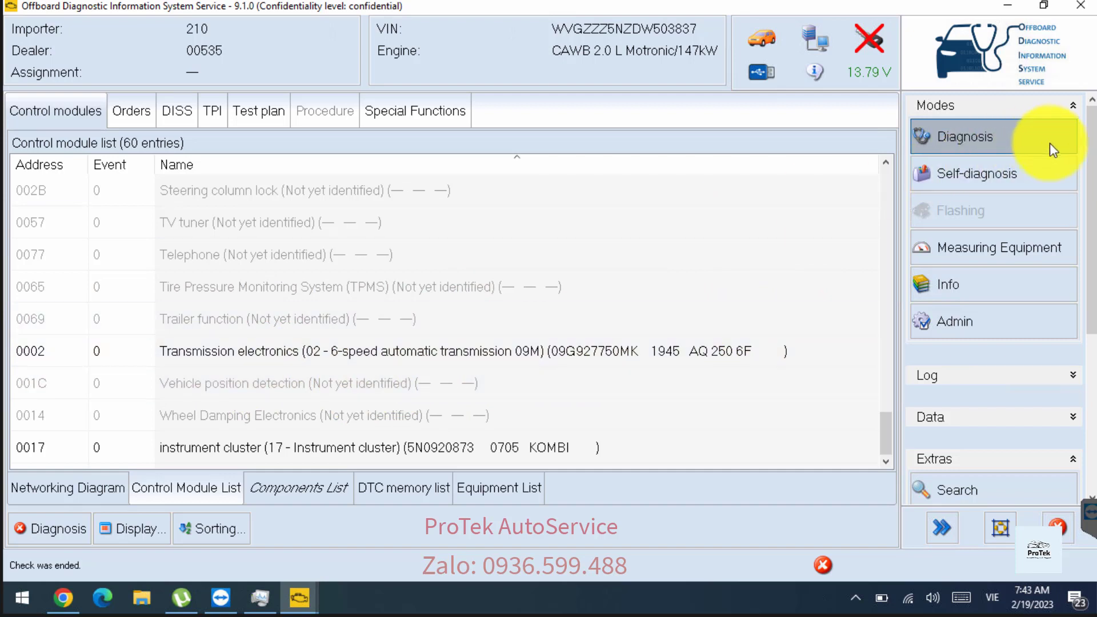
# Step: Start saving the diagnostic log with the Long log type for Guided Fault Finding
pyautogui.scroll(-3, 937, 395)
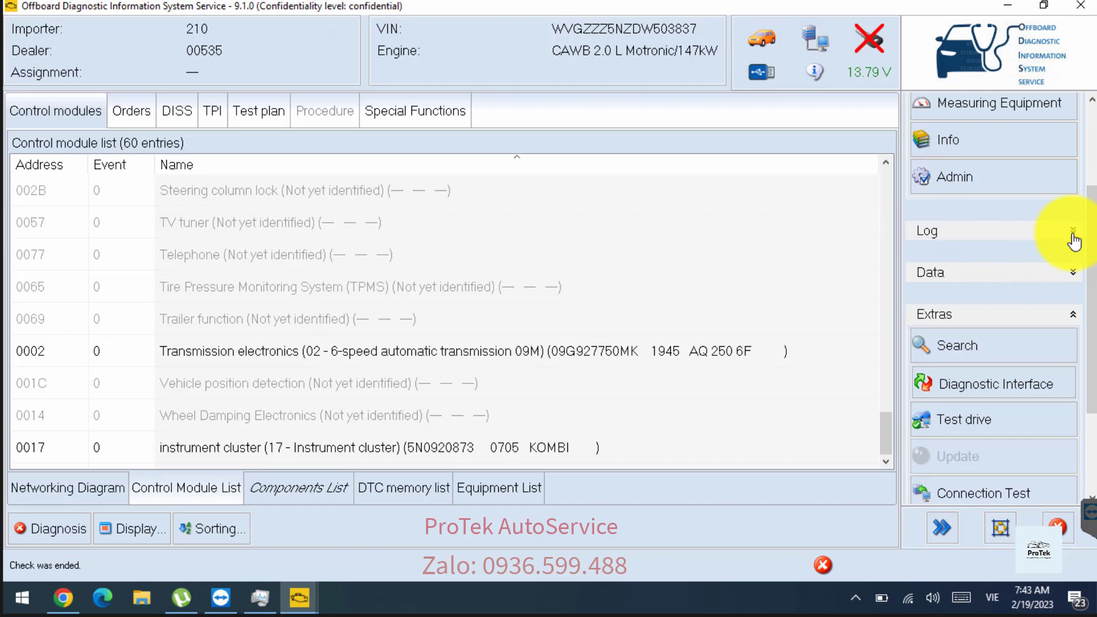
pyautogui.click(978, 233)
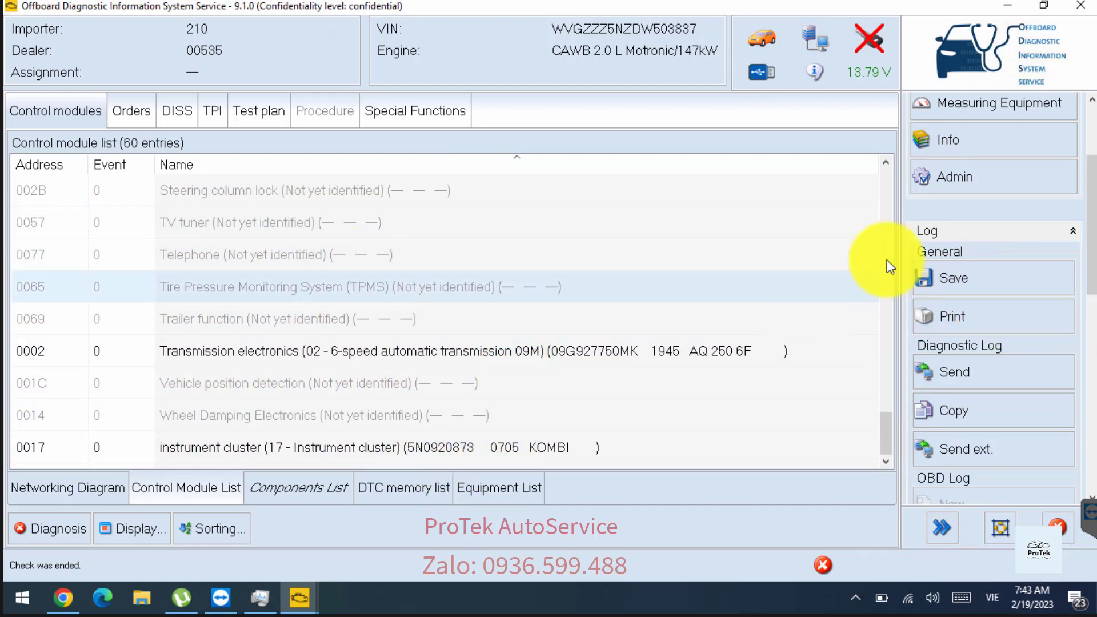
pyautogui.click(954, 278)
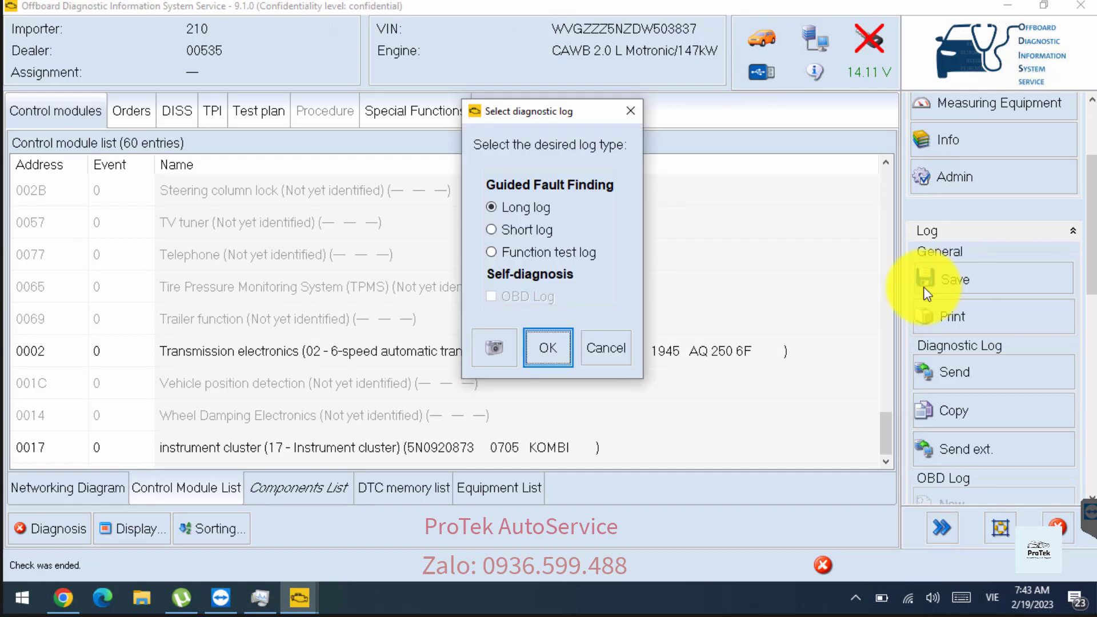
pyautogui.click(546, 348)
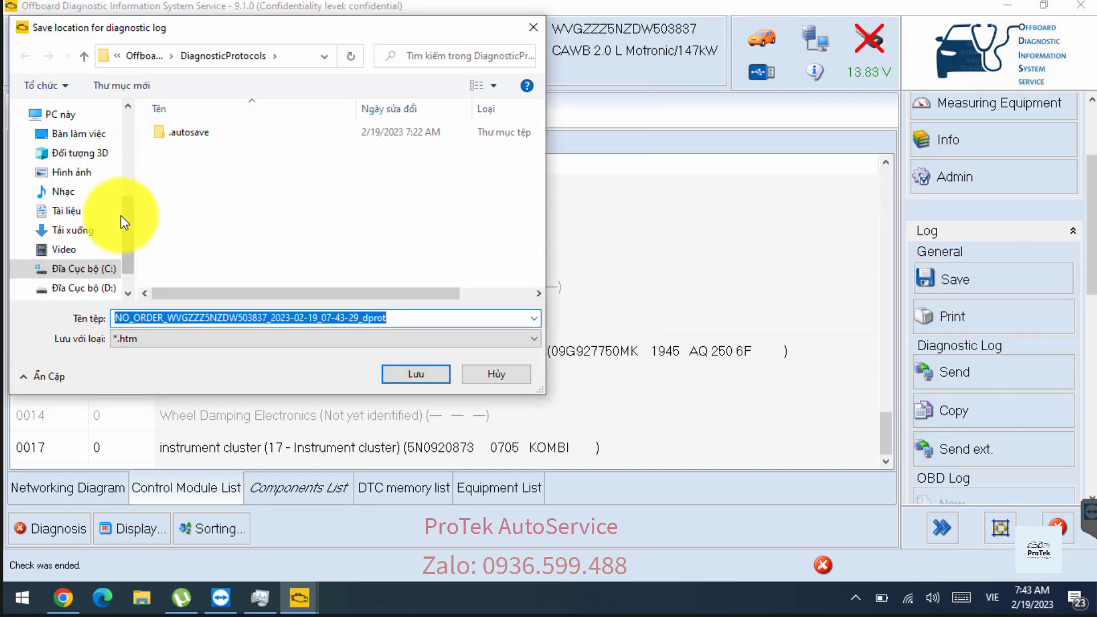
# Step: Save the diagnostic log as an .htm file in C:\ProTek under the suggested name and acknowledge the save messages
pyautogui.scroll(-1, 118, 253)
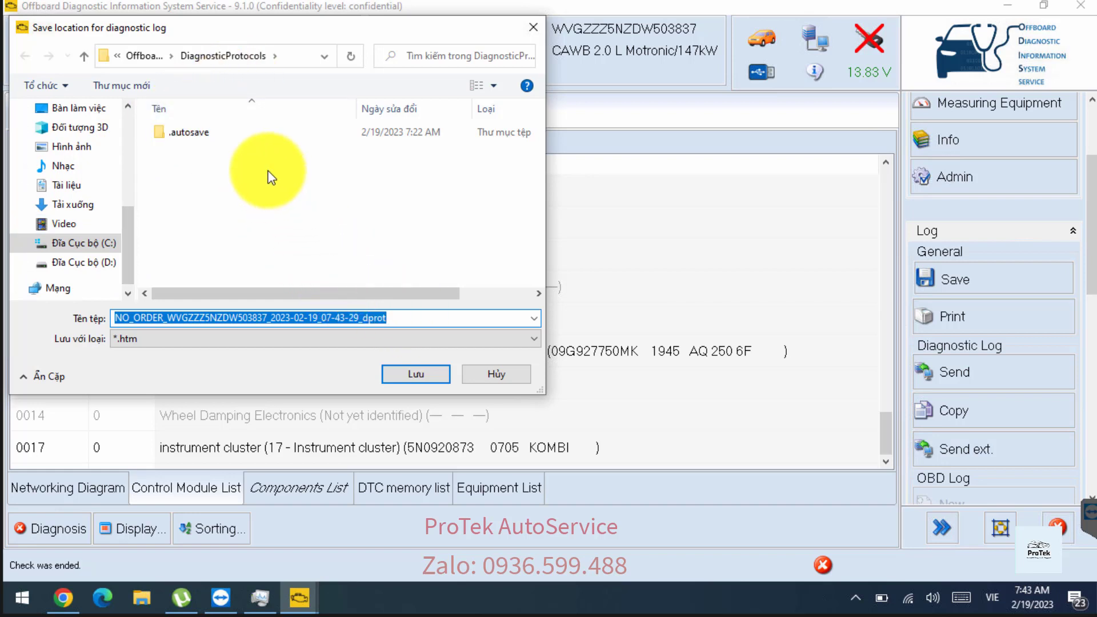
pyautogui.click(146, 58)
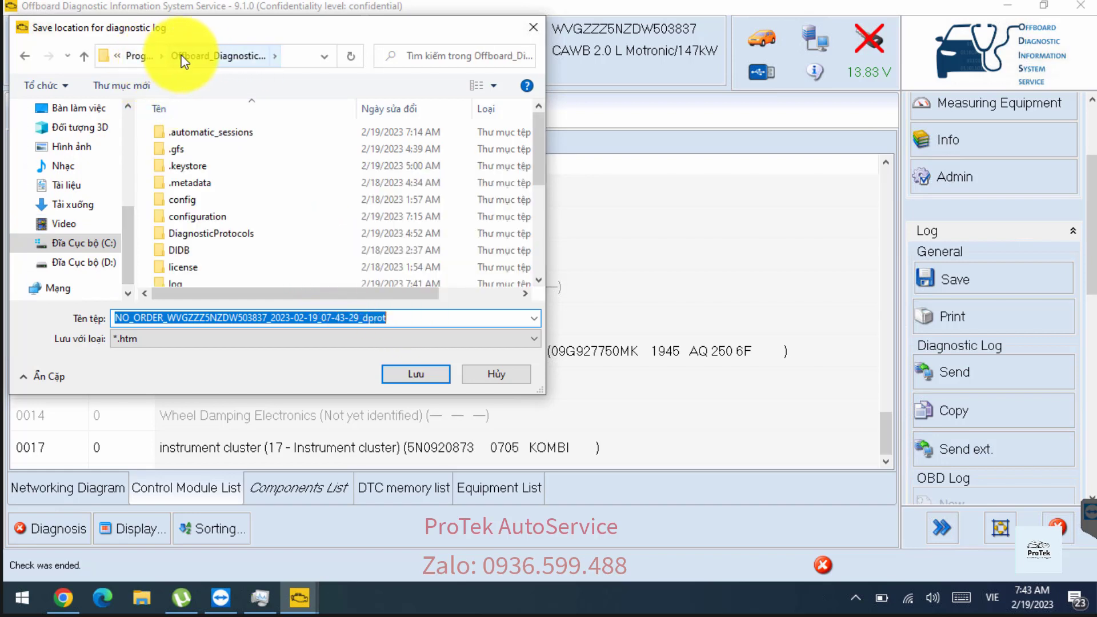
pyautogui.click(134, 57)
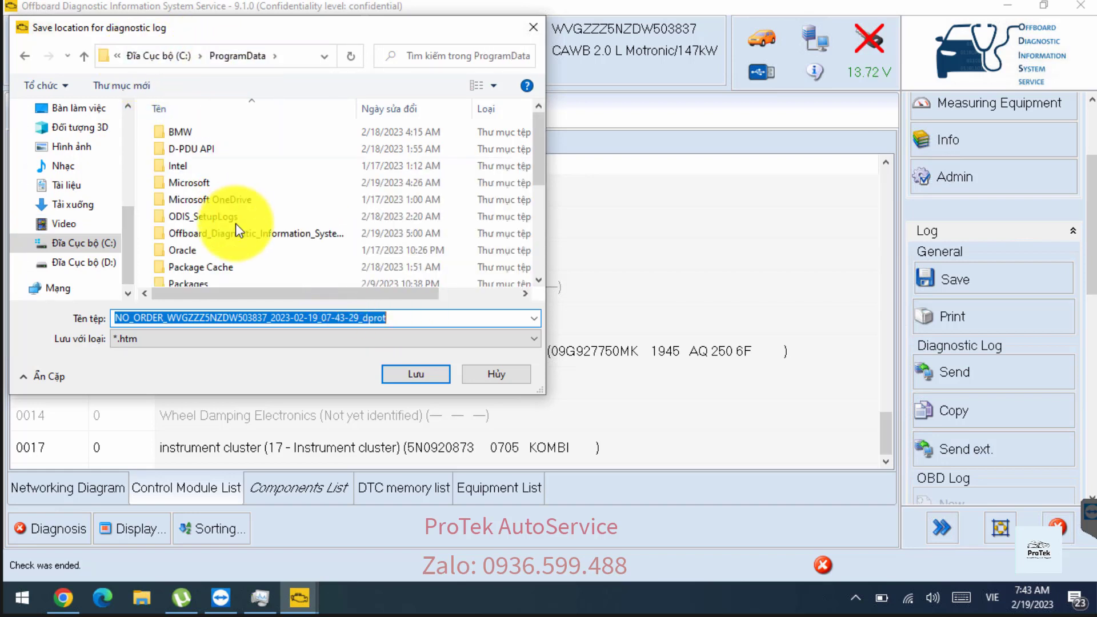
pyautogui.scroll(-4, 192, 244)
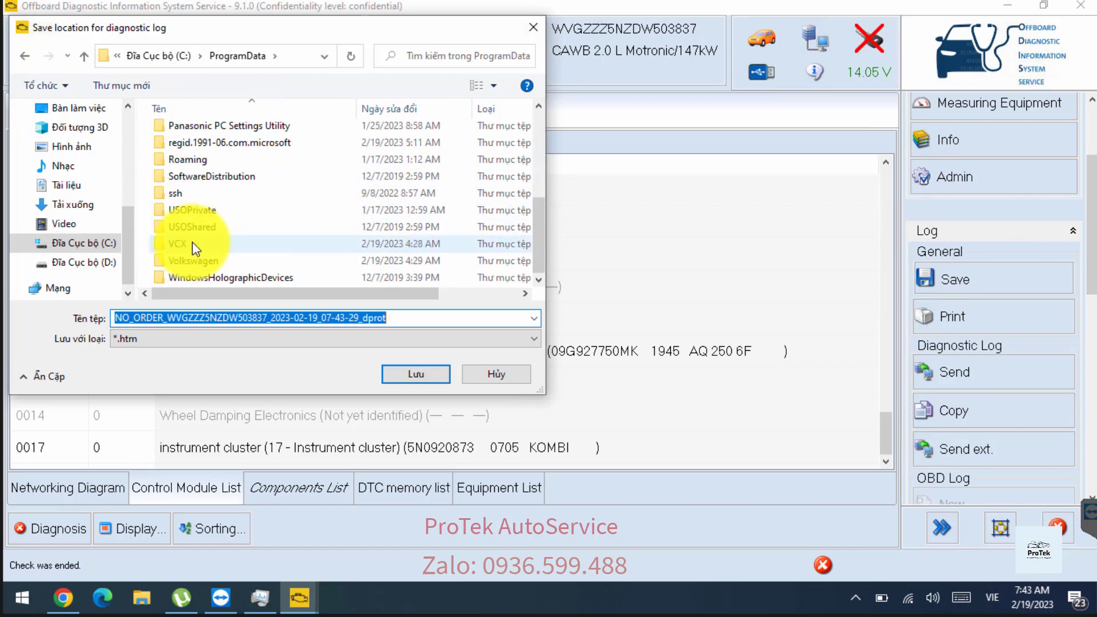
pyautogui.scroll(4, 190, 189)
pyautogui.click(167, 57)
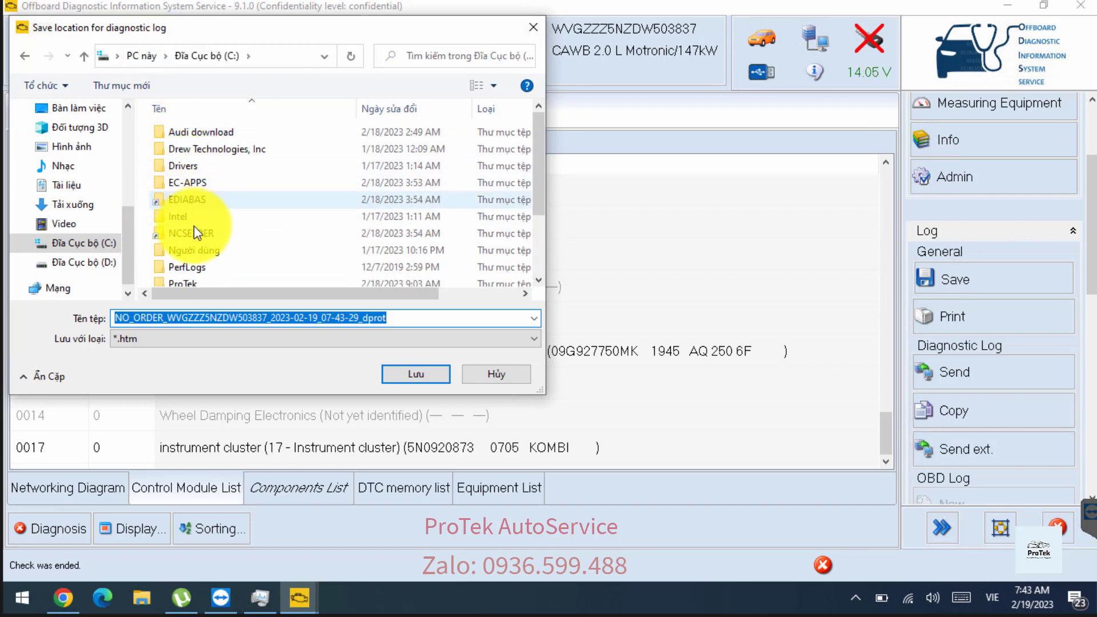
pyautogui.scroll(-1, 193, 245)
pyautogui.click(194, 243)
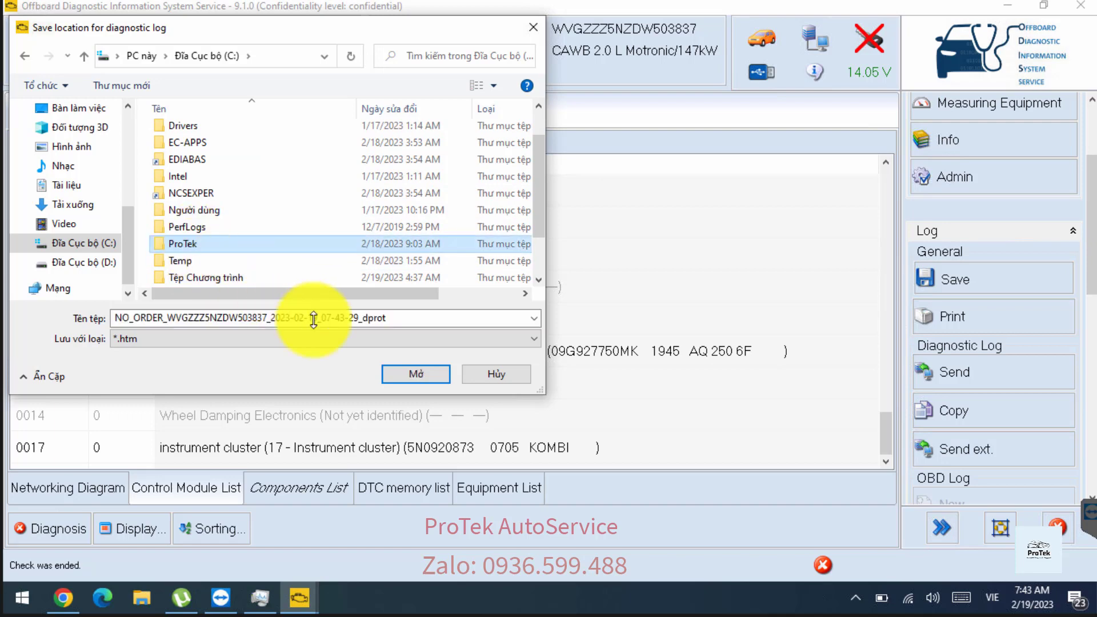
pyautogui.doubleClick(194, 242)
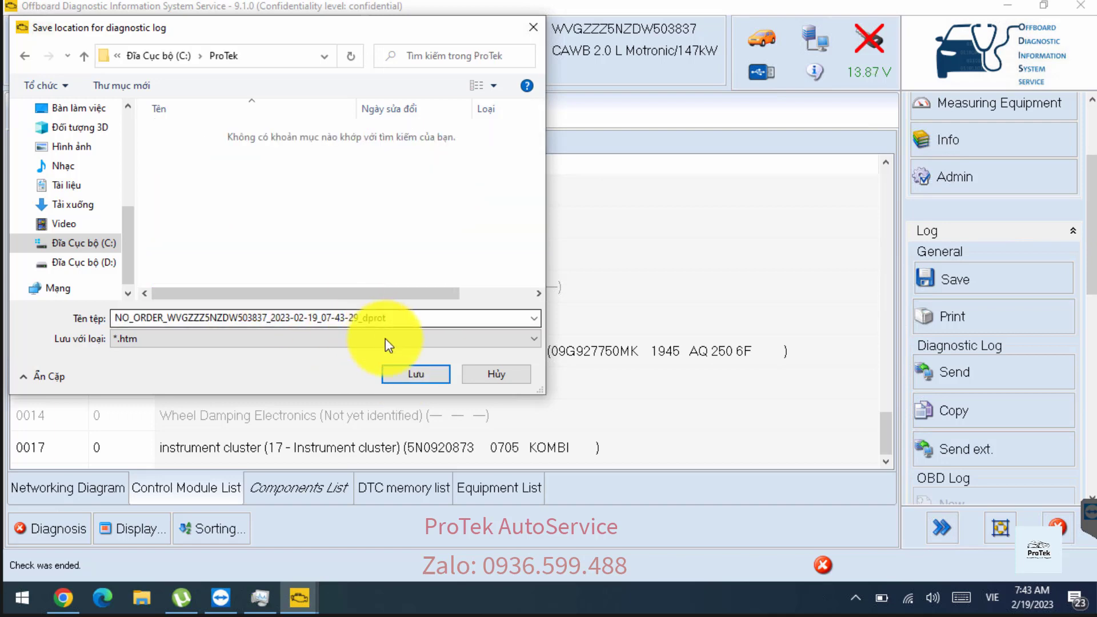
pyautogui.click(416, 376)
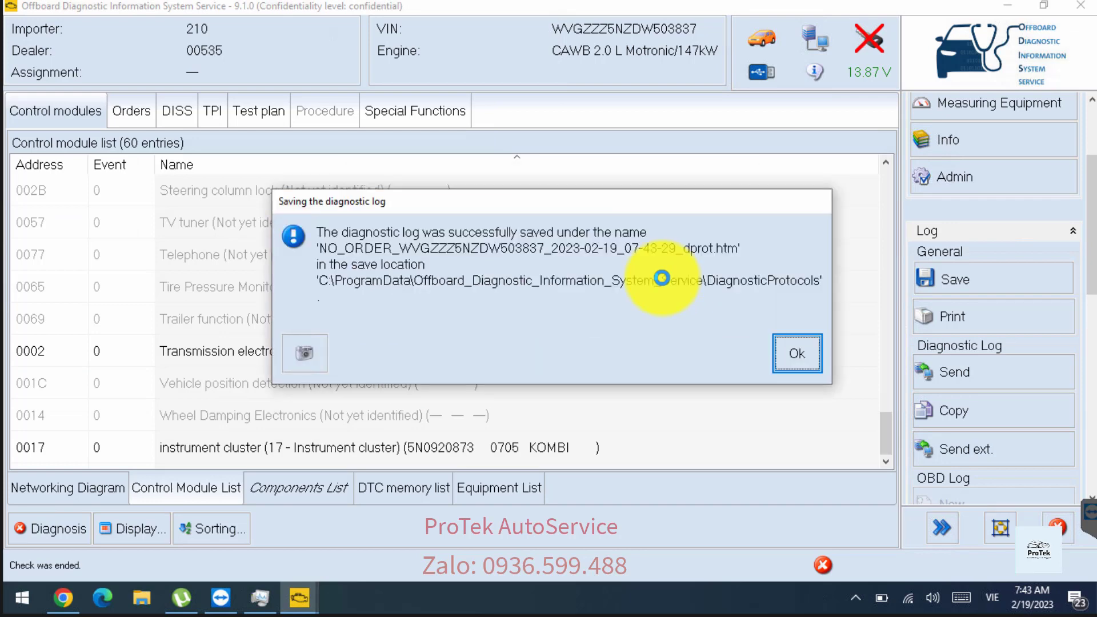
pyautogui.click(797, 356)
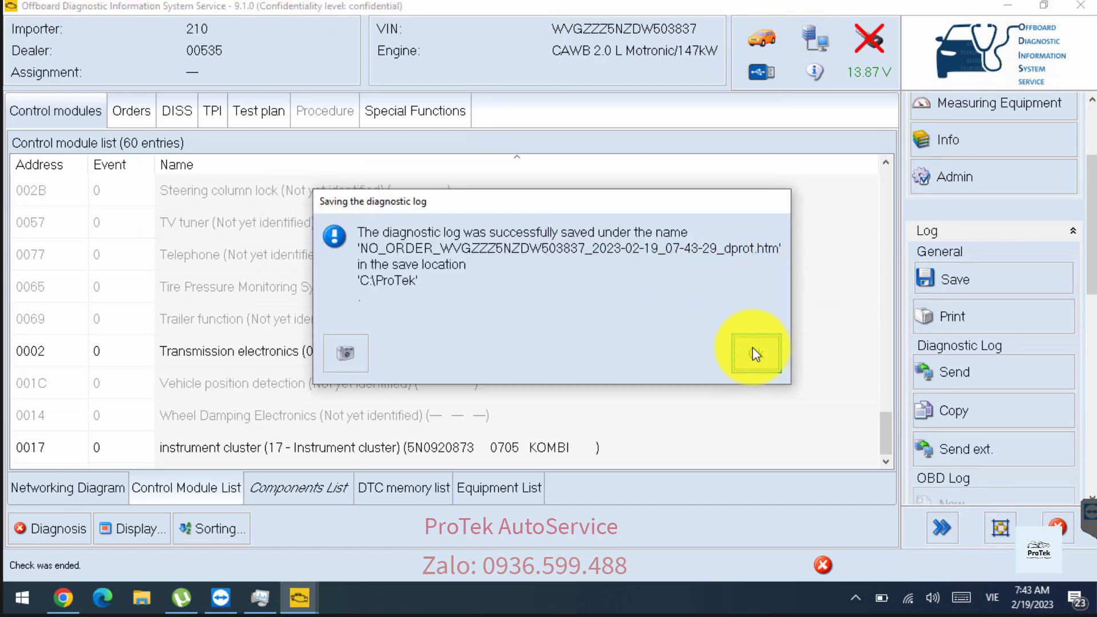
pyautogui.click(752, 355)
pyautogui.scroll(-1, 1020, 359)
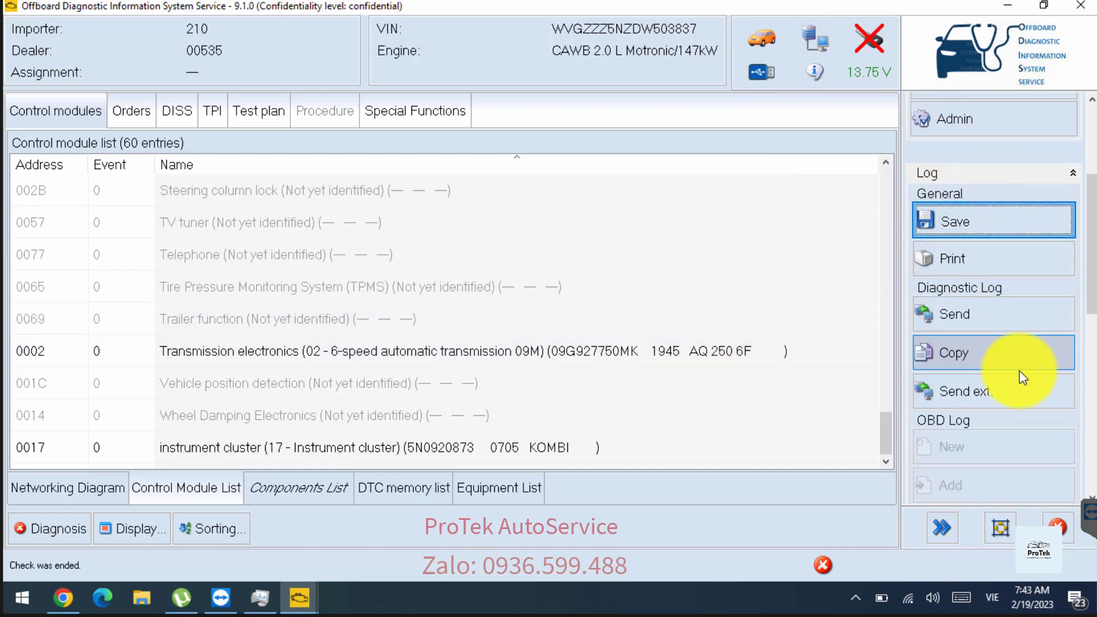
pyautogui.scroll(-4, 1019, 377)
pyautogui.scroll(6, 1019, 383)
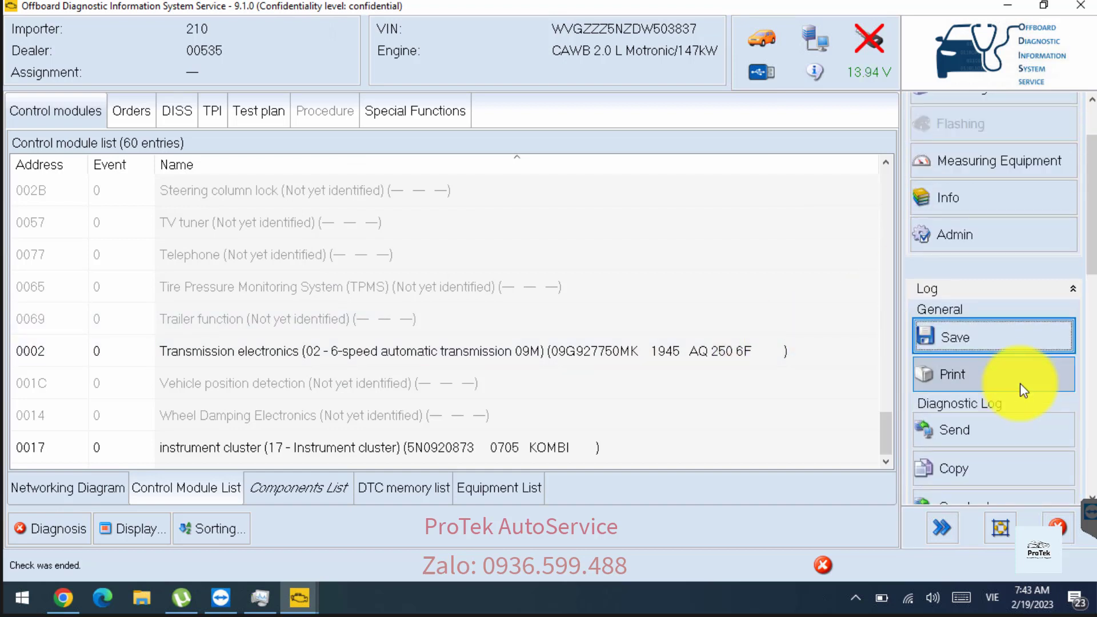
pyautogui.scroll(2, 1020, 383)
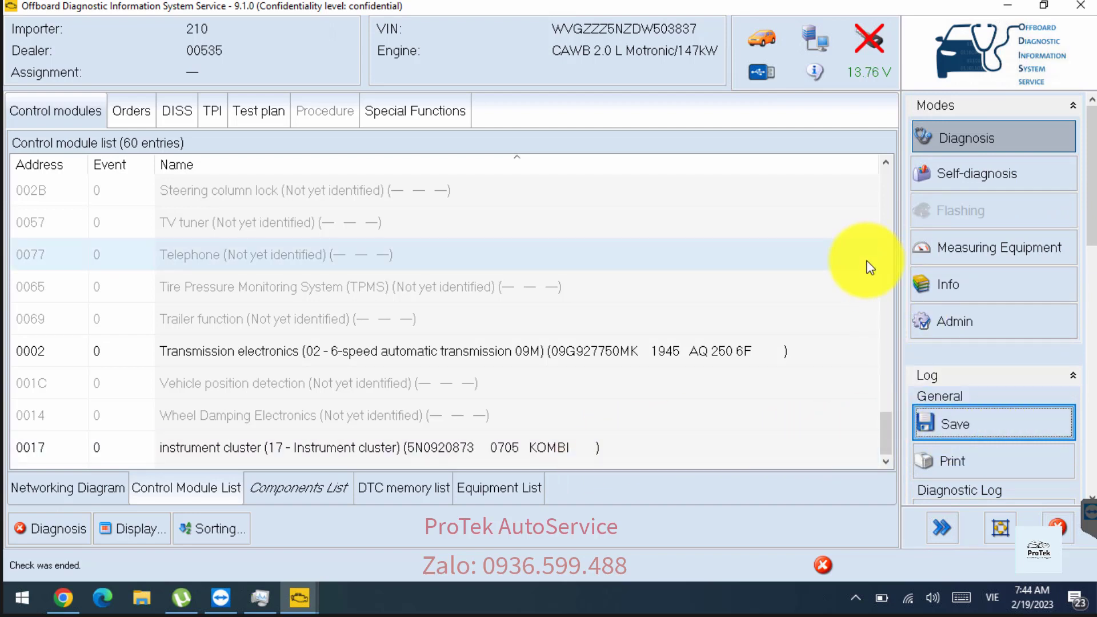
# Step: End the diagnostic program, decline to continue Guided Fault Finding and continue past the ignition check
pyautogui.click(1063, 531)
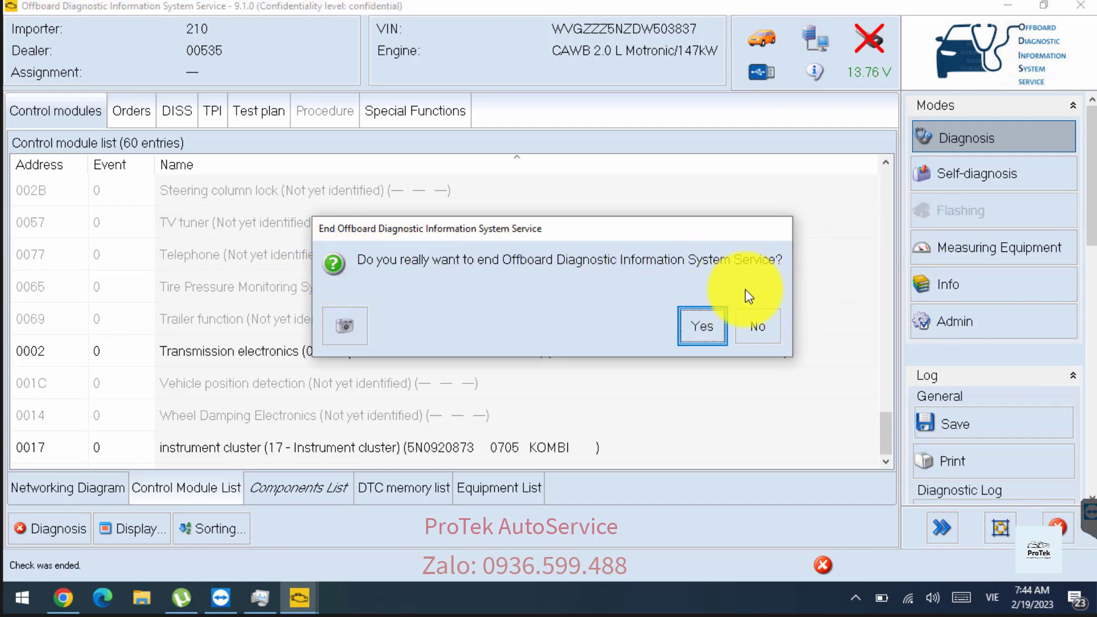
pyautogui.click(703, 329)
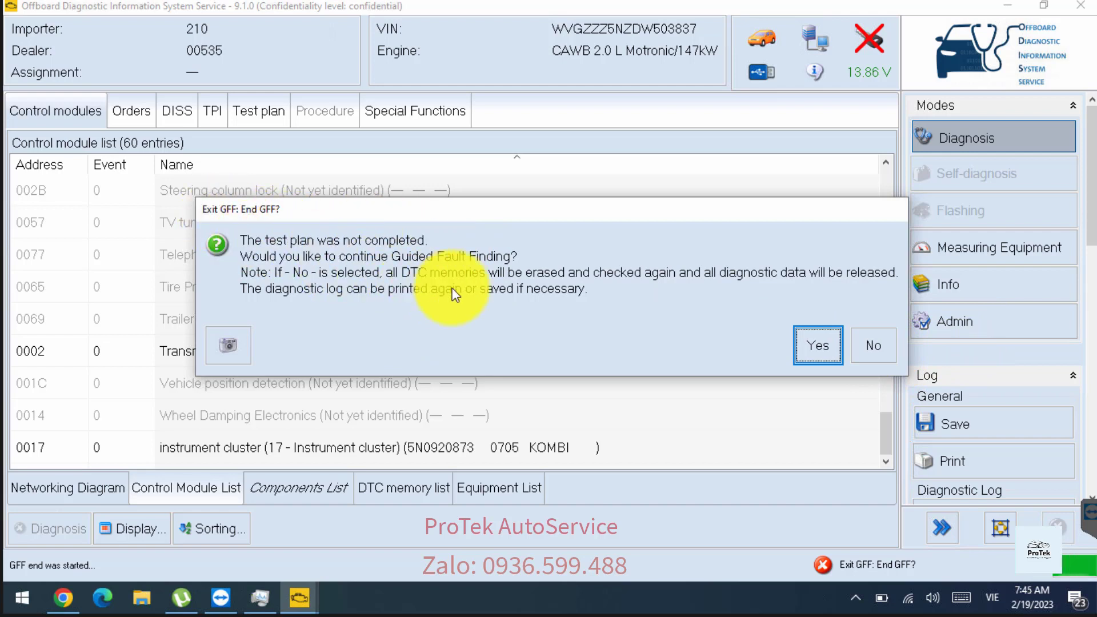
pyautogui.click(879, 348)
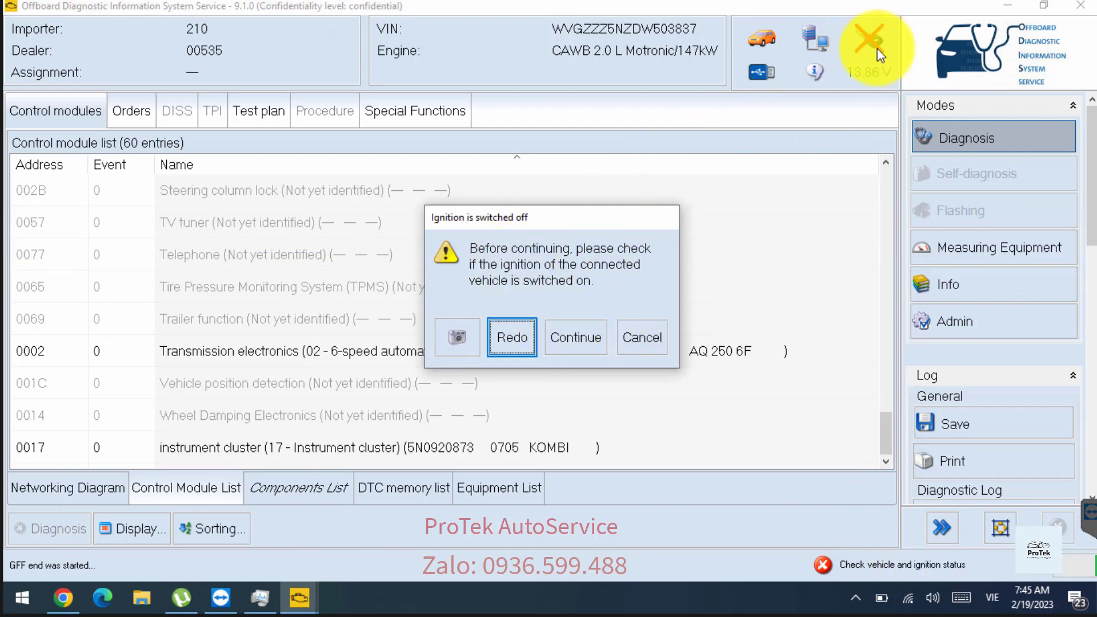
pyautogui.click(577, 340)
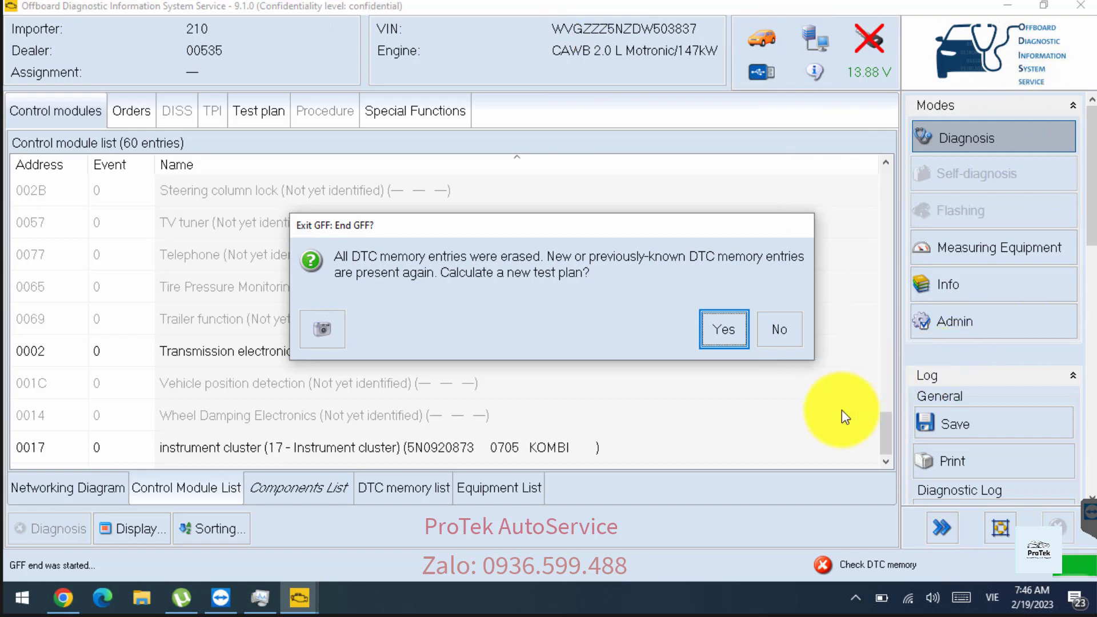
# Step: Decline calculating a new test plan and generating the readiness code again
pyautogui.click(746, 328)
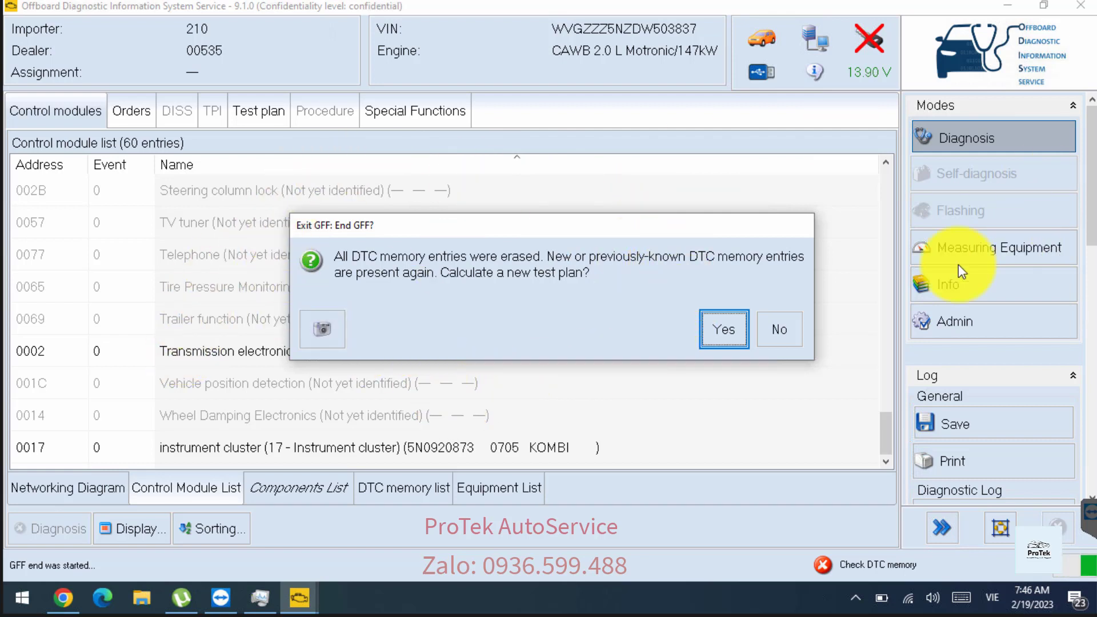
pyautogui.click(776, 327)
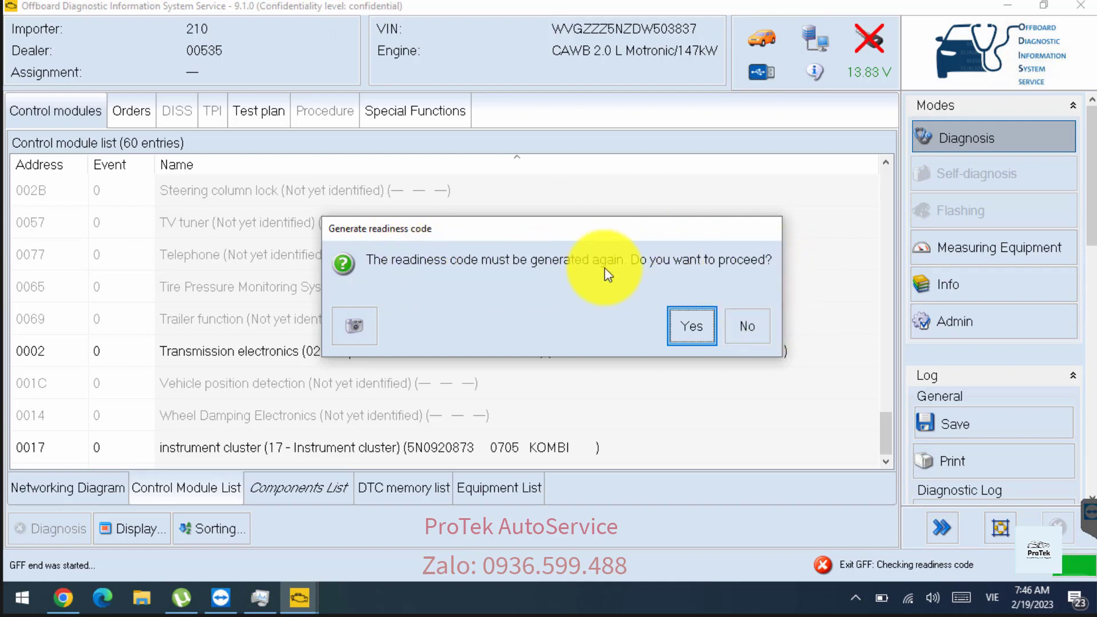
pyautogui.click(754, 334)
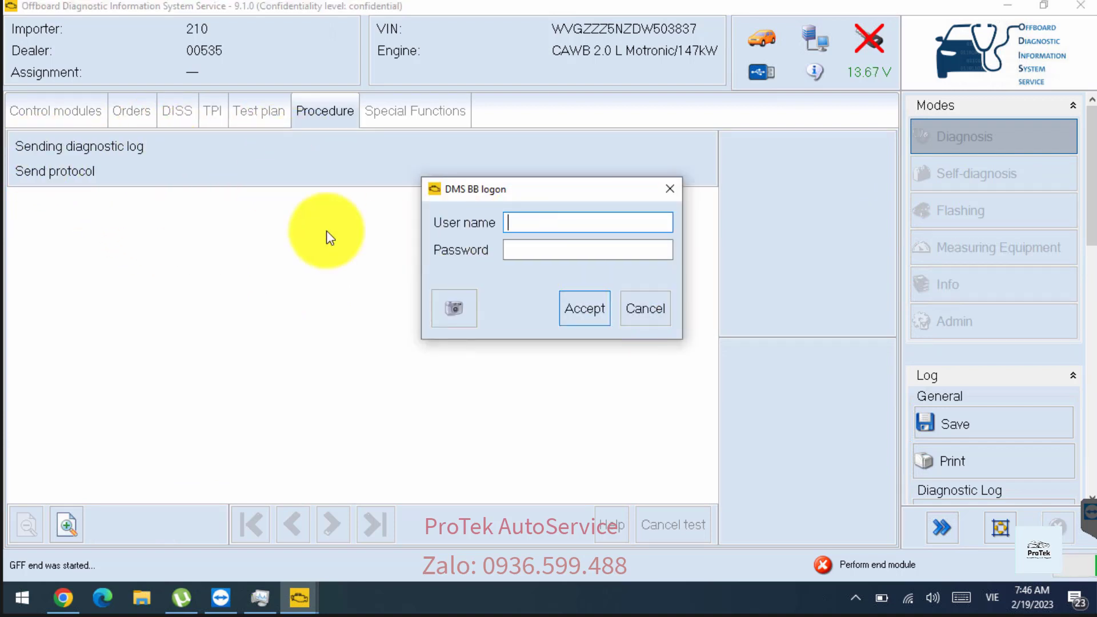
# Step: Dismiss the DMS BB logon without credentials, postpone sending the diagnostic protocols and finish the exit without printing or saving the log
pyautogui.click(606, 313)
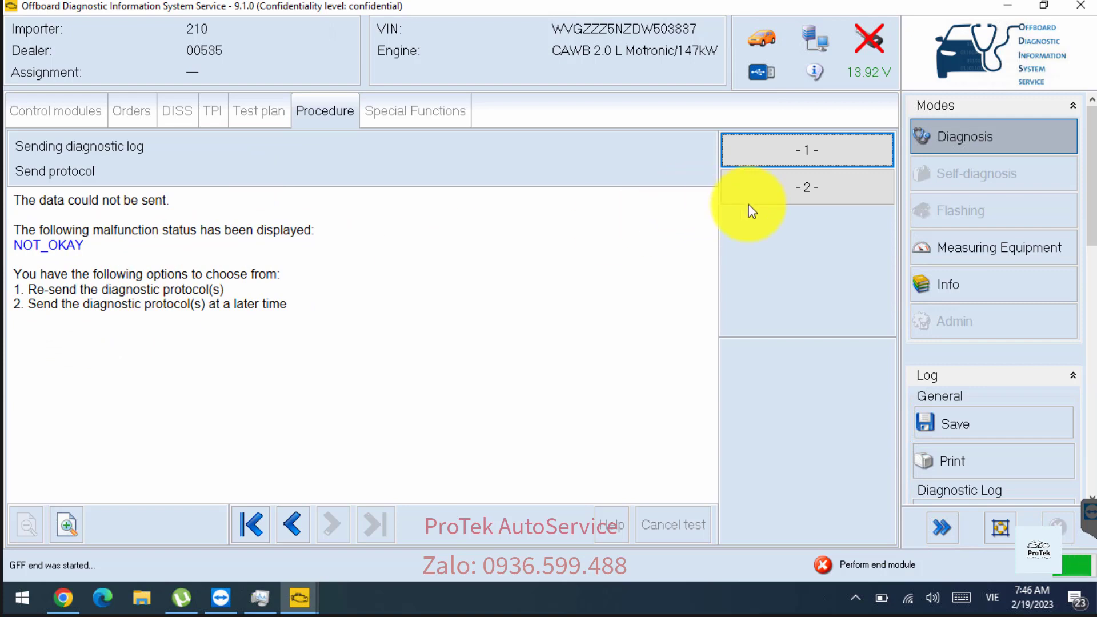
pyautogui.click(816, 196)
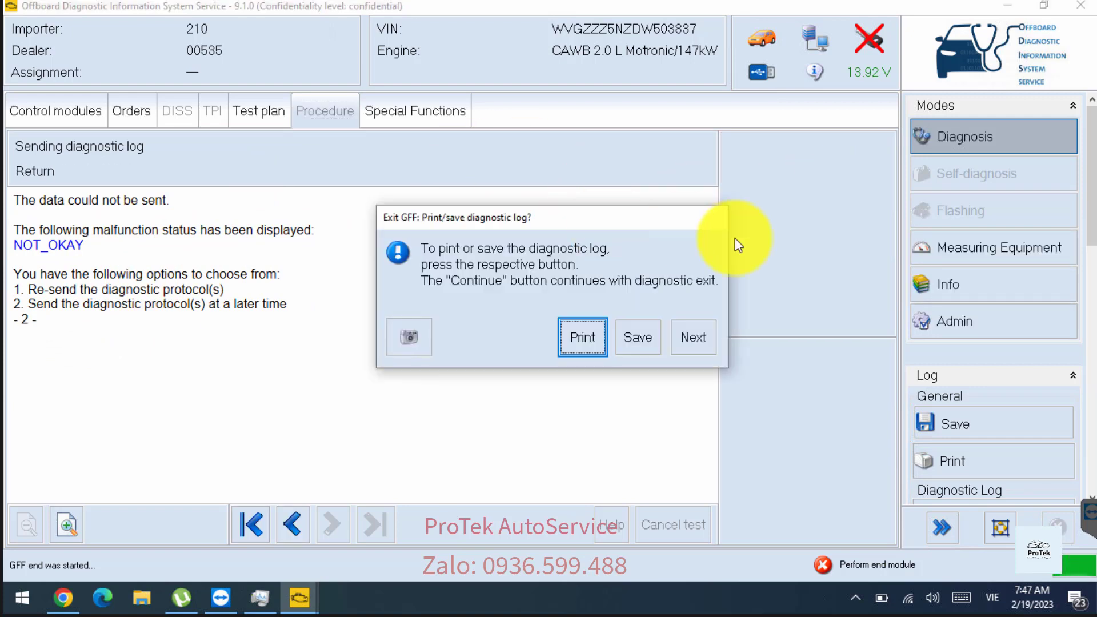
pyautogui.click(690, 338)
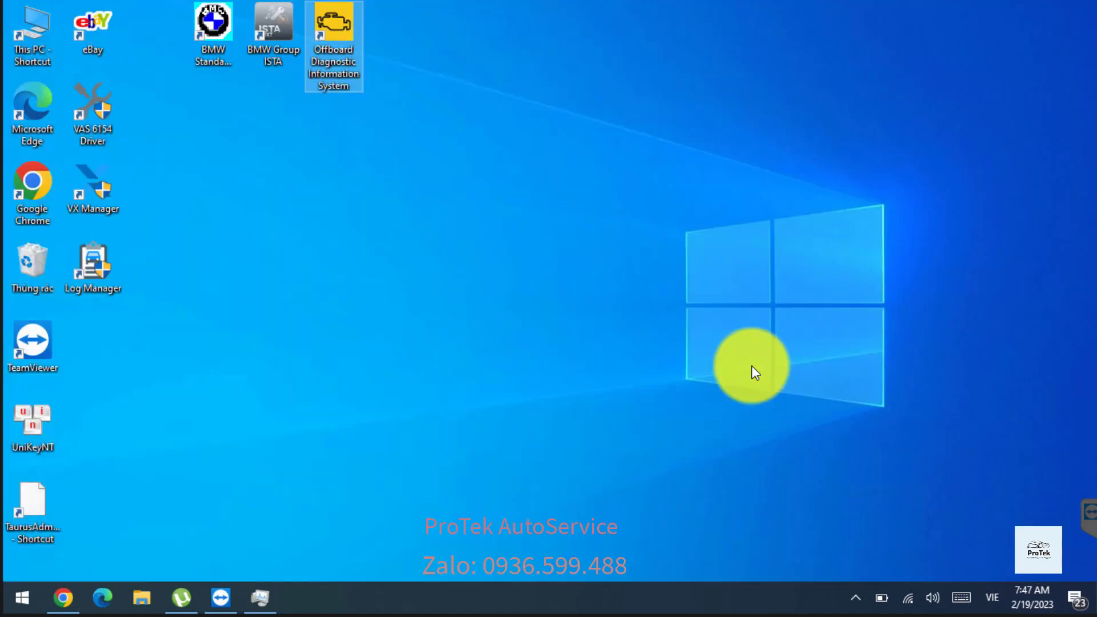
pyautogui.click(434, 242)
pyautogui.rightClick(433, 241)
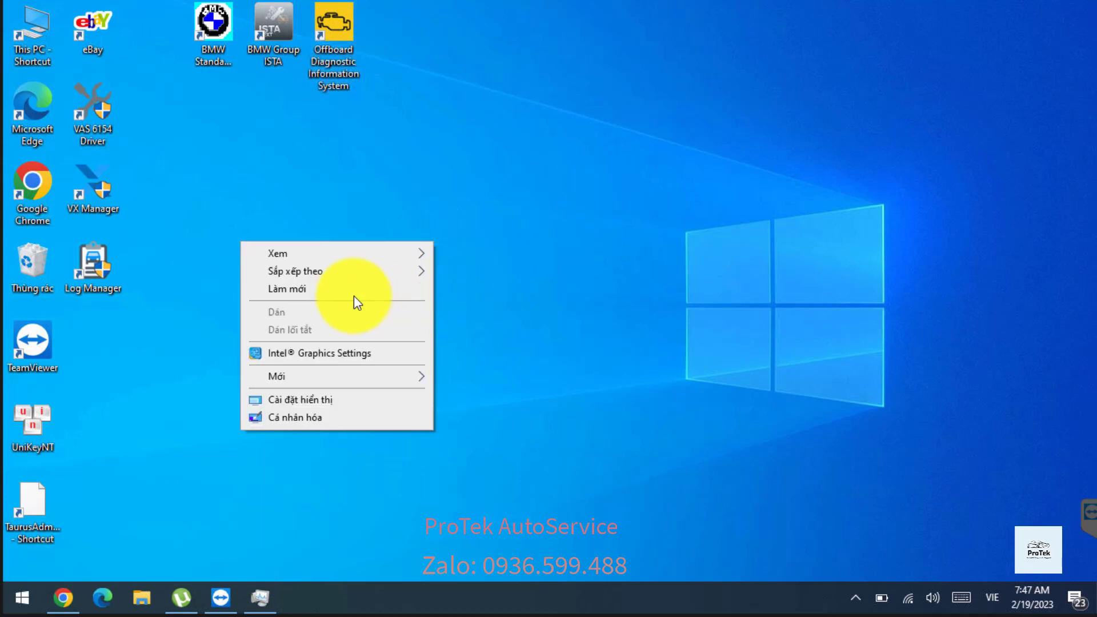
pyautogui.click(351, 292)
pyautogui.rightClick(506, 219)
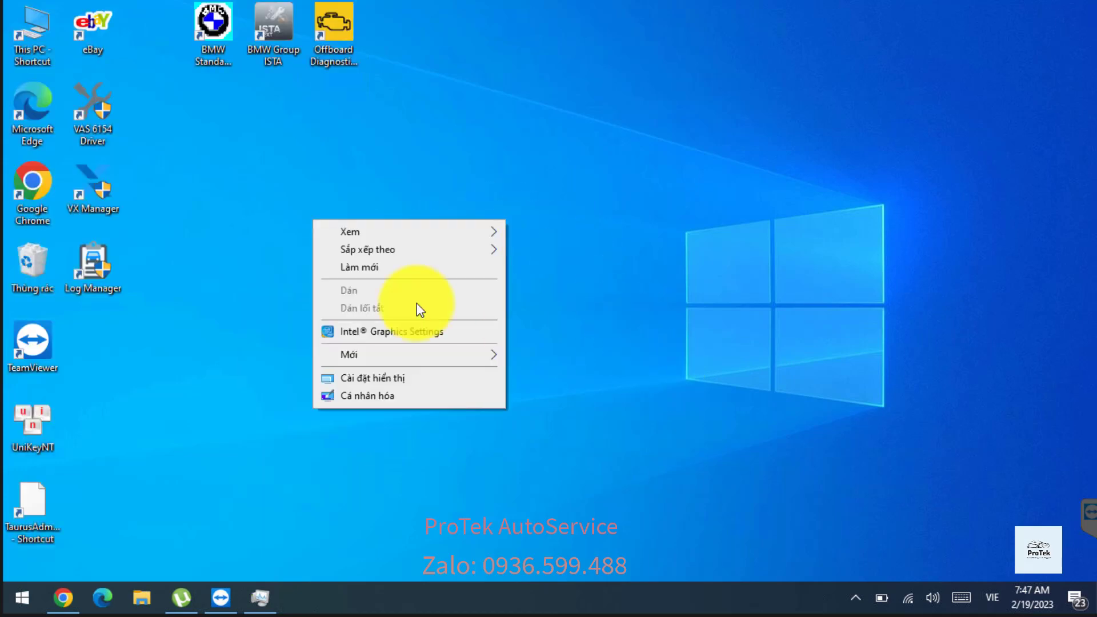
pyautogui.click(355, 268)
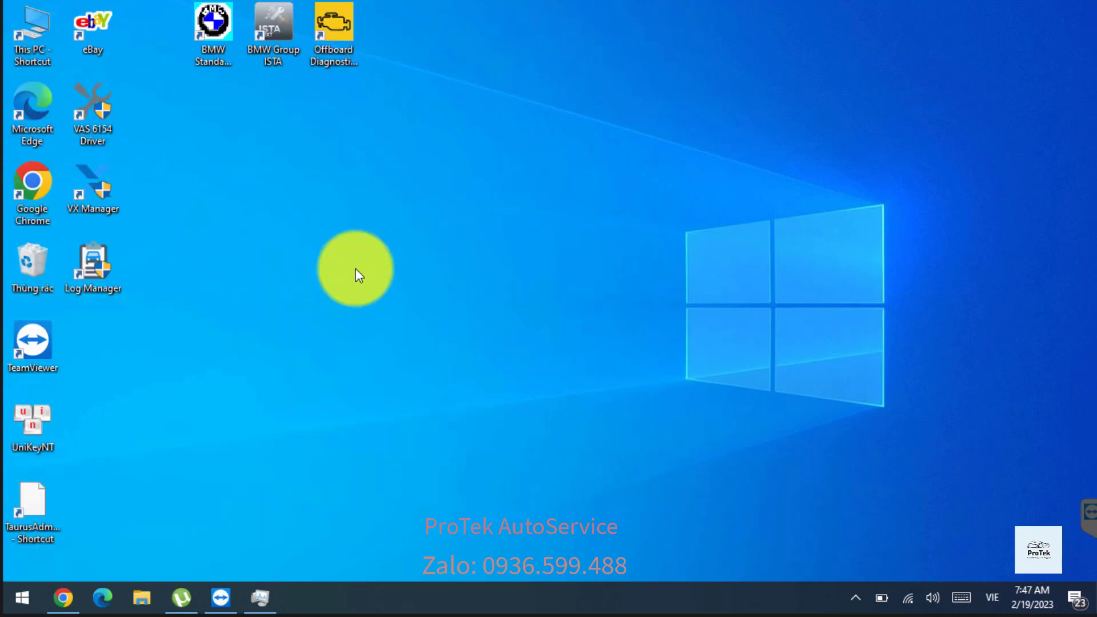